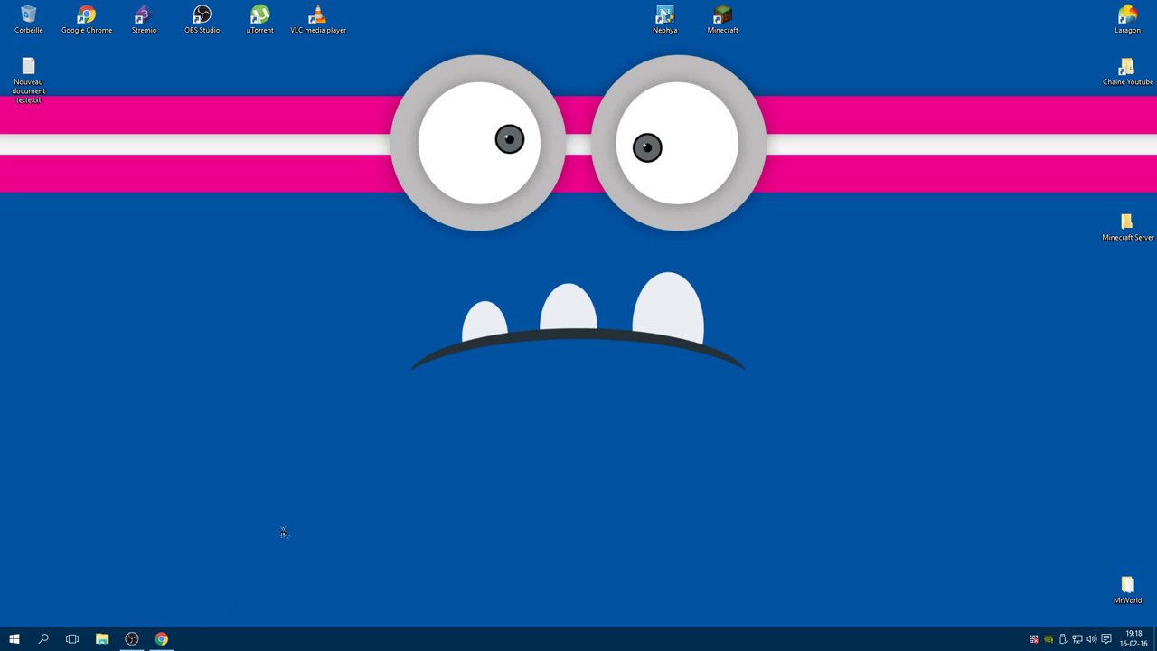
Copy the BukkitGUI.exe download URL from the text document on the desktop and close the document
{"action": "double_click", "coordinate": [54, 78]}
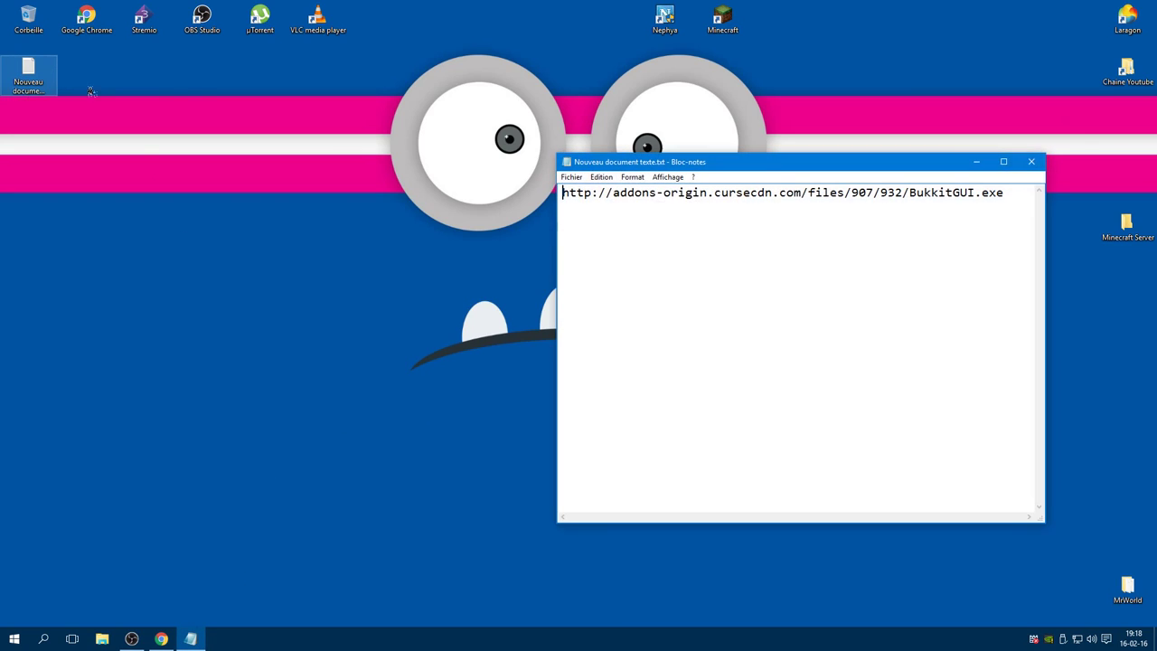
{"action": "left_click_drag", "start_coordinate": [1009, 193], "coordinate": [558, 194]}
{"action": "key", "text": "ctrl+c"}
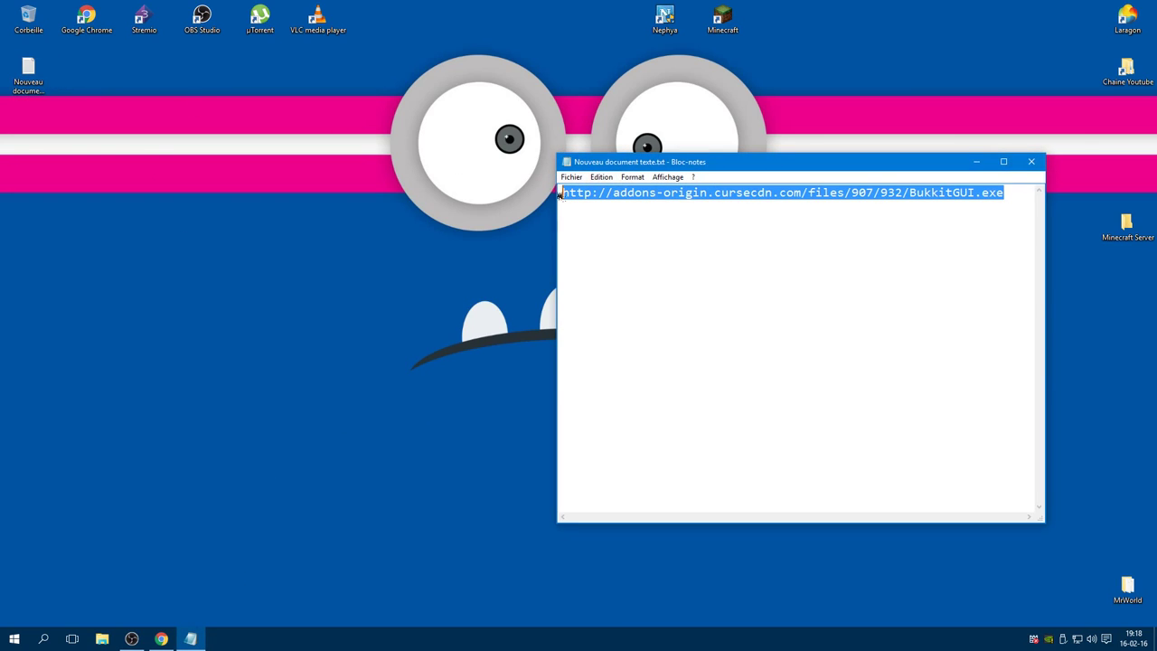
{"action": "left_click", "coordinate": [1031, 161]}
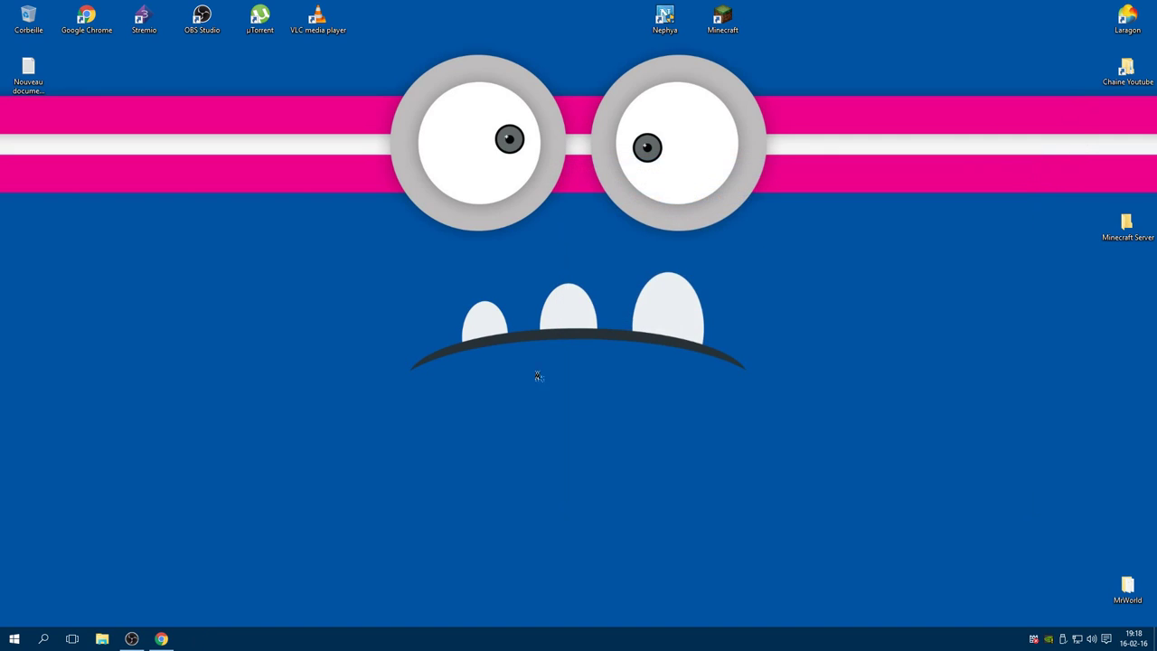
Switch to Chrome and download BukkitGUI.exe by opening the copied URL in a new tab
{"action": "left_click", "coordinate": [161, 639]}
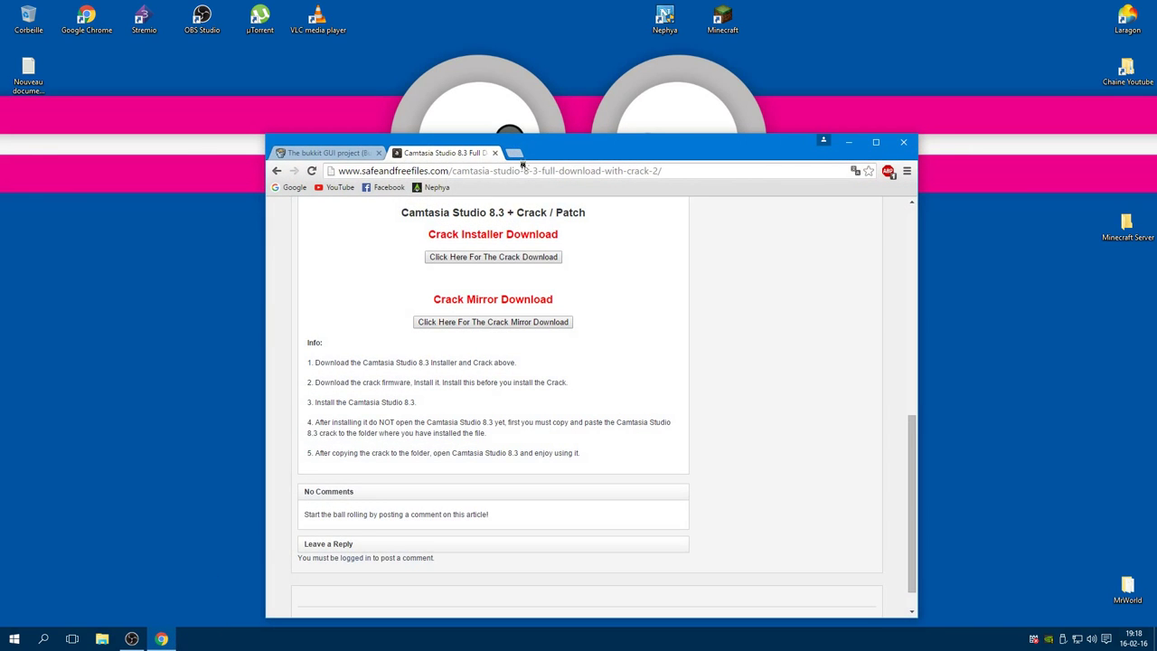
{"action": "left_click", "coordinate": [514, 153]}
{"action": "key", "text": "ctrl+v"}
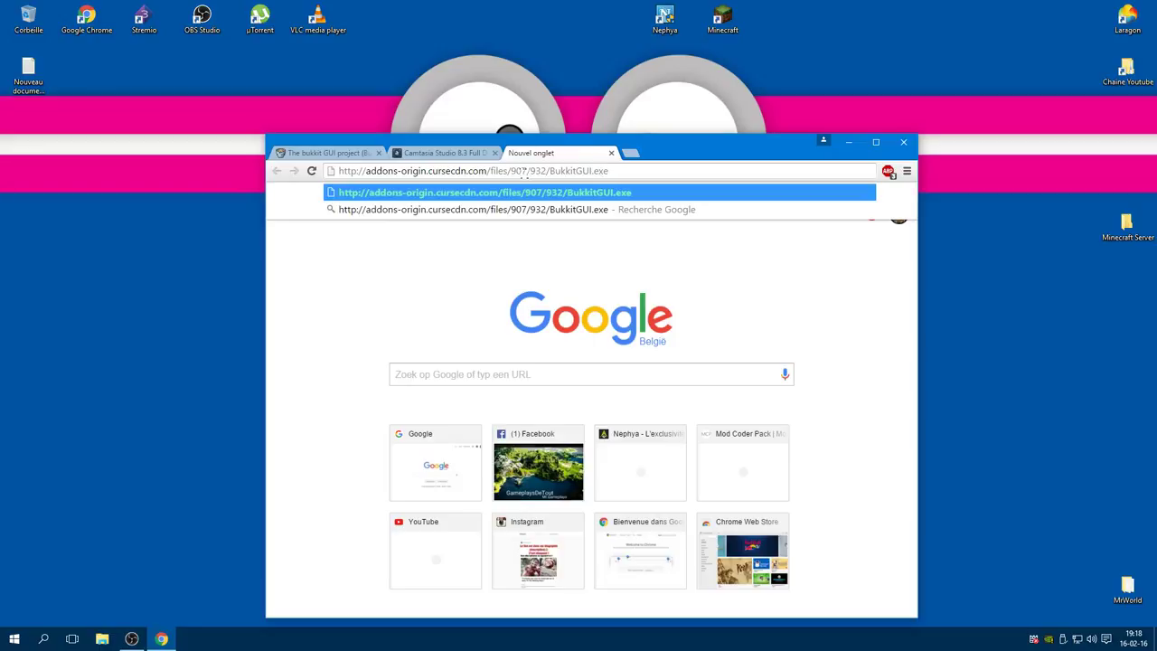
{"action": "key", "text": "Return"}
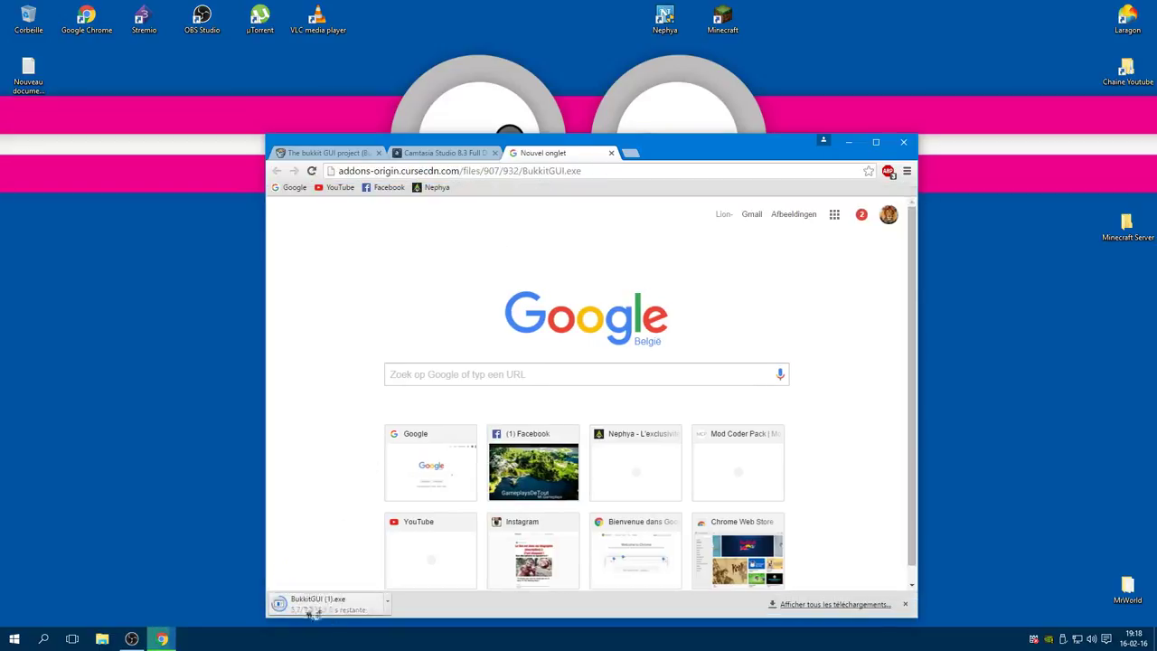
Move the downloaded BukkitGUI (1).exe into the desktop's Minecraft Server folder and minimize the browser
{"action": "left_click_drag", "start_coordinate": [317, 606], "coordinate": [596, 314]}
{"action": "left_click", "coordinate": [848, 142]}
{"action": "double_click", "coordinate": [1138, 225]}
{"action": "left_click_drag", "start_coordinate": [515, 201], "coordinate": [680, 154]}
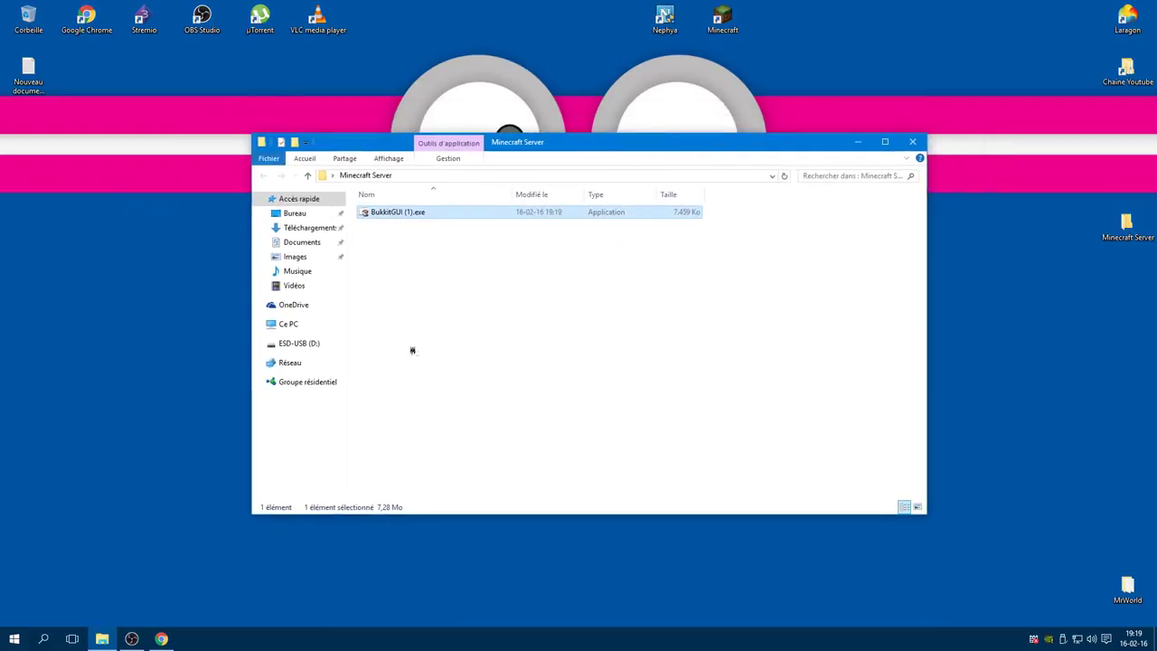
{"action": "left_click", "coordinate": [424, 301]}
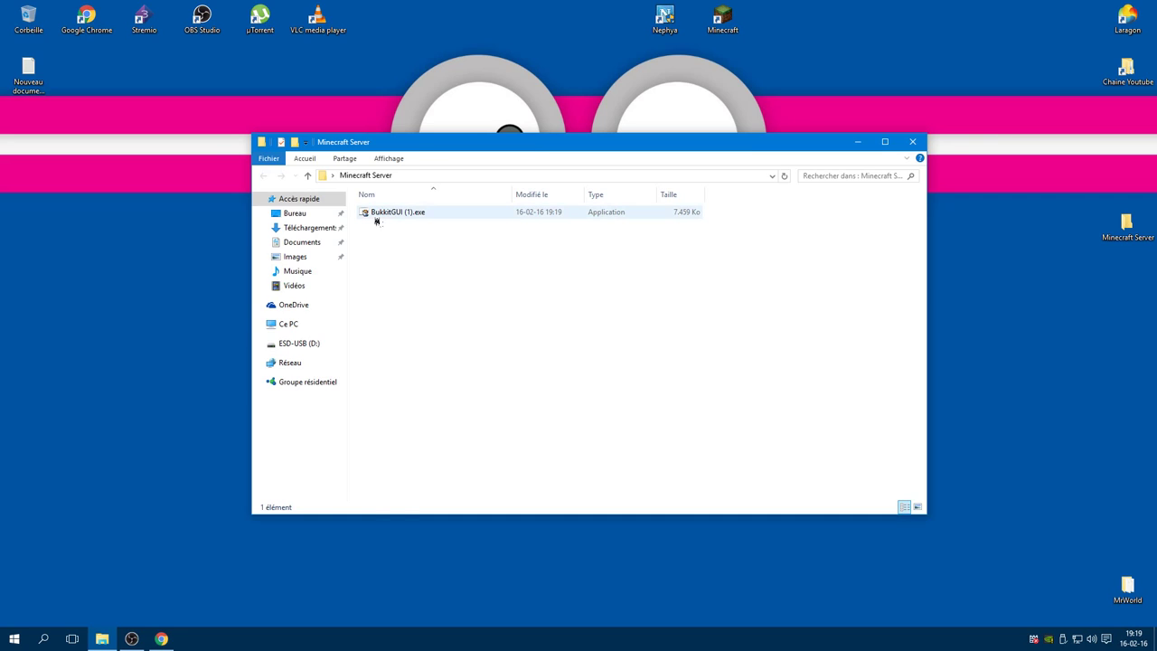
Launch BukkitGUI (1).exe from the Minecraft Server folder and arrange its window beside the folder window
{"action": "double_click", "coordinate": [376, 215]}
{"action": "left_click", "coordinate": [637, 332]}
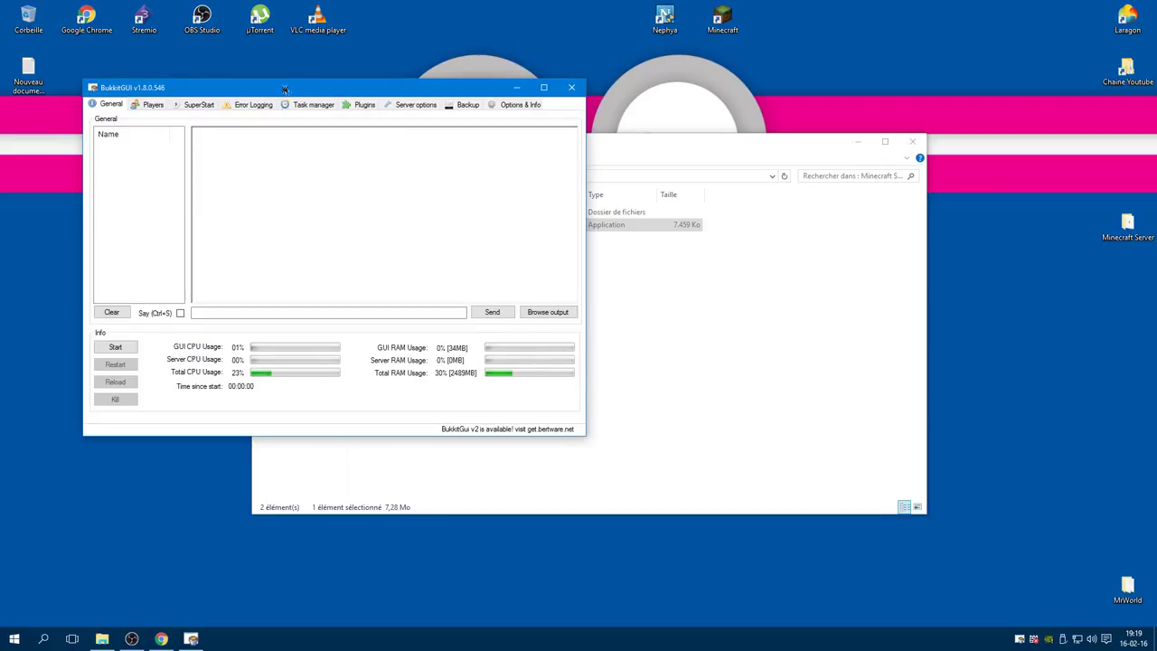
{"action": "left_click_drag", "start_coordinate": [159, 93], "coordinate": [709, 150]}
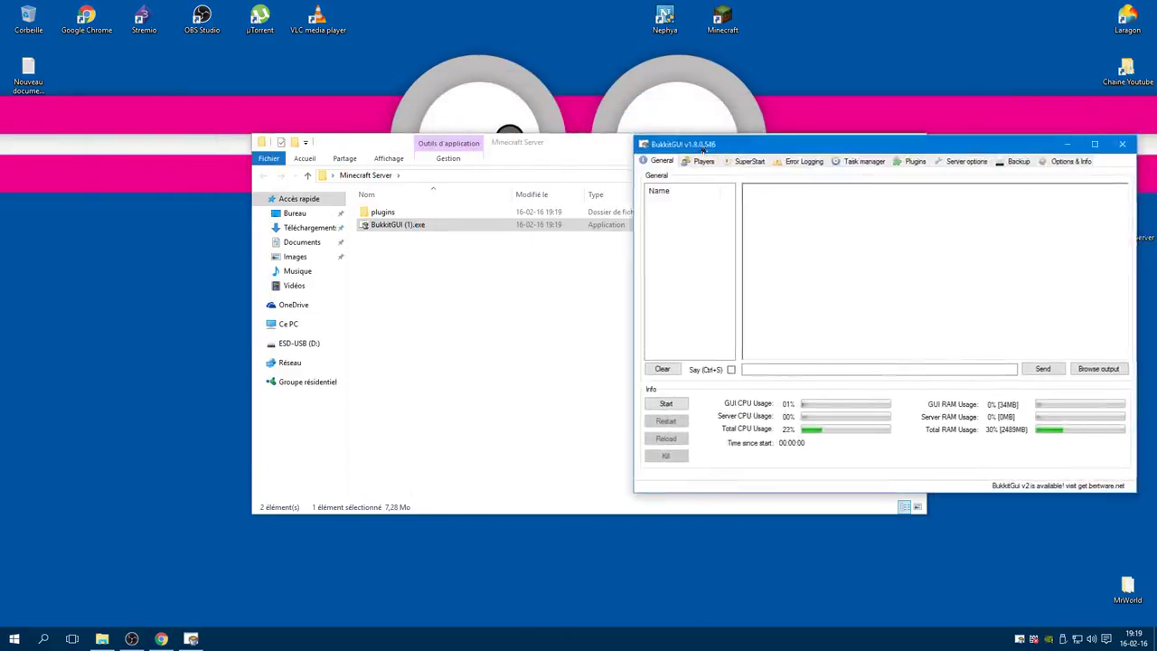
{"action": "left_click_drag", "start_coordinate": [532, 146], "coordinate": [319, 138]}
{"action": "double_click", "coordinate": [28, 72]}
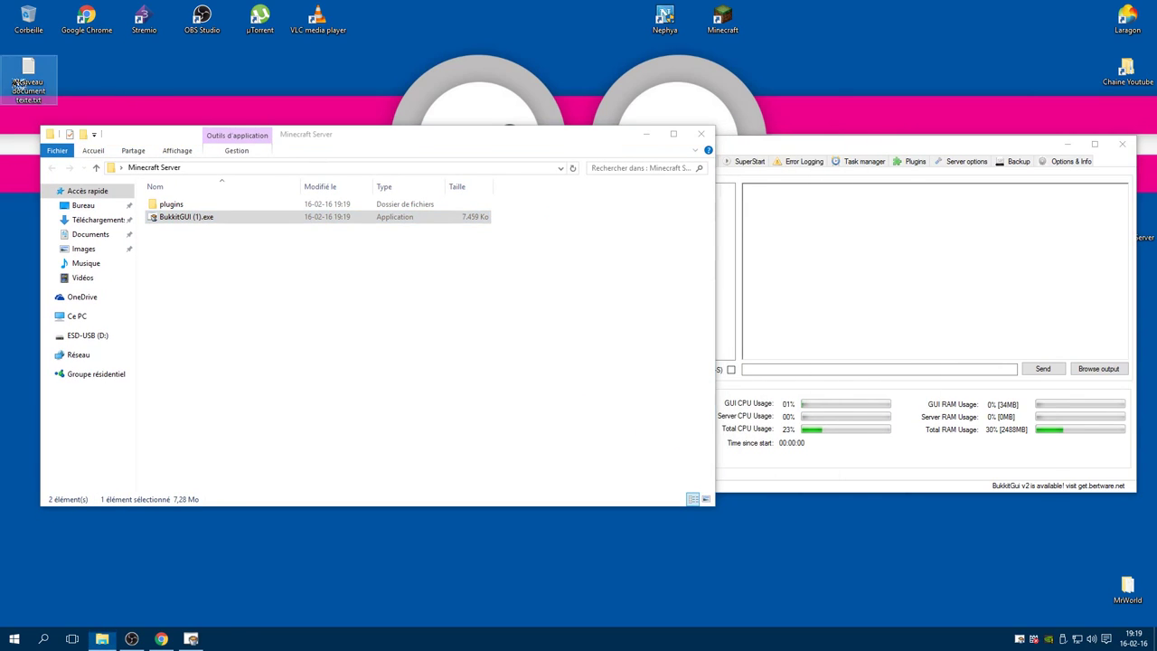
{"action": "left_click_drag", "start_coordinate": [700, 161], "coordinate": [387, 156]}
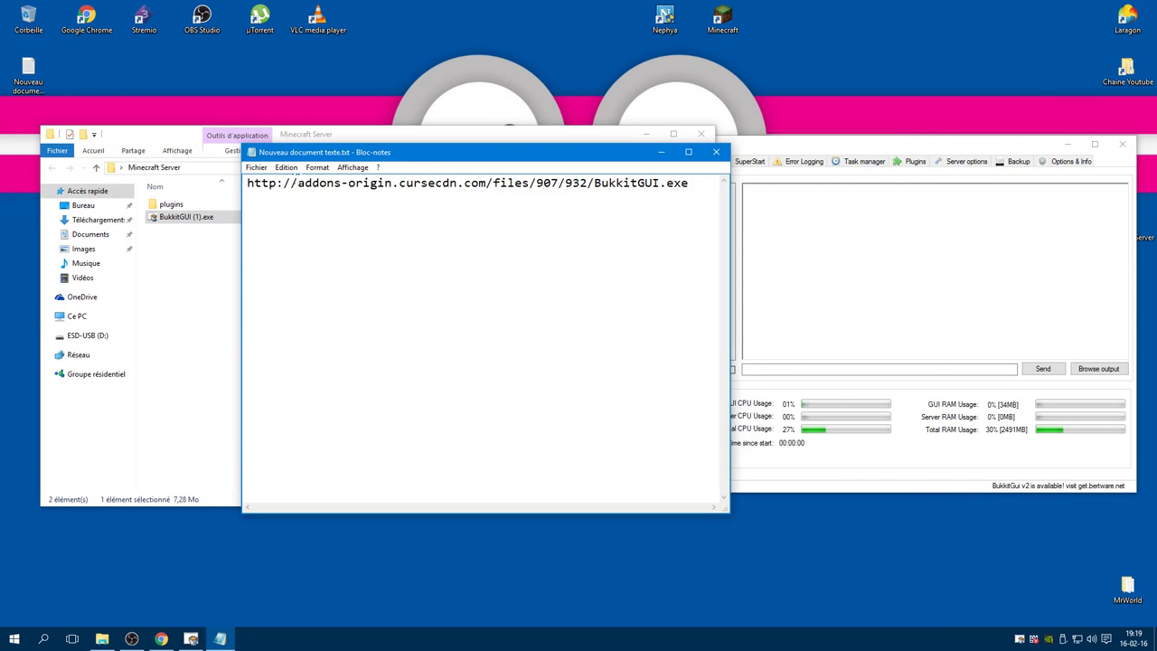
{"action": "left_click", "coordinate": [716, 152]}
Reposition the BukkitGUI window and examine the change log and file facts on the Bukkitgui v1.8.0.546 page in Chrome
{"action": "left_click_drag", "start_coordinate": [732, 148], "coordinate": [500, 146]}
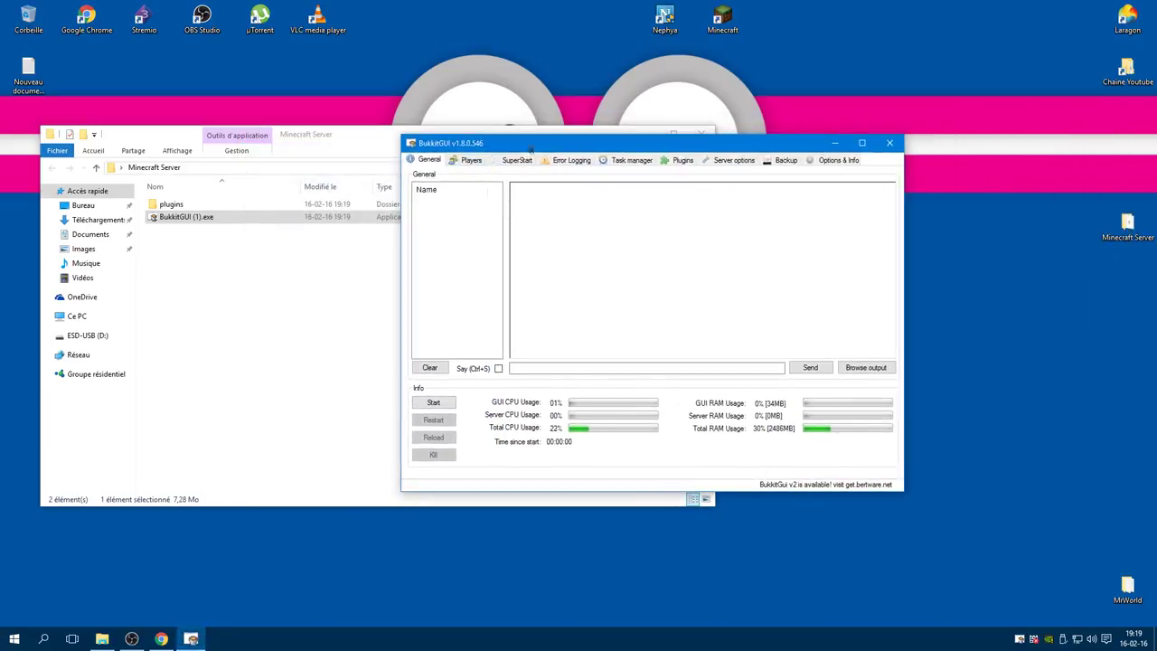
{"action": "left_click_drag", "start_coordinate": [503, 150], "coordinate": [632, 142]}
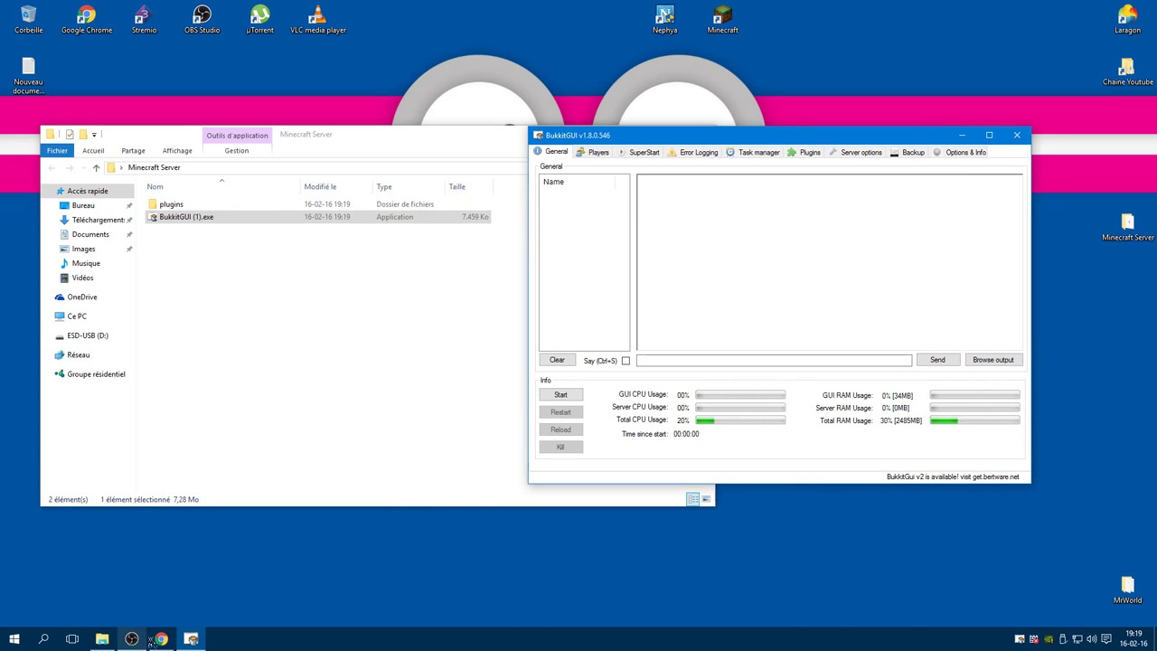
{"action": "left_click", "coordinate": [160, 638]}
{"action": "left_click", "coordinate": [442, 152]}
{"action": "left_click", "coordinate": [326, 153]}
{"action": "scroll", "coordinate": [371, 315], "scroll_direction": "down", "scroll_amount": 3}
{"action": "scroll", "coordinate": [370, 316], "scroll_direction": "up", "scroll_amount": 3}
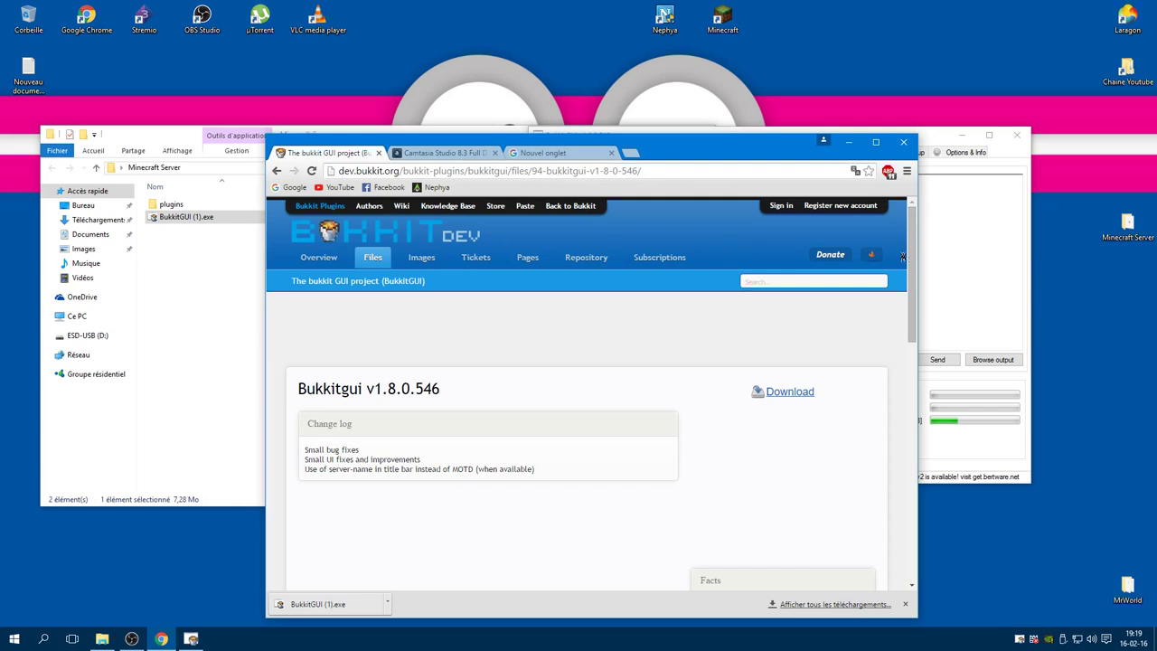
{"action": "scroll", "coordinate": [654, 364], "scroll_direction": "down", "scroll_amount": 4}
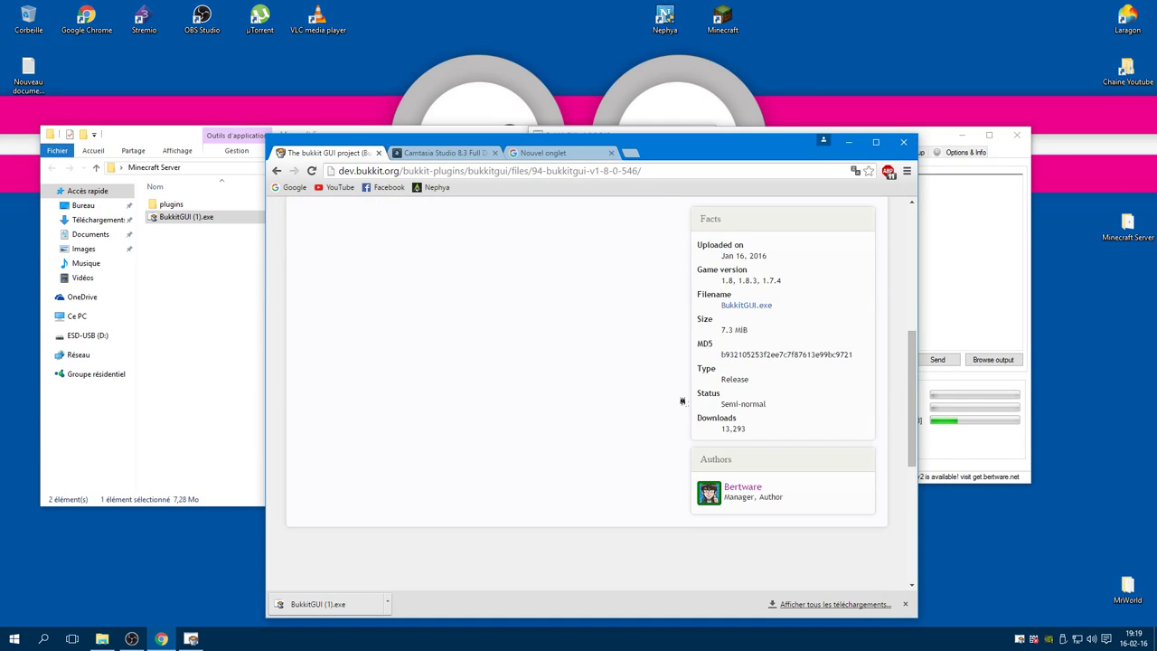
{"action": "scroll", "coordinate": [682, 400], "scroll_direction": "up", "scroll_amount": 4}
{"action": "scroll", "coordinate": [555, 397], "scroll_direction": "down", "scroll_amount": 2}
{"action": "scroll", "coordinate": [555, 398], "scroll_direction": "up", "scroll_amount": 2}
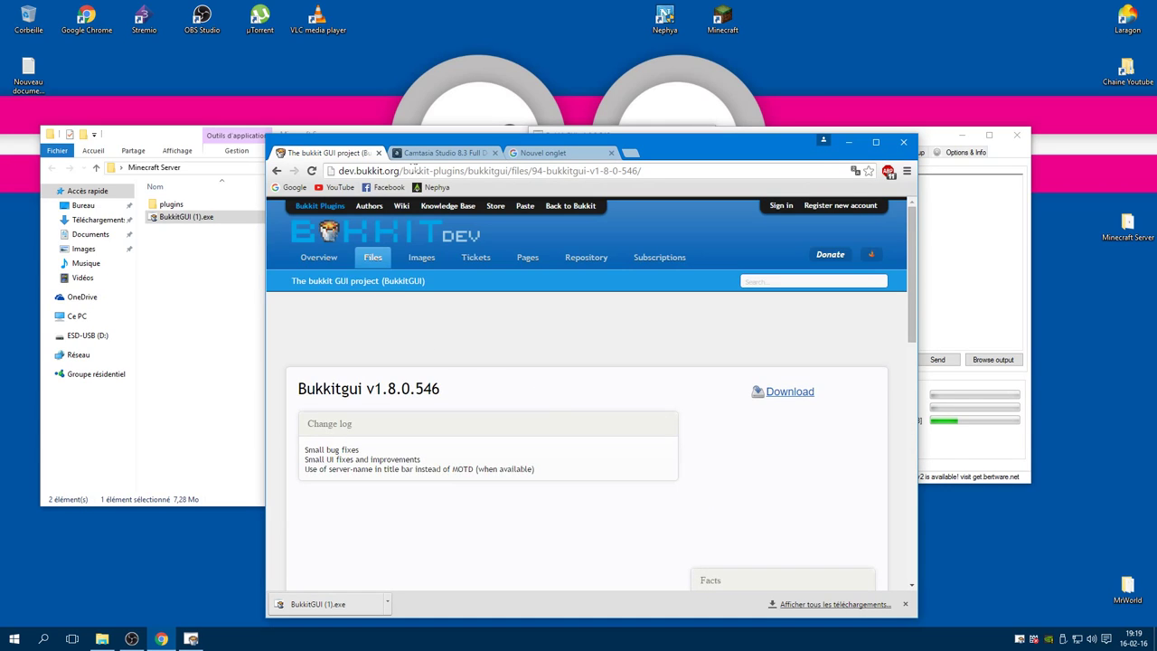
Close the Camtasia Studio and bukkit GUI project tabs in the browser
{"action": "left_click", "coordinate": [450, 156]}
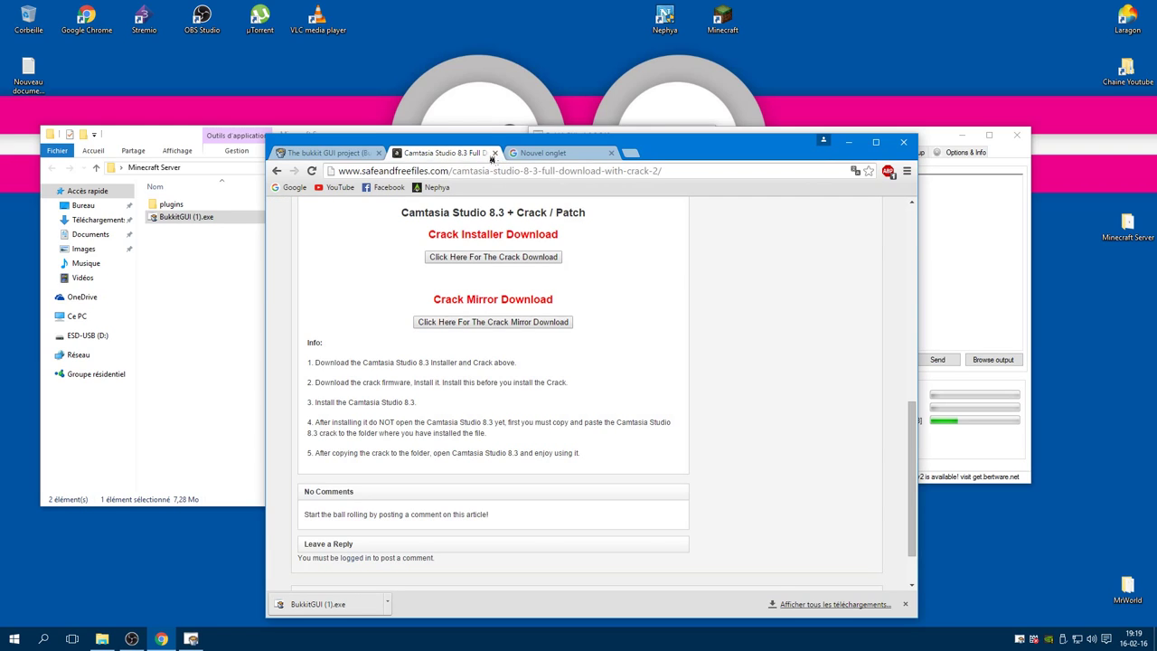
{"action": "left_click", "coordinate": [495, 154]}
{"action": "left_click", "coordinate": [336, 156]}
{"action": "left_click", "coordinate": [380, 154]}
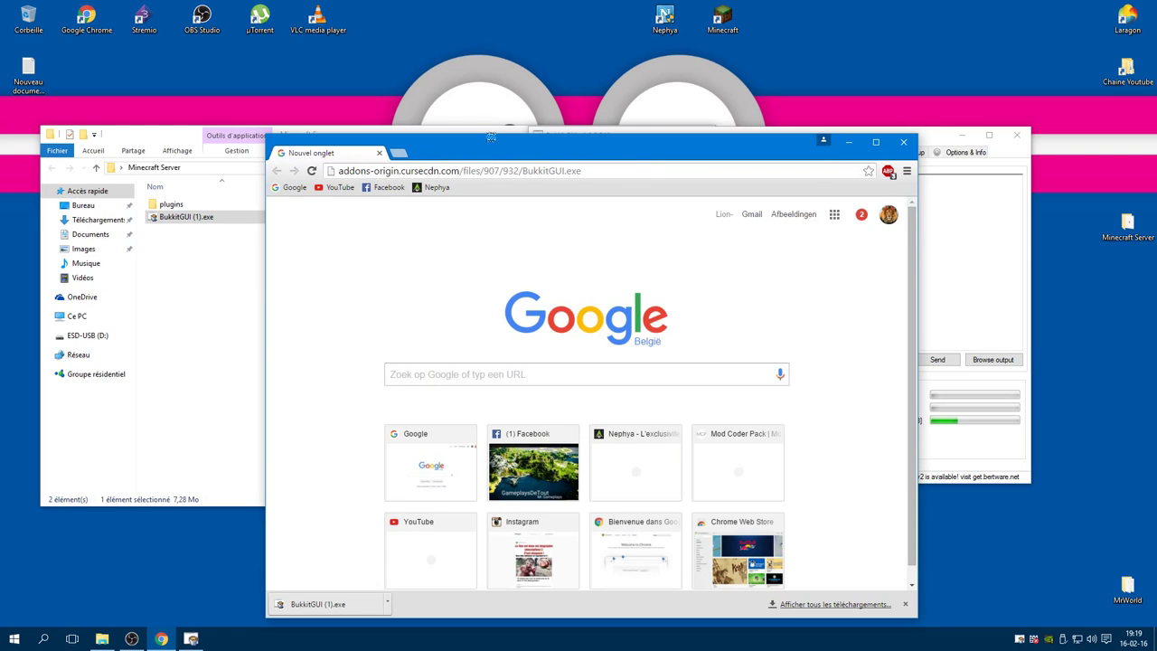
Replace the remaining browser tab with a new one and place Chrome and BukkitGUI side by side, each filling half the screen
{"action": "left_click_drag", "start_coordinate": [485, 137], "coordinate": [375, 104]}
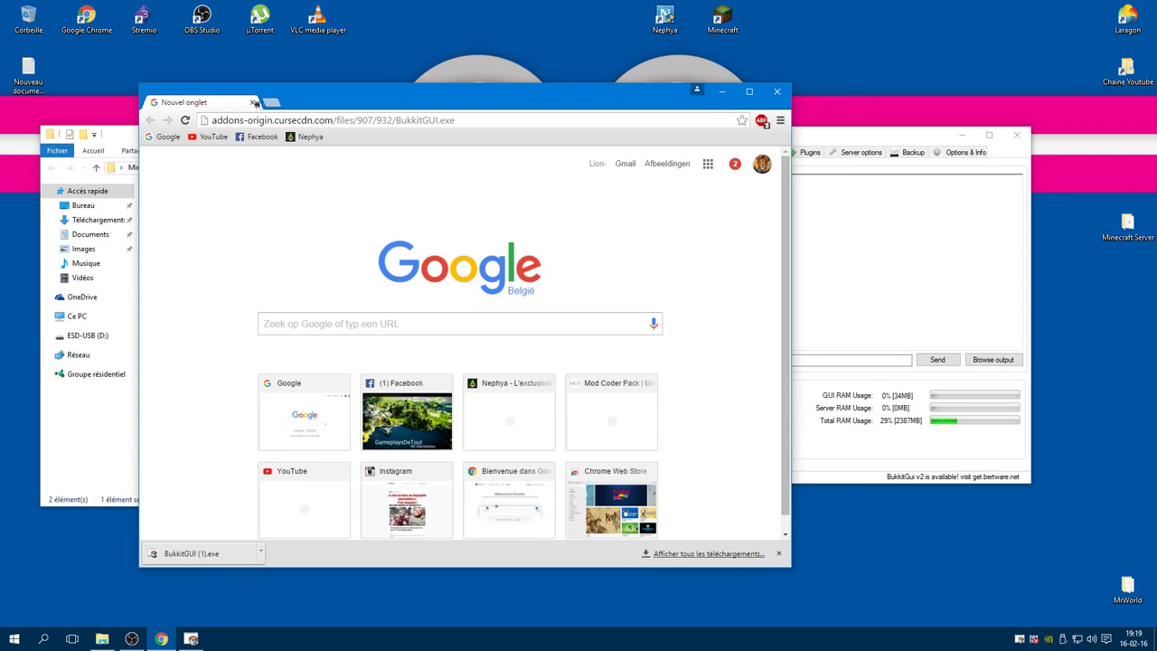
{"action": "left_click", "coordinate": [273, 106]}
{"action": "left_click", "coordinate": [253, 106]}
{"action": "key", "text": "super+Left"}
{"action": "left_click", "coordinate": [855, 176]}
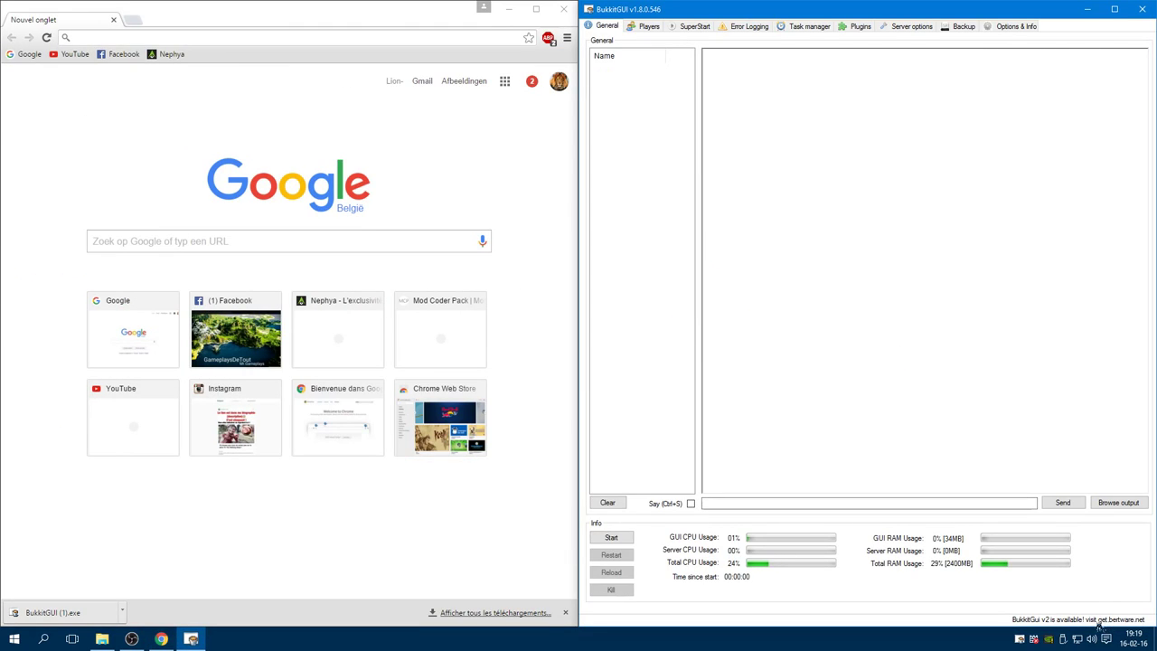
Go to get.bertware.net in the browser
{"action": "left_click", "coordinate": [161, 37]}
{"action": "type", "text": "gzet"}
{"action": "key", "text": "BackSpace"}
{"action": "key", "text": "BackSpace"}
{"action": "key", "text": "BackSpace"}
{"action": "type", "text": "et"}
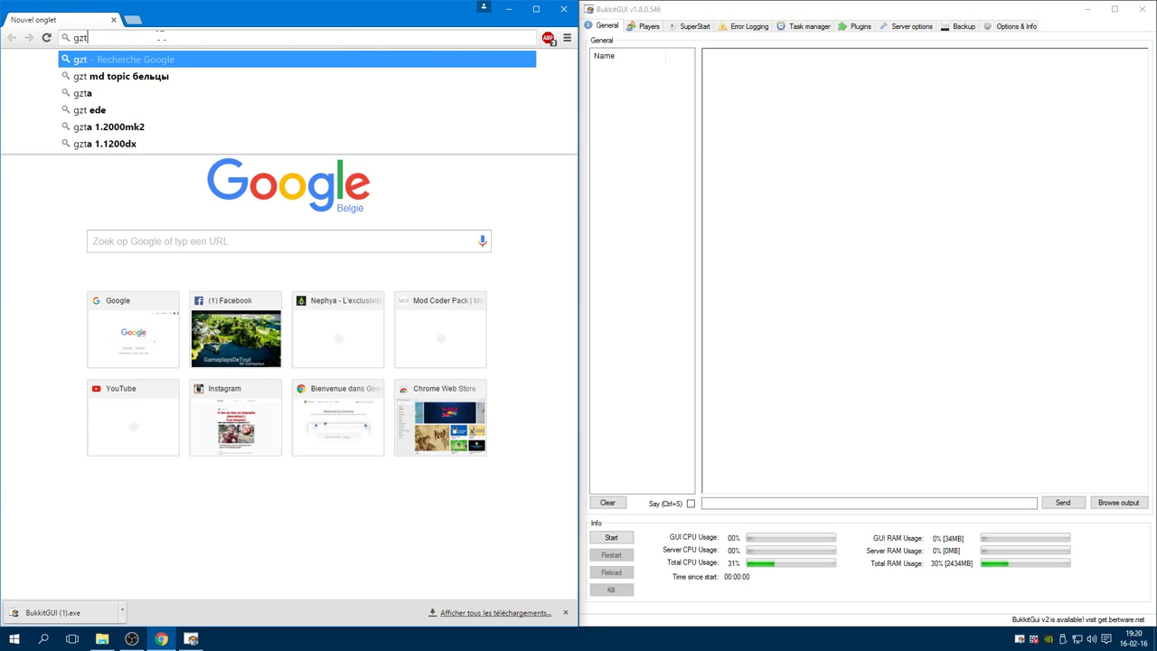
{"action": "type", "text": ".ber"}
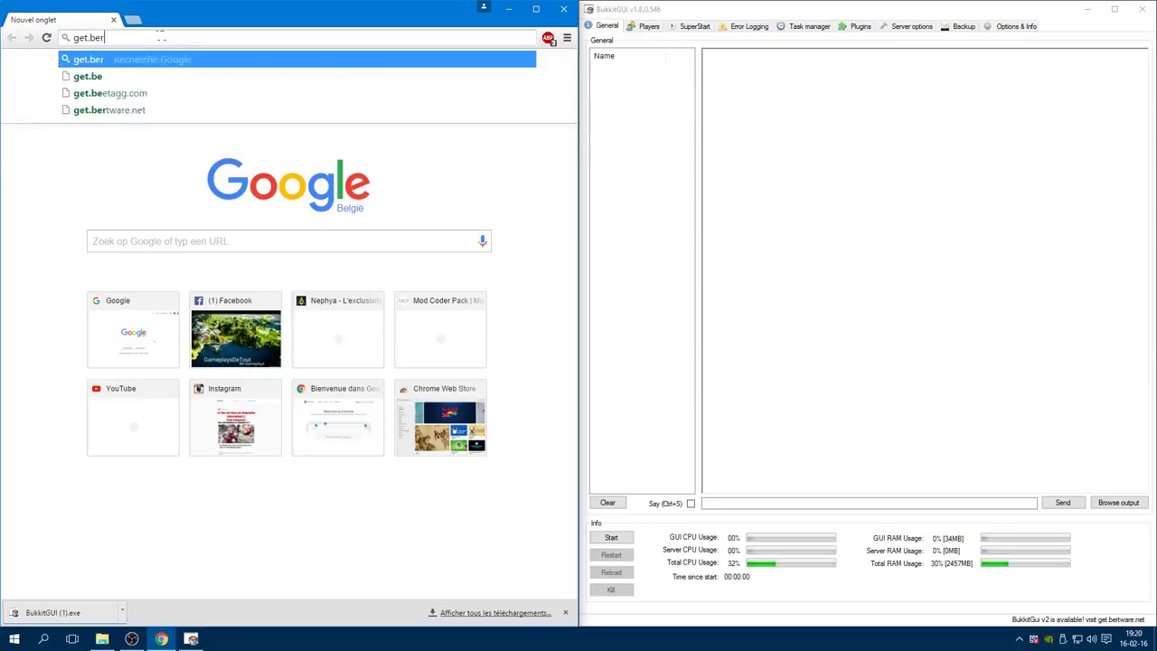
{"action": "type", "text": "tware"}
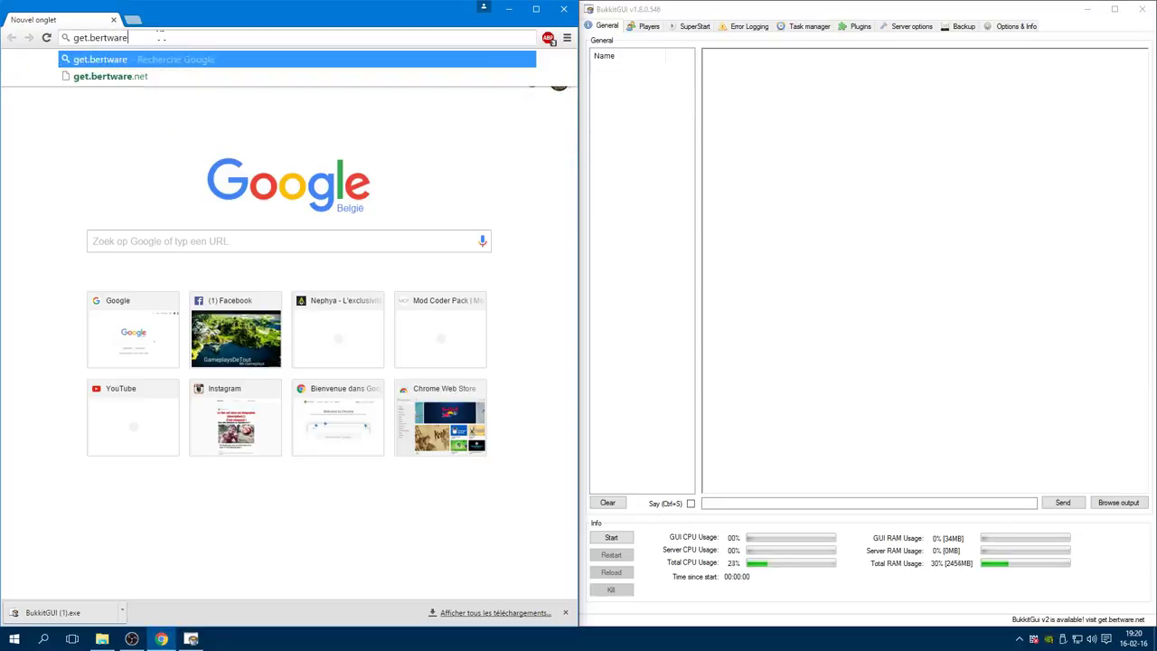
{"action": "type", "text": ".net"}
{"action": "key", "text": "Return"}
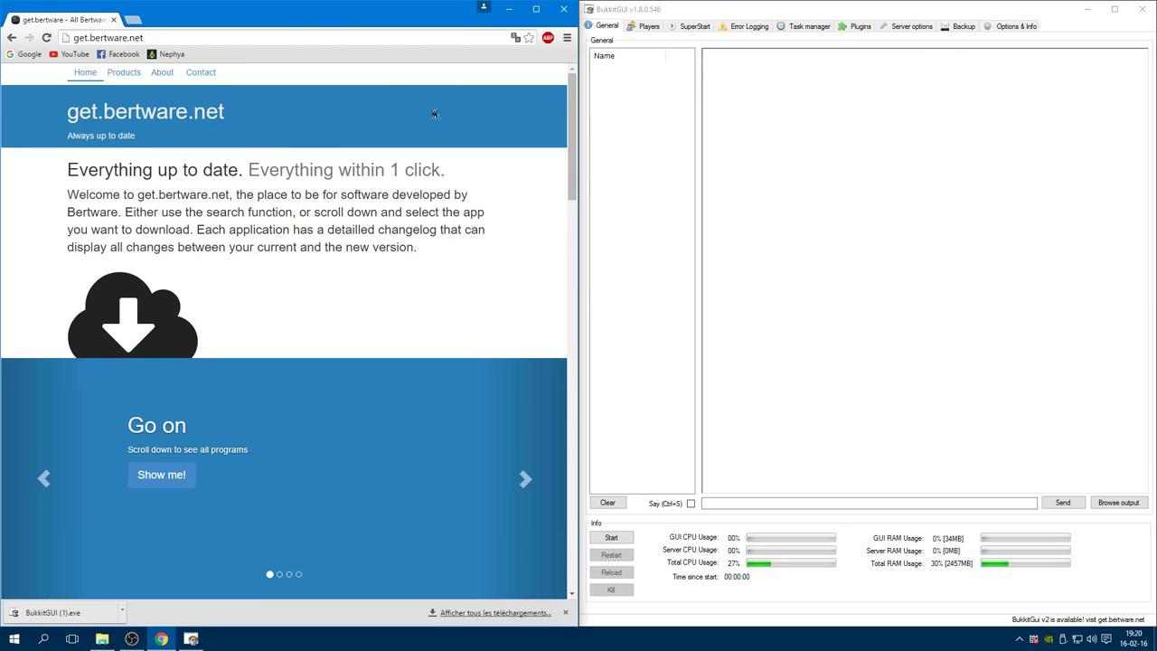
Maximize the browser and examine the list of all products on the get.bertware.net home page
{"action": "left_click", "coordinate": [537, 8]}
{"action": "scroll", "coordinate": [592, 278], "scroll_direction": "down", "scroll_amount": 3}
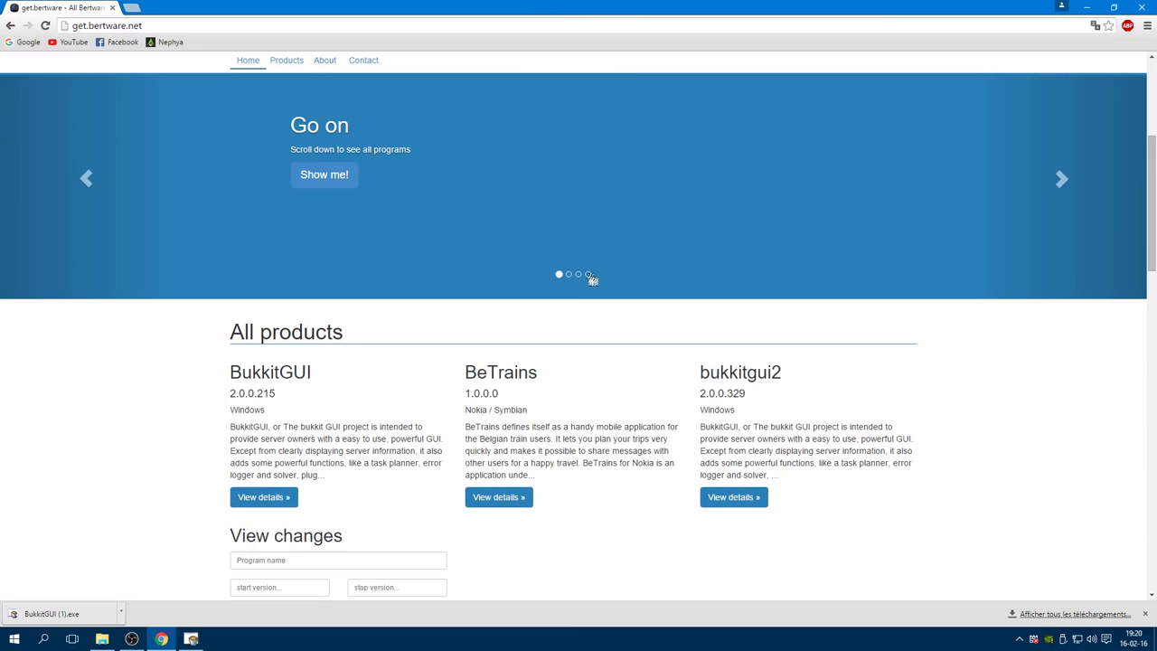
{"action": "scroll", "coordinate": [570, 274], "scroll_direction": "down", "scroll_amount": 2}
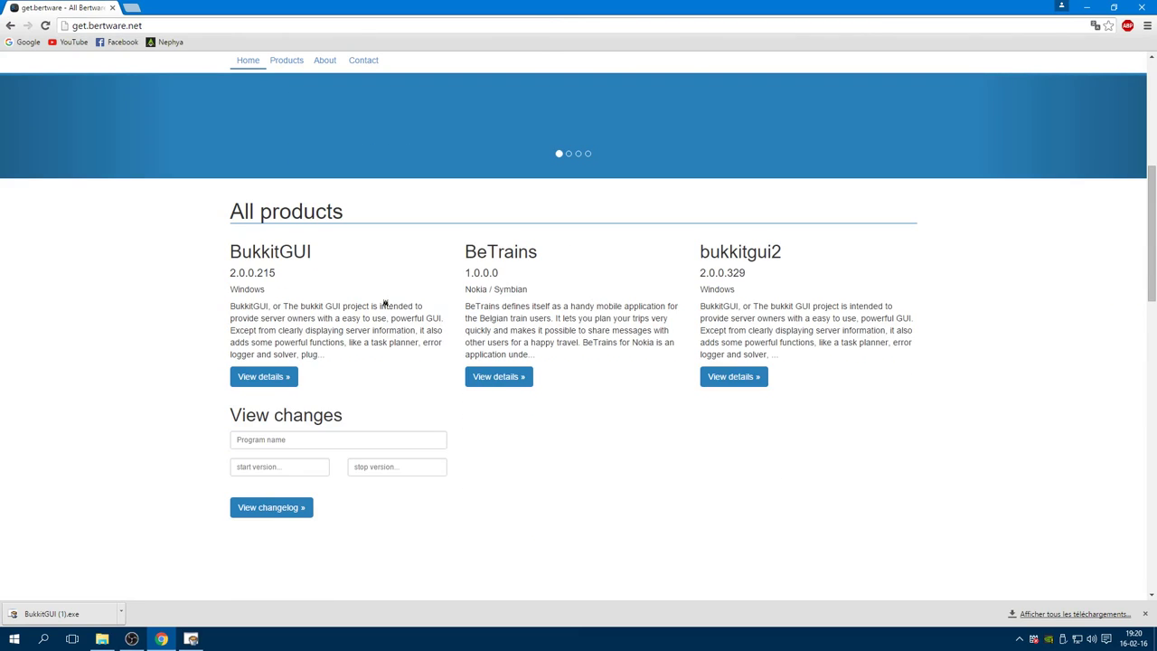
{"action": "scroll", "coordinate": [542, 329], "scroll_direction": "down", "scroll_amount": 1}
{"action": "scroll", "coordinate": [526, 329], "scroll_direction": "up", "scroll_amount": 1}
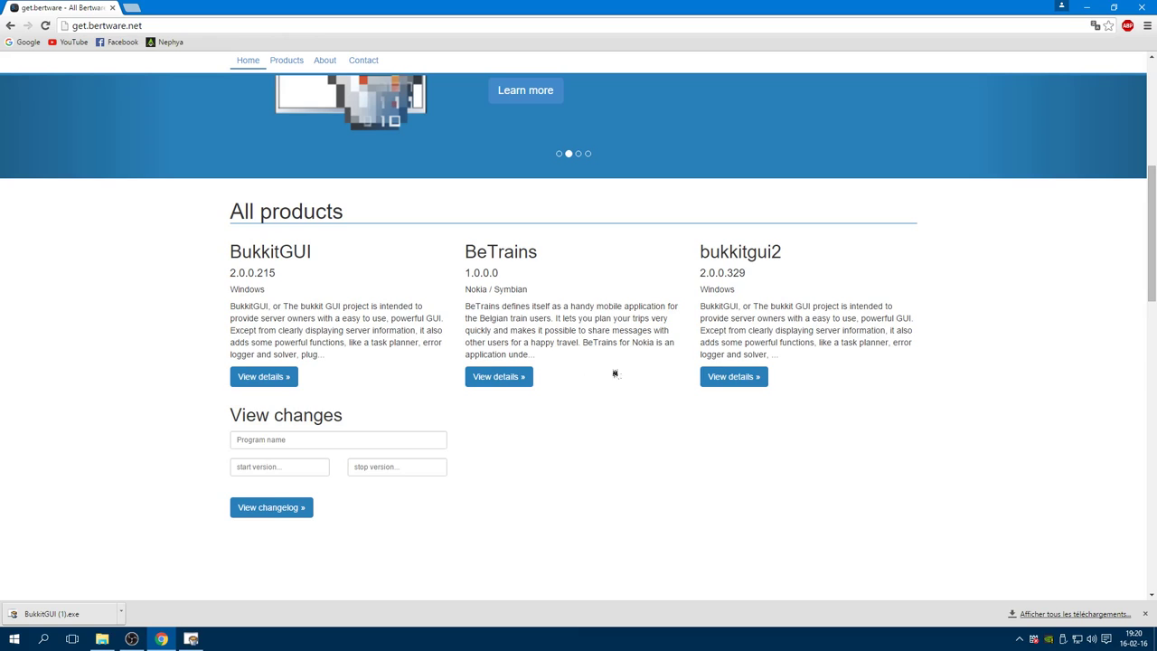
{"action": "scroll", "coordinate": [320, 374], "scroll_direction": "down", "scroll_amount": 4}
{"action": "scroll", "coordinate": [320, 372], "scroll_direction": "up", "scroll_amount": 4}
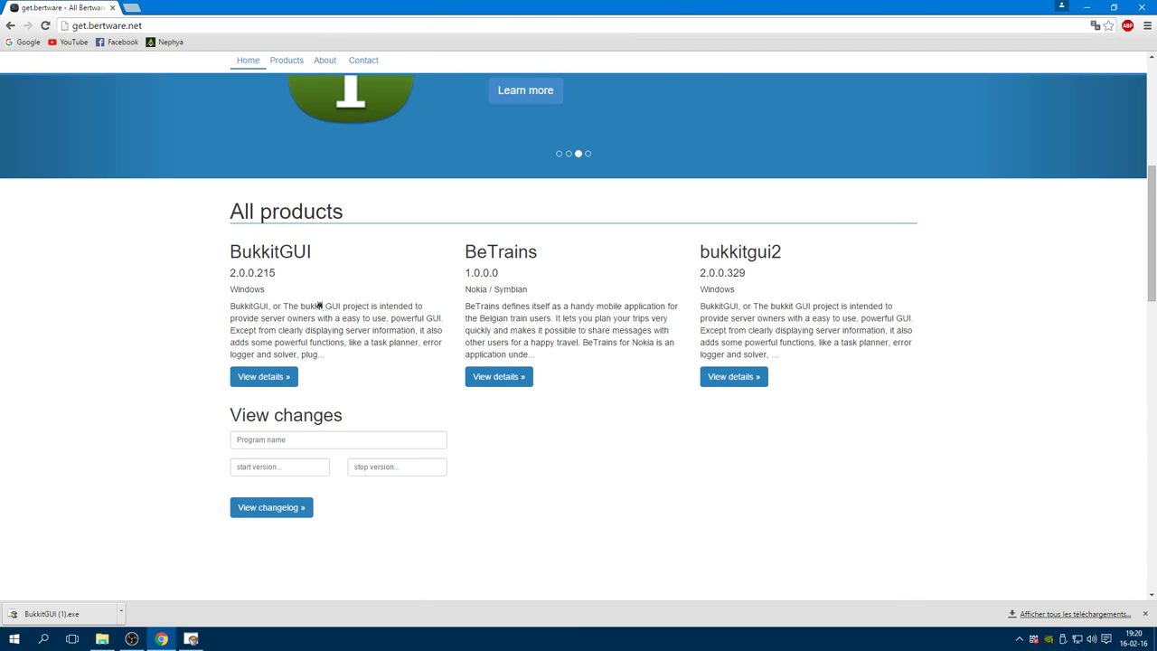
{"action": "scroll", "coordinate": [730, 254], "scroll_direction": "up", "scroll_amount": 3}
{"action": "scroll", "coordinate": [730, 258], "scroll_direction": "down", "scroll_amount": 6}
{"action": "scroll", "coordinate": [730, 258], "scroll_direction": "up", "scroll_amount": 9}
{"action": "scroll", "coordinate": [730, 257], "scroll_direction": "down", "scroll_amount": 5}
{"action": "scroll", "coordinate": [730, 254], "scroll_direction": "up", "scroll_amount": 1}
{"action": "scroll", "coordinate": [730, 256], "scroll_direction": "down", "scroll_amount": 3}
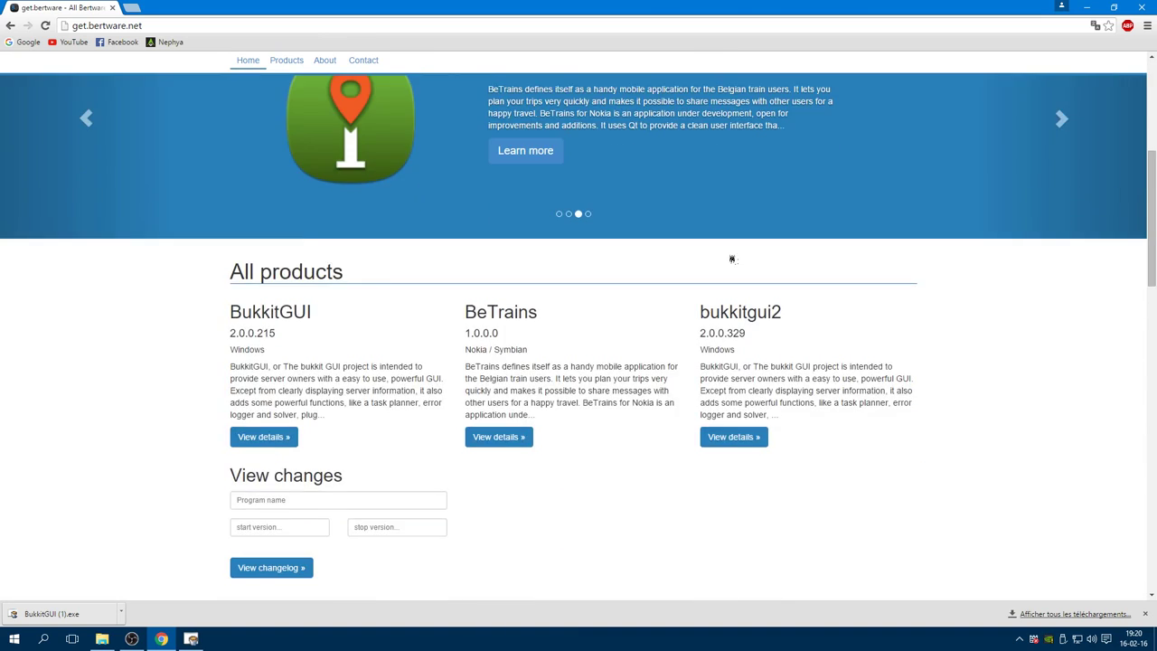
Open the details of bukkitgui2 and request the download of development version 2.0.0.329
{"action": "left_click", "coordinate": [732, 255]}
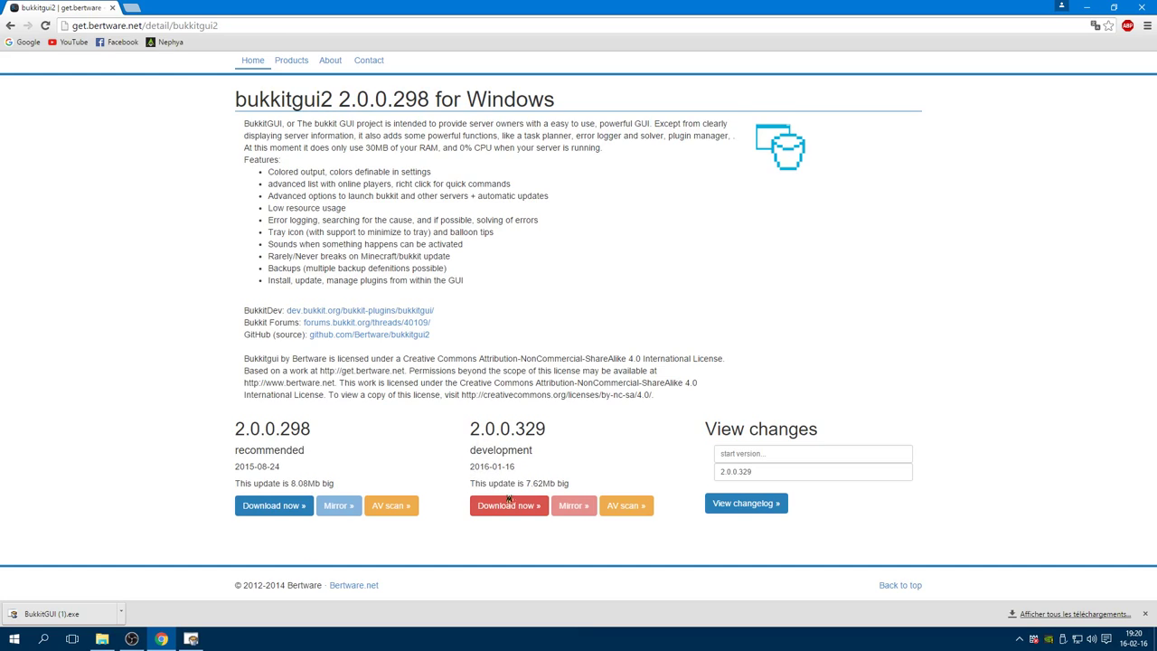
{"action": "left_click_drag", "start_coordinate": [242, 468], "coordinate": [304, 468]}
{"action": "left_click", "coordinate": [564, 508]}
{"action": "left_click", "coordinate": [524, 505]}
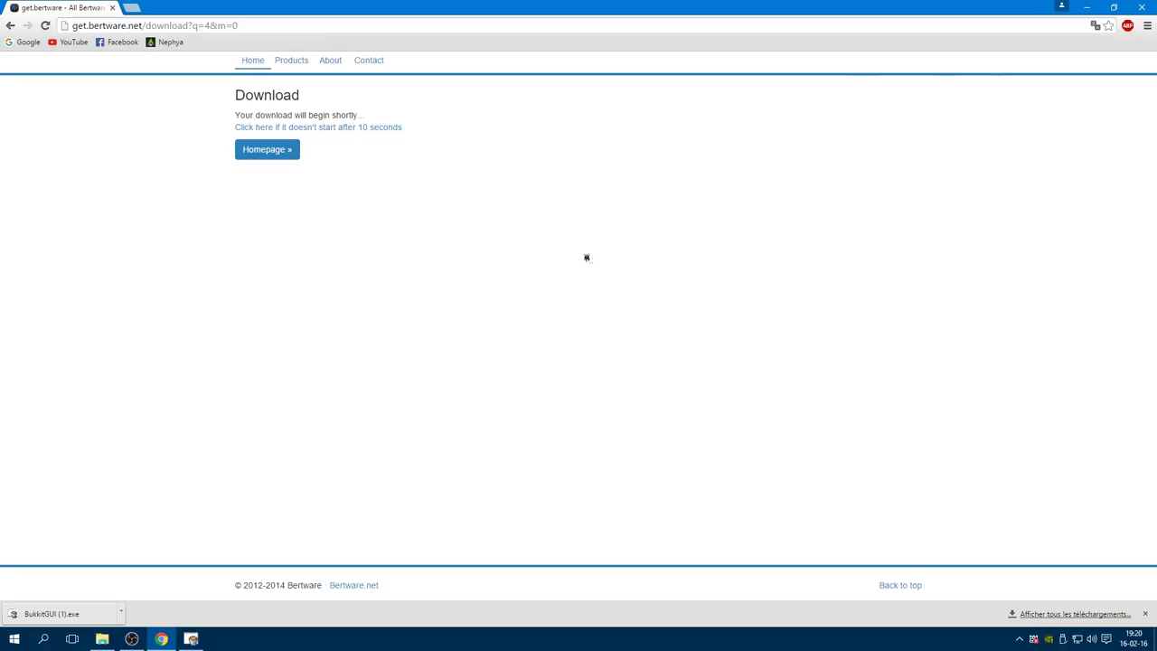
Dismiss the browser's download bar and quit the BukkitGUI instance running in the system tray
{"action": "left_click", "coordinate": [1143, 613]}
{"action": "left_click", "coordinate": [1019, 638]}
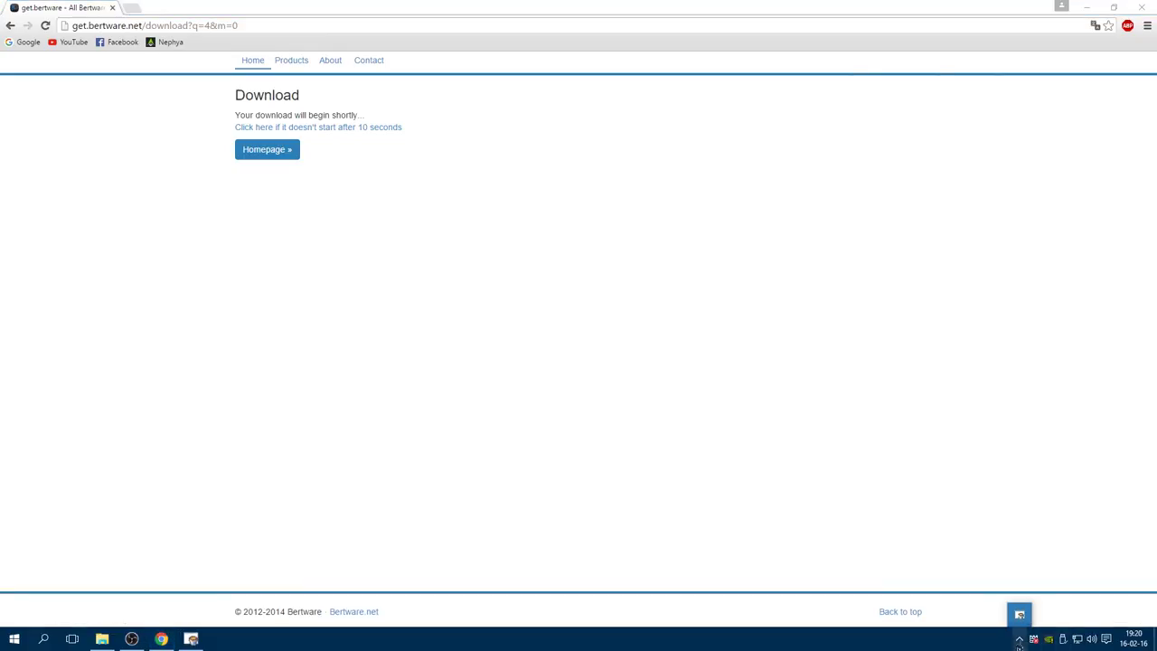
{"action": "right_click", "coordinate": [1021, 622]}
{"action": "left_click", "coordinate": [1010, 614]}
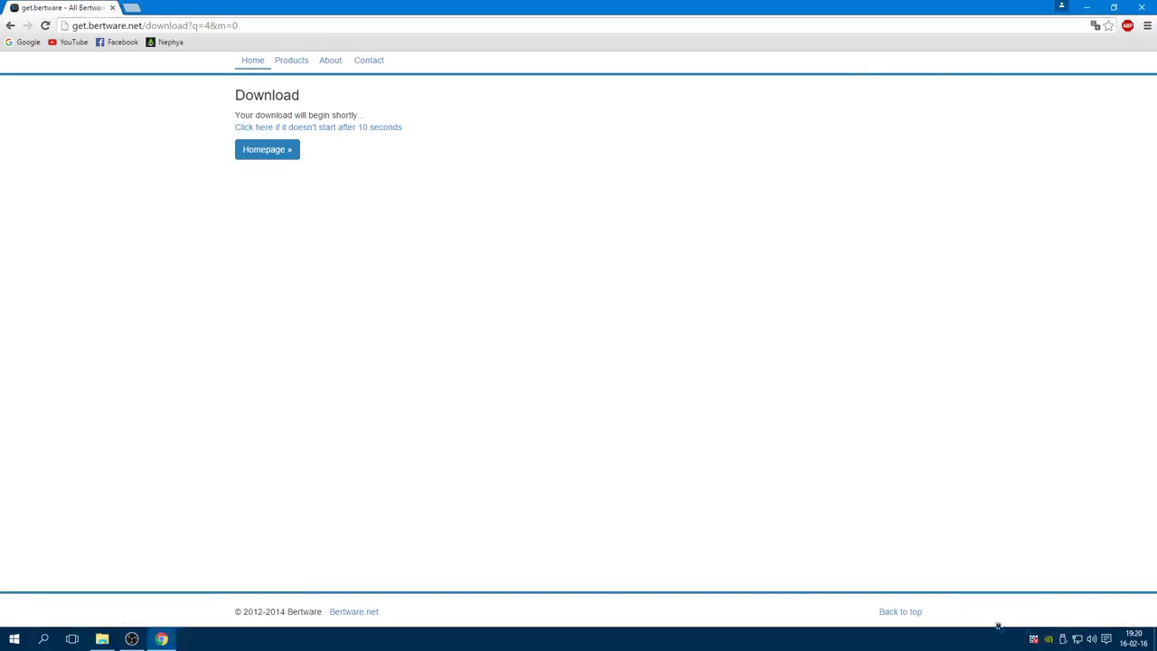
Start the bukkitgui2 download manually and restore the browser to a smaller window to bring the Minecraft Server folder forward
{"action": "left_click", "coordinate": [374, 130]}
{"action": "left_click_drag", "start_coordinate": [562, 8], "coordinate": [798, 100]}
{"action": "left_click", "coordinate": [228, 220]}
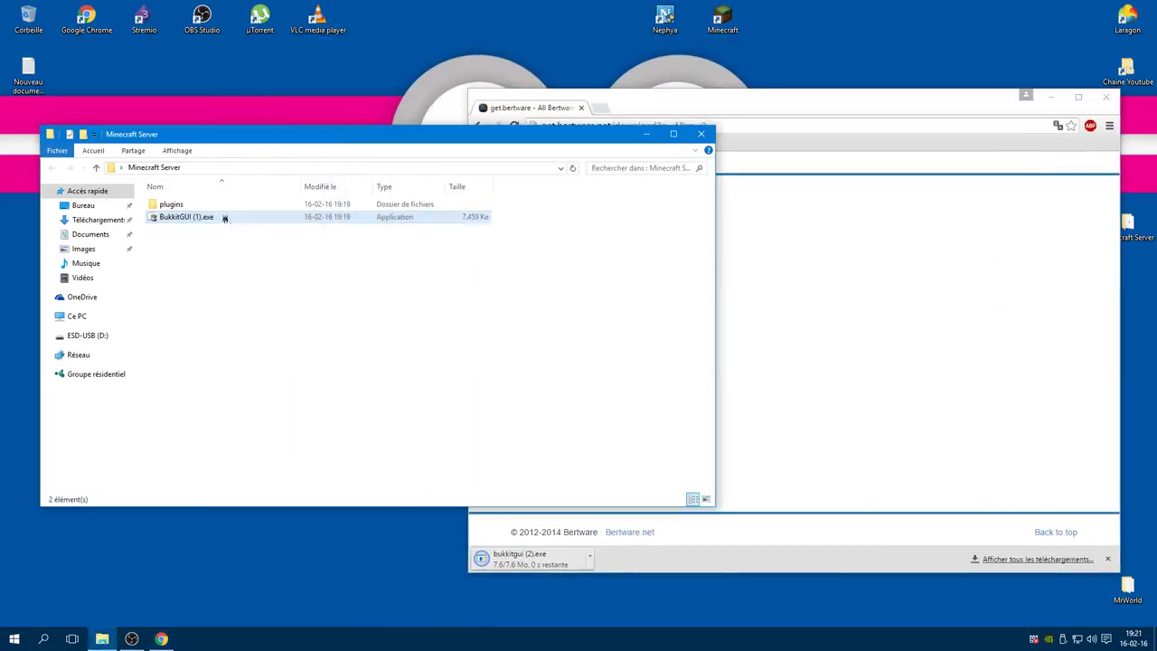
Delete BukkitGUI (1).exe and the plugins folder from the Minecraft Server folder, and empty the Recycle Bin
{"action": "key", "text": "Delete"}
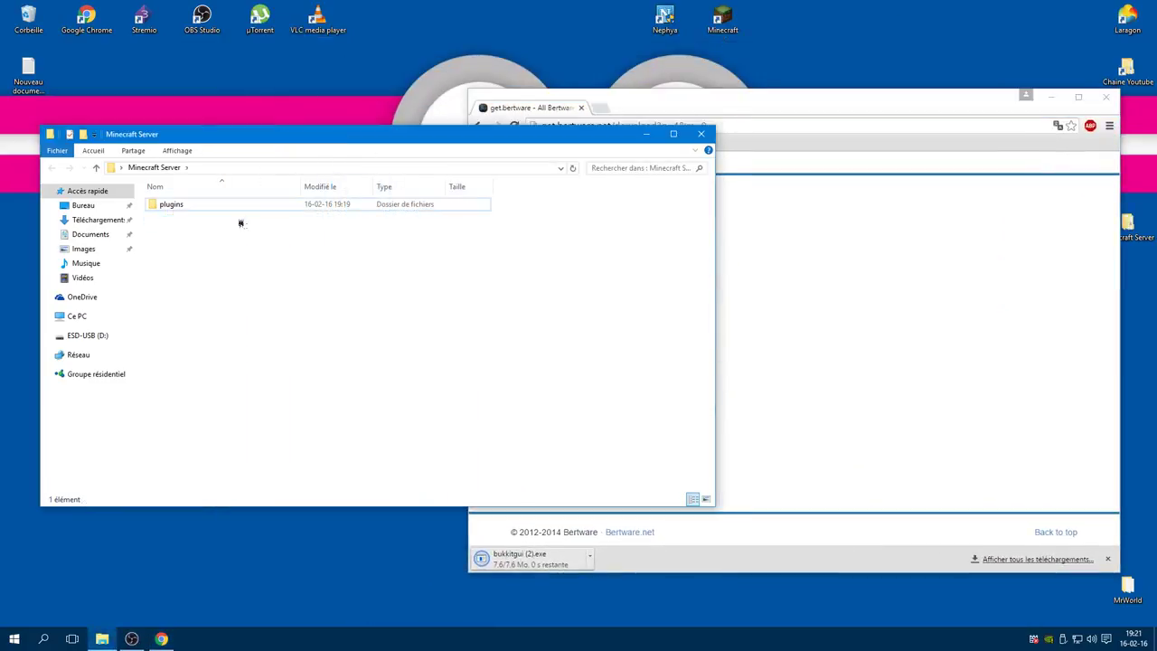
{"action": "left_click", "coordinate": [361, 204]}
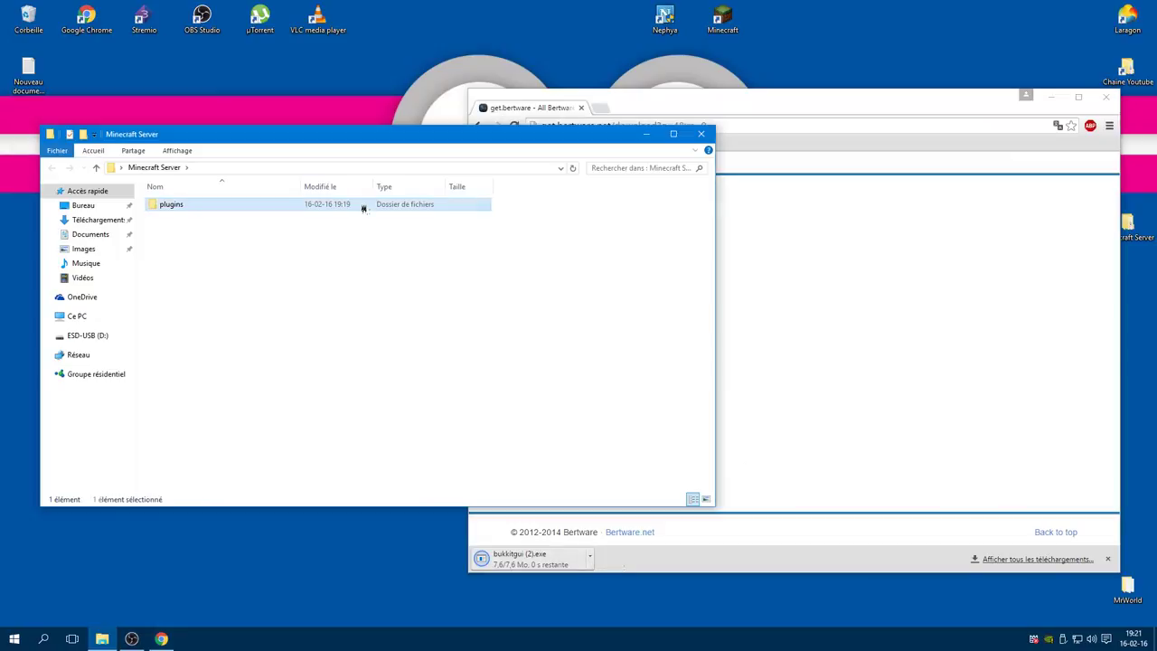
{"action": "key", "text": "Delete"}
{"action": "right_click", "coordinate": [5, 20]}
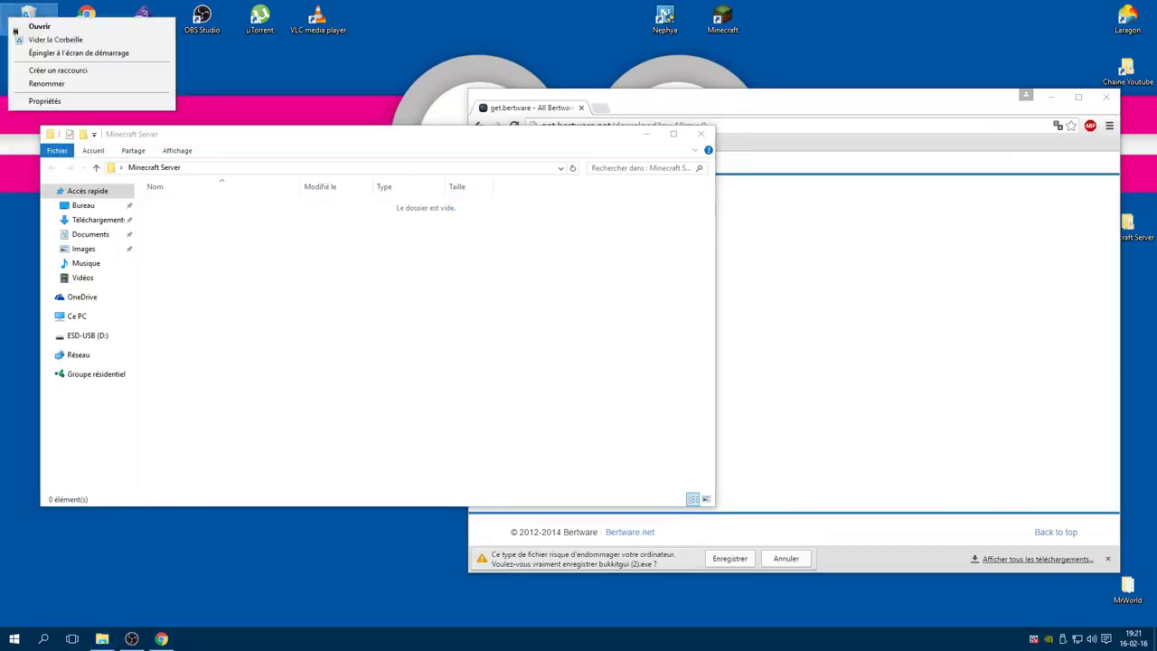
{"action": "left_click", "coordinate": [37, 39]}
{"action": "left_click", "coordinate": [618, 329]}
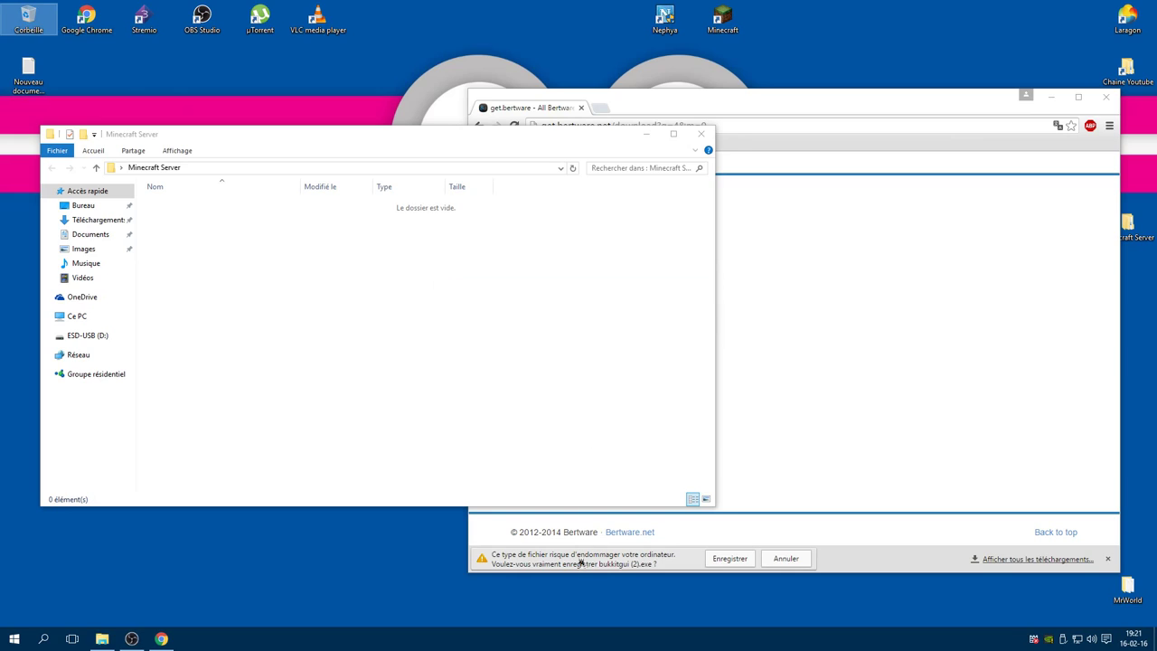
Keep the downloaded bukkitgui (2).exe, copy it into the Minecraft Server folder and rename it bukkitgui.exe
{"action": "left_click", "coordinate": [743, 561]}
{"action": "left_click_drag", "start_coordinate": [533, 559], "coordinate": [312, 357]}
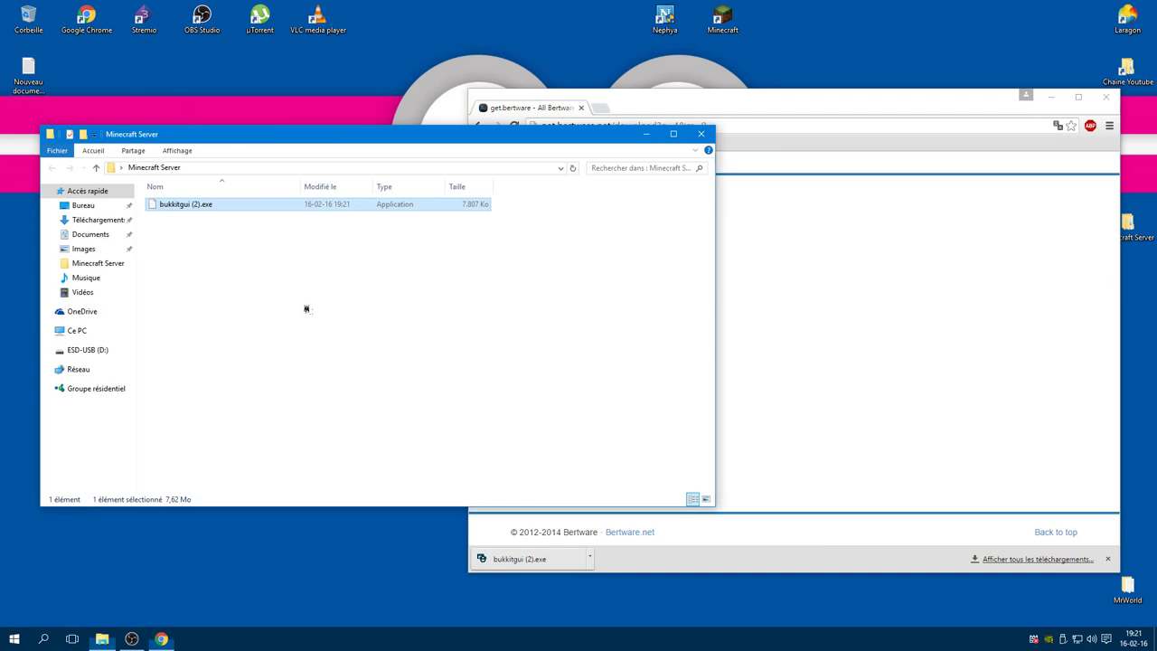
{"action": "right_click", "coordinate": [217, 203]}
{"action": "left_click", "coordinate": [261, 467]}
{"action": "left_click", "coordinate": [202, 205]}
{"action": "key", "text": "BackSpace"}
{"action": "key", "text": "BackSpace"}
{"action": "key", "text": "BackSpace"}
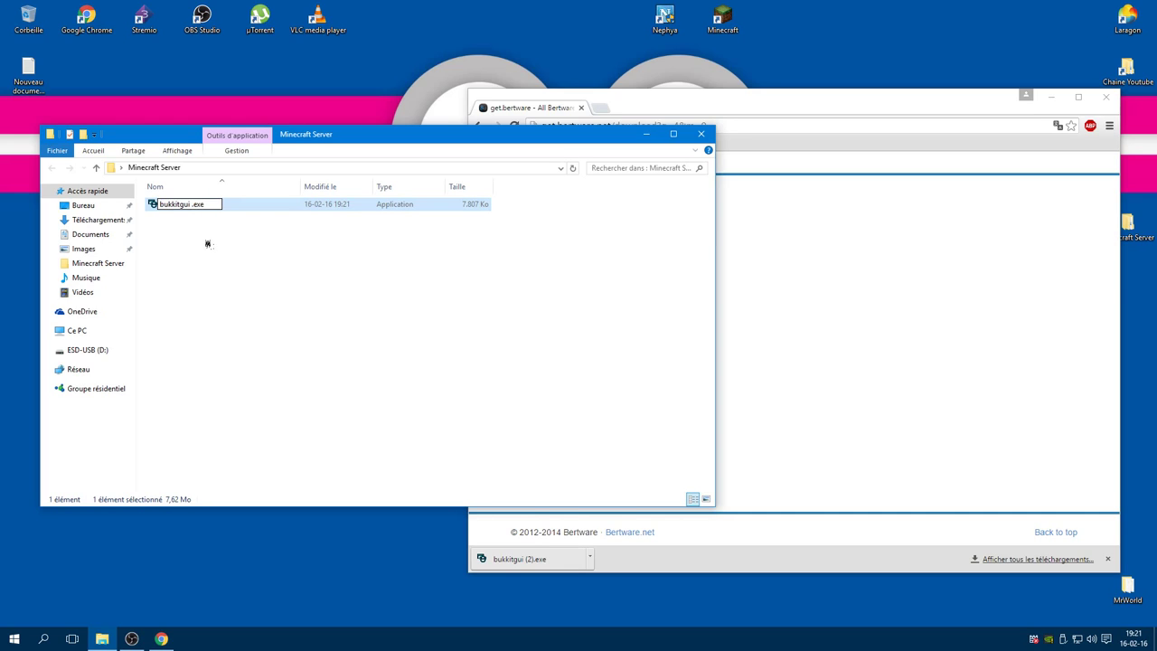
{"action": "left_click", "coordinate": [208, 244]}
Run bukkitgui.exe, allowing it past the security warning, and close the browser window
{"action": "double_click", "coordinate": [194, 207]}
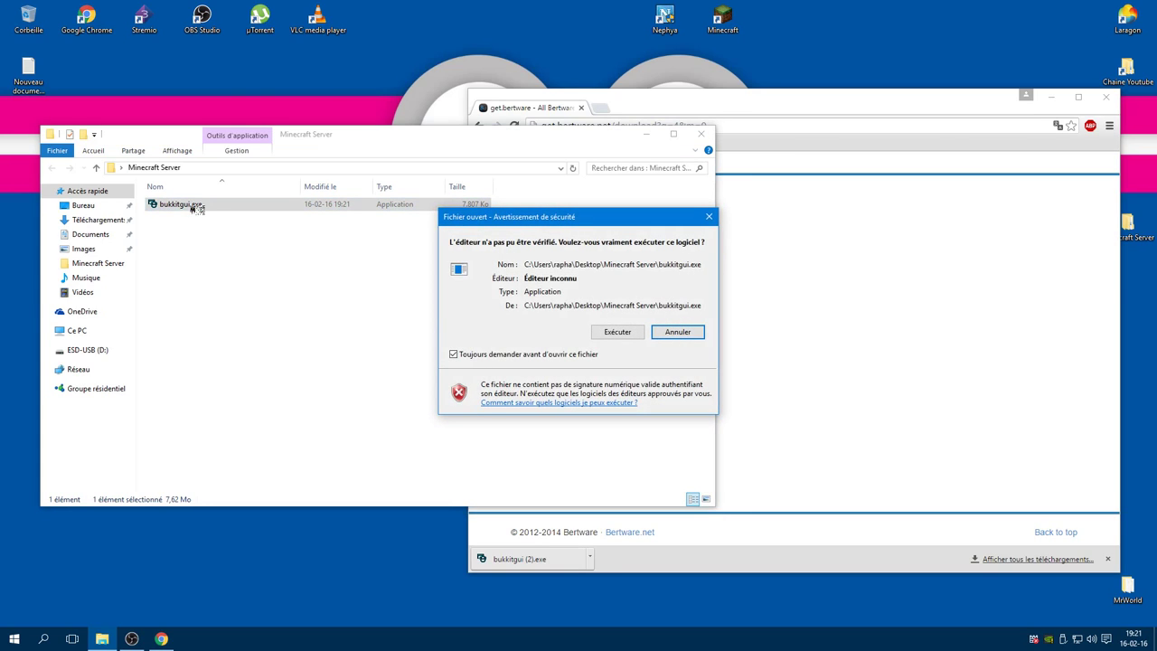
{"action": "left_click", "coordinate": [623, 332]}
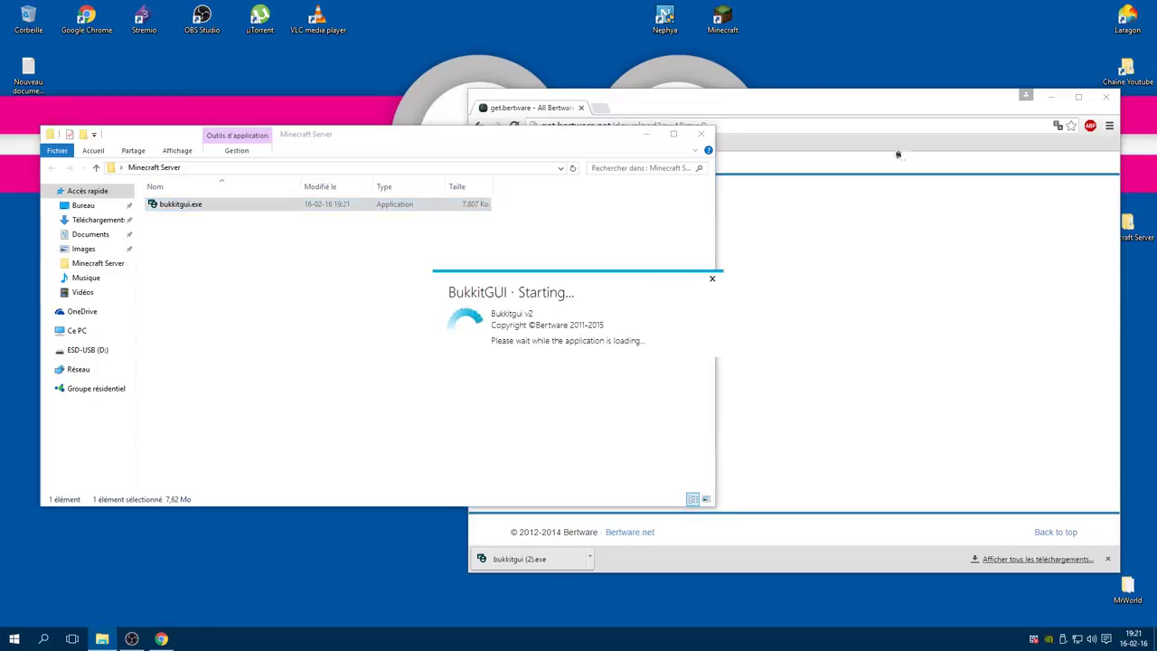
{"action": "left_click", "coordinate": [950, 110]}
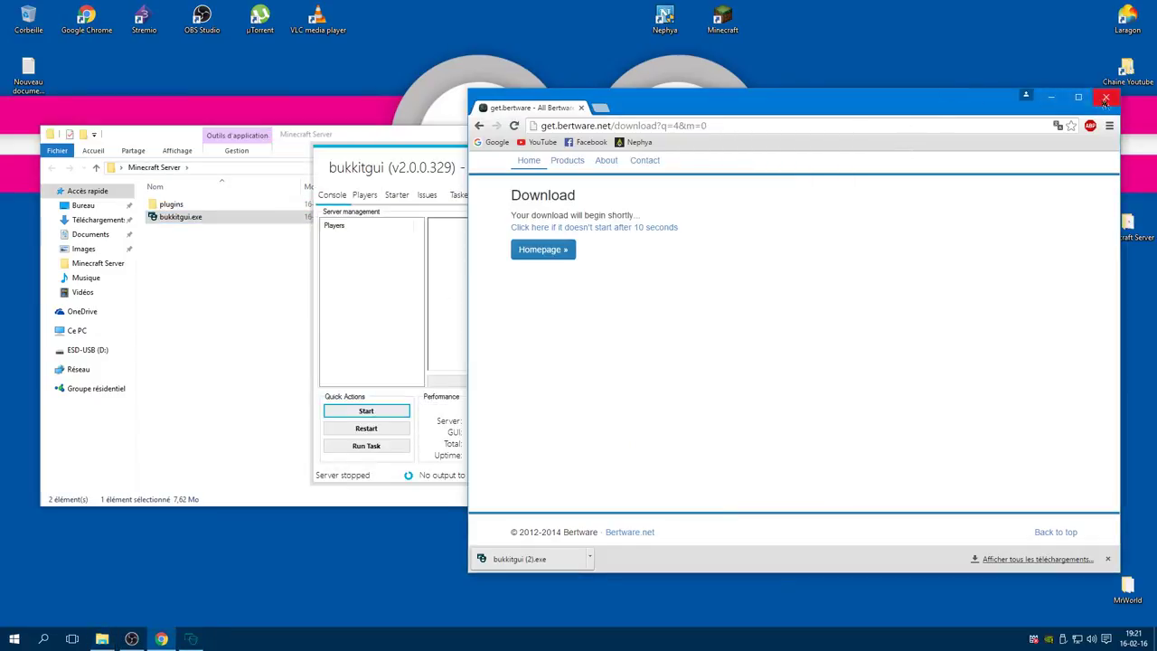
{"action": "left_click", "coordinate": [1106, 97]}
Dock the Minecraft Server folder window to one half of the screen and place the bukkitgui window beside it
{"action": "left_click_drag", "start_coordinate": [629, 161], "coordinate": [709, 154]}
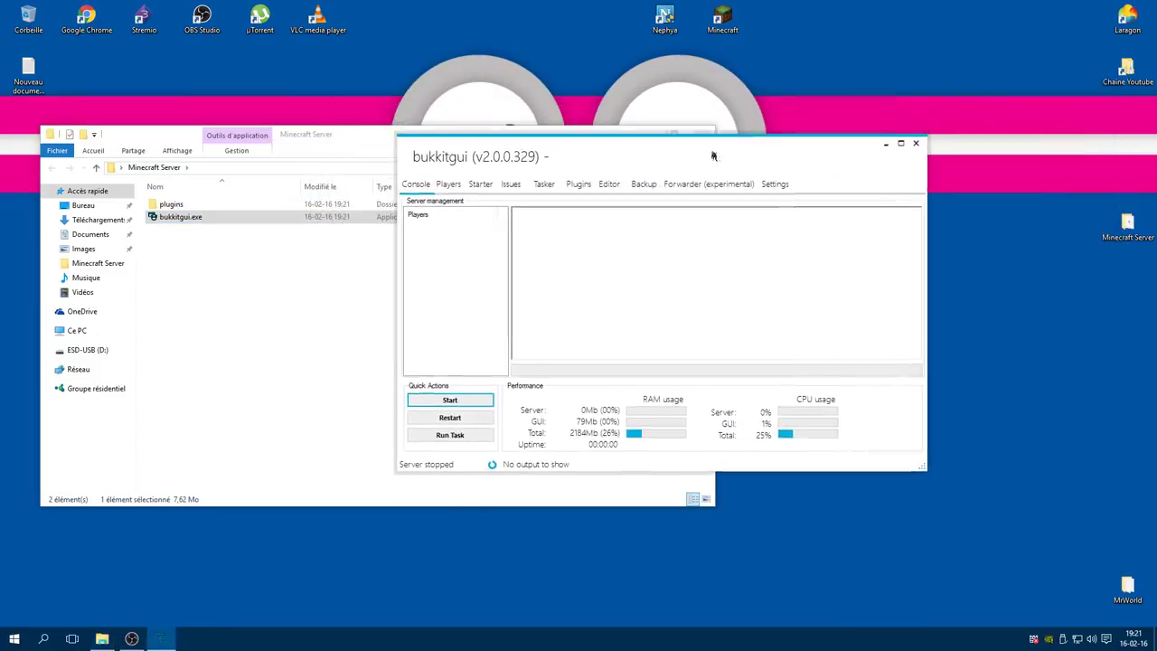
{"action": "left_click", "coordinate": [477, 186]}
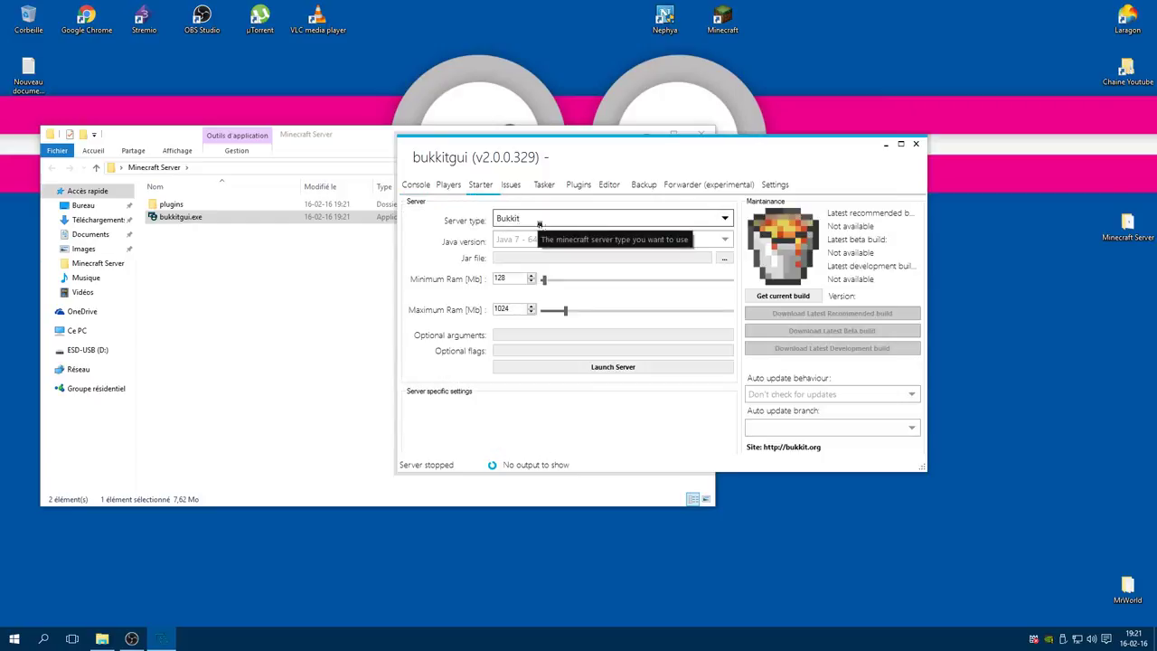
{"action": "left_click_drag", "start_coordinate": [747, 148], "coordinate": [881, 152]}
{"action": "left_click_drag", "start_coordinate": [508, 140], "coordinate": [2, 149]}
{"action": "left_click", "coordinate": [718, 244]}
{"action": "left_click_drag", "start_coordinate": [700, 154], "coordinate": [592, 177]}
{"action": "left_click", "coordinate": [449, 217]}
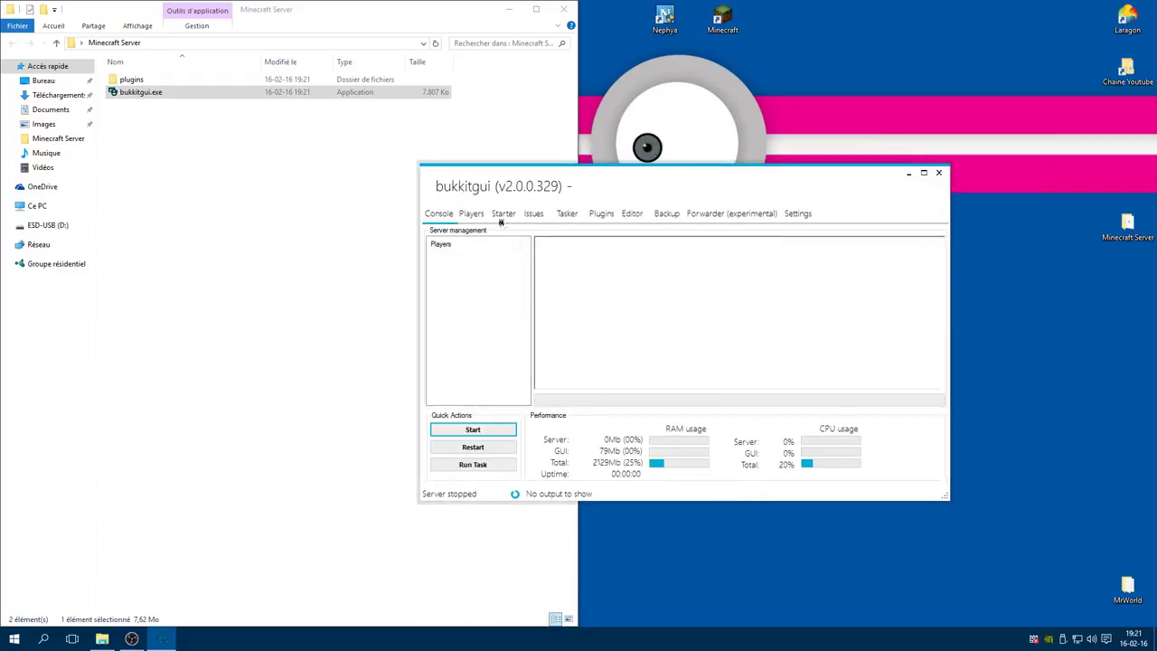
In bukkitgui's Starter settings, choose Bukkit as the server type and Java 7 - 64 bit as the Java version
{"action": "left_click", "coordinate": [503, 217]}
{"action": "left_click", "coordinate": [565, 248]}
{"action": "left_click", "coordinate": [523, 270]}
{"action": "left_click", "coordinate": [544, 271]}
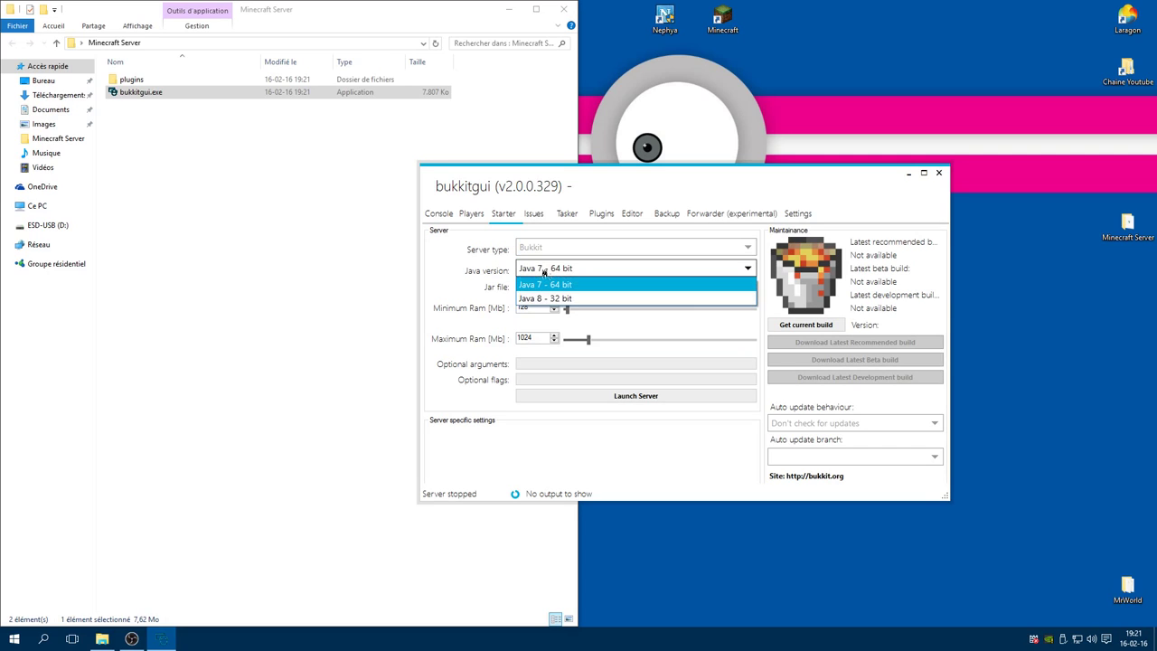
{"action": "left_click", "coordinate": [334, 307]}
{"action": "left_click", "coordinate": [604, 267]}
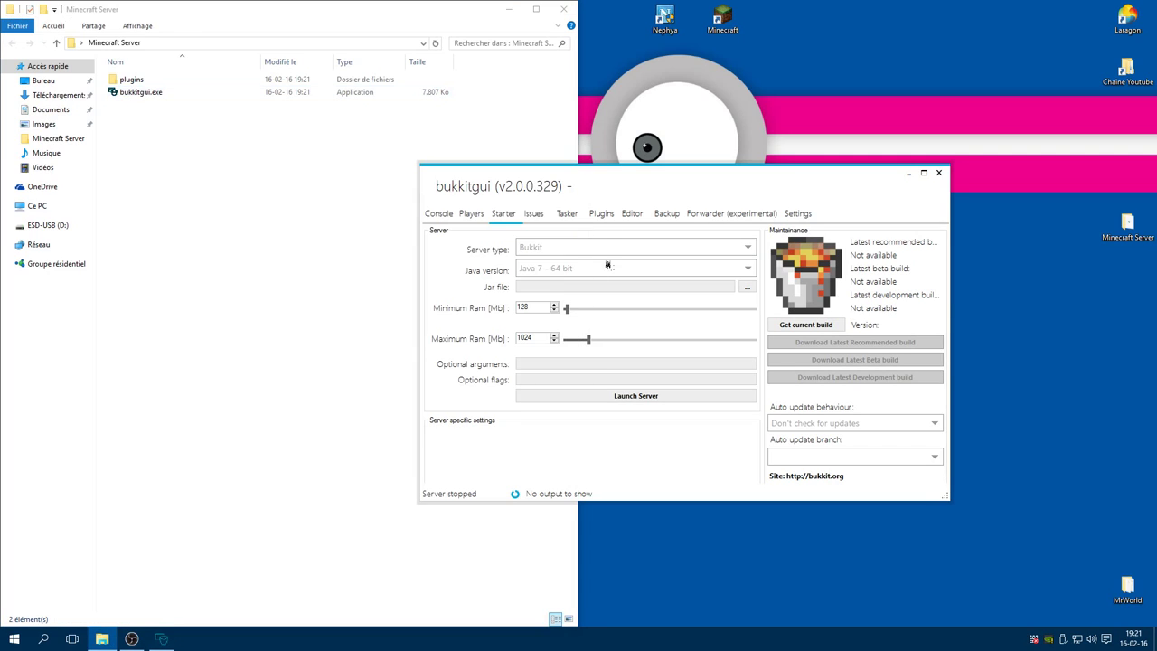
{"action": "left_click", "coordinate": [562, 286]}
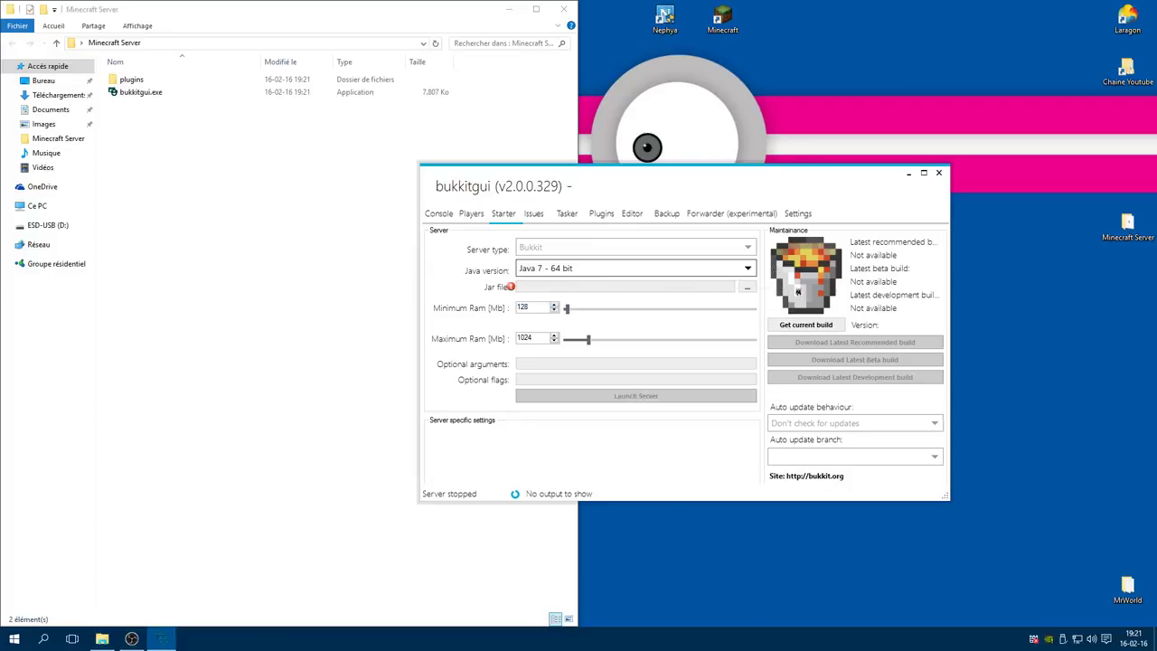
Request the current Bukkit build version, shift the bukkitgui window aside and minimize the Minecraft Server folder
{"action": "left_click", "coordinate": [821, 330]}
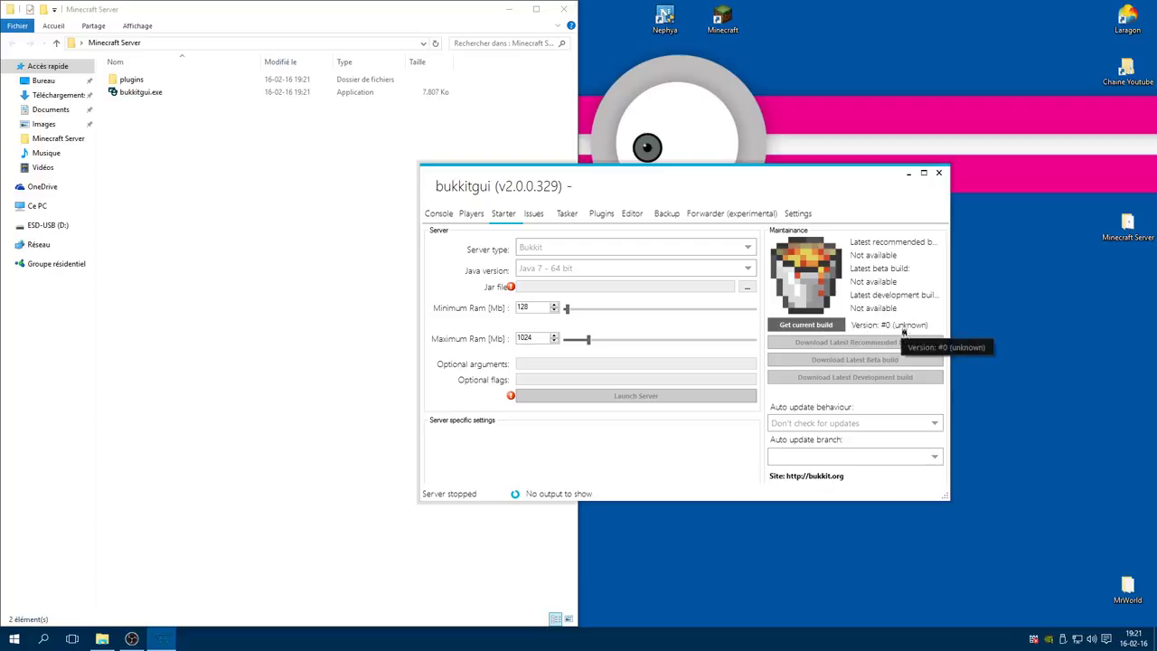
{"action": "left_click_drag", "start_coordinate": [885, 178], "coordinate": [1067, 157]}
{"action": "left_click", "coordinate": [173, 316]}
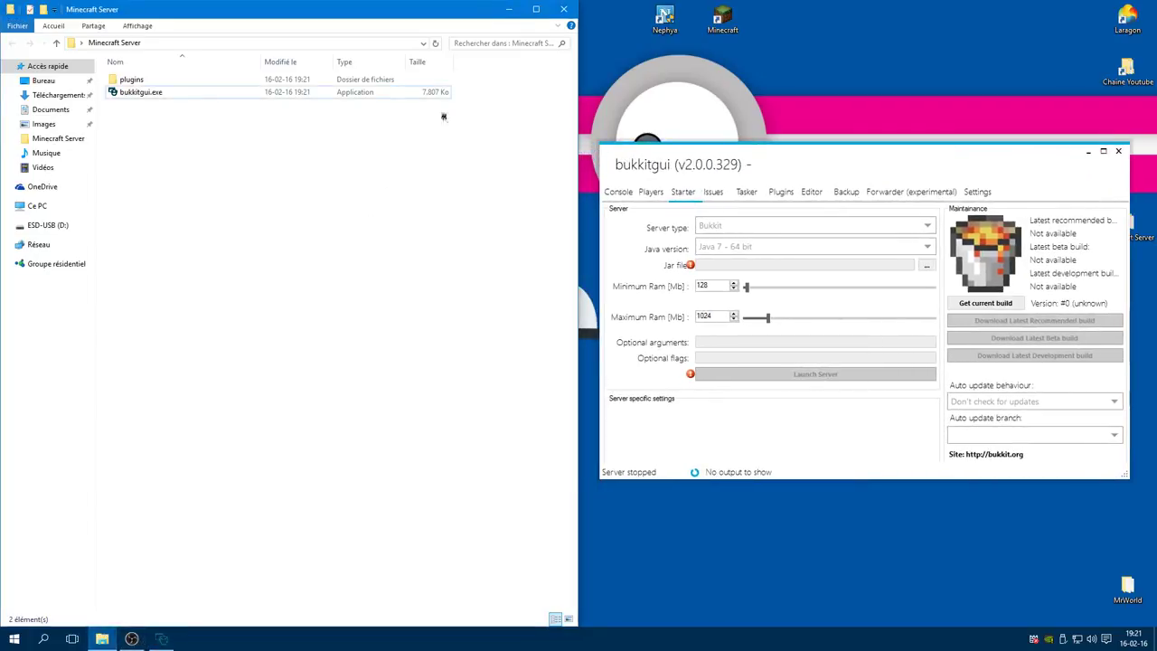
{"action": "left_click", "coordinate": [509, 9]}
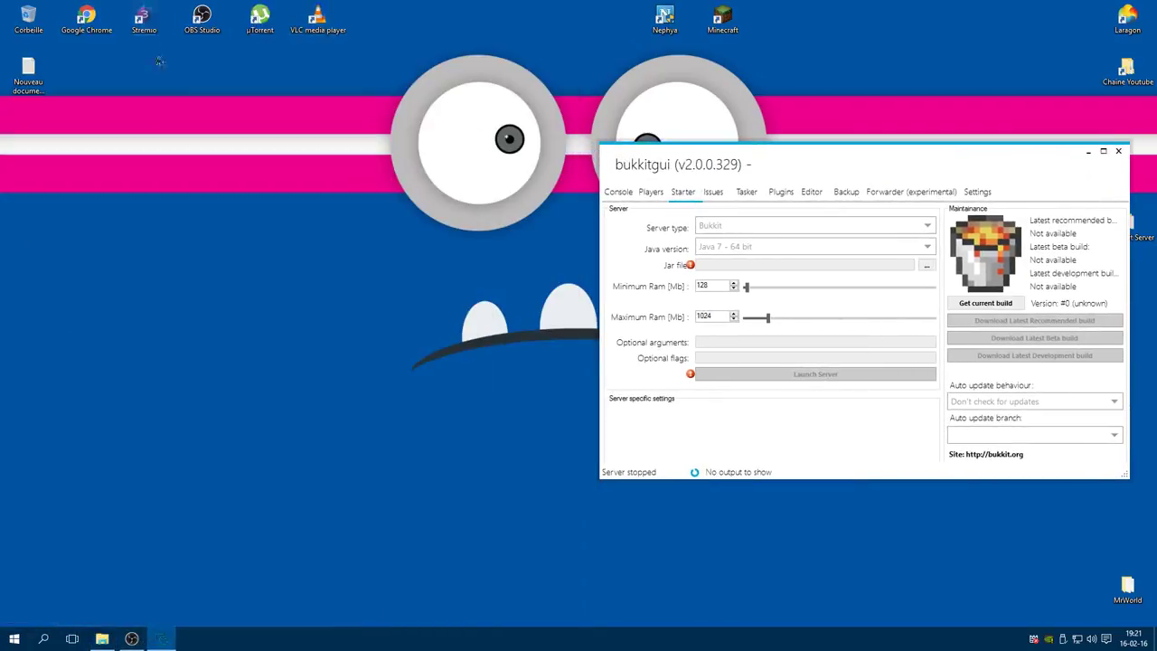
Launch Google Chrome docked to the free half of the screen and go to bukkit.org
{"action": "double_click", "coordinate": [110, 20]}
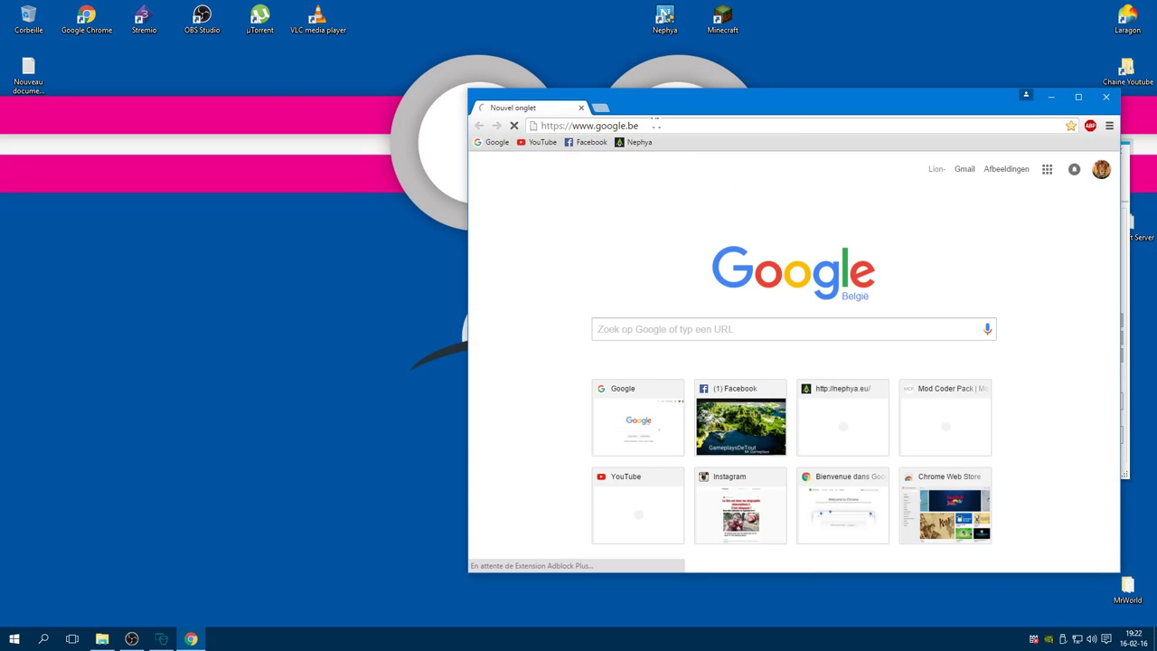
{"action": "key", "text": "super+Left"}
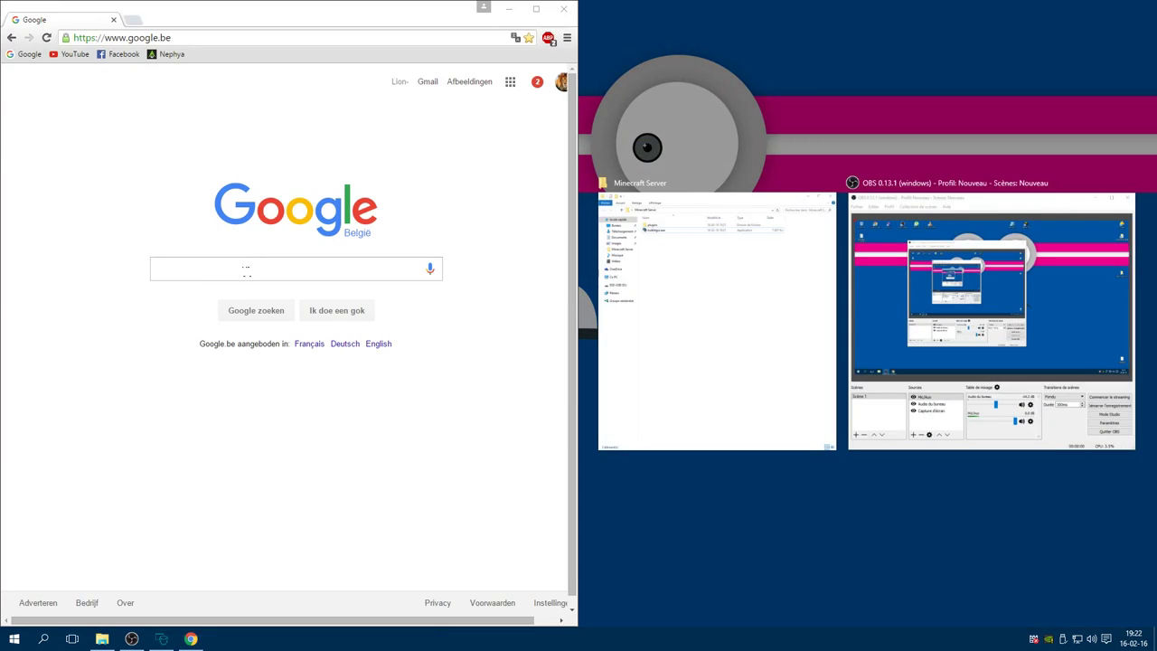
{"action": "left_click", "coordinate": [246, 270]}
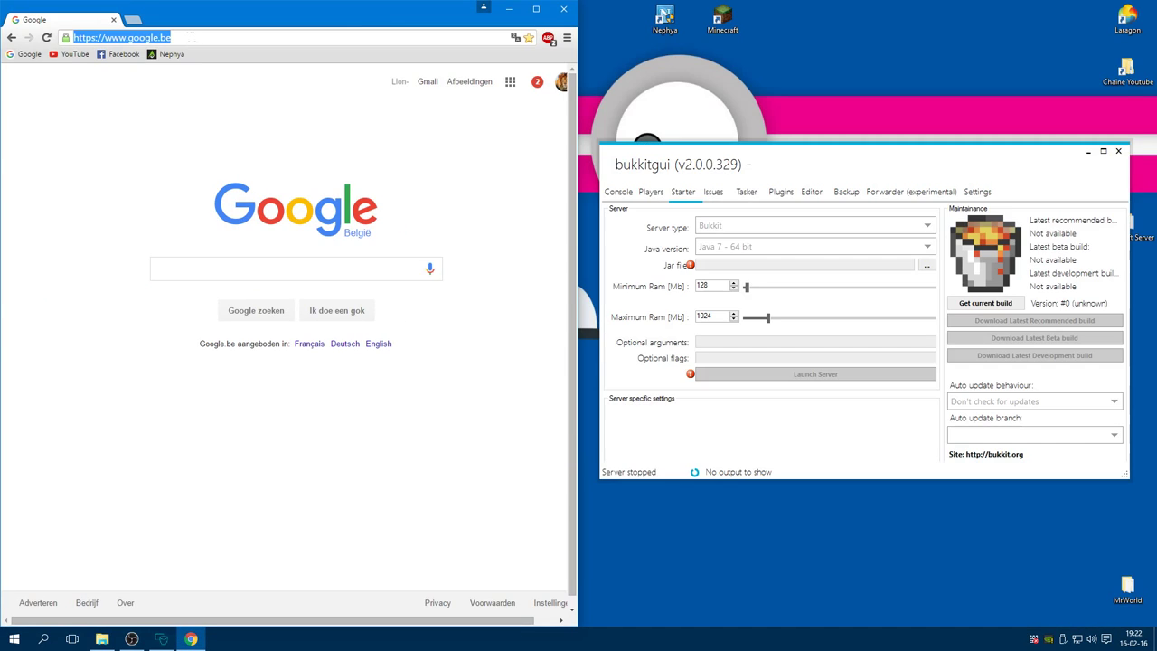
{"action": "type", "text": "bukkit.org"}
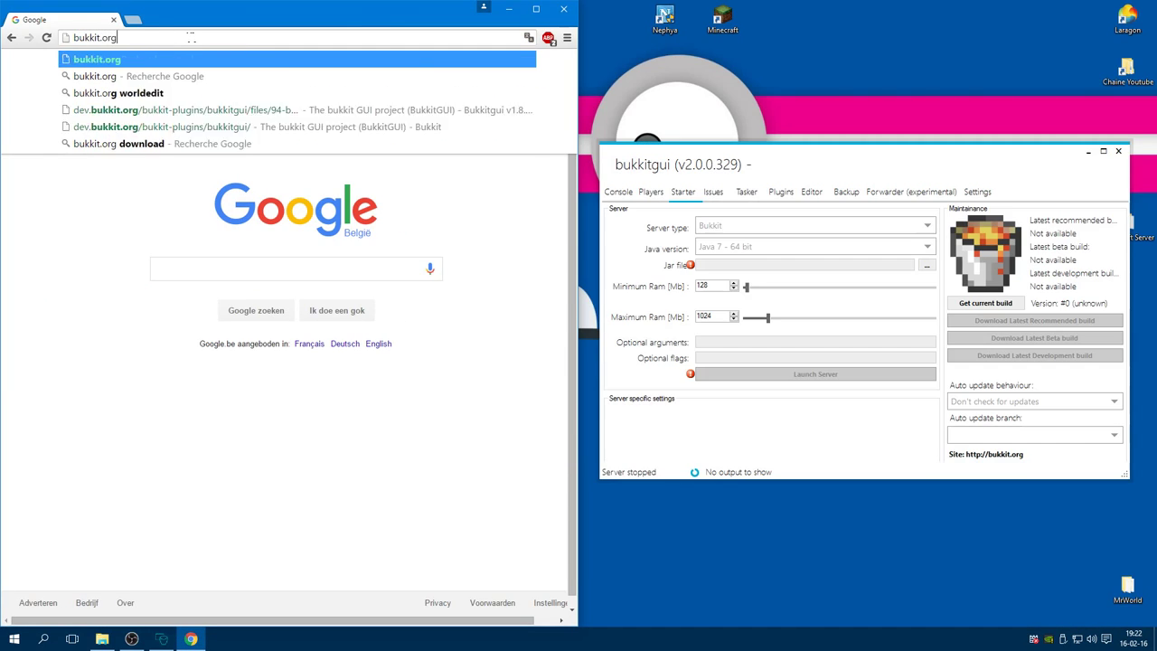
{"action": "key", "text": "Return"}
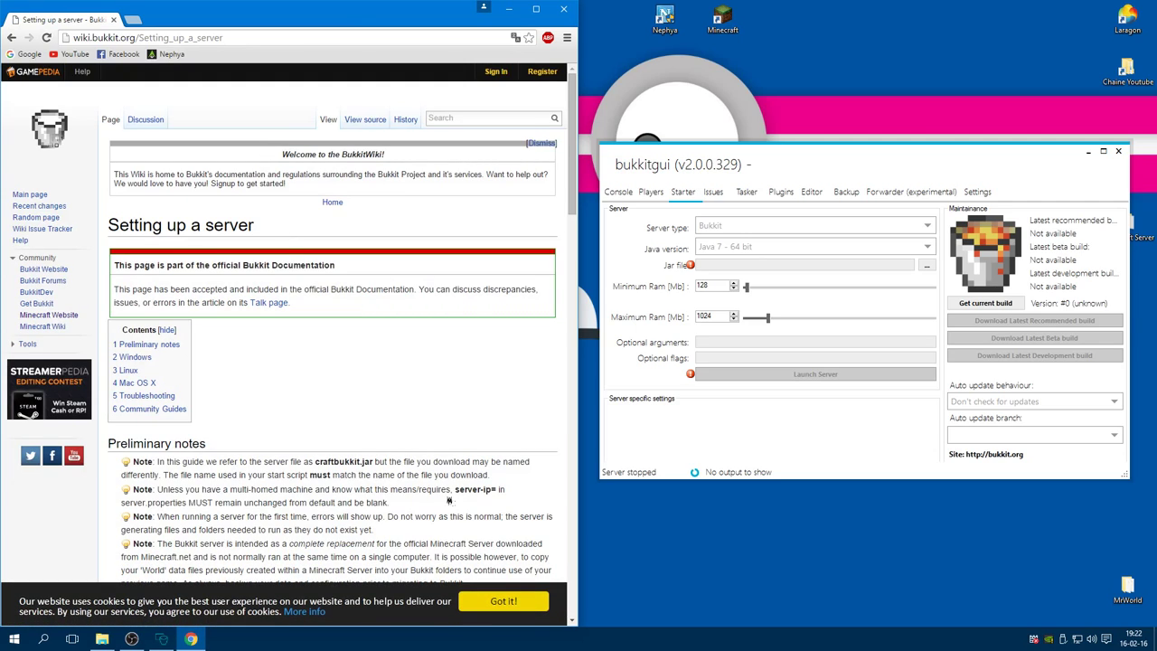
Accept the wiki's cookie notice and follow the "CraftBukkit - Where can I get it?" link in the Windows instructions
{"action": "left_click", "coordinate": [499, 601]}
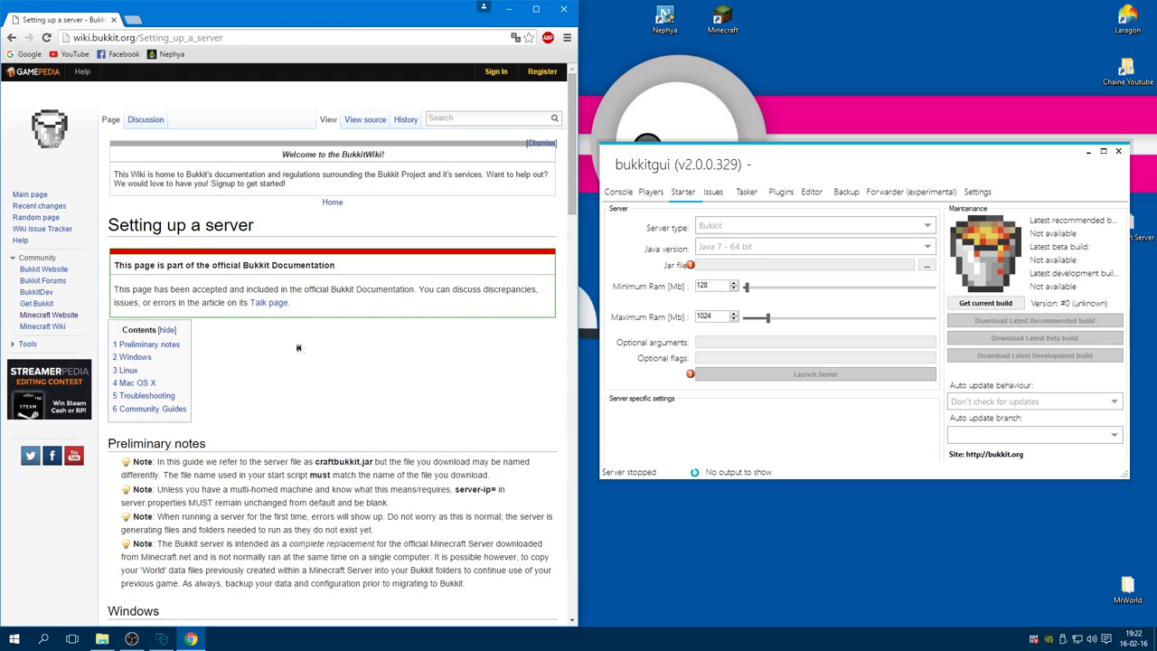
{"action": "scroll", "coordinate": [298, 348], "scroll_direction": "down", "scroll_amount": 3}
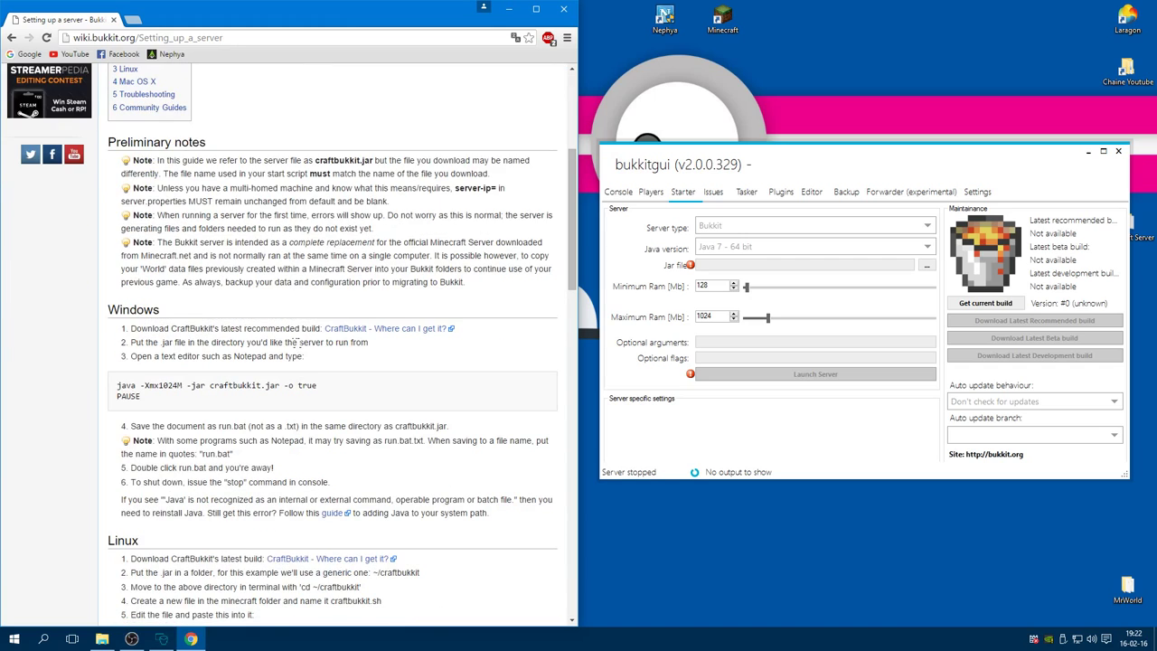
{"action": "scroll", "coordinate": [298, 342], "scroll_direction": "up", "scroll_amount": 4}
{"action": "scroll", "coordinate": [299, 348], "scroll_direction": "down", "scroll_amount": 3}
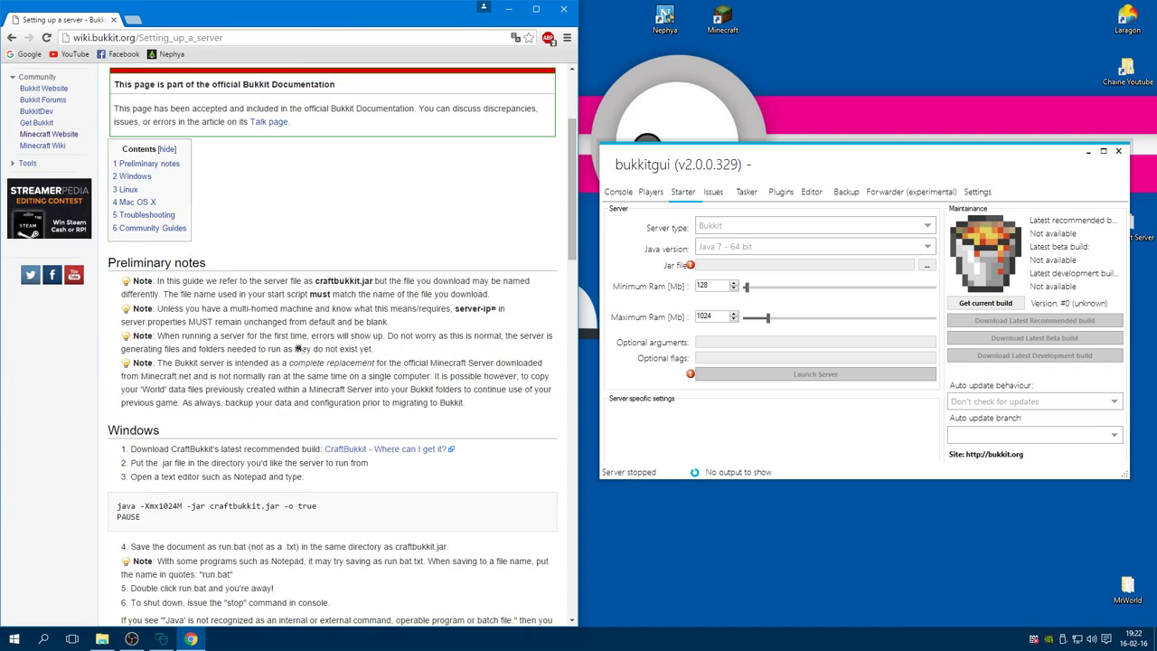
{"action": "scroll", "coordinate": [299, 347], "scroll_direction": "down", "scroll_amount": 1}
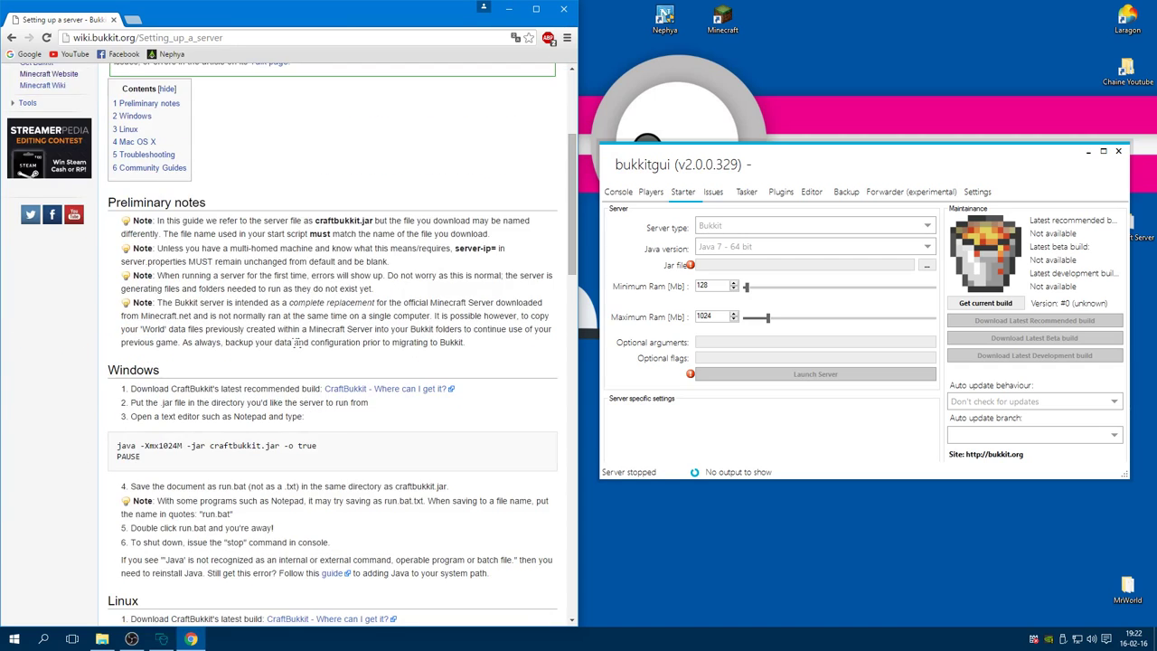
{"action": "scroll", "coordinate": [298, 342], "scroll_direction": "down", "scroll_amount": 1}
{"action": "left_click", "coordinate": [411, 329]}
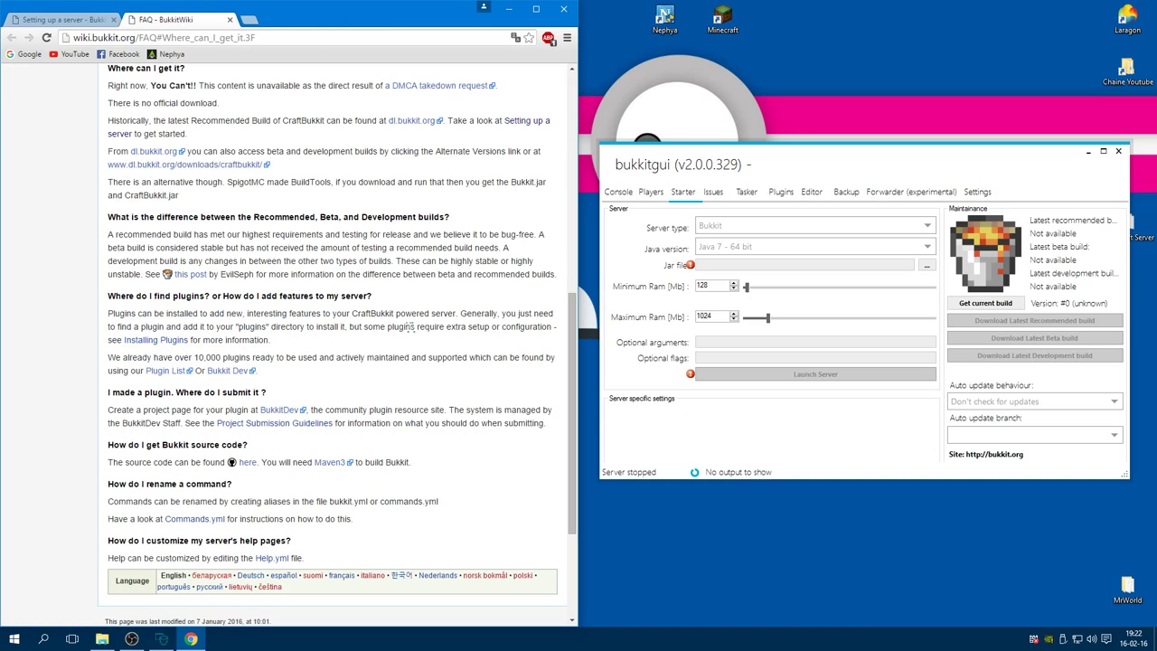
Open the FAQ's dl.bukkit.org link in a new tab, look through the Bukkit home page and close that tab
{"action": "right_click", "coordinate": [150, 151]}
{"action": "left_click", "coordinate": [199, 157]}
{"action": "left_click", "coordinate": [276, 22]}
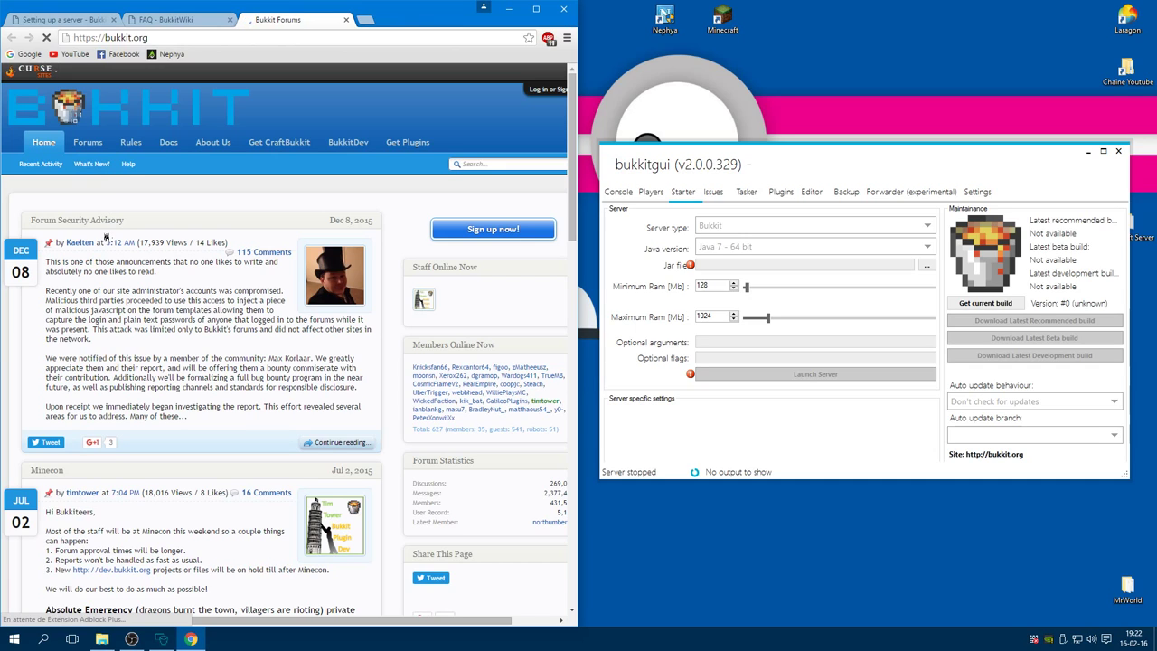
{"action": "scroll", "coordinate": [106, 237], "scroll_direction": "down", "scroll_amount": 5}
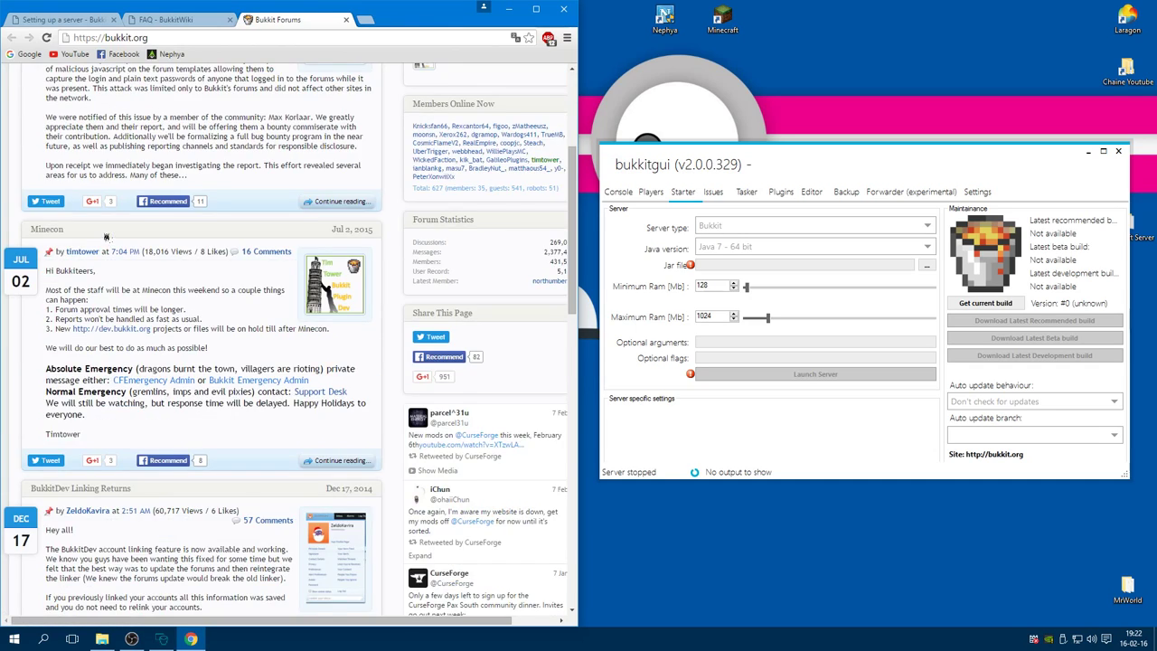
{"action": "scroll", "coordinate": [106, 237], "scroll_direction": "up", "scroll_amount": 2}
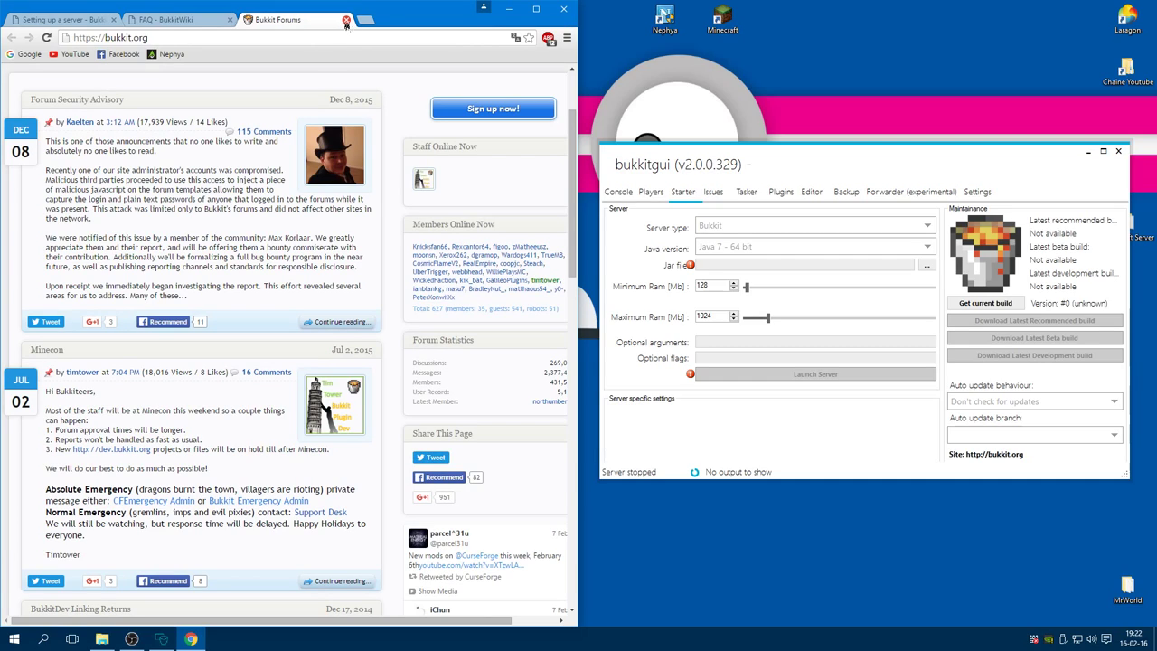
{"action": "scroll", "coordinate": [135, 430], "scroll_direction": "up", "scroll_amount": 2}
{"action": "scroll", "coordinate": [143, 372], "scroll_direction": "down", "scroll_amount": 4}
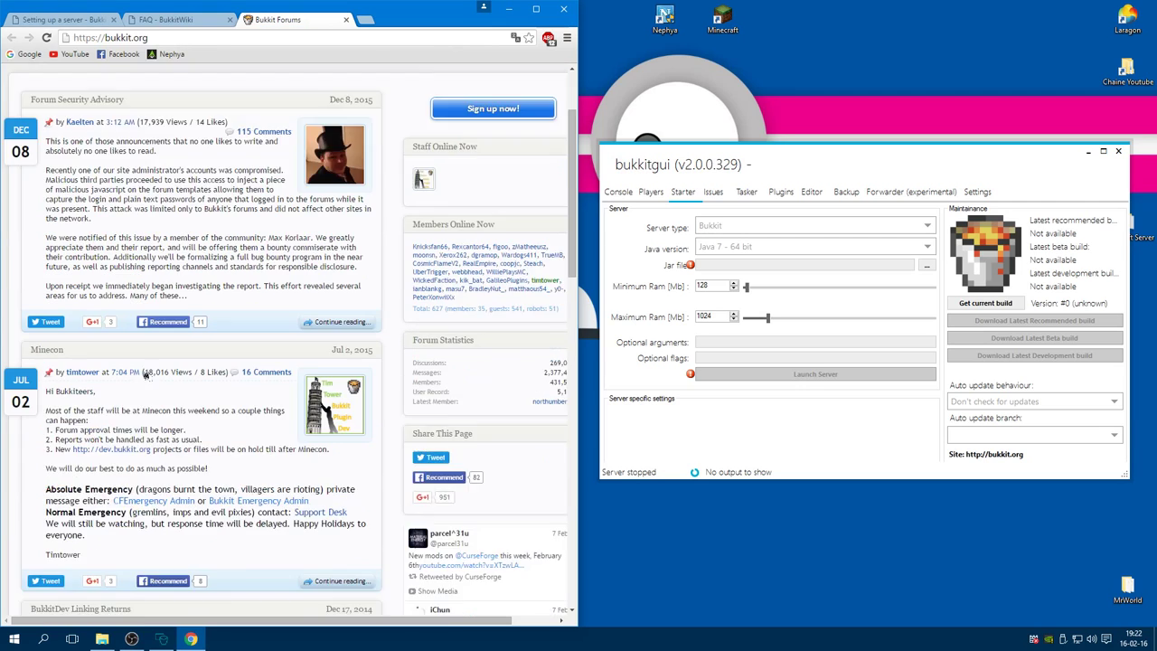
{"action": "scroll", "coordinate": [157, 321], "scroll_direction": "up", "scroll_amount": 1}
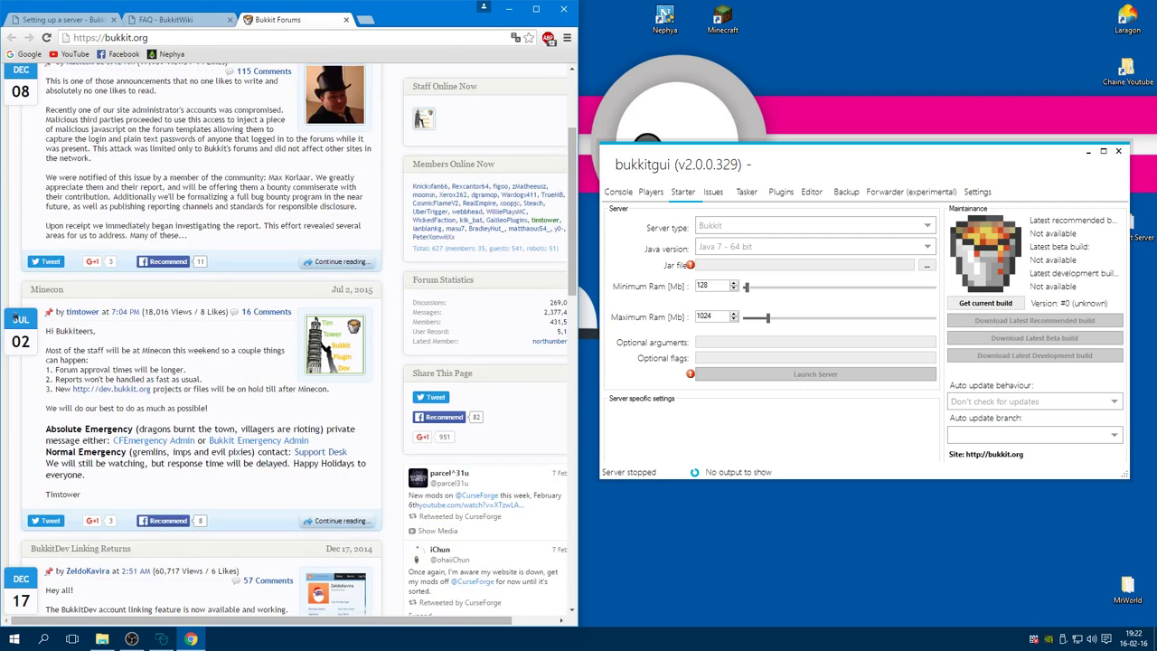
{"action": "scroll", "coordinate": [108, 391], "scroll_direction": "up", "scroll_amount": 1}
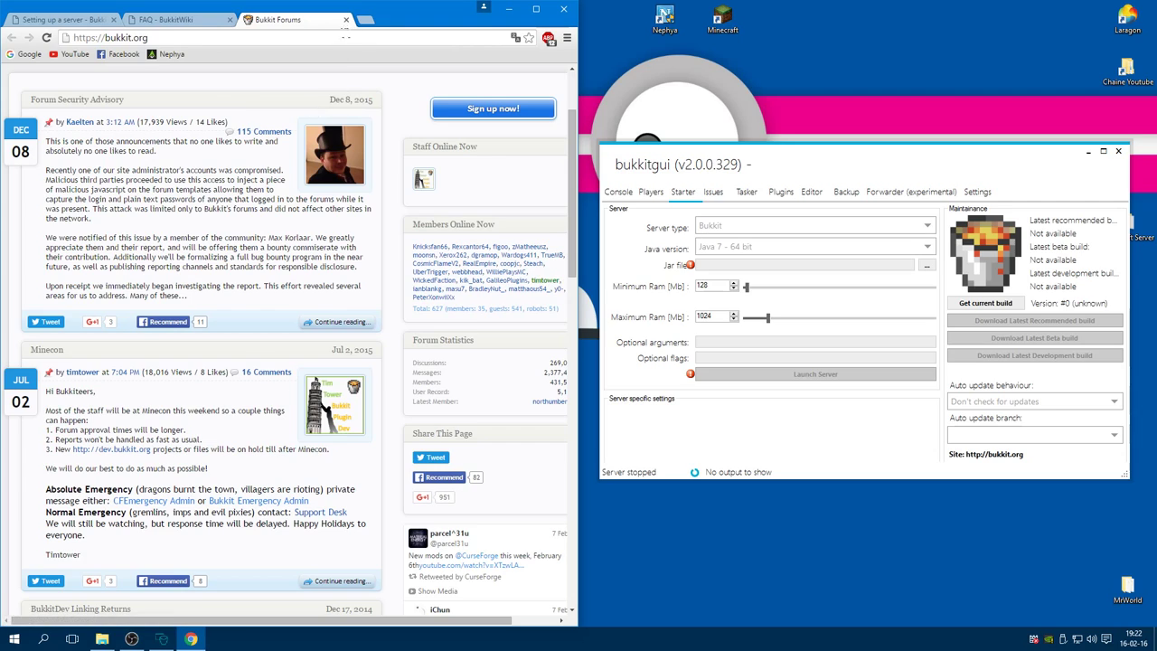
{"action": "left_click", "coordinate": [346, 20]}
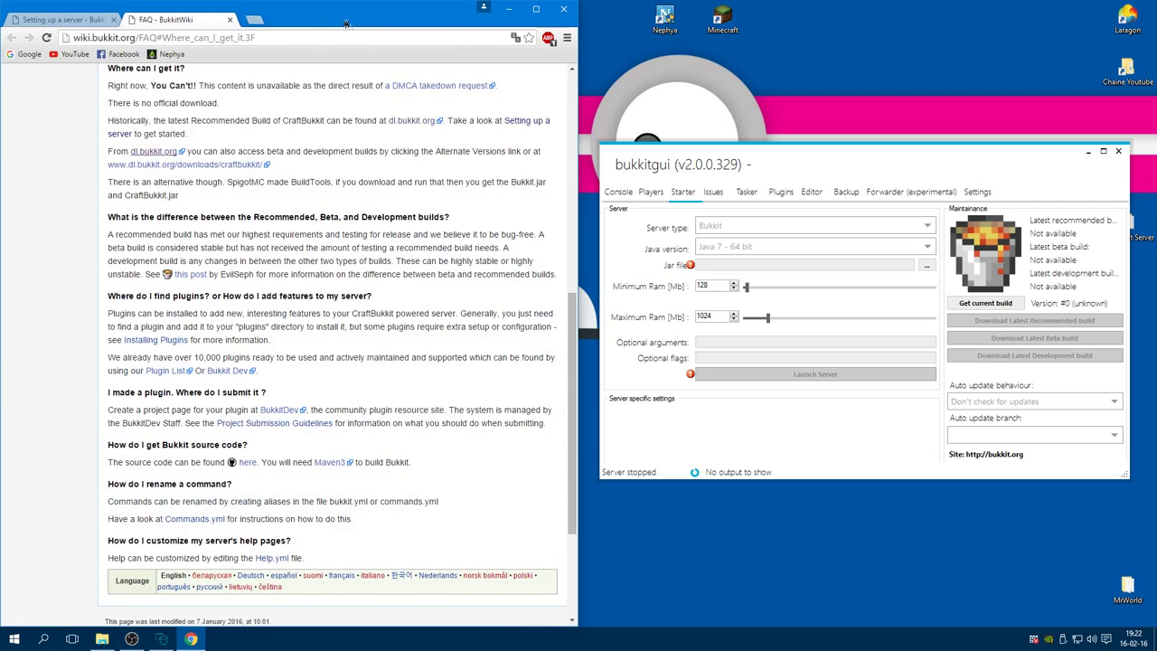
{"action": "left_click", "coordinate": [214, 167]}
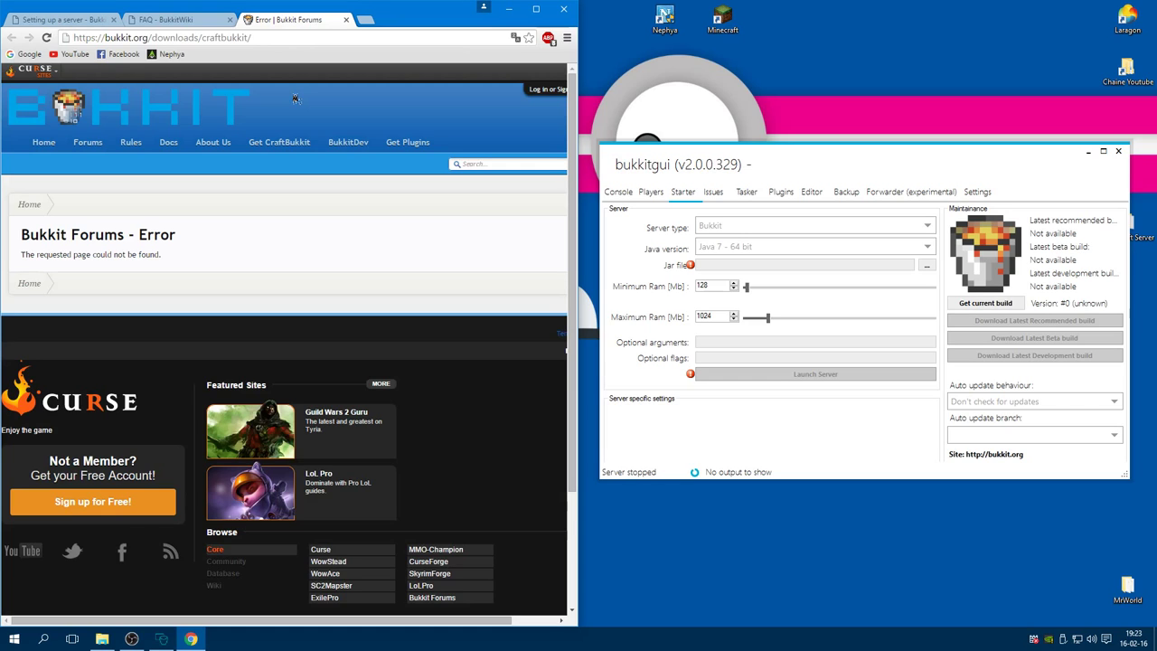
{"action": "left_click", "coordinate": [347, 19]}
{"action": "left_click", "coordinate": [230, 20]}
{"action": "left_click", "coordinate": [135, 20]}
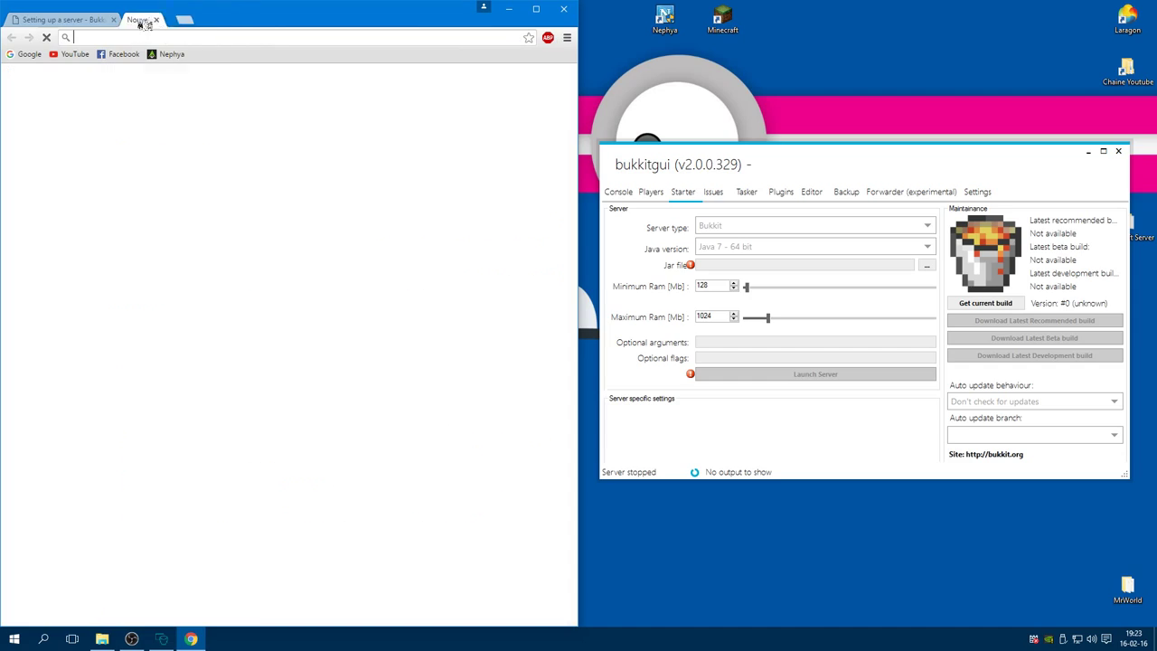
{"action": "left_click", "coordinate": [114, 20]}
Go to Google and search for "minecraft bukkit server 1.8"
{"action": "left_click", "coordinate": [30, 55]}
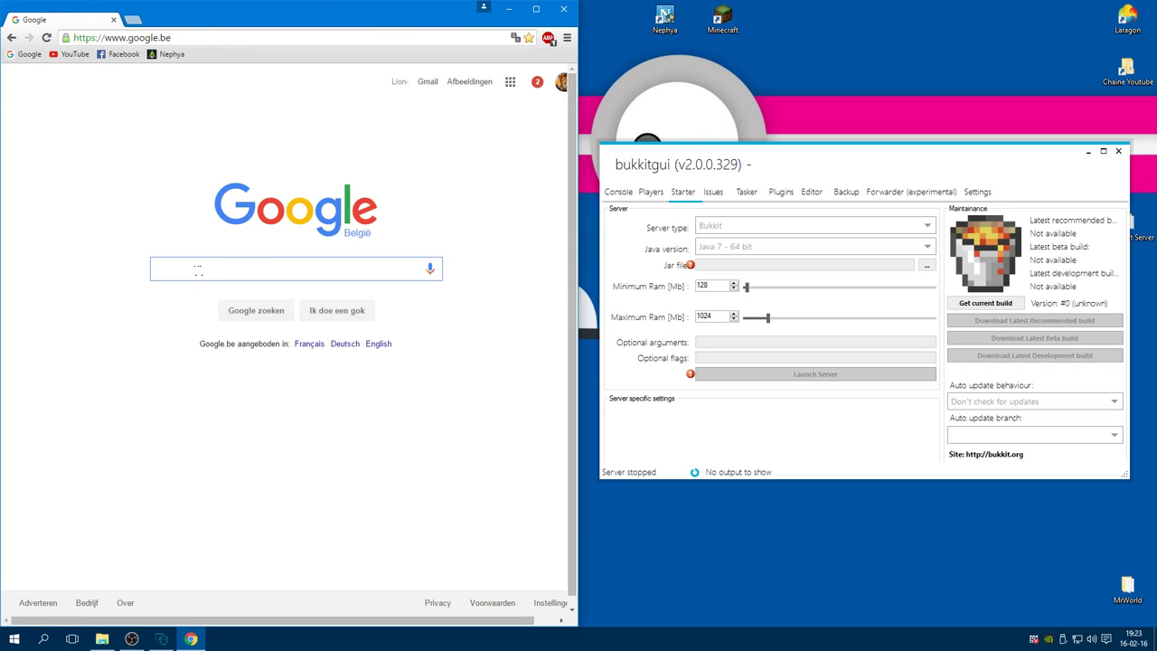
{"action": "type", "text": "minecraft"}
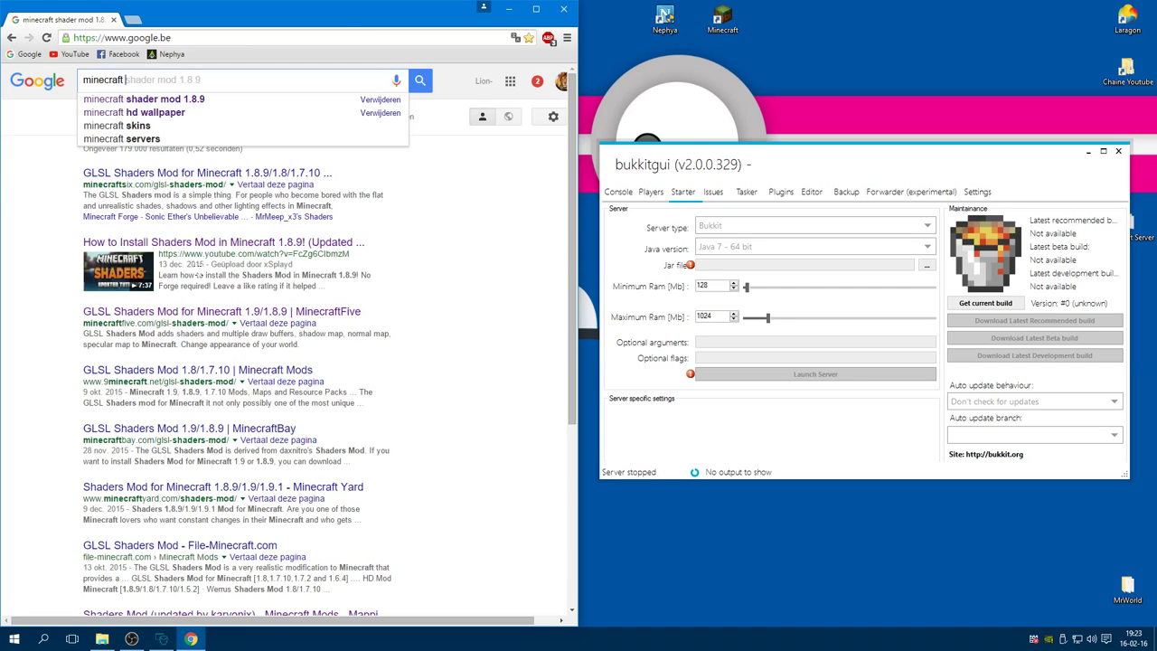
{"action": "type", "text": " bukki"}
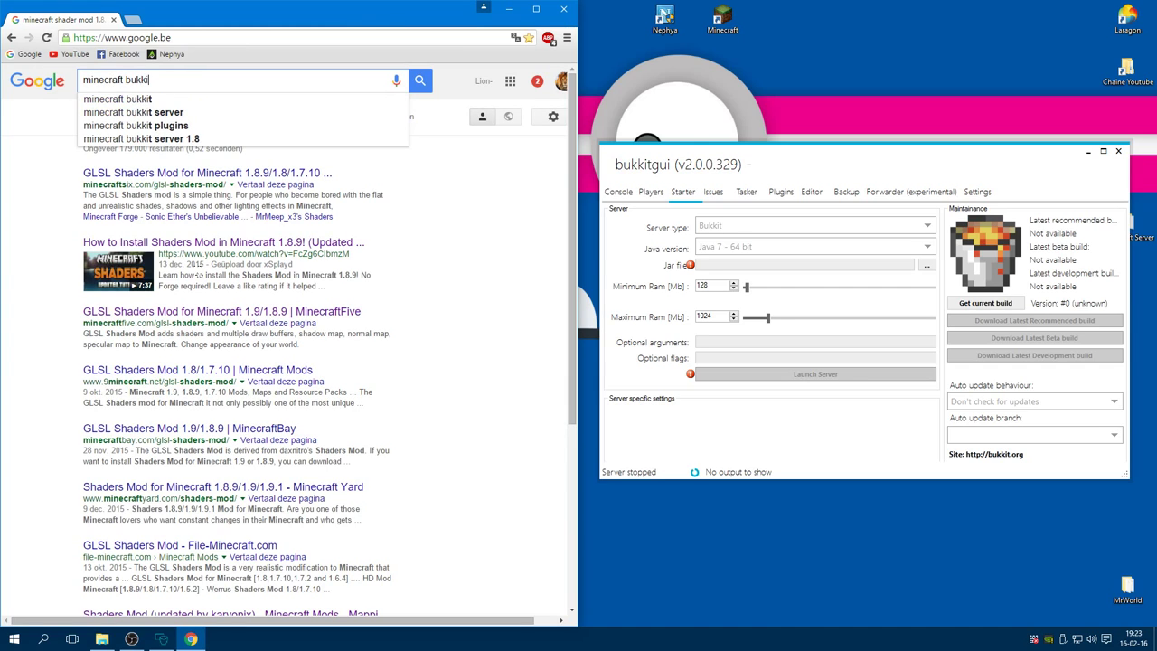
{"action": "key", "text": "Down"}
{"action": "key", "text": "Down"}
{"action": "key", "text": "Down"}
{"action": "key", "text": "Down"}
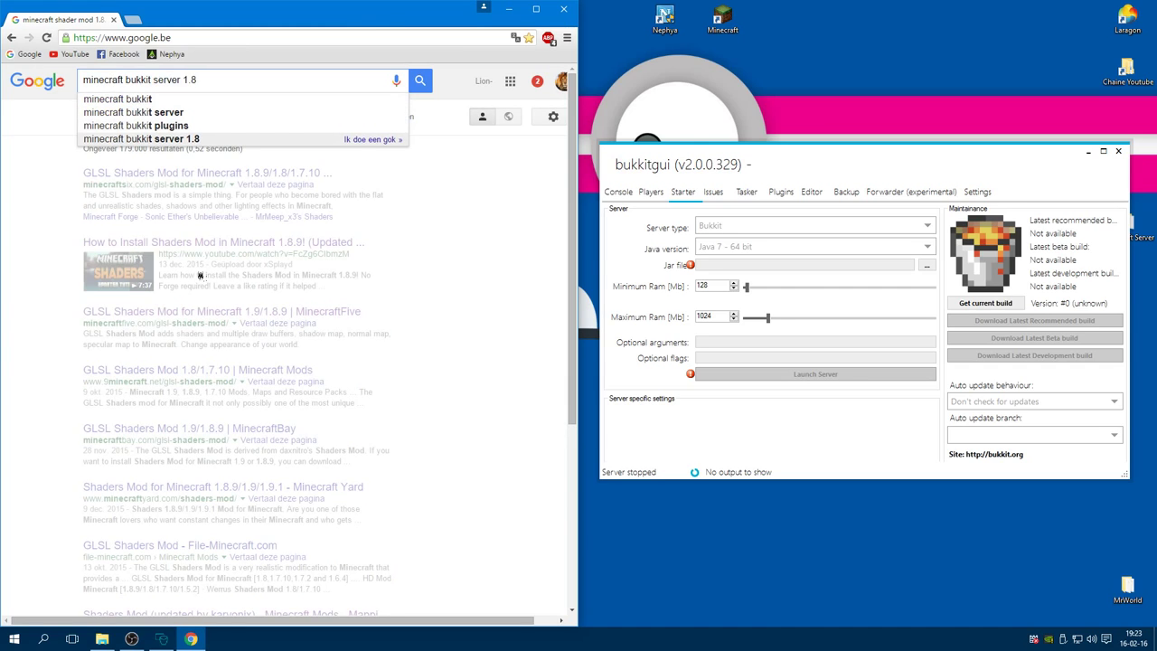
{"action": "key", "text": "Return"}
{"action": "key", "text": "Return"}
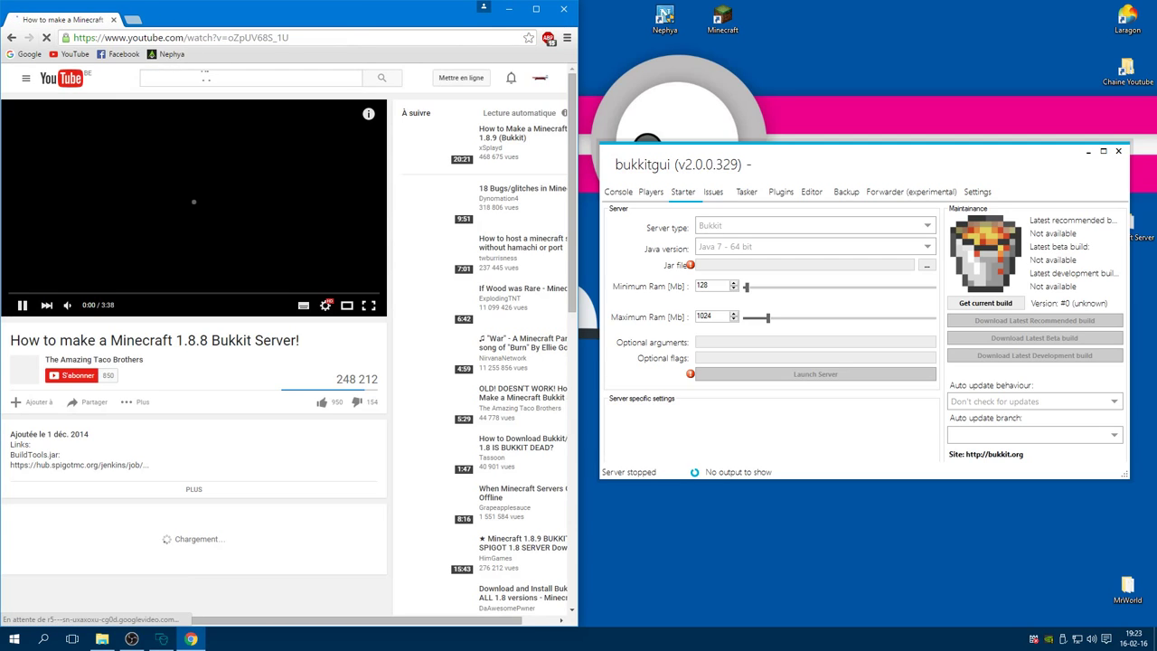
Return to Google and change the search query to "minecraft bukkit server 1.8.9"
{"action": "left_click", "coordinate": [13, 38]}
{"action": "type", "text": ".9"}
{"action": "key", "text": "Return"}
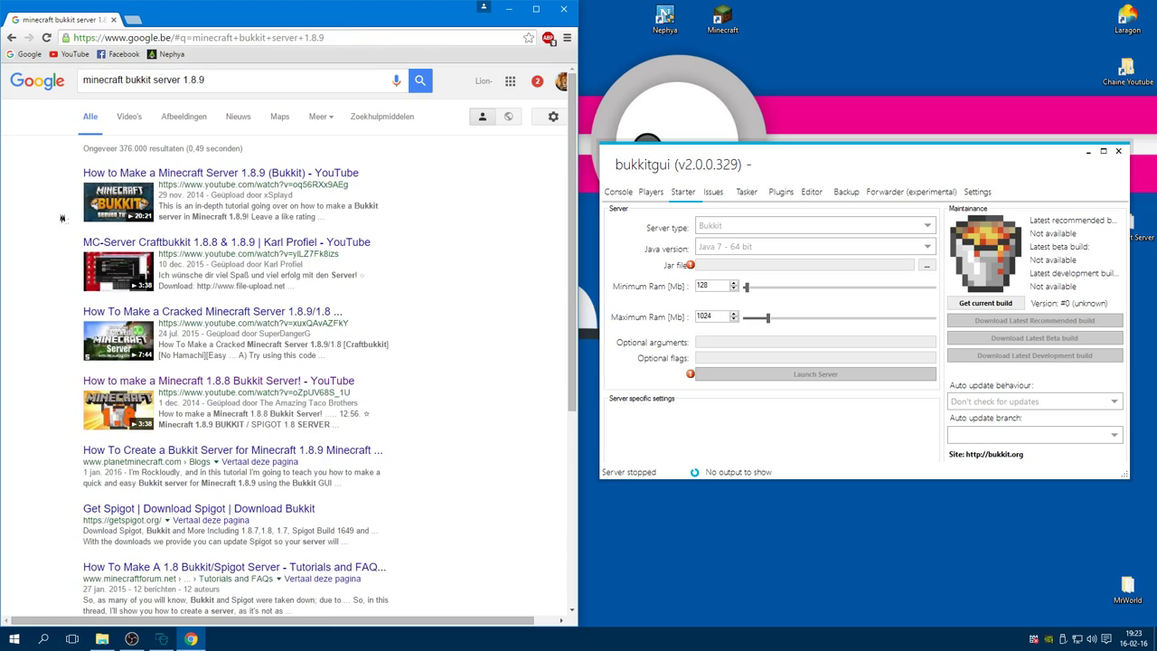
Look through the search results and read the Bukkit Forums thread "Minecraft Server 1.8.9 - Can't Connect" in a new tab
{"action": "scroll", "coordinate": [48, 301], "scroll_direction": "down", "scroll_amount": 2}
{"action": "scroll", "coordinate": [36, 342], "scroll_direction": "down", "scroll_amount": 1}
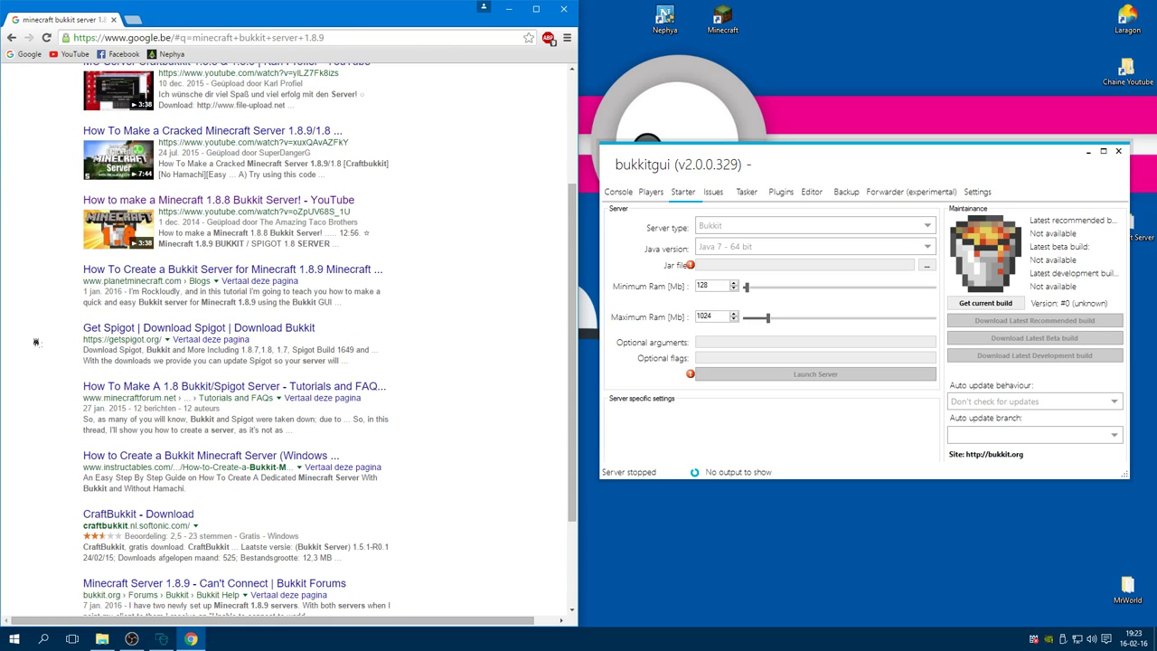
{"action": "scroll", "coordinate": [36, 341], "scroll_direction": "down", "scroll_amount": 1}
{"action": "scroll", "coordinate": [36, 342], "scroll_direction": "up", "scroll_amount": 4}
{"action": "scroll", "coordinate": [36, 343], "scroll_direction": "down", "scroll_amount": 5}
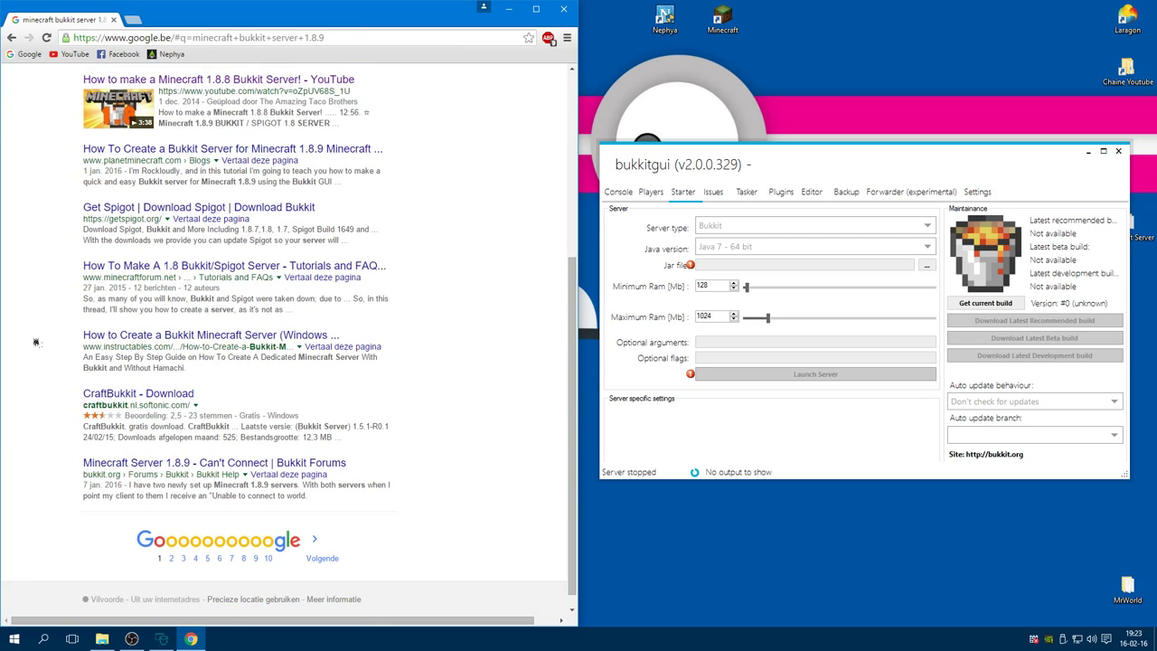
{"action": "right_click", "coordinate": [153, 466]}
{"action": "left_click", "coordinate": [190, 476]}
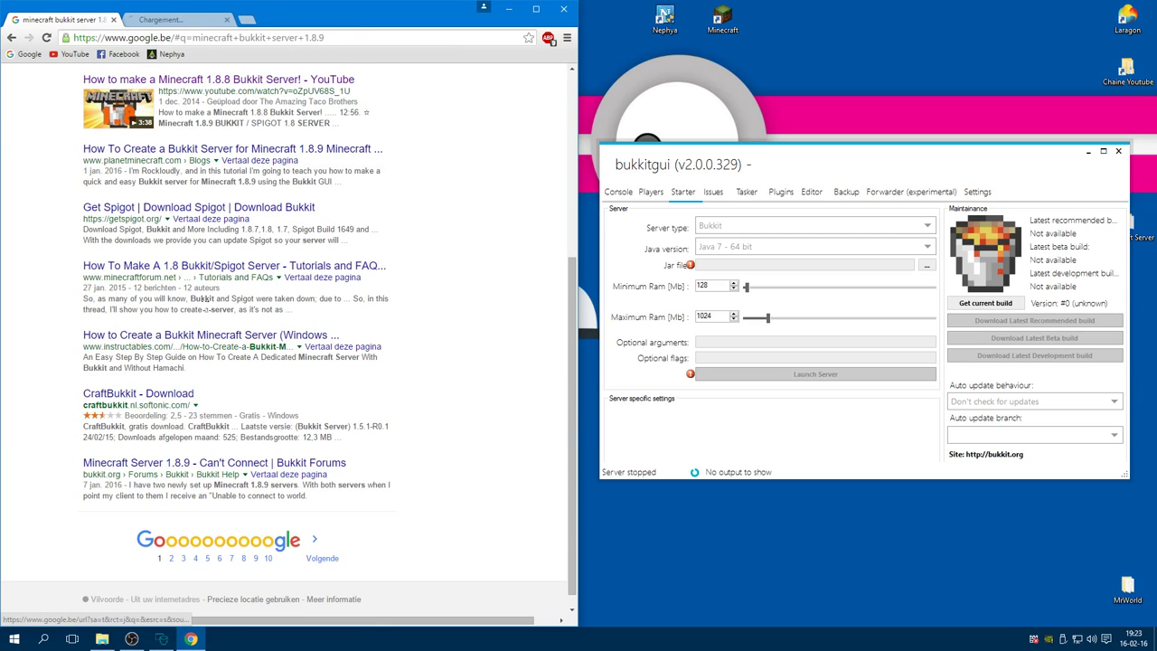
{"action": "left_click", "coordinate": [190, 20]}
{"action": "scroll", "coordinate": [250, 280], "scroll_direction": "down", "scroll_amount": 2}
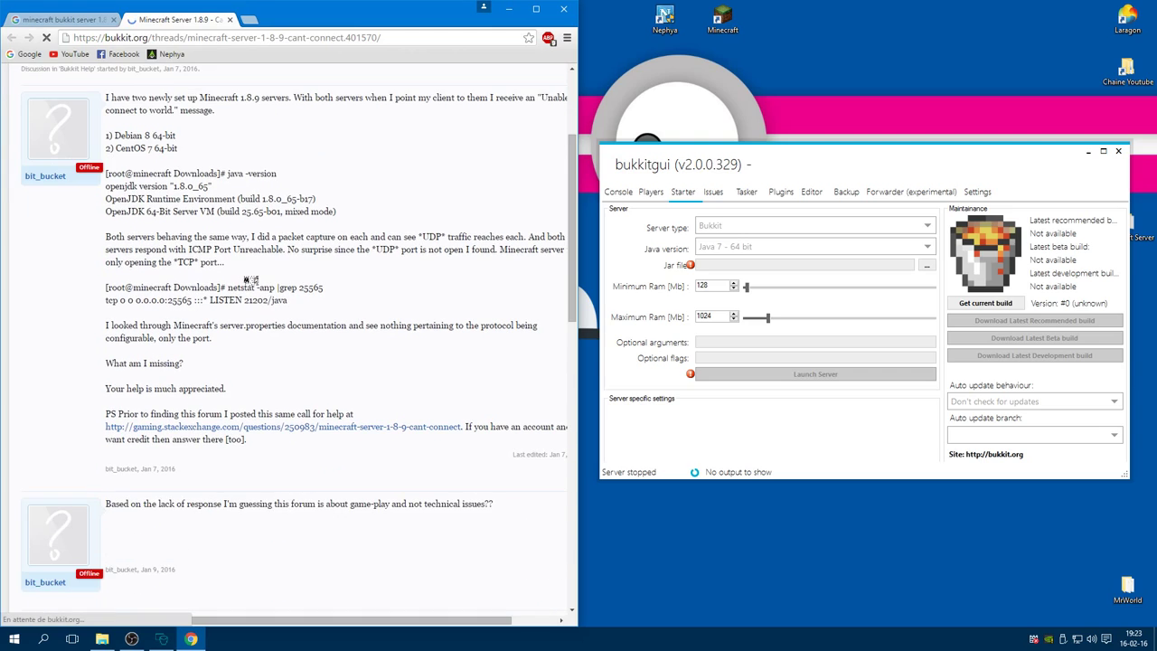
{"action": "scroll", "coordinate": [246, 279], "scroll_direction": "down", "scroll_amount": 5}
{"action": "scroll", "coordinate": [245, 279], "scroll_direction": "up", "scroll_amount": 8}
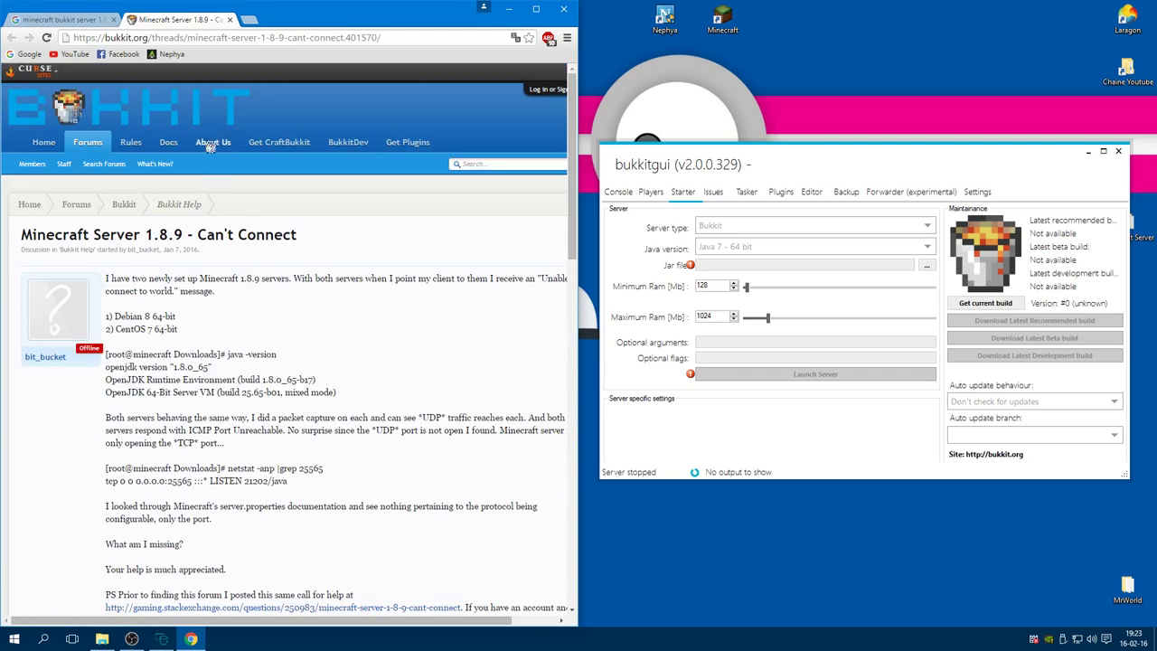
Go to the forum's Get CraftBukkit page and follow the "CraftBukkit - Where can I get it?" link in its Windows section
{"action": "left_click", "coordinate": [291, 150]}
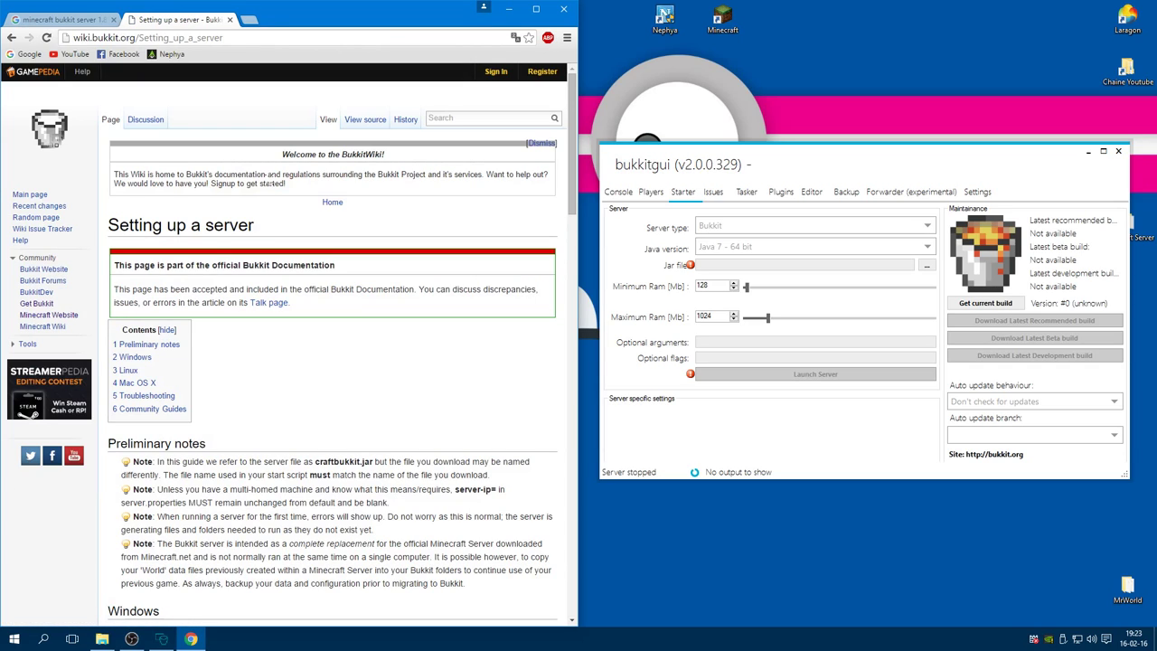
{"action": "left_click", "coordinate": [136, 357]}
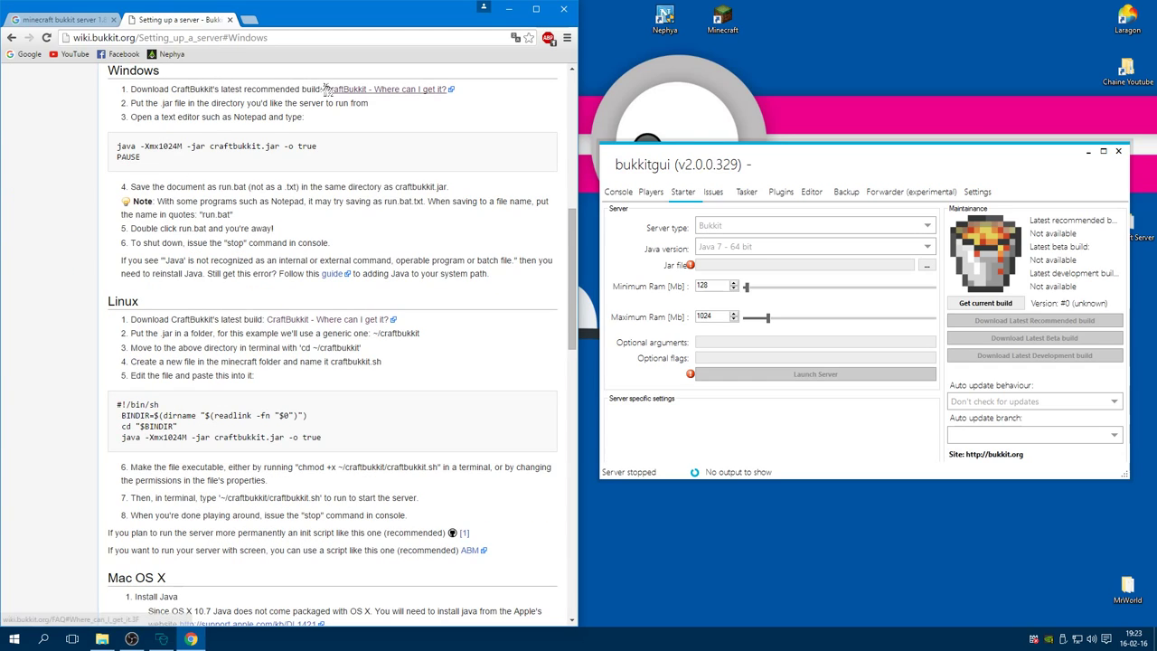
{"action": "left_click", "coordinate": [365, 90]}
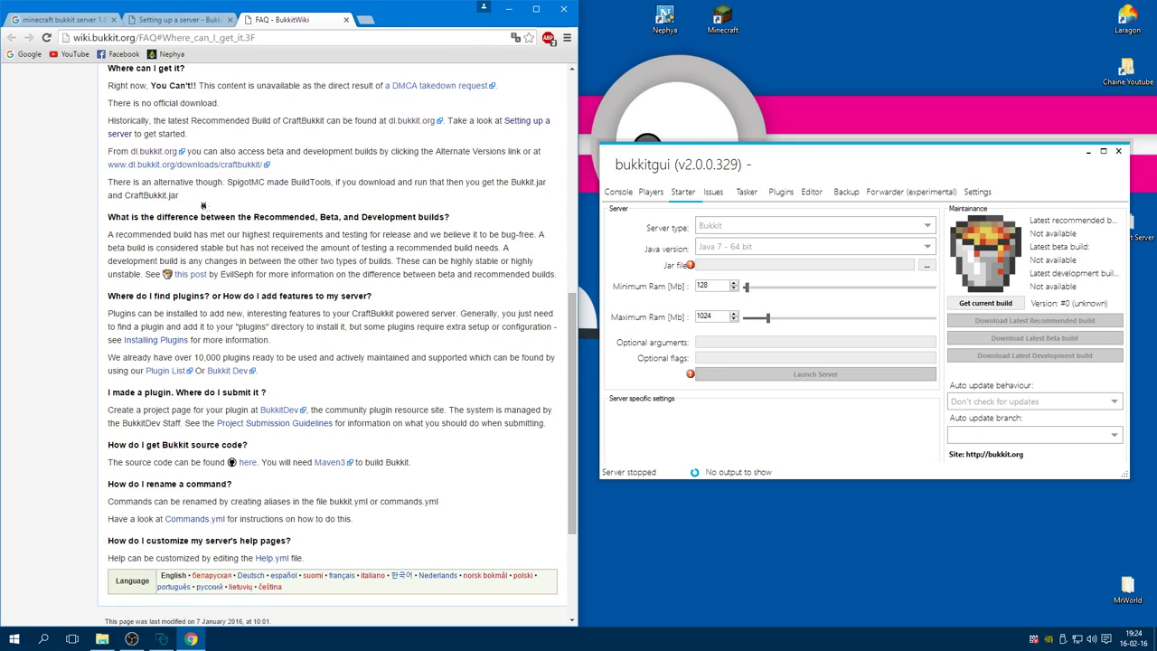
Check which server types bukkitgui offers without changing the selection, and look over the FAQ page in Chrome again
{"action": "left_click", "coordinate": [745, 227]}
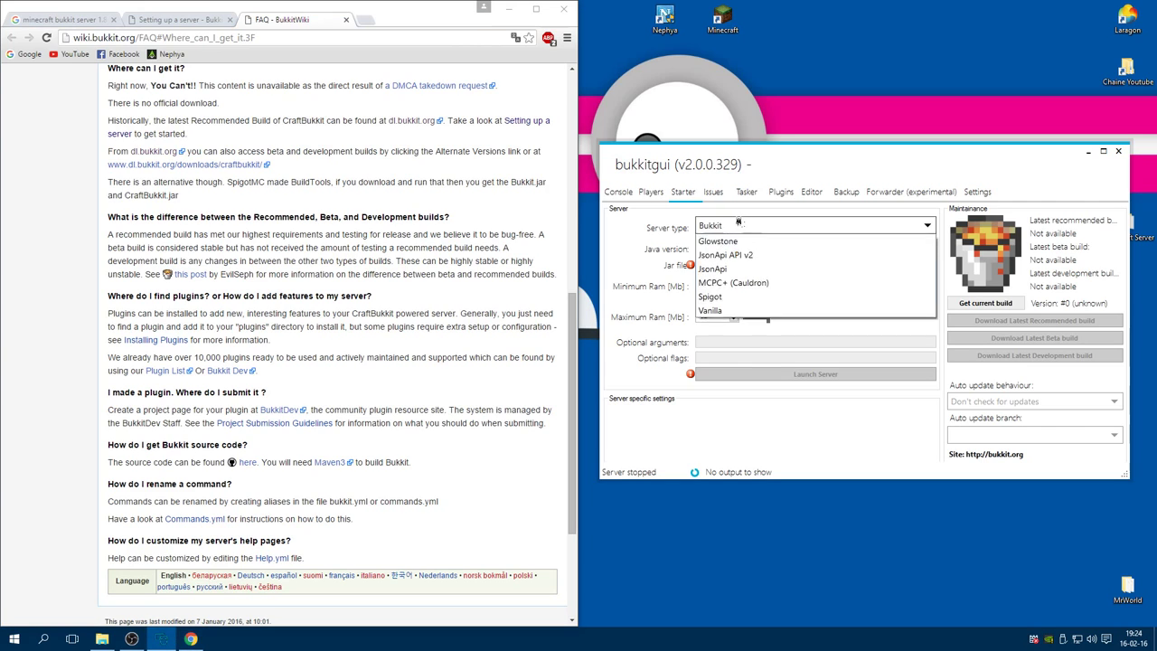
{"action": "left_click", "coordinate": [338, 195]}
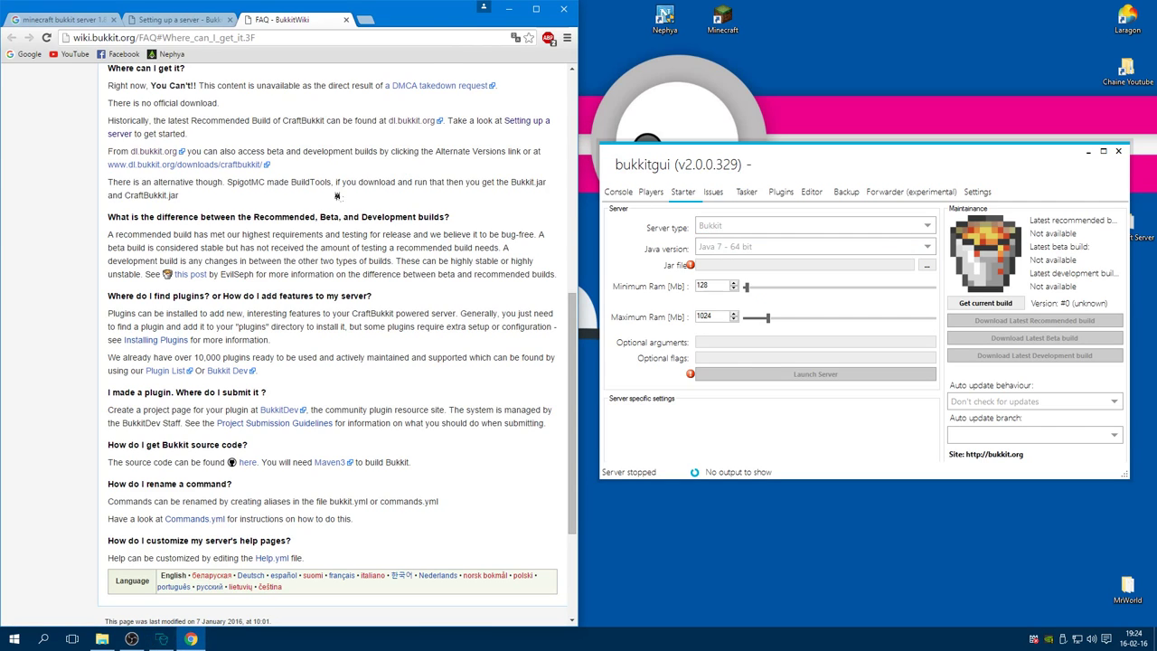
{"action": "scroll", "coordinate": [338, 195], "scroll_direction": "down", "scroll_amount": 3}
{"action": "scroll", "coordinate": [337, 196], "scroll_direction": "up", "scroll_amount": 3}
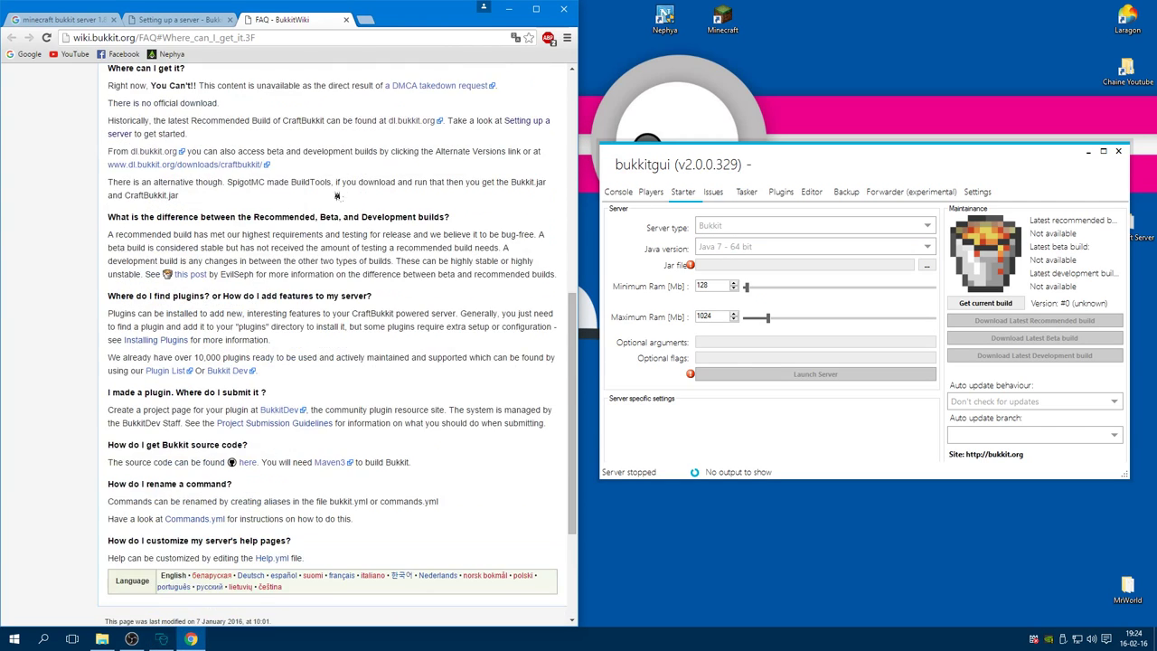
Close the FAQ tab, look over the "Setting up a server" wiki page and close that tab as well
{"action": "left_click", "coordinate": [346, 21]}
{"action": "scroll", "coordinate": [345, 310], "scroll_direction": "down", "scroll_amount": 3}
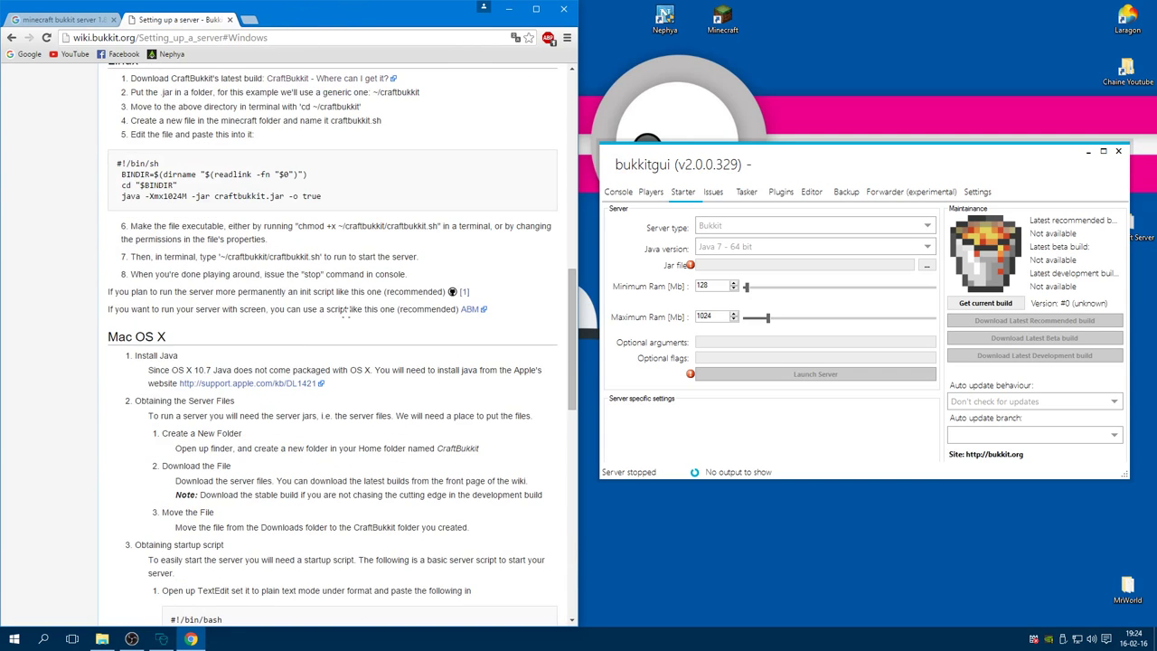
{"action": "scroll", "coordinate": [345, 310], "scroll_direction": "up", "scroll_amount": 5}
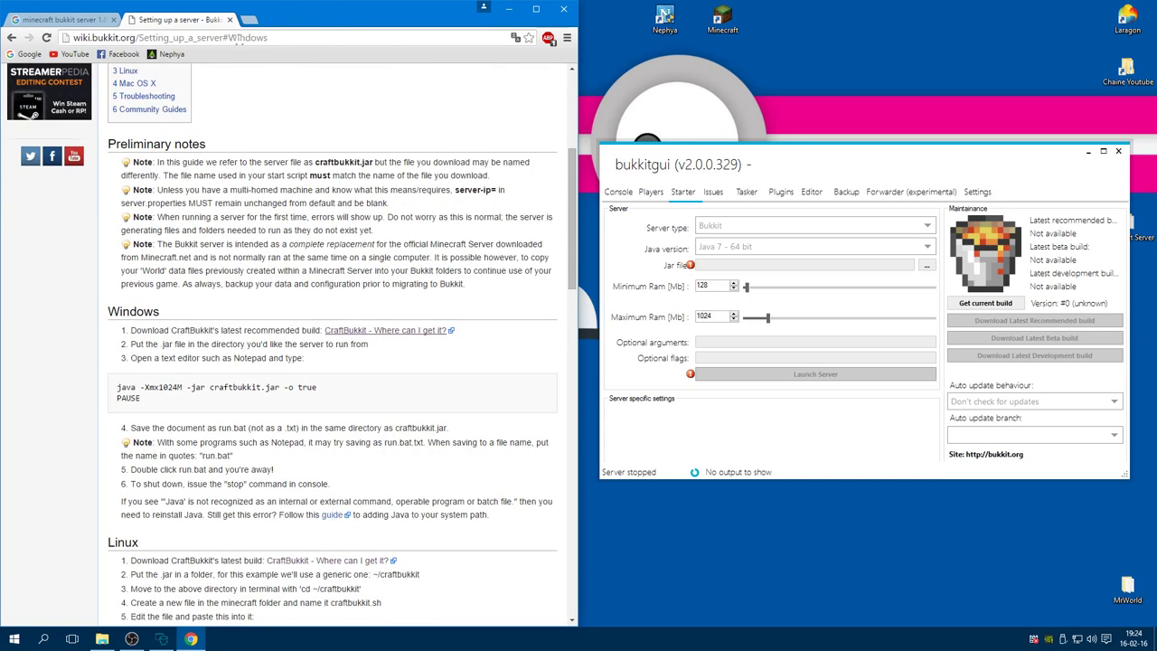
{"action": "left_click", "coordinate": [231, 20]}
Open the YouTube result "How to Make a Minecraft Server 1.8.9 (Bukkit)", pause the video and expand its full description
{"action": "scroll", "coordinate": [228, 399], "scroll_direction": "up", "scroll_amount": 4}
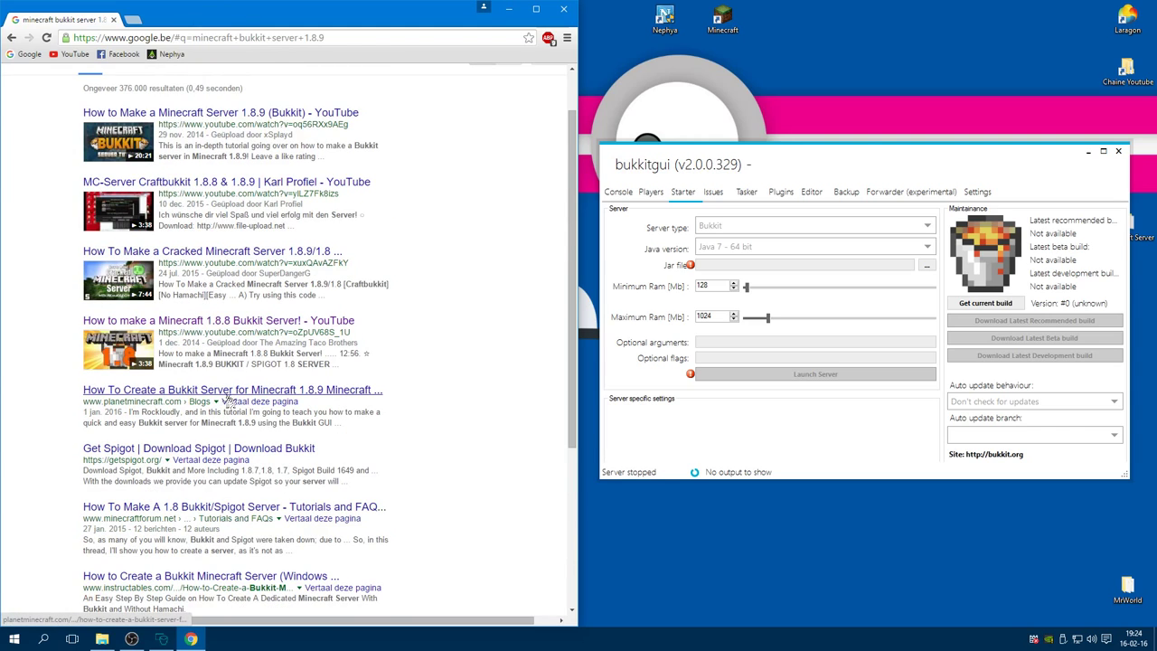
{"action": "scroll", "coordinate": [259, 206], "scroll_direction": "up", "scroll_amount": 1}
{"action": "left_click", "coordinate": [257, 175]}
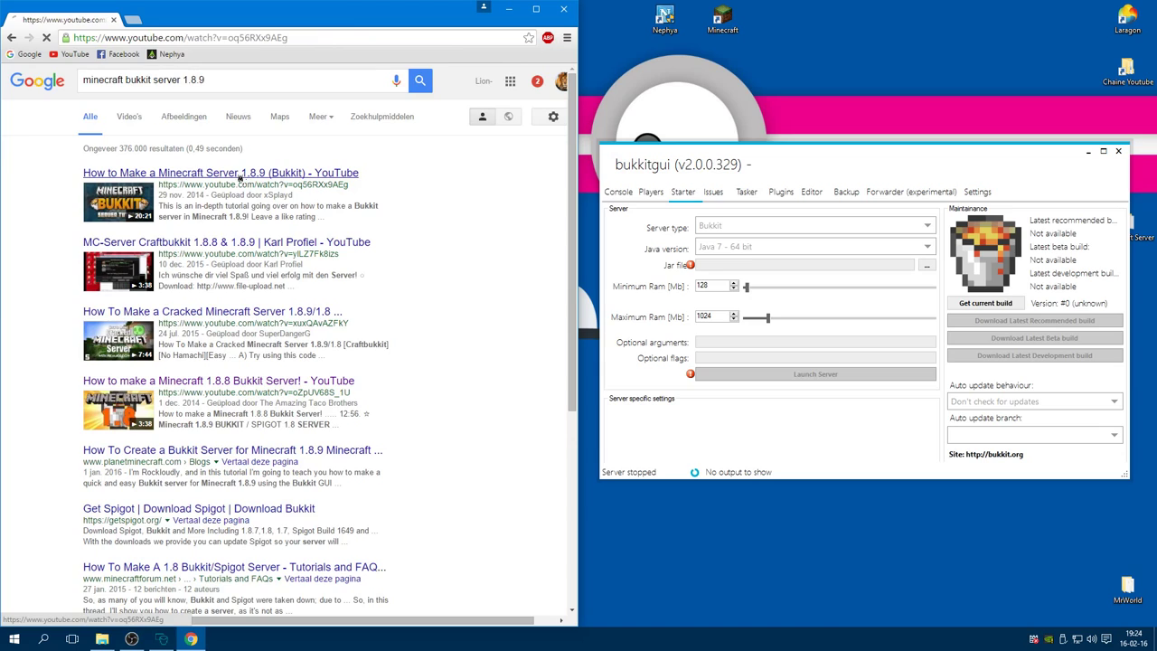
{"action": "left_click", "coordinate": [24, 307]}
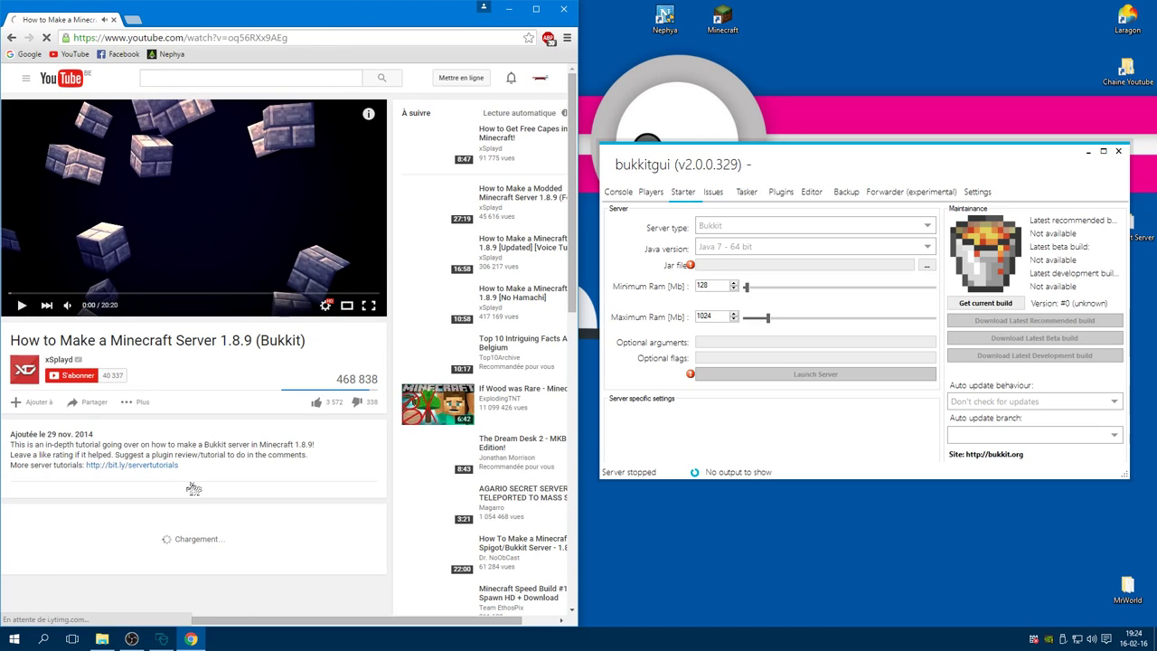
{"action": "left_click", "coordinate": [194, 489]}
{"action": "scroll", "coordinate": [153, 447], "scroll_direction": "down", "scroll_amount": 1}
{"action": "scroll", "coordinate": [54, 427], "scroll_direction": "down", "scroll_amount": 2}
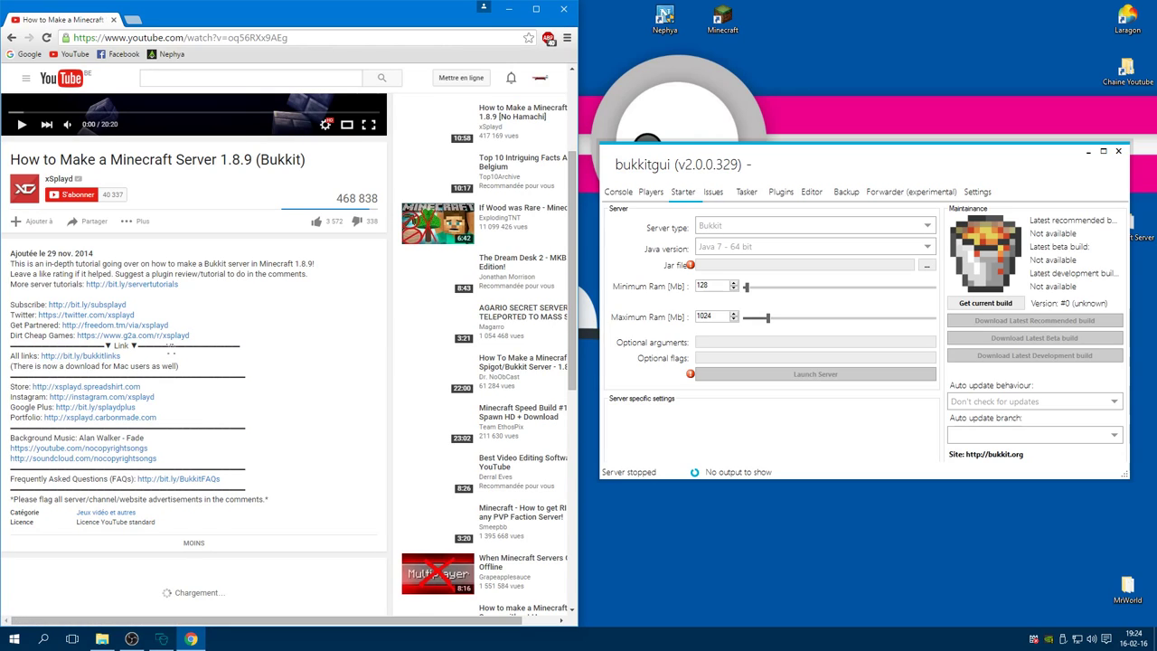
Open the description's bit.ly/bukkitlinks link in a new tab and close the video's tab after looking over its page
{"action": "left_click", "coordinate": [99, 358]}
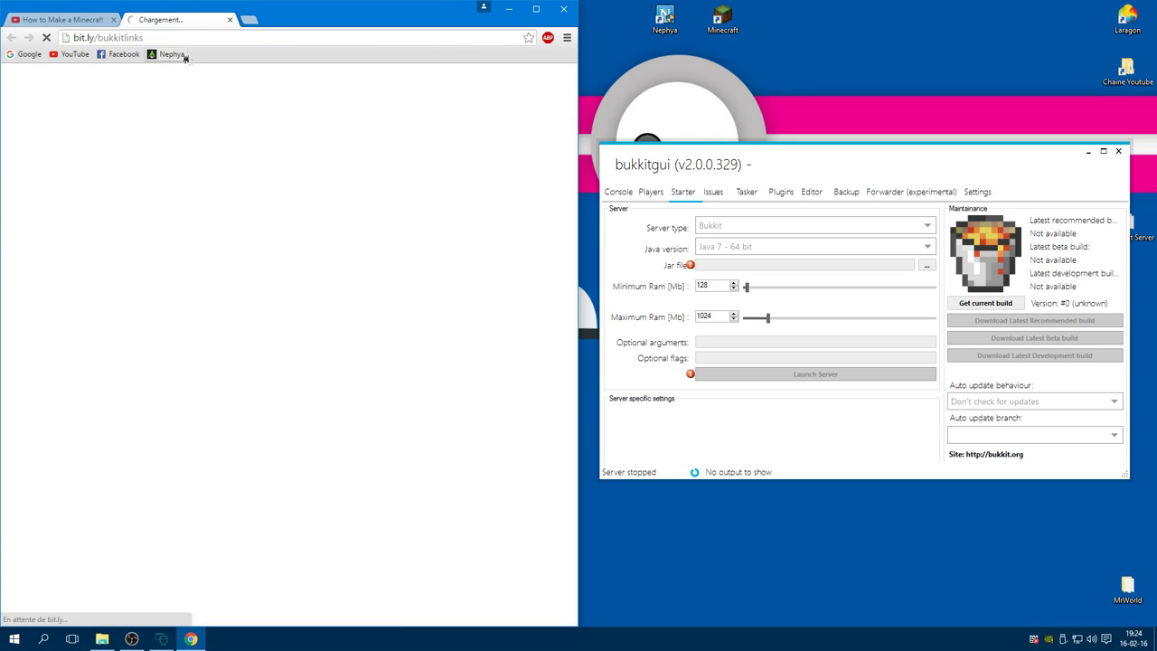
{"action": "left_click", "coordinate": [83, 22]}
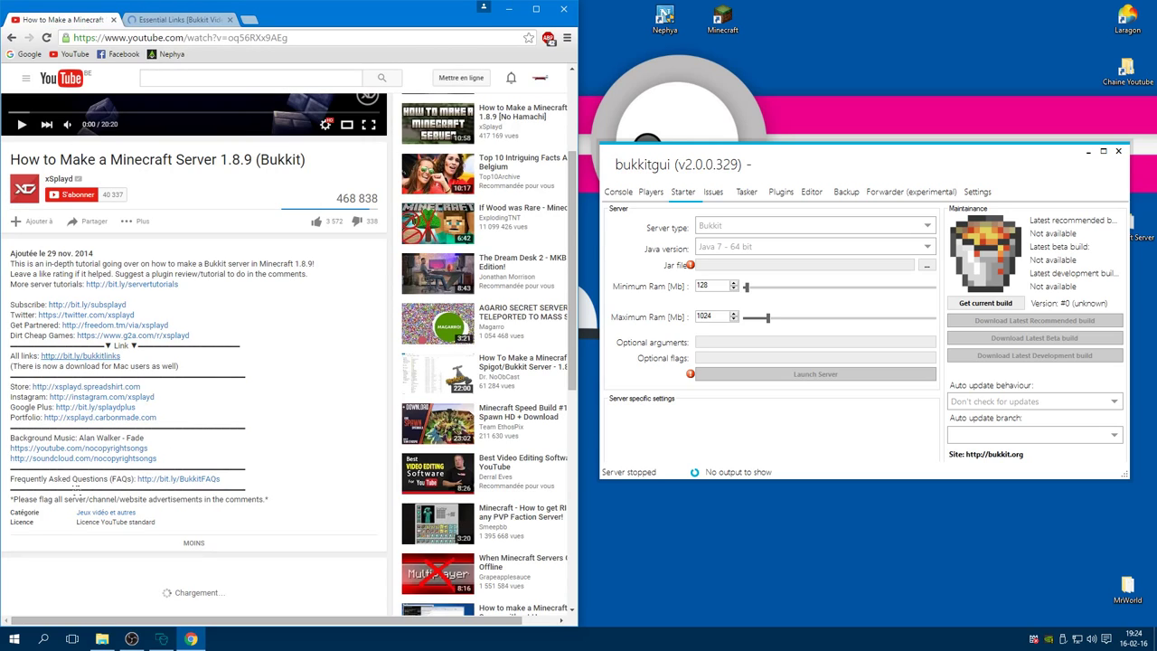
{"action": "scroll", "coordinate": [77, 491], "scroll_direction": "up", "scroll_amount": 3}
{"action": "scroll", "coordinate": [83, 493], "scroll_direction": "down", "scroll_amount": 8}
{"action": "scroll", "coordinate": [82, 493], "scroll_direction": "up", "scroll_amount": 7}
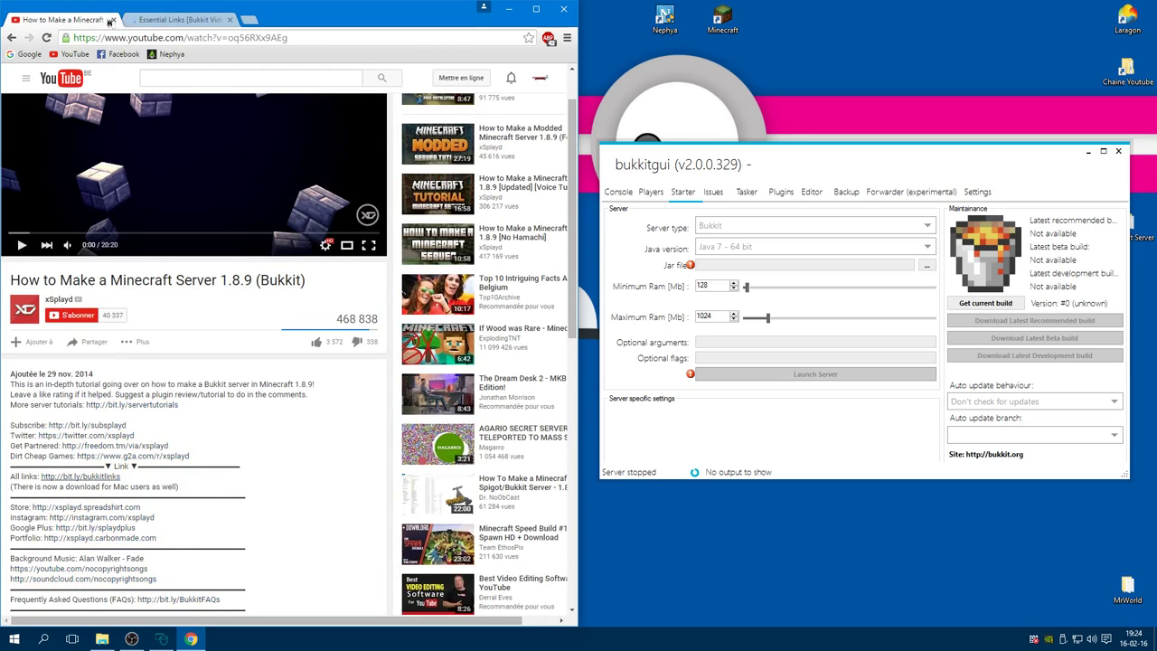
{"action": "left_click", "coordinate": [113, 20]}
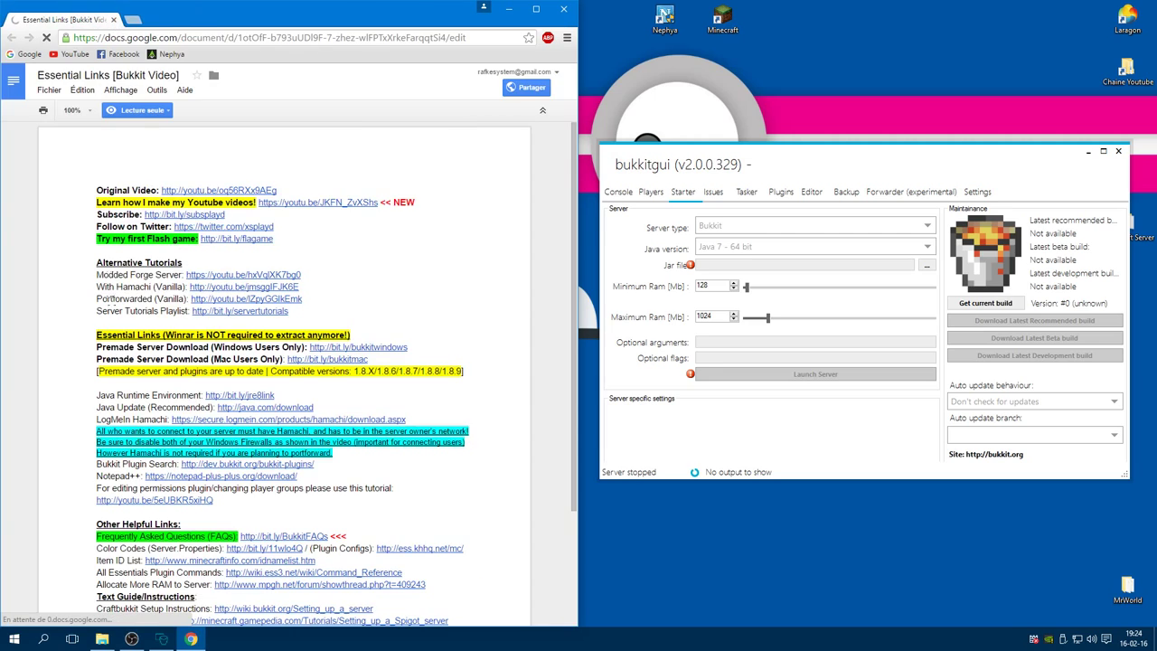
Look through the Essential Links document and open its Premade Server Download link for Windows users
{"action": "scroll", "coordinate": [116, 443], "scroll_direction": "down", "scroll_amount": 3}
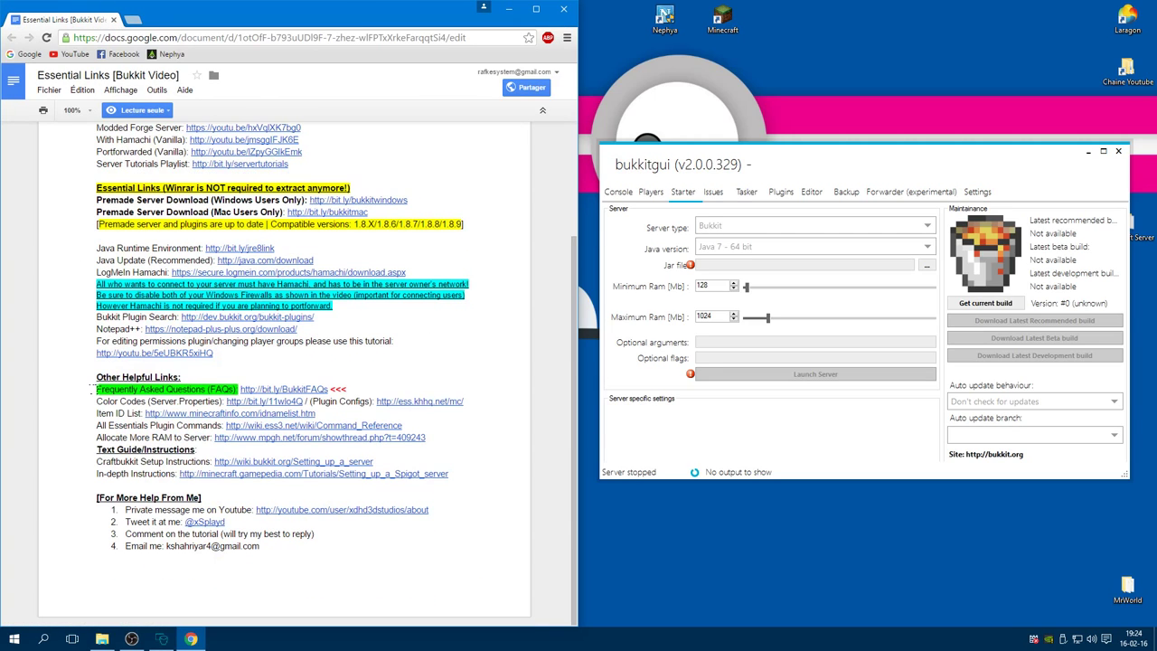
{"action": "scroll", "coordinate": [93, 388], "scroll_direction": "up", "scroll_amount": 2}
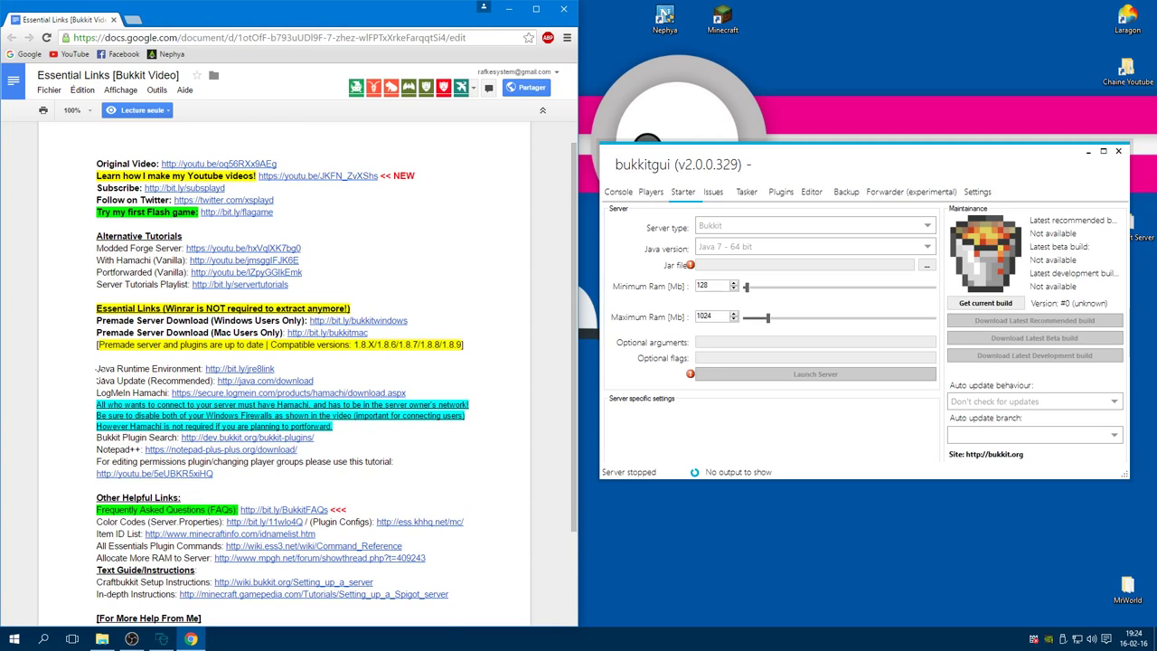
{"action": "scroll", "coordinate": [98, 370], "scroll_direction": "up", "scroll_amount": 1}
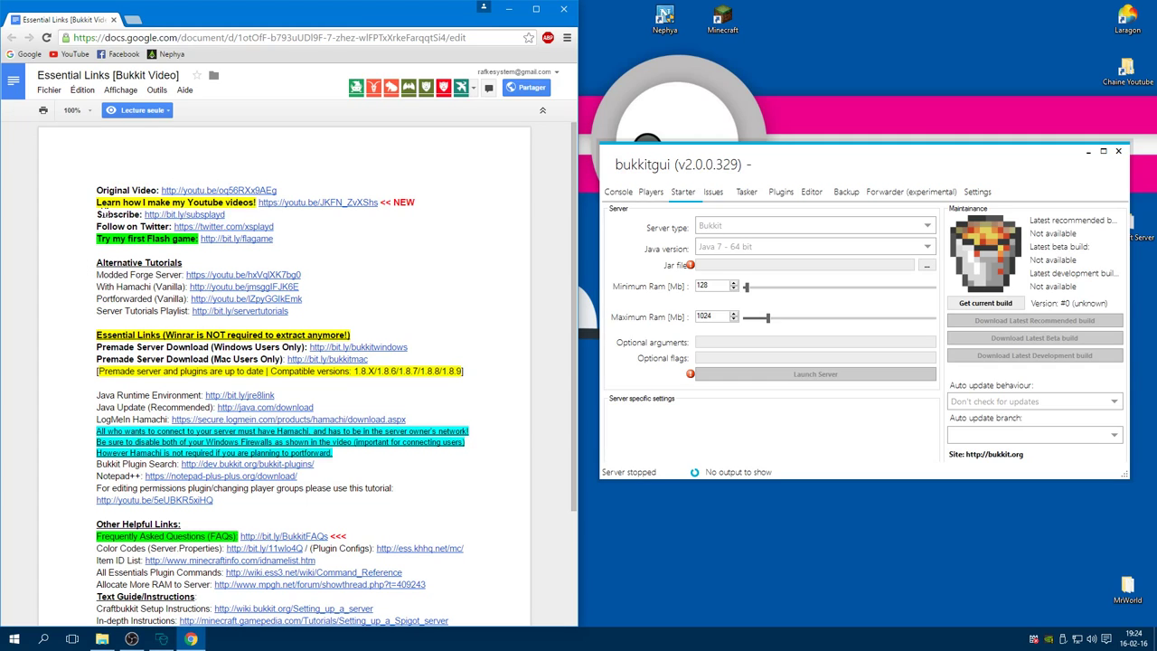
{"action": "scroll", "coordinate": [64, 266], "scroll_direction": "down", "scroll_amount": 2}
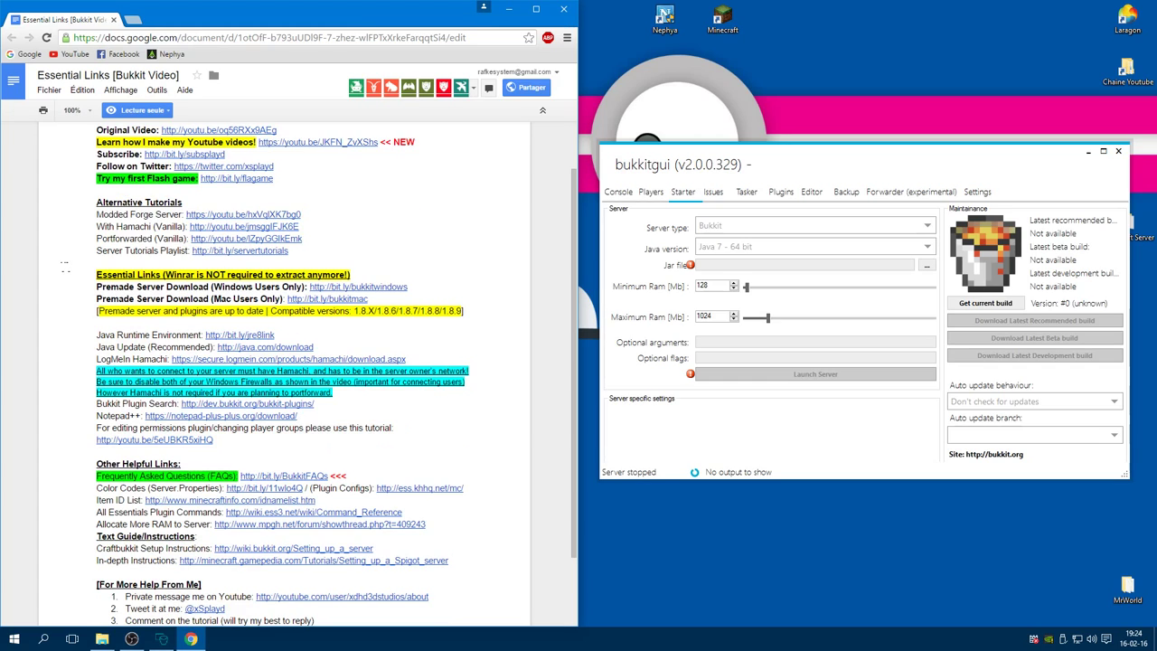
{"action": "scroll", "coordinate": [64, 267], "scroll_direction": "down", "scroll_amount": 2}
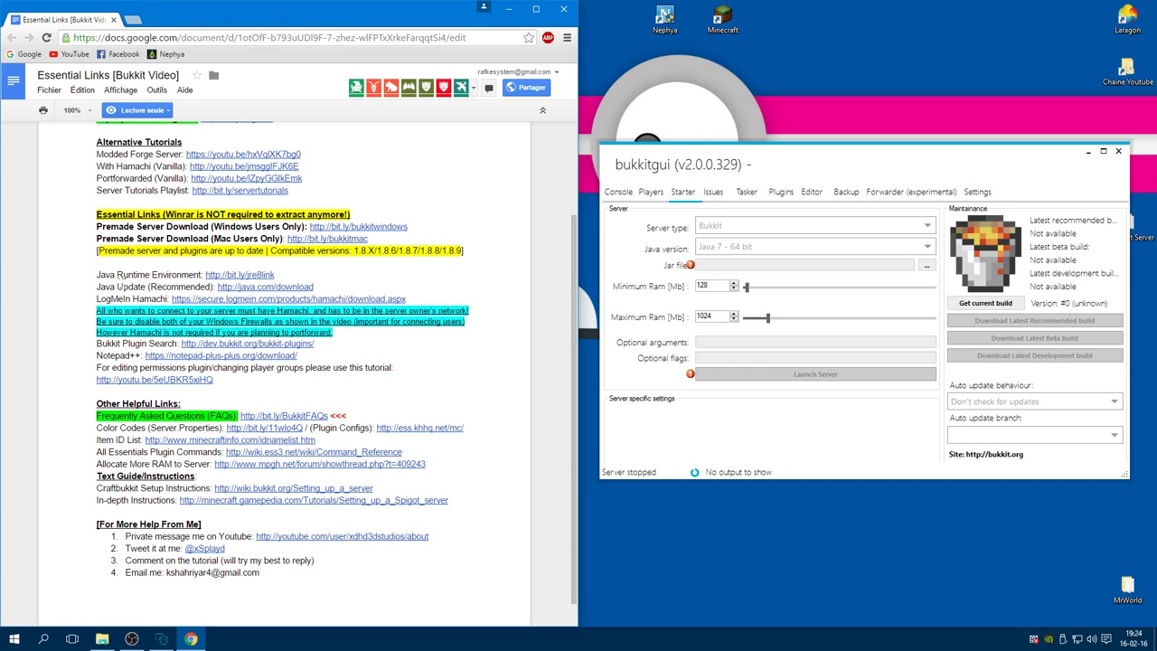
{"action": "left_click", "coordinate": [365, 231]}
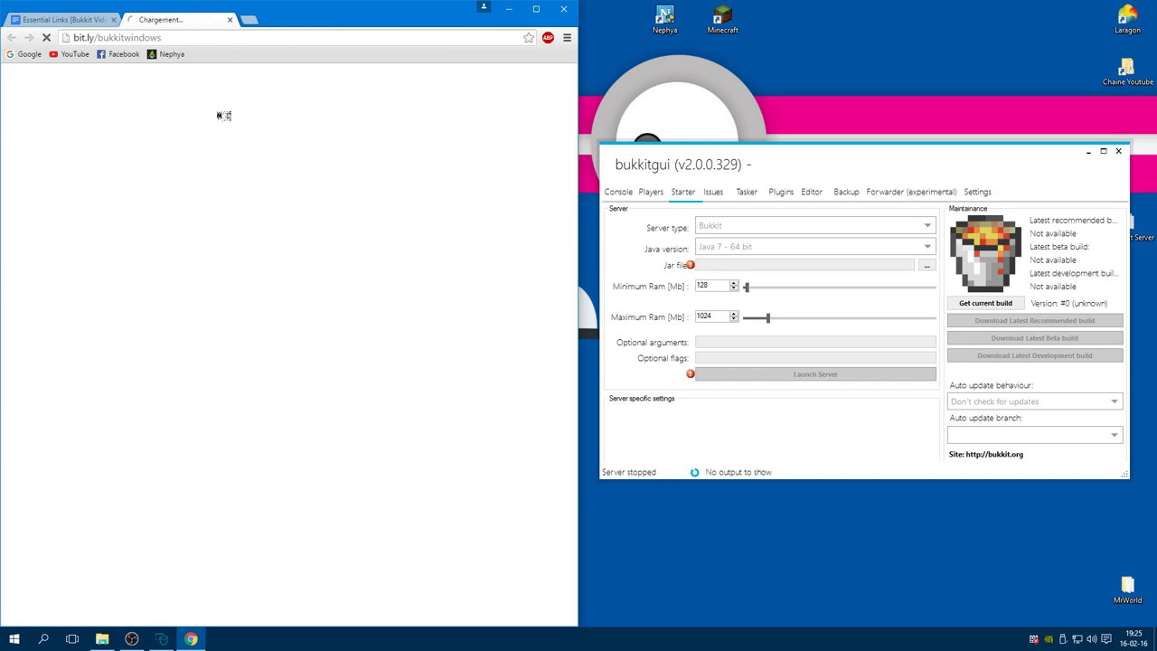
Recheck the Essential Links document and download Bukkit Server (Premade).zip from its Dropbox page
{"action": "left_click", "coordinate": [66, 26]}
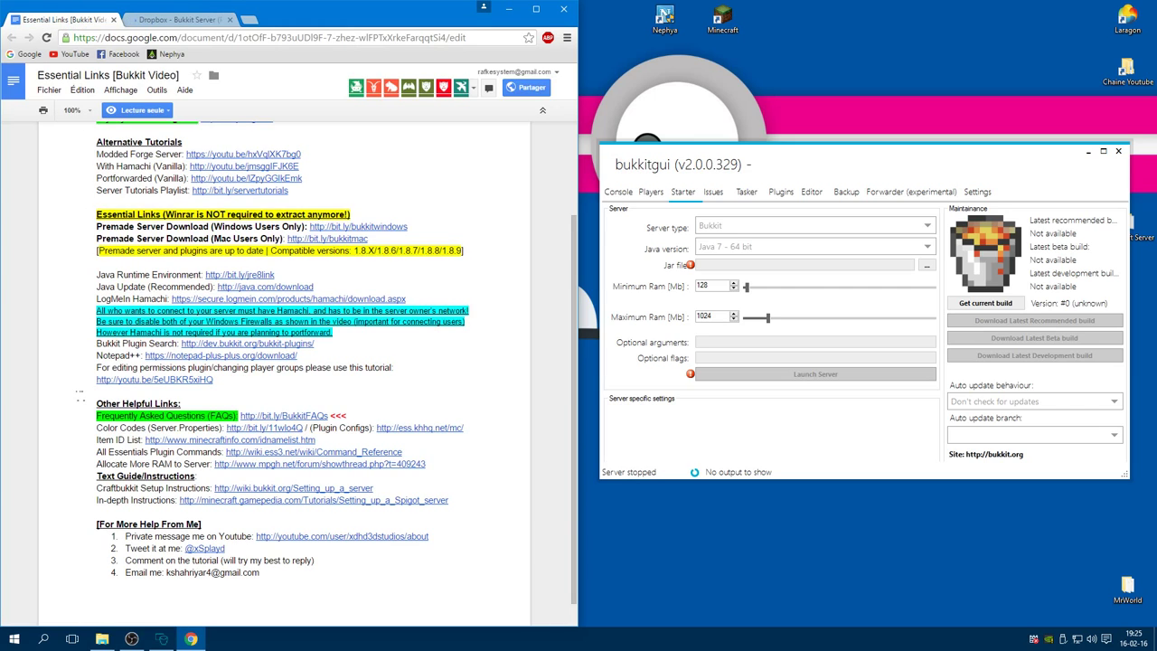
{"action": "scroll", "coordinate": [284, 362], "scroll_direction": "down", "scroll_amount": 1}
{"action": "scroll", "coordinate": [81, 396], "scroll_direction": "up", "scroll_amount": 1}
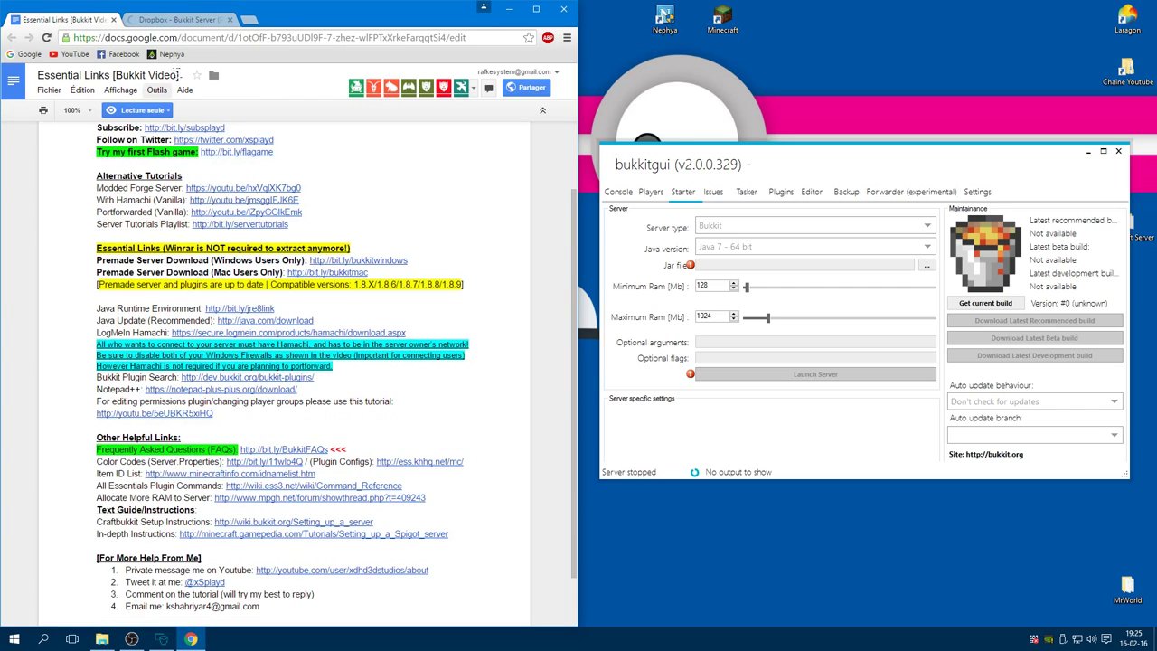
{"action": "left_click", "coordinate": [186, 22]}
{"action": "left_click", "coordinate": [322, 413]}
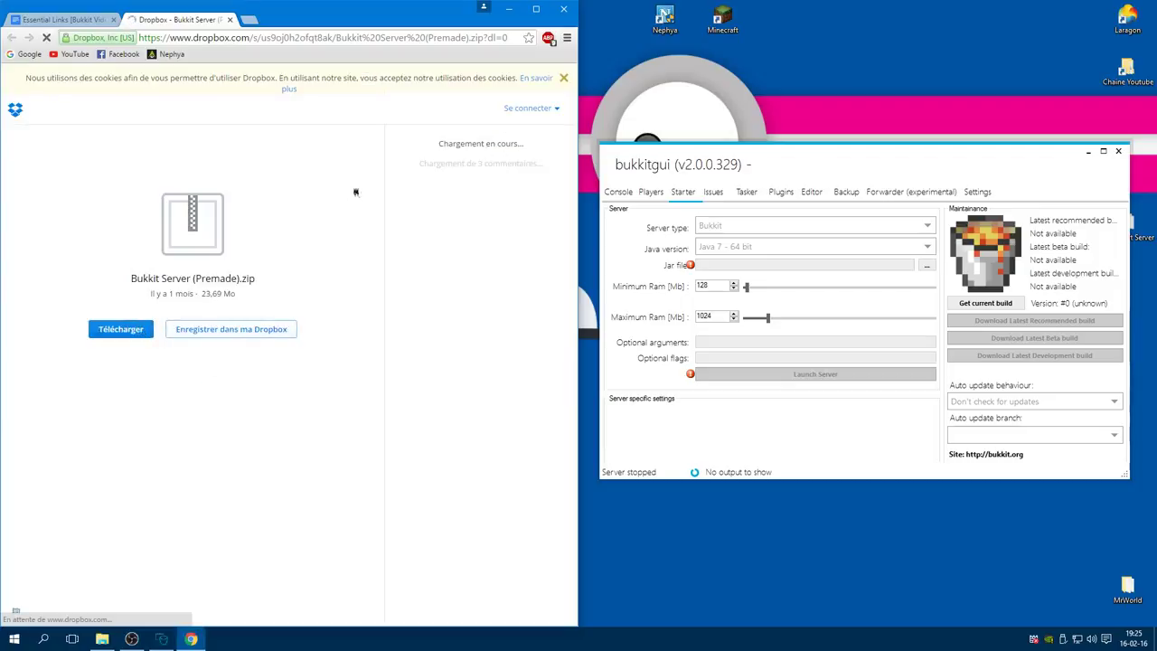
{"action": "left_click_drag", "start_coordinate": [839, 163], "coordinate": [842, 153]}
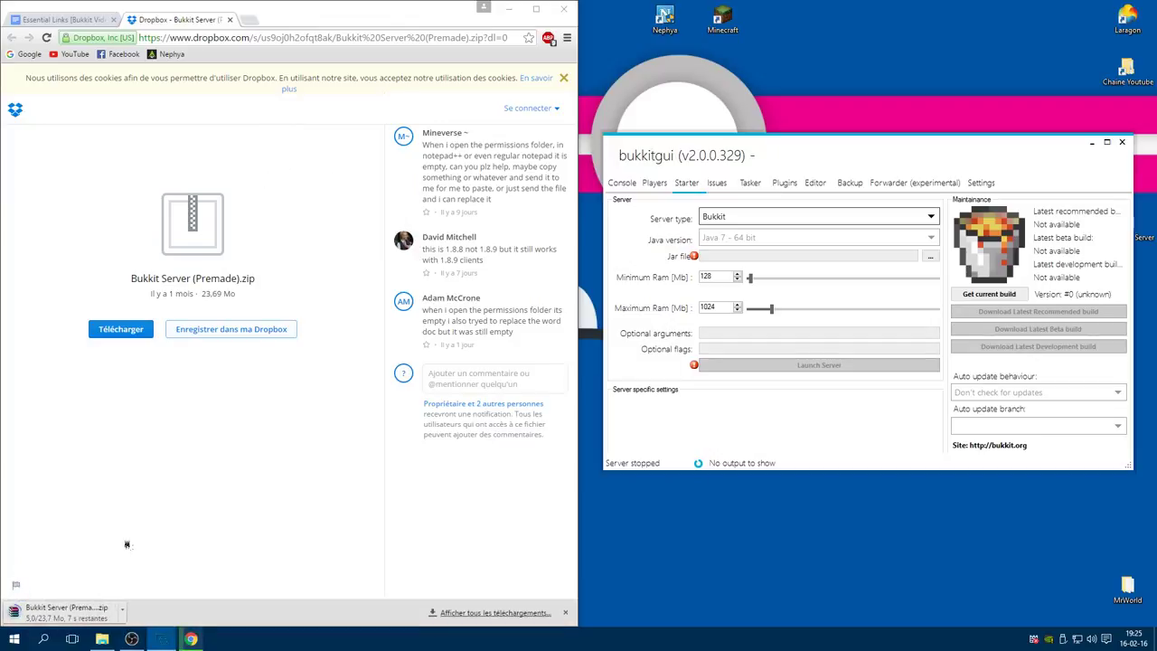
Look inside the downloaded zip, extract its Bukkit Server (Premade) folder to the desktop and close the archive
{"action": "left_click", "coordinate": [30, 610]}
{"action": "double_click", "coordinate": [286, 178]}
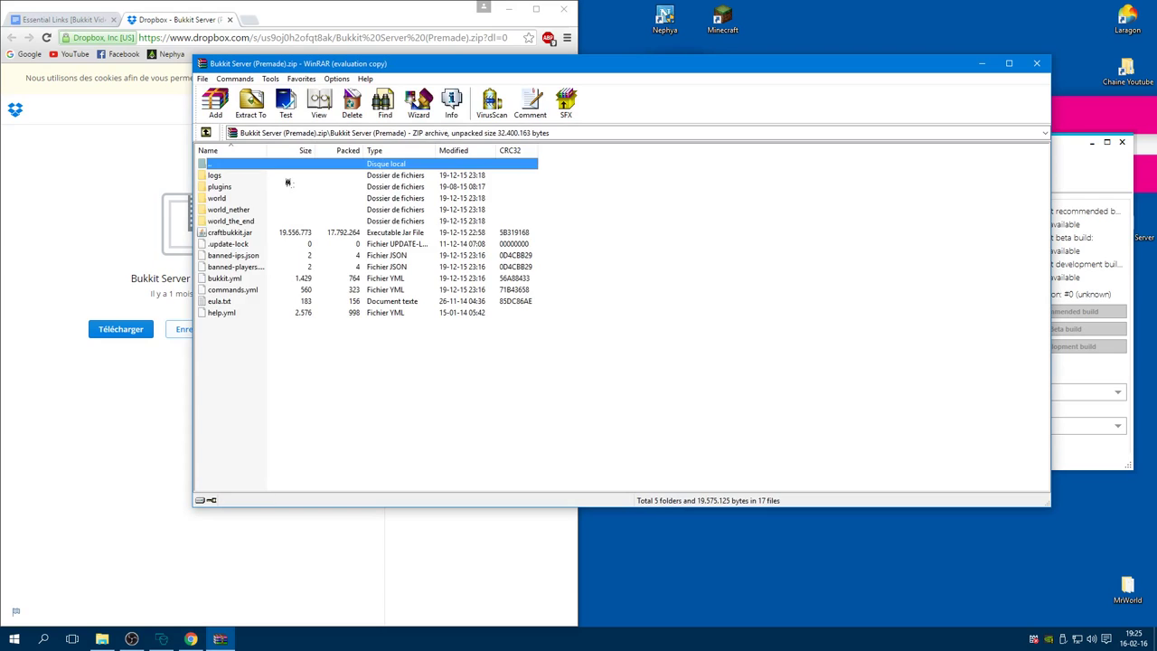
{"action": "double_click", "coordinate": [248, 168]}
{"action": "left_click", "coordinate": [229, 20]}
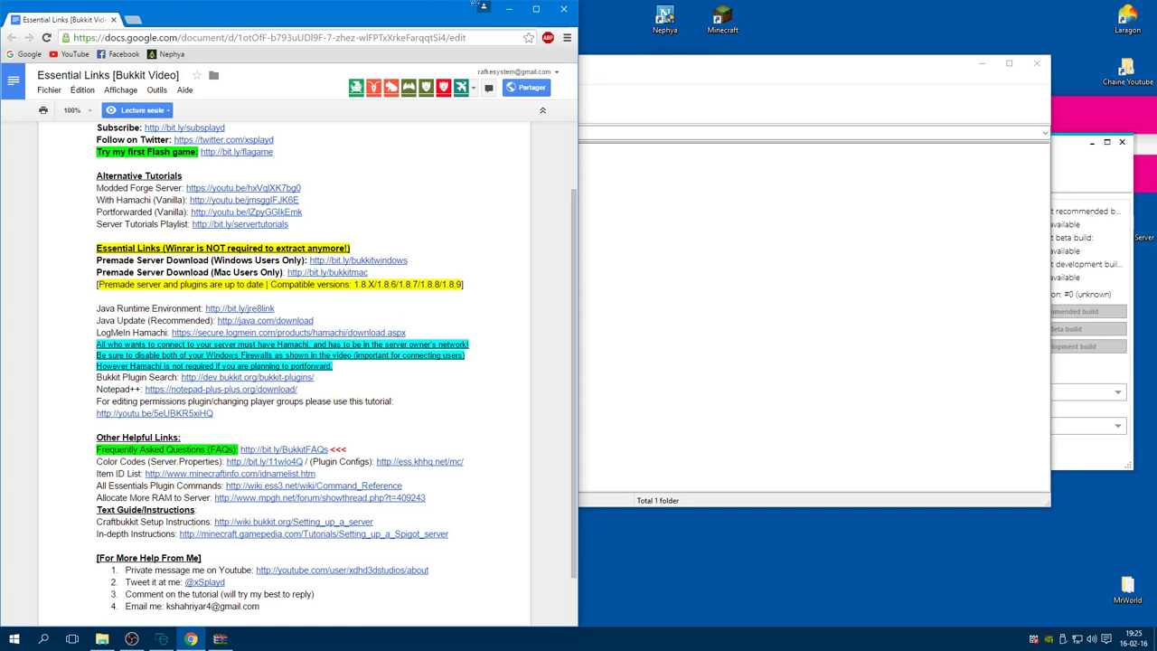
{"action": "left_click", "coordinate": [509, 10]}
{"action": "left_click_drag", "start_coordinate": [380, 67], "coordinate": [443, 76]}
{"action": "left_click_drag", "start_coordinate": [284, 185], "coordinate": [148, 195]}
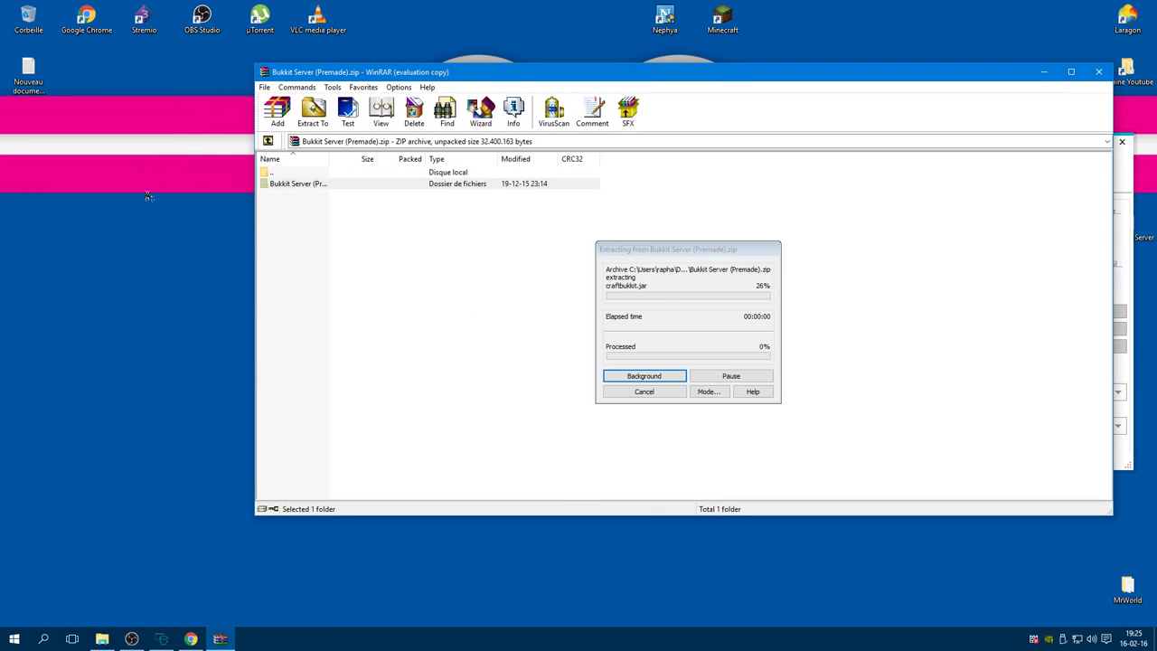
{"action": "left_click", "coordinate": [1097, 71]}
Close bukkitgui and move craftbukkit.jar from the Bukkit Server (Premade) folder into the Minecraft Server folder
{"action": "left_click_drag", "start_coordinate": [714, 154], "coordinate": [393, 154]}
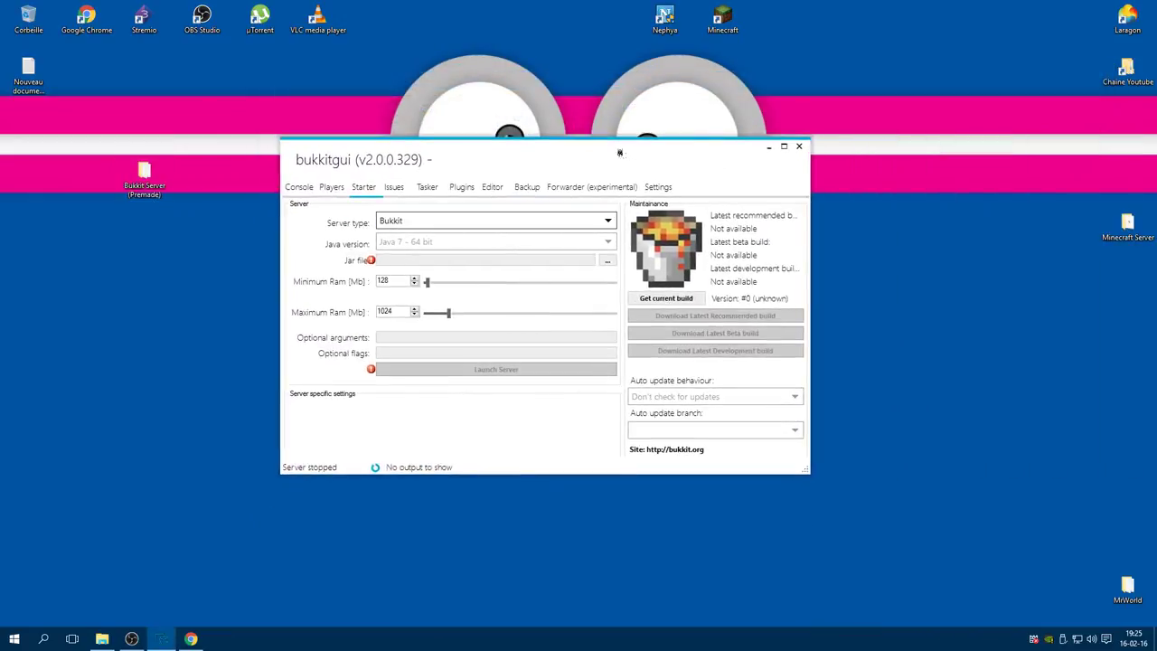
{"action": "left_click", "coordinate": [798, 146]}
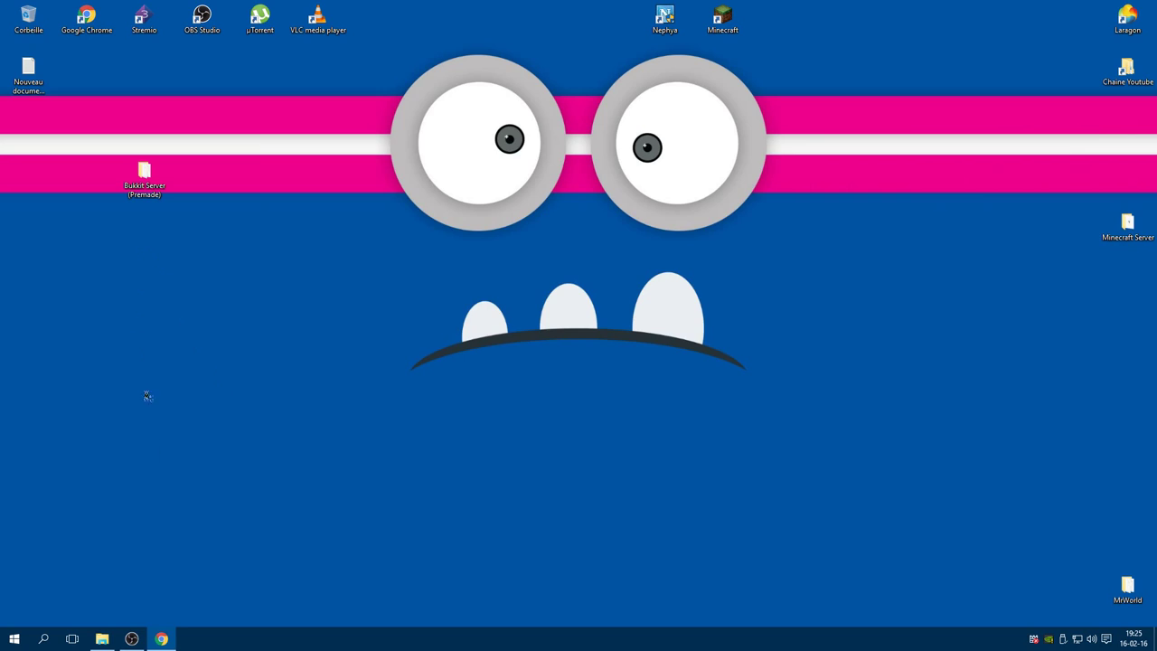
{"action": "left_click", "coordinate": [102, 638]}
{"action": "left_click_drag", "start_coordinate": [397, 23], "coordinate": [812, 76]}
{"action": "double_click", "coordinate": [143, 176]}
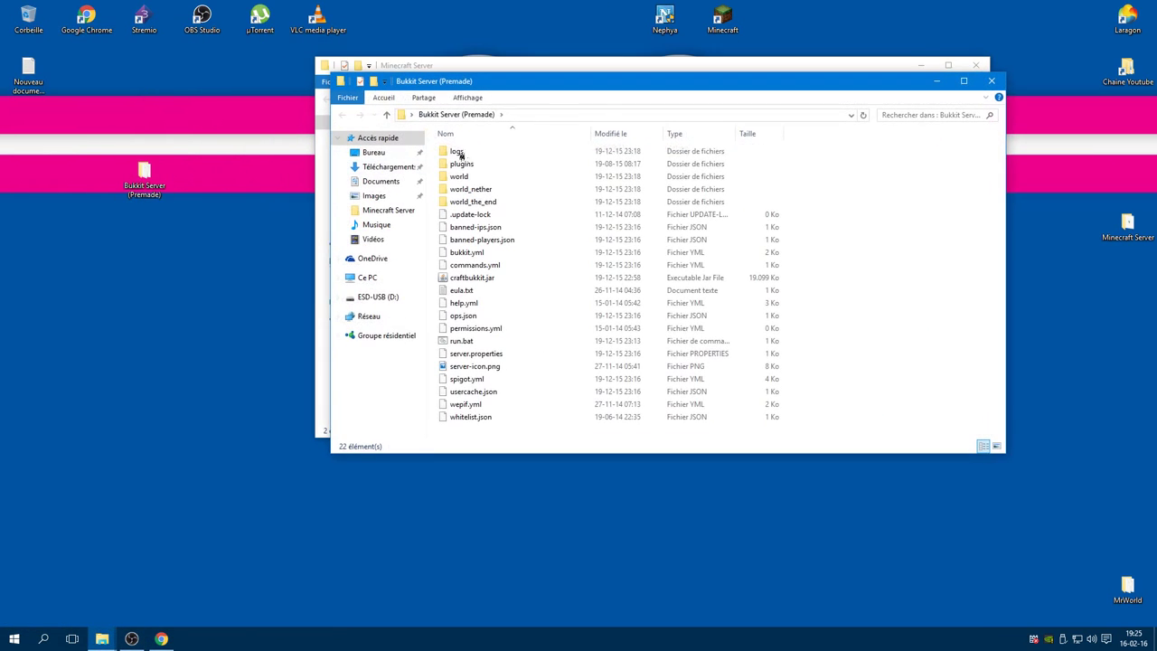
{"action": "left_click_drag", "start_coordinate": [556, 87], "coordinate": [926, 94]}
{"action": "left_click_drag", "start_coordinate": [472, 59], "coordinate": [180, 140]}
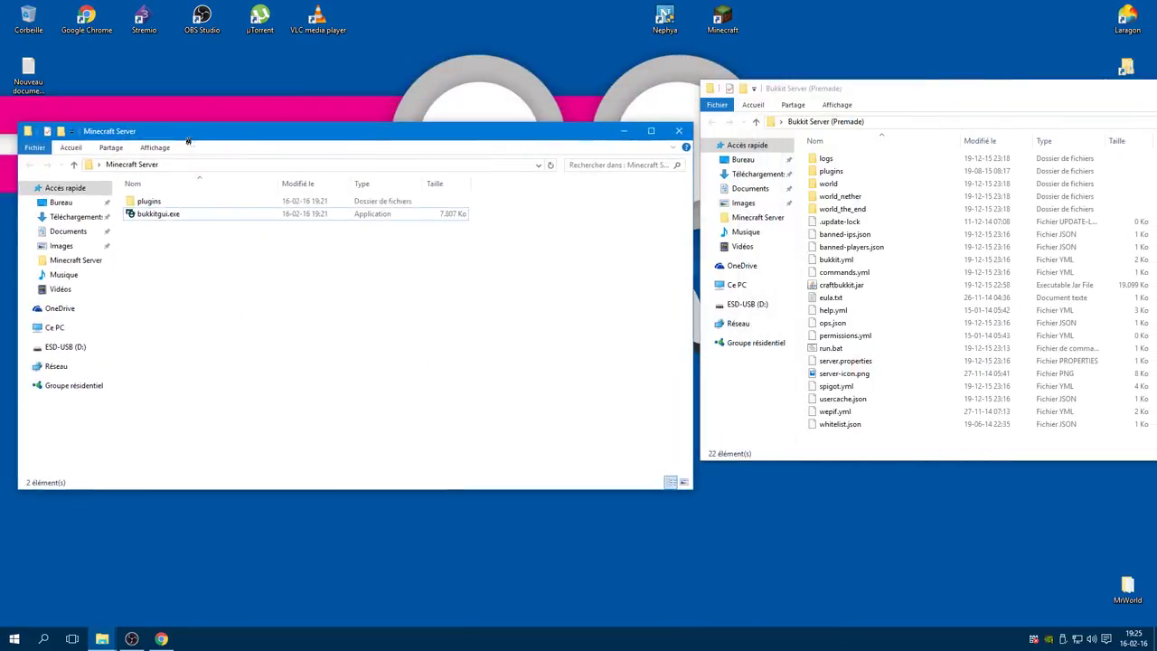
{"action": "left_click", "coordinate": [872, 286]}
{"action": "left_click_drag", "start_coordinate": [873, 286], "coordinate": [436, 304]}
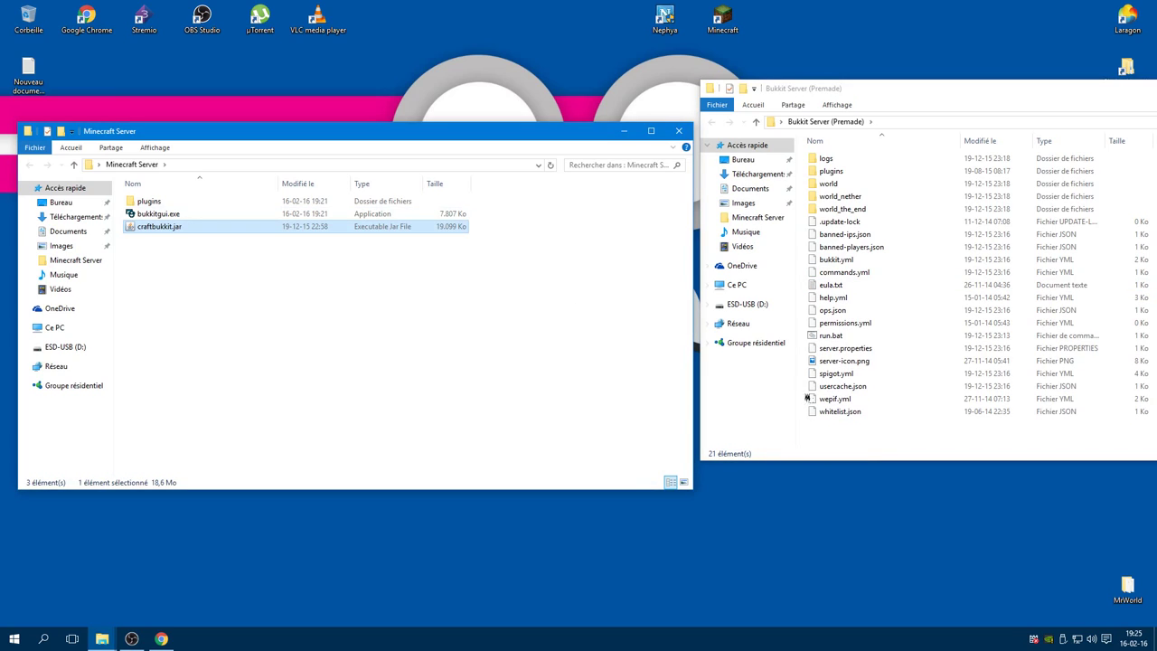
Launch bukkitgui.exe again and choose craftbukkit.jar from the Minecraft Server folder as the starter's jar file
{"action": "left_click", "coordinate": [183, 217]}
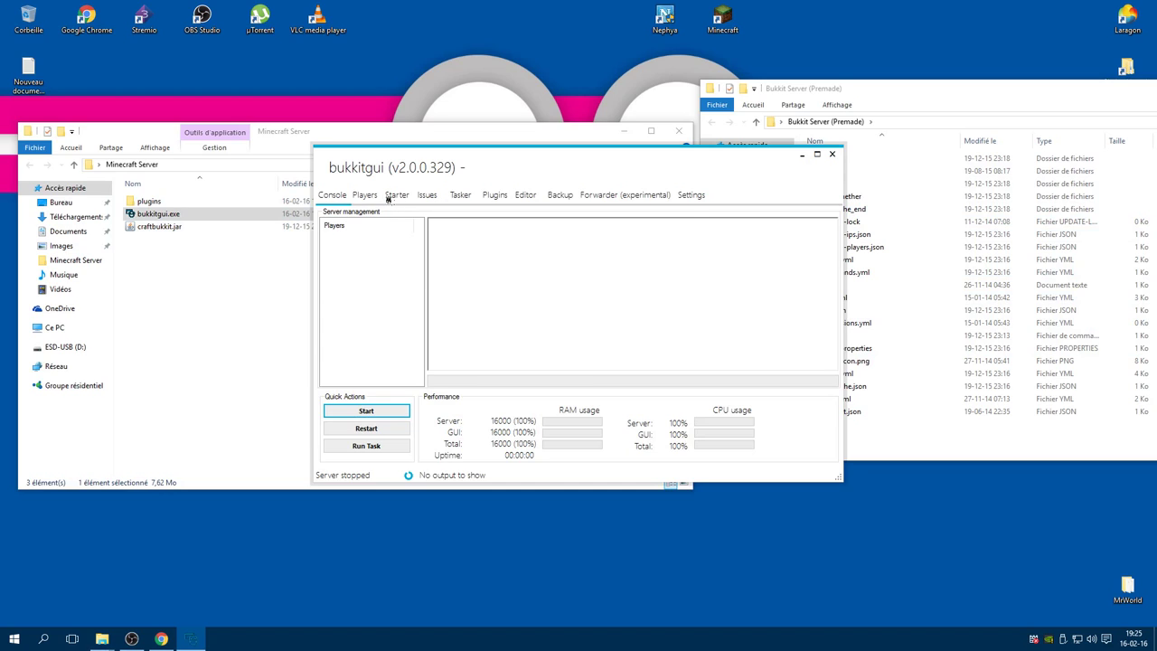
{"action": "left_click", "coordinate": [395, 196]}
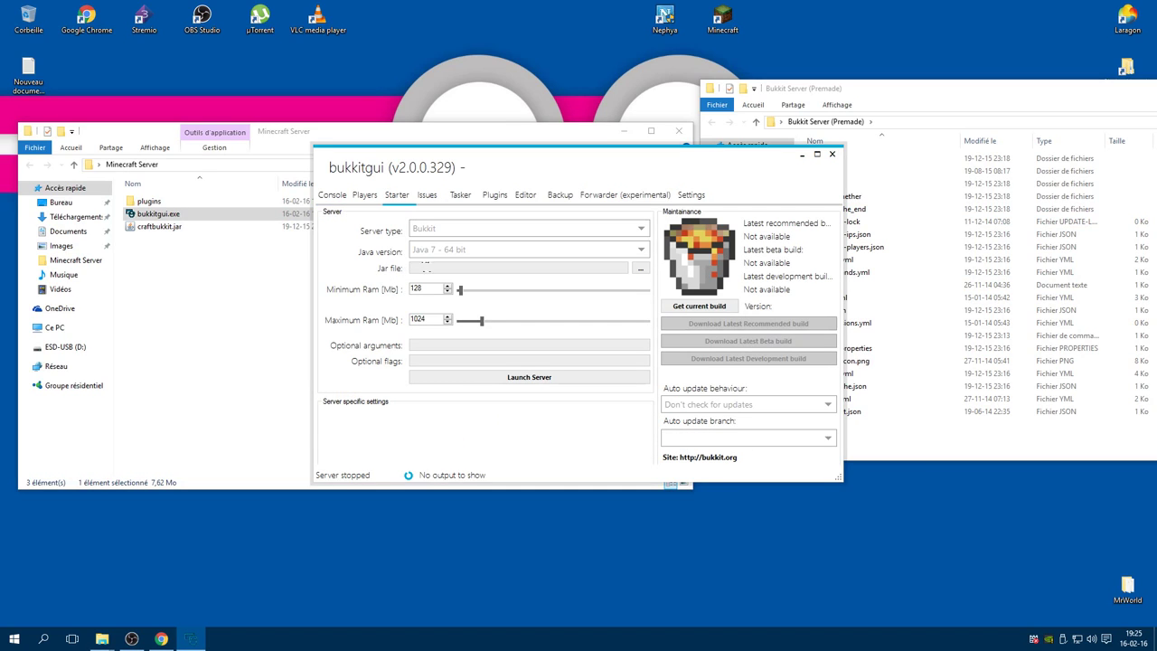
{"action": "left_click", "coordinate": [640, 268]}
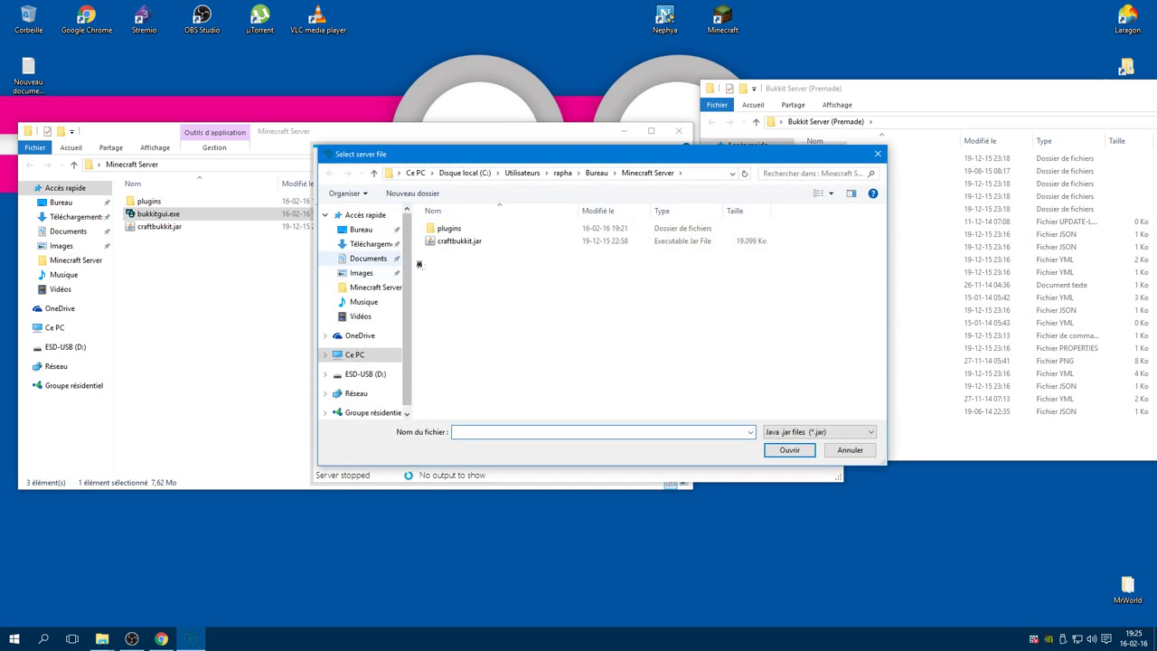
{"action": "left_click", "coordinate": [457, 242]}
{"action": "left_click", "coordinate": [782, 446]}
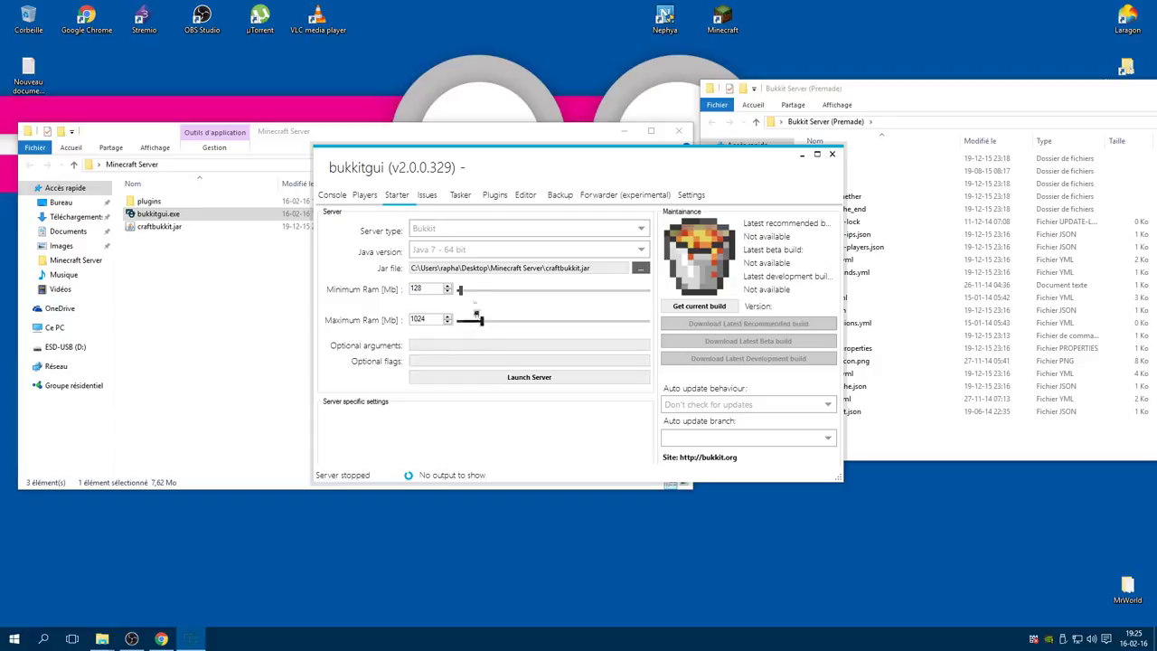
Set the starter's minimum RAM to 1024 MB and its maximum RAM to 2048 MB
{"action": "left_click_drag", "start_coordinate": [460, 290], "coordinate": [373, 288]}
{"action": "type", "text": "10"}
{"action": "type", "text": "2"}
{"action": "left_click_drag", "start_coordinate": [449, 170], "coordinate": [400, 157]}
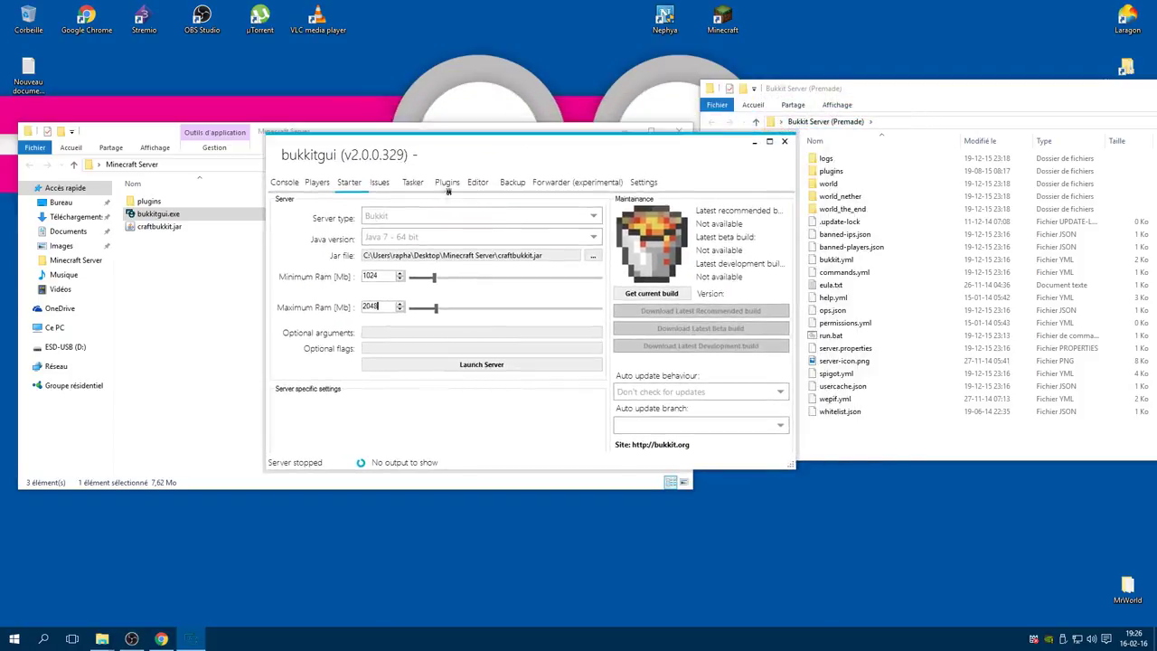
Check bukkitgui's installed plugins list and the contents of the plugins folder in Minecraft Server
{"action": "left_click", "coordinate": [447, 183]}
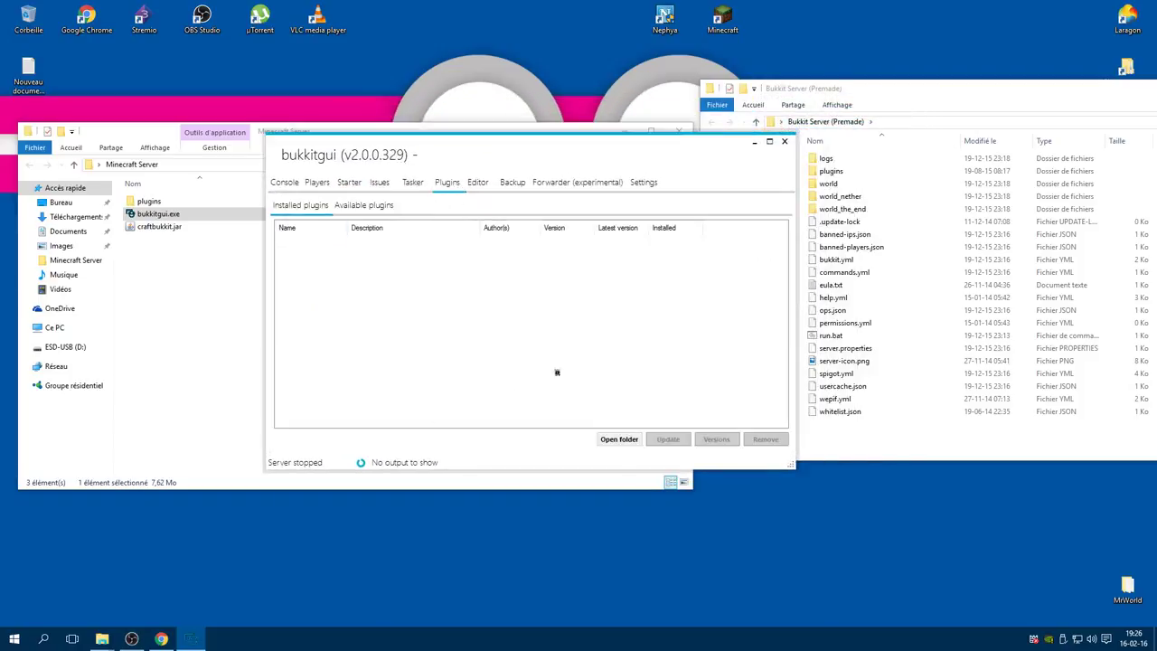
{"action": "left_click", "coordinate": [147, 201]}
{"action": "double_click", "coordinate": [147, 202]}
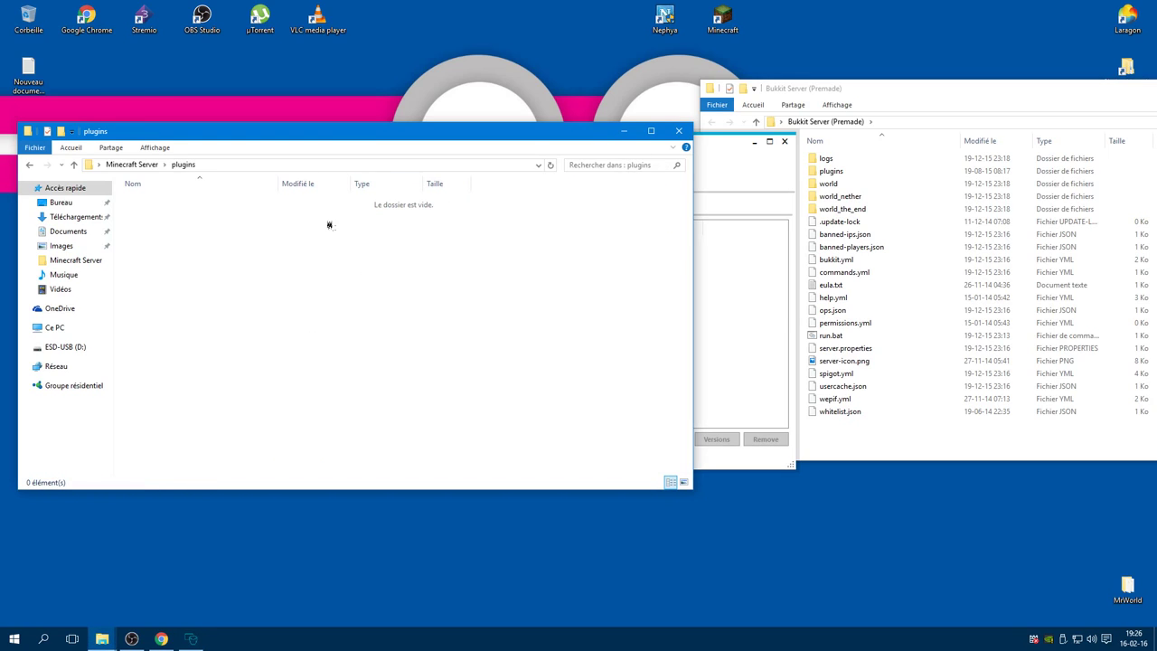
{"action": "left_click", "coordinate": [623, 131]}
Look through bukkitgui's list of available plugins with their descriptions and game versions
{"action": "left_click", "coordinate": [481, 188]}
{"action": "left_click", "coordinate": [437, 186]}
{"action": "left_click", "coordinate": [372, 205]}
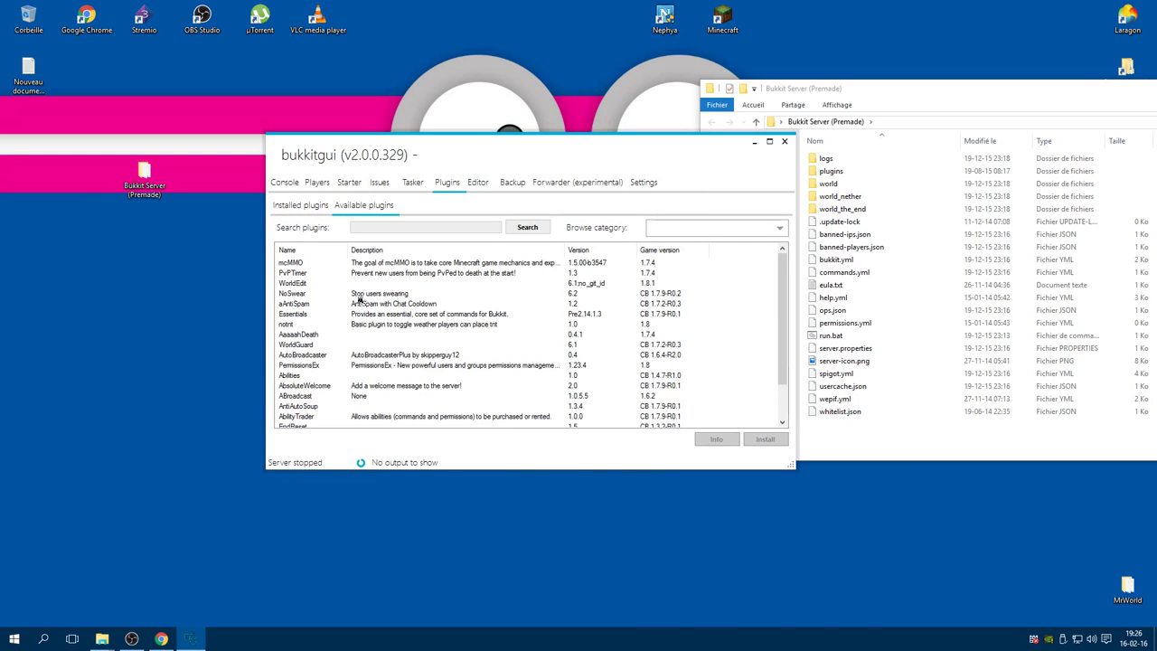
{"action": "left_click_drag", "start_coordinate": [426, 151], "coordinate": [421, 90]}
{"action": "scroll", "coordinate": [299, 299], "scroll_direction": "down", "scroll_amount": 2}
{"action": "scroll", "coordinate": [305, 362], "scroll_direction": "up", "scroll_amount": 2}
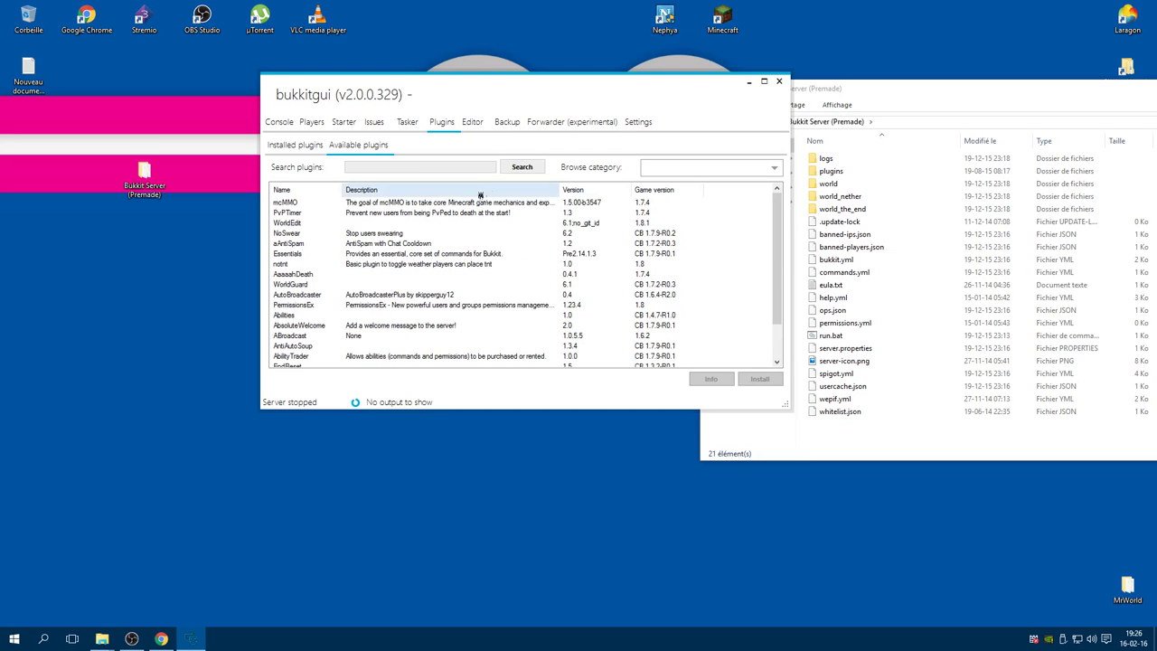
{"action": "left_click_drag", "start_coordinate": [385, 86], "coordinate": [322, 129]}
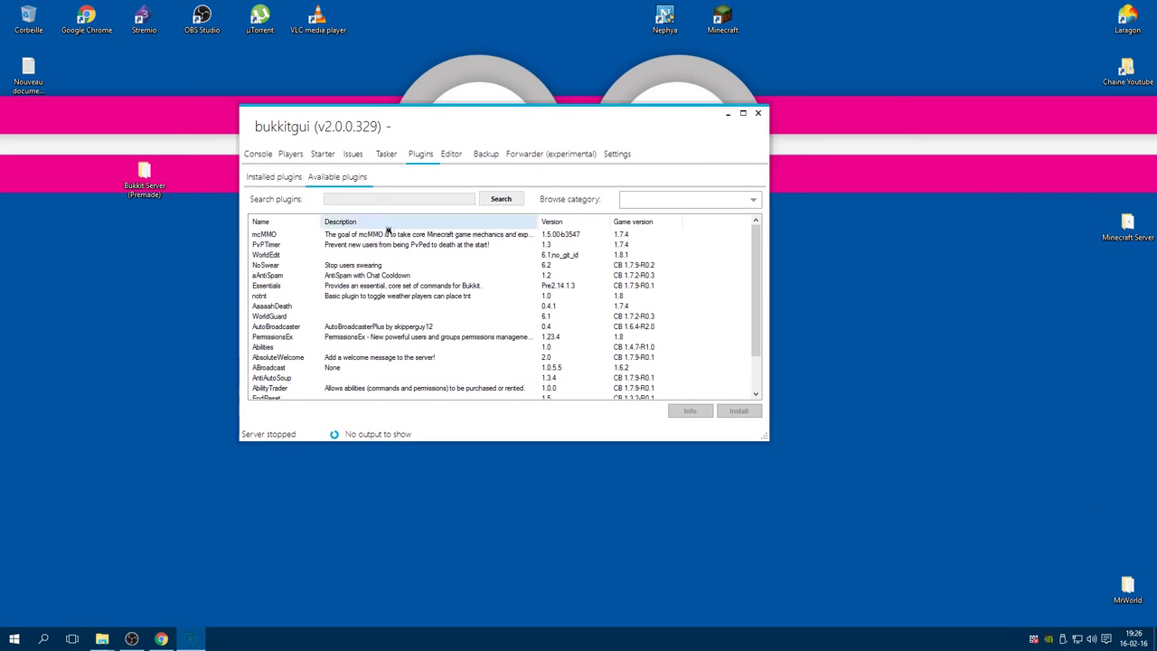
{"action": "scroll", "coordinate": [360, 377], "scroll_direction": "down", "scroll_amount": 2}
{"action": "scroll", "coordinate": [283, 374], "scroll_direction": "up", "scroll_amount": 2}
{"action": "scroll", "coordinate": [281, 353], "scroll_direction": "down", "scroll_amount": 2}
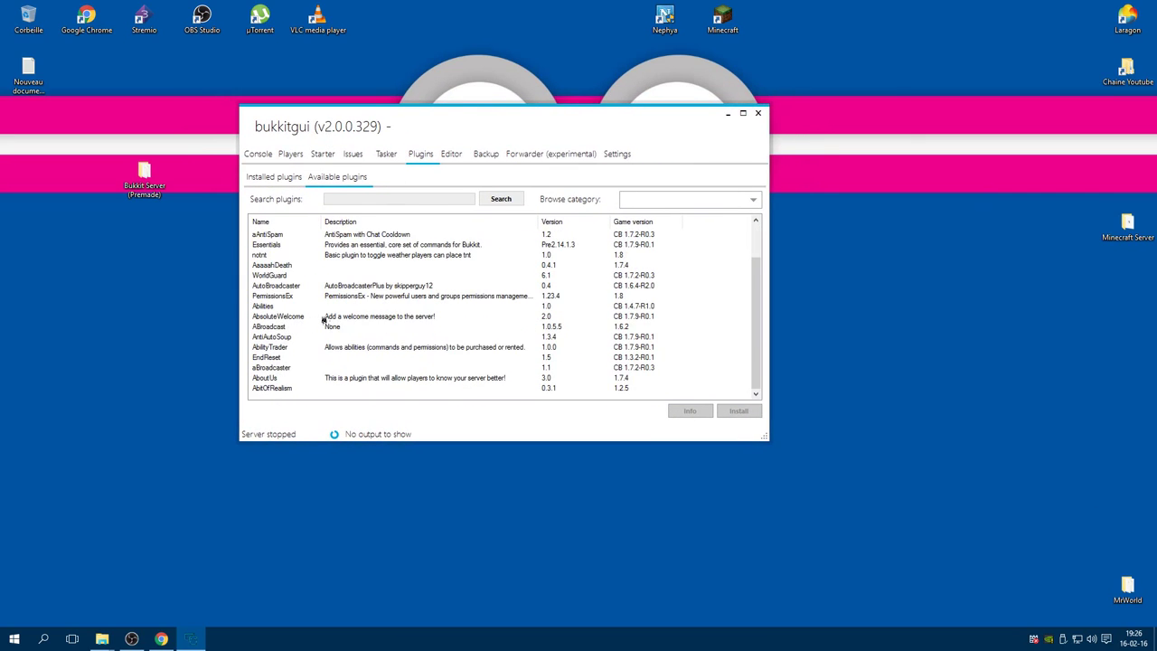
{"action": "scroll", "coordinate": [323, 320], "scroll_direction": "up", "scroll_amount": 1}
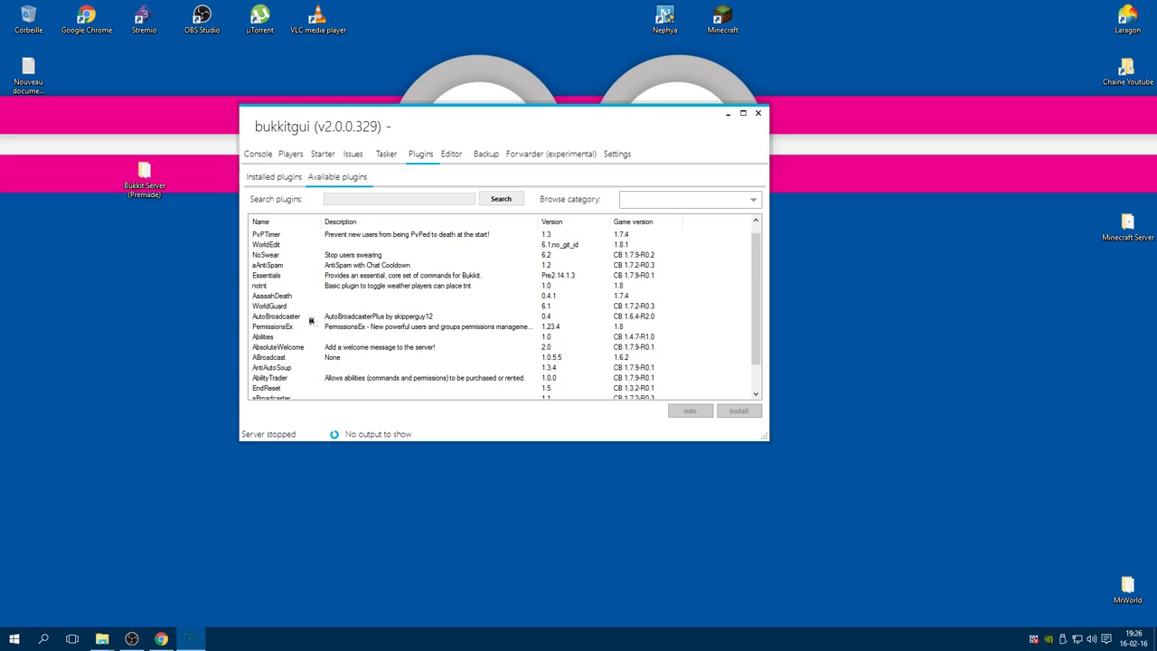
Install the AbsoluteWelcome 2.0 plugin from the available plugins and confirm the installation
{"action": "scroll", "coordinate": [310, 320], "scroll_direction": "down", "scroll_amount": 1}
{"action": "left_click", "coordinate": [291, 318]}
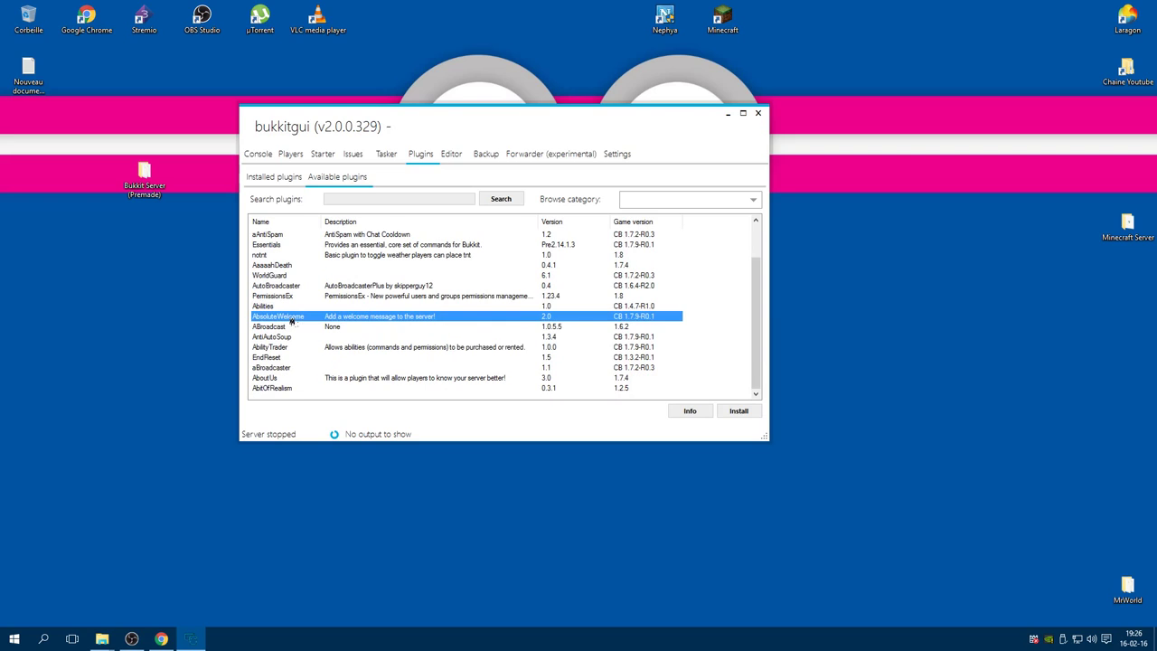
{"action": "left_click", "coordinate": [739, 410]}
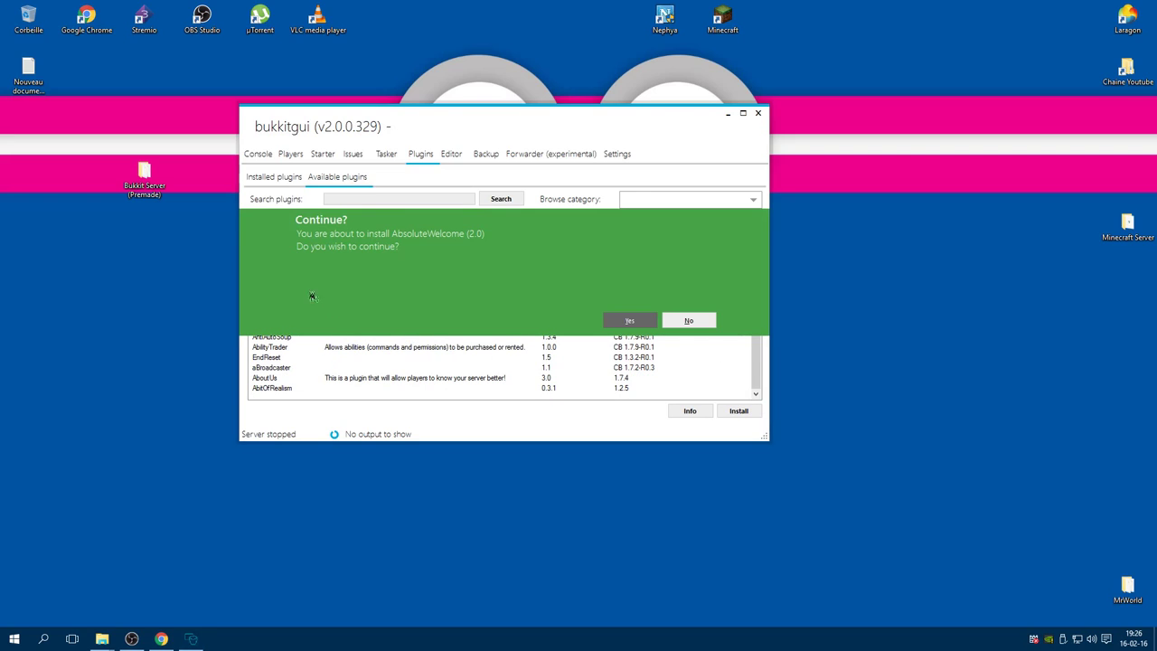
{"action": "left_click", "coordinate": [642, 321]}
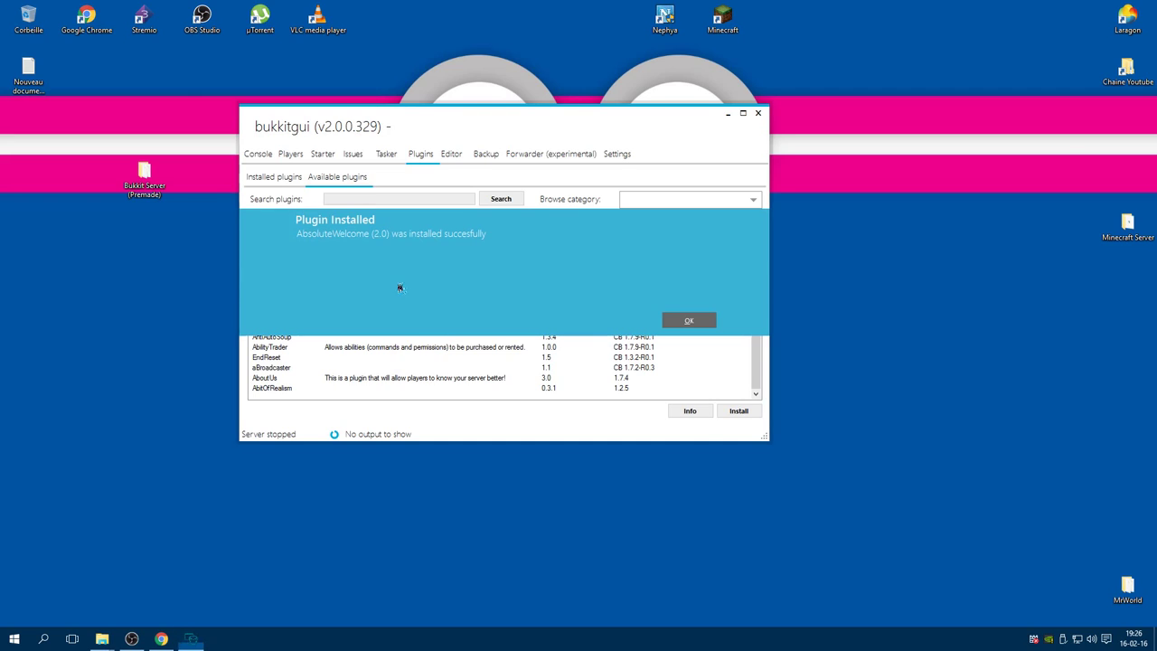
{"action": "left_click", "coordinate": [674, 321]}
Check AbsoluteWelcome among the installed plugins and view its file in the plugins folder
{"action": "left_click", "coordinate": [280, 178]}
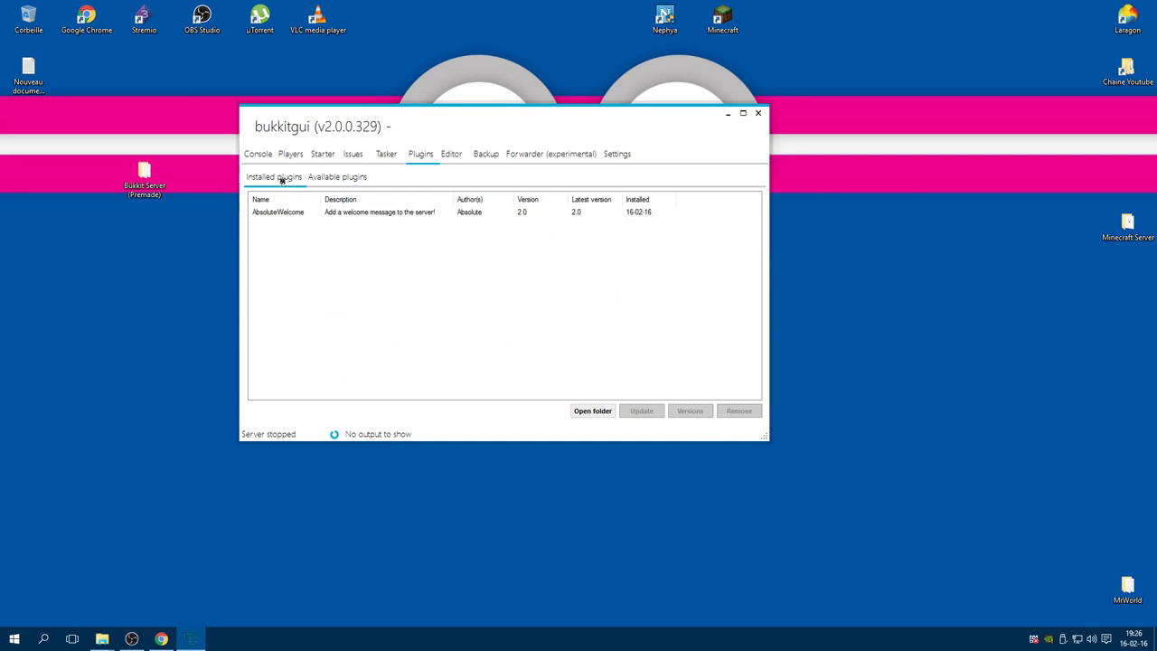
{"action": "left_click", "coordinate": [652, 215]}
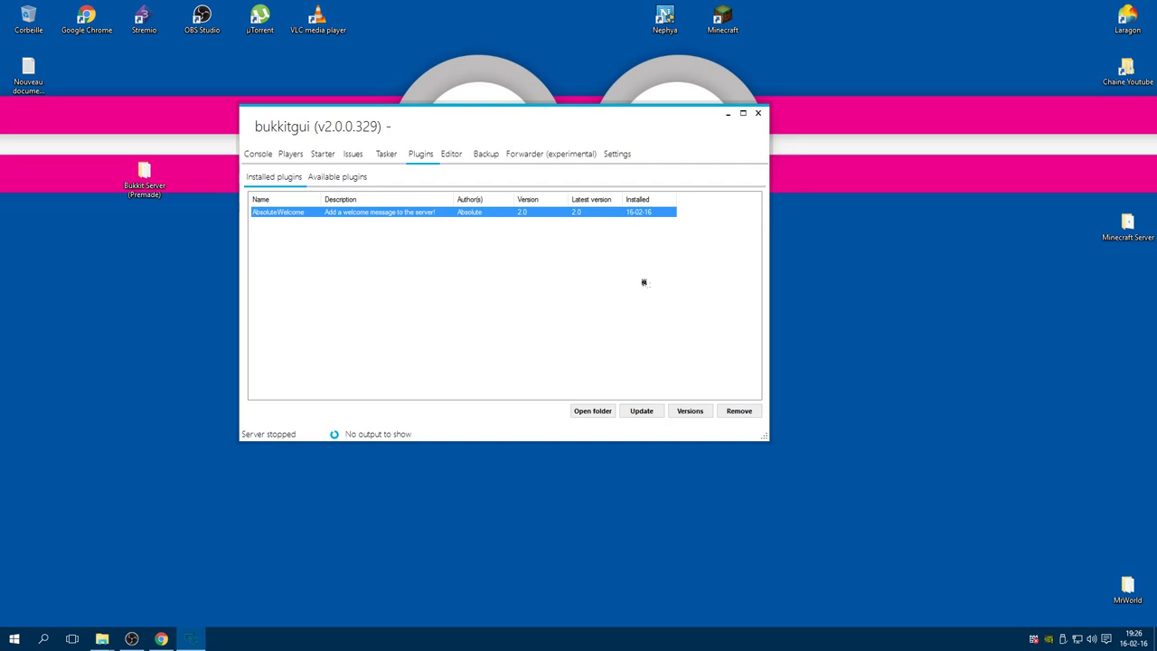
{"action": "right_click", "coordinate": [354, 216]}
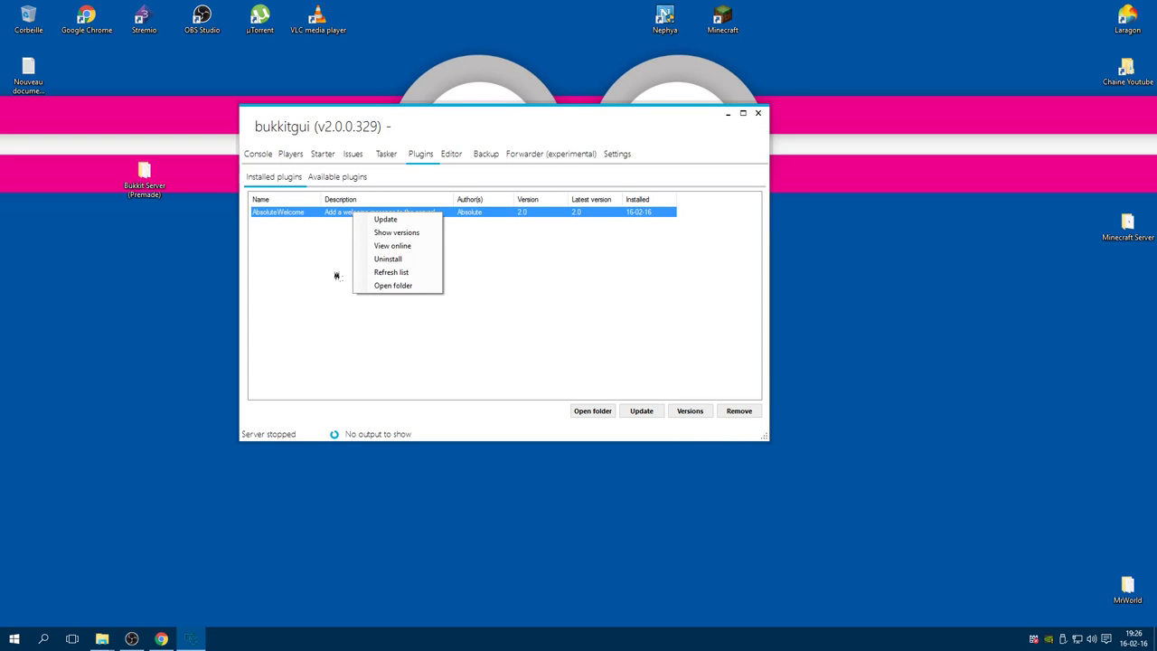
{"action": "left_click", "coordinate": [380, 285]}
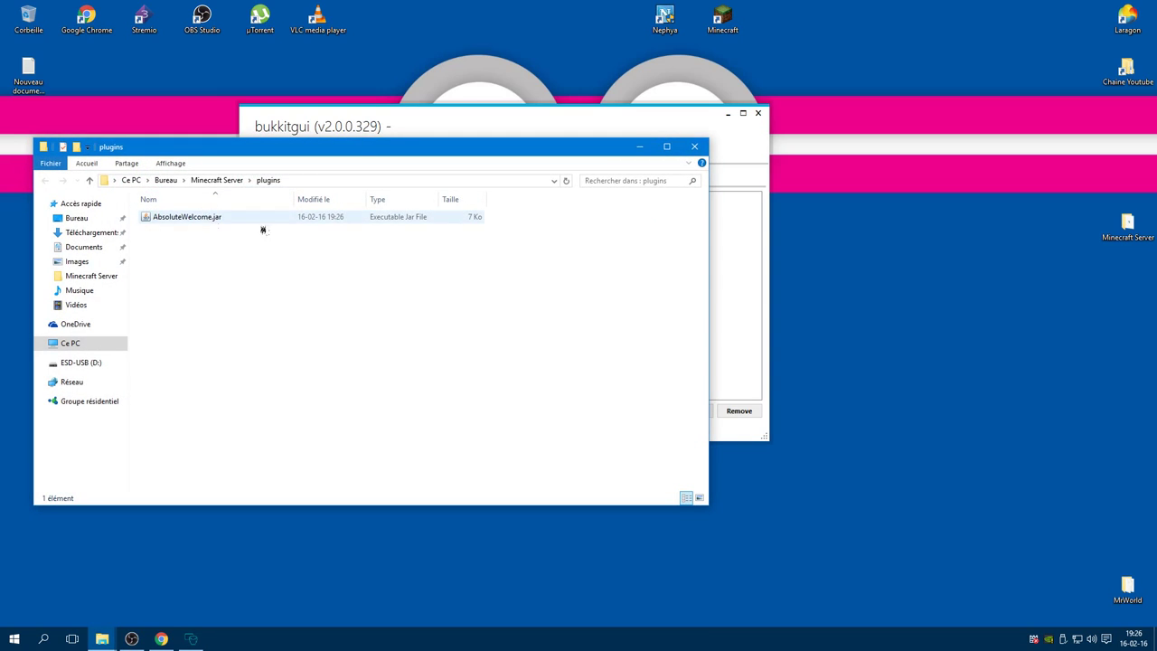
{"action": "left_click", "coordinate": [694, 147]}
Install the AboutUs 3.0 plugin from the available plugins and check it in the installed plugins list
{"action": "left_click", "coordinate": [361, 177]}
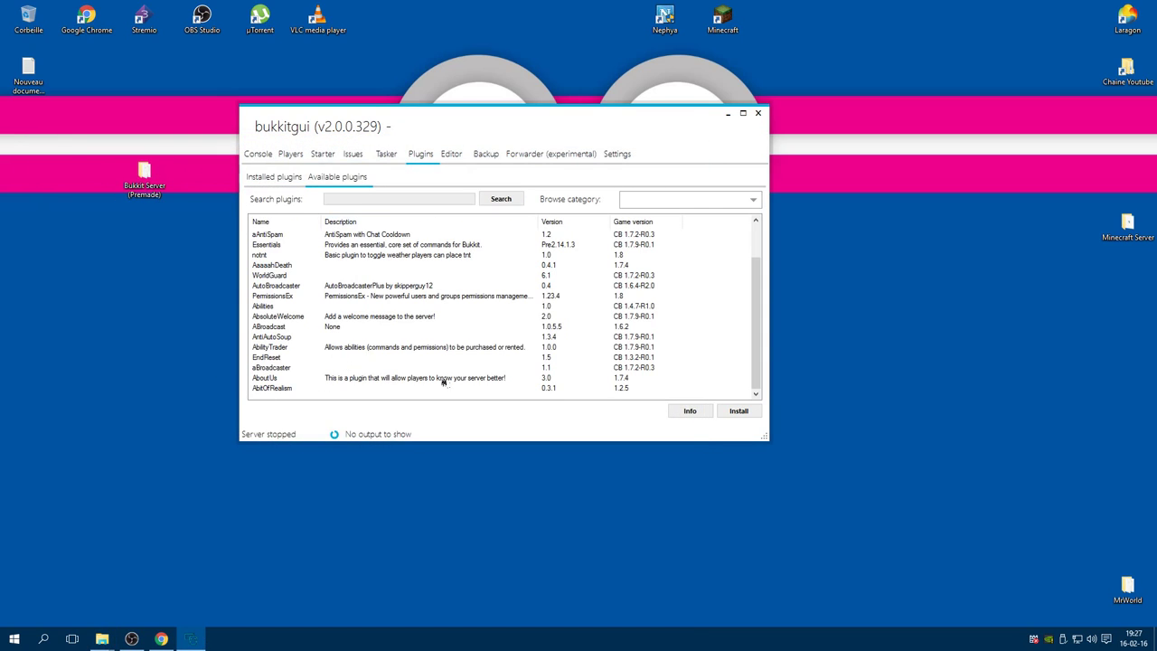
{"action": "left_click", "coordinate": [277, 379]}
{"action": "left_click", "coordinate": [713, 411]}
{"action": "left_click", "coordinate": [624, 318]}
{"action": "left_click", "coordinate": [692, 320]}
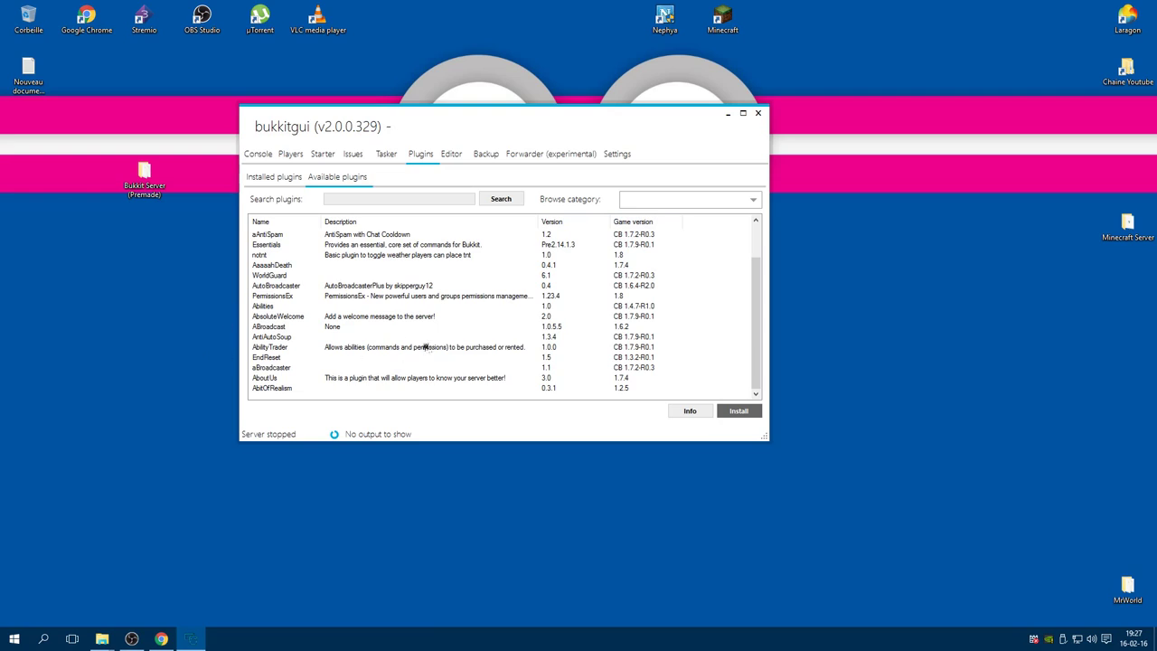
{"action": "left_click", "coordinate": [289, 178]}
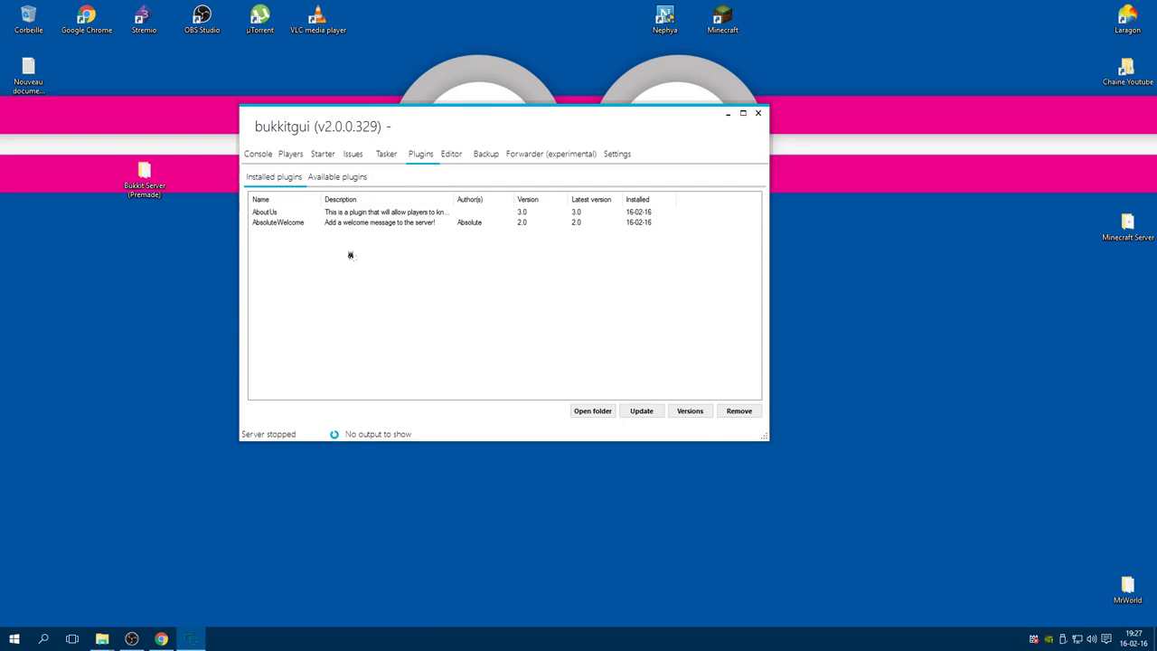
Start the server from the console for the first time
{"action": "left_click", "coordinate": [257, 155]}
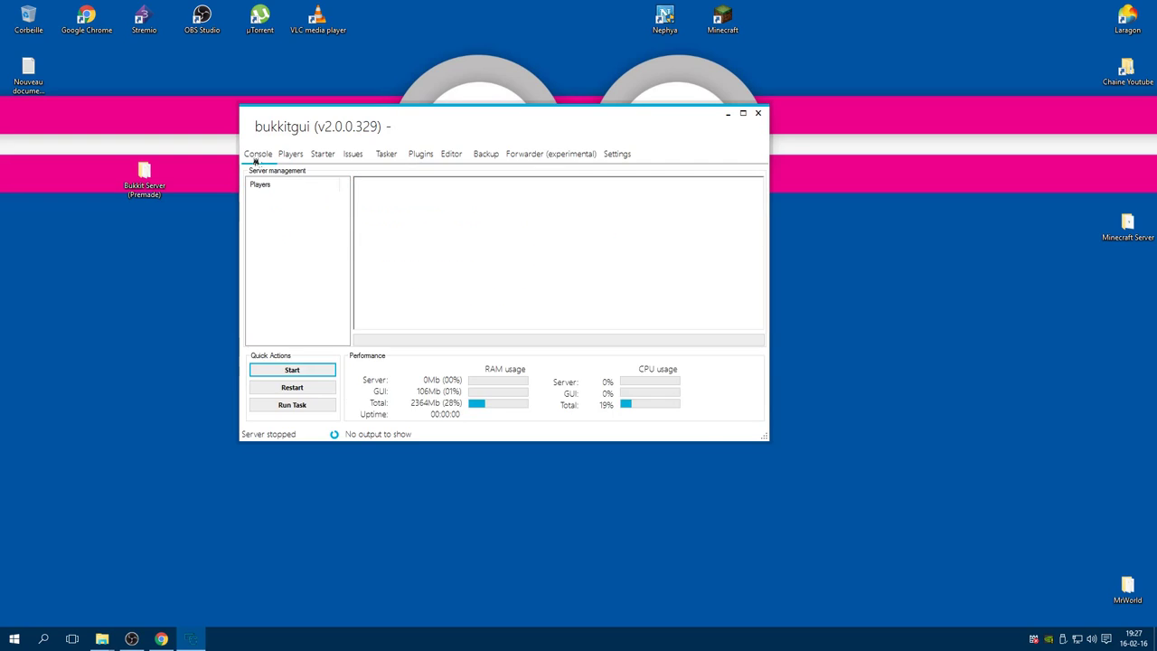
{"action": "left_click", "coordinate": [291, 369]}
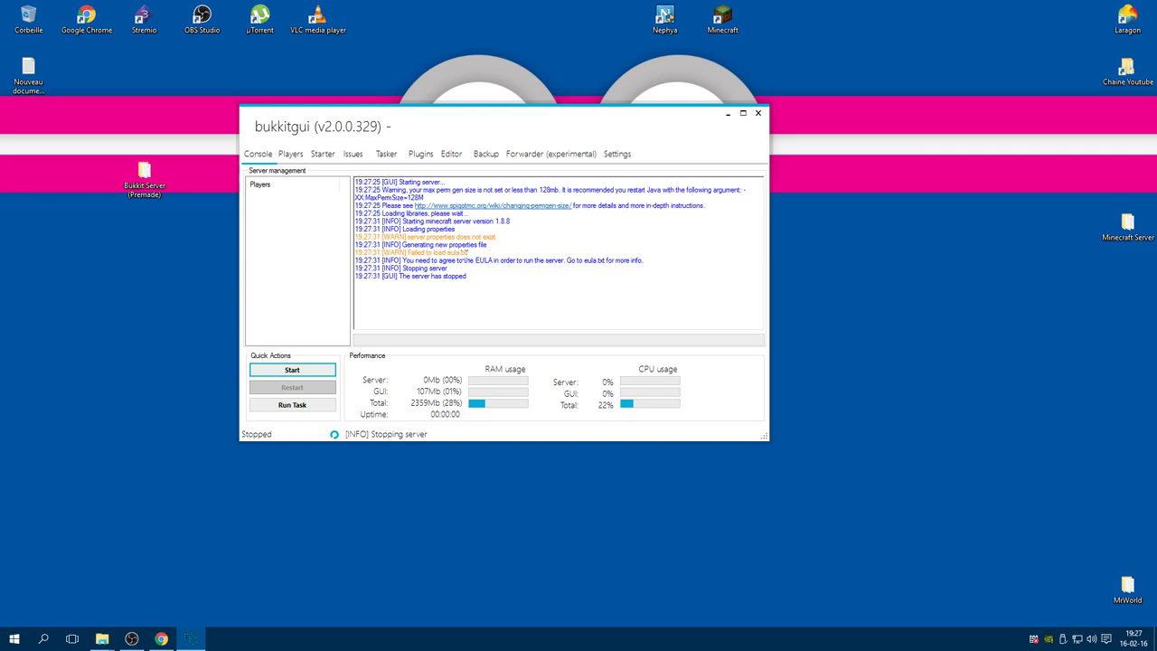
Set eula=true in eula.txt in the Minecraft Server folder and save the file
{"action": "left_click", "coordinate": [105, 638]}
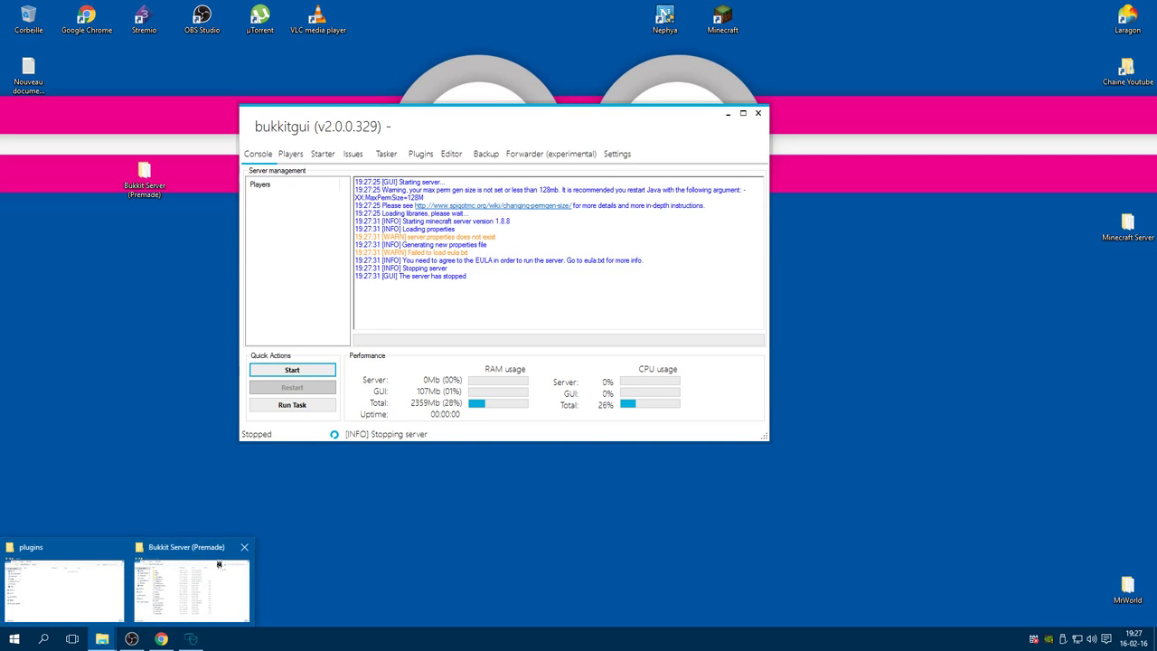
{"action": "left_click", "coordinate": [244, 546]}
{"action": "left_click", "coordinate": [73, 587]}
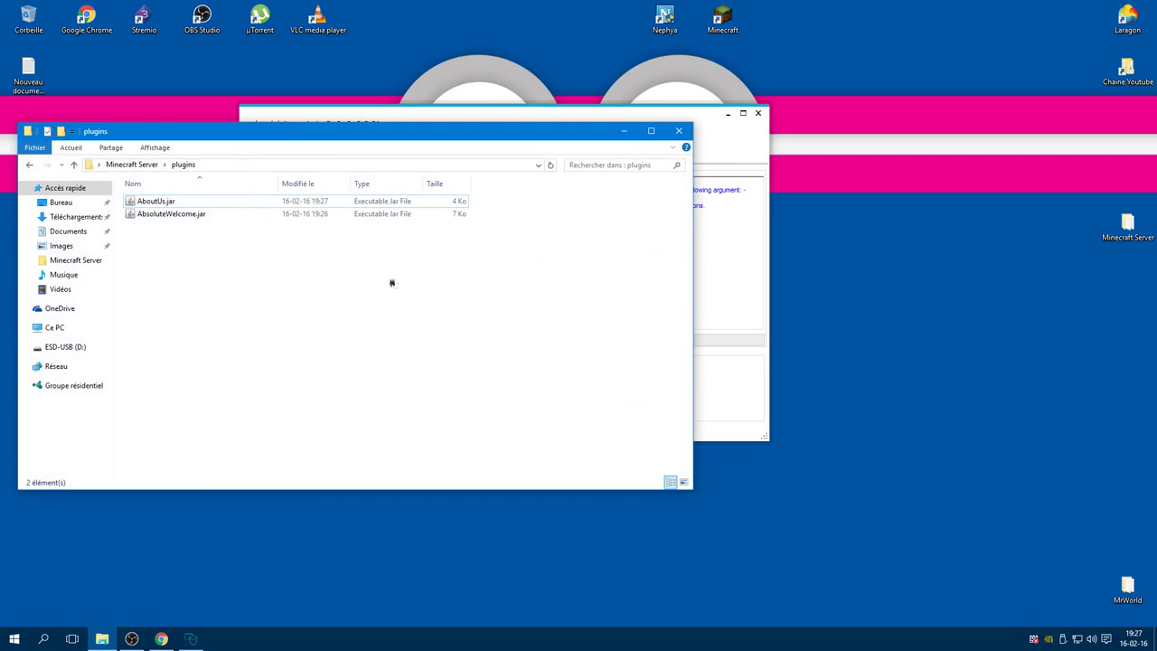
{"action": "left_click", "coordinate": [30, 166]}
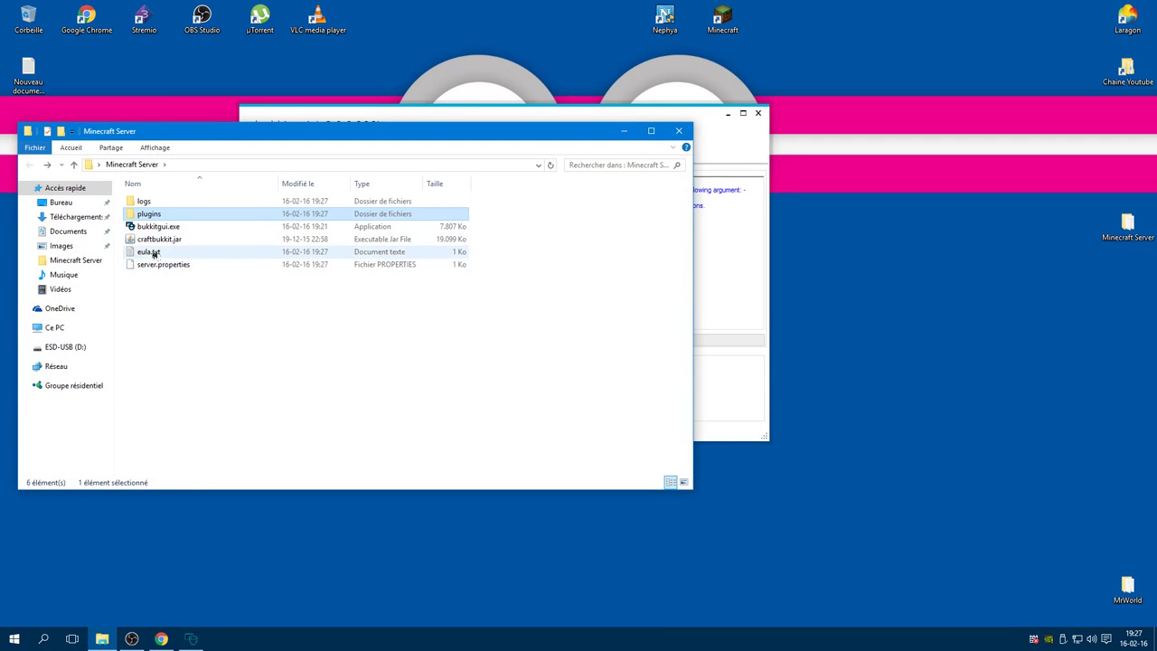
{"action": "double_click", "coordinate": [155, 252]}
{"action": "left_click_drag", "start_coordinate": [289, 211], "coordinate": [395, 214]}
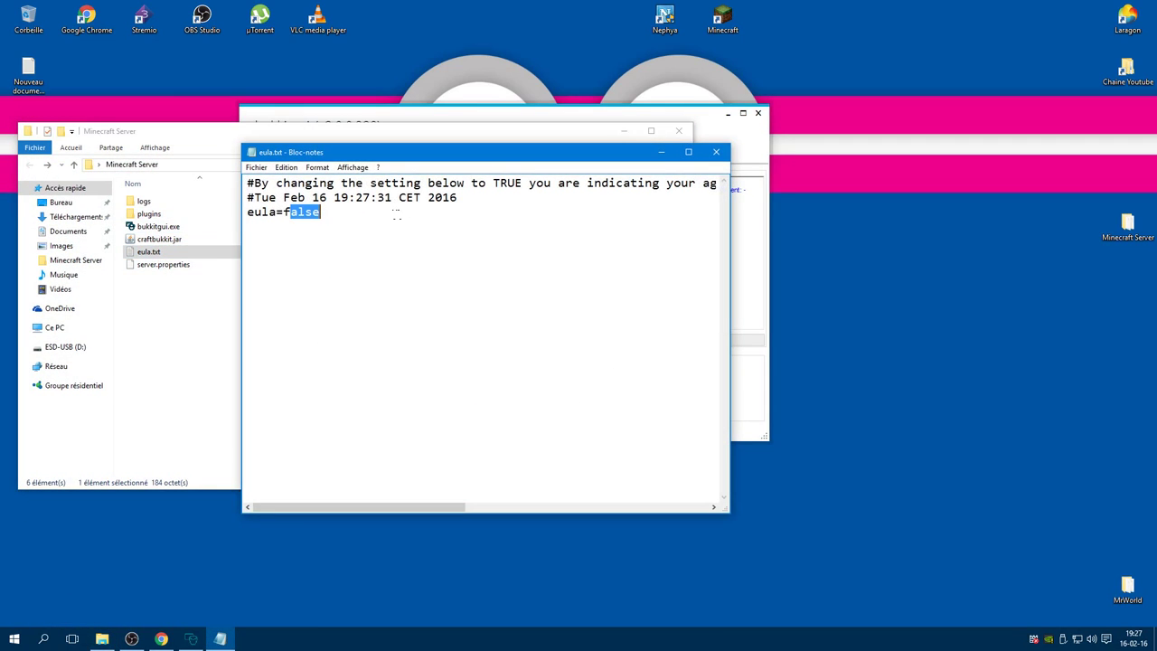
{"action": "key", "text": "BackSpace"}
{"action": "key", "text": "BackSpace"}
{"action": "type", "text": "true"}
{"action": "left_click", "coordinate": [716, 151]}
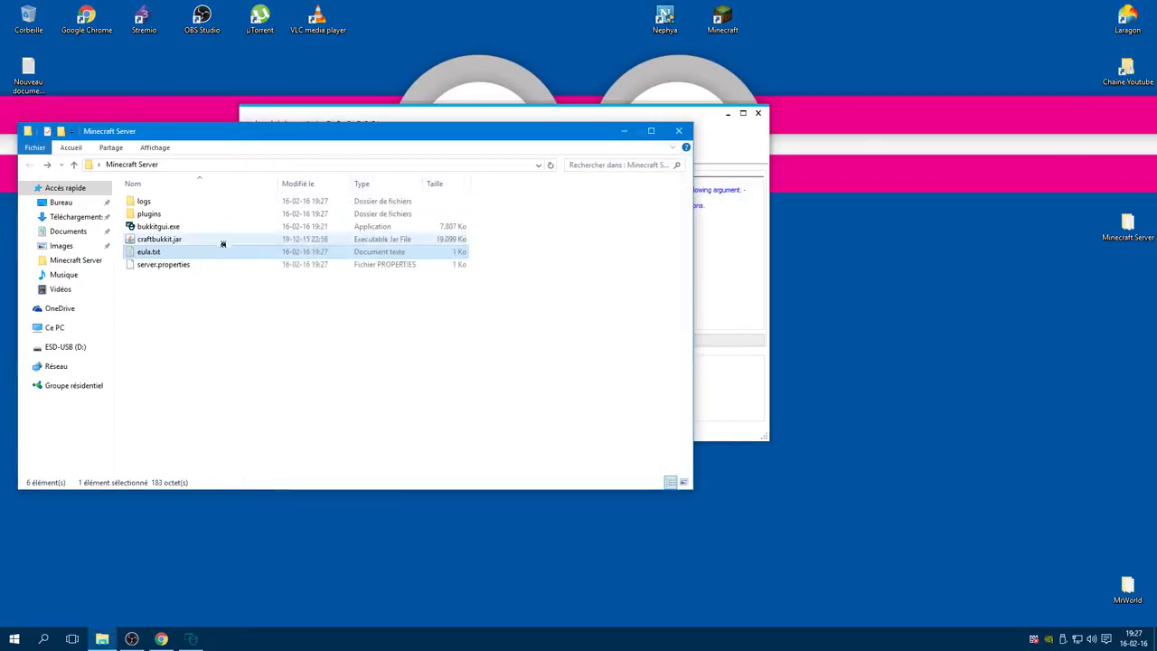
Start the server again and allow Java through the Windows firewall on both private and public networks
{"action": "left_click", "coordinate": [623, 131]}
{"action": "left_click", "coordinate": [292, 369]}
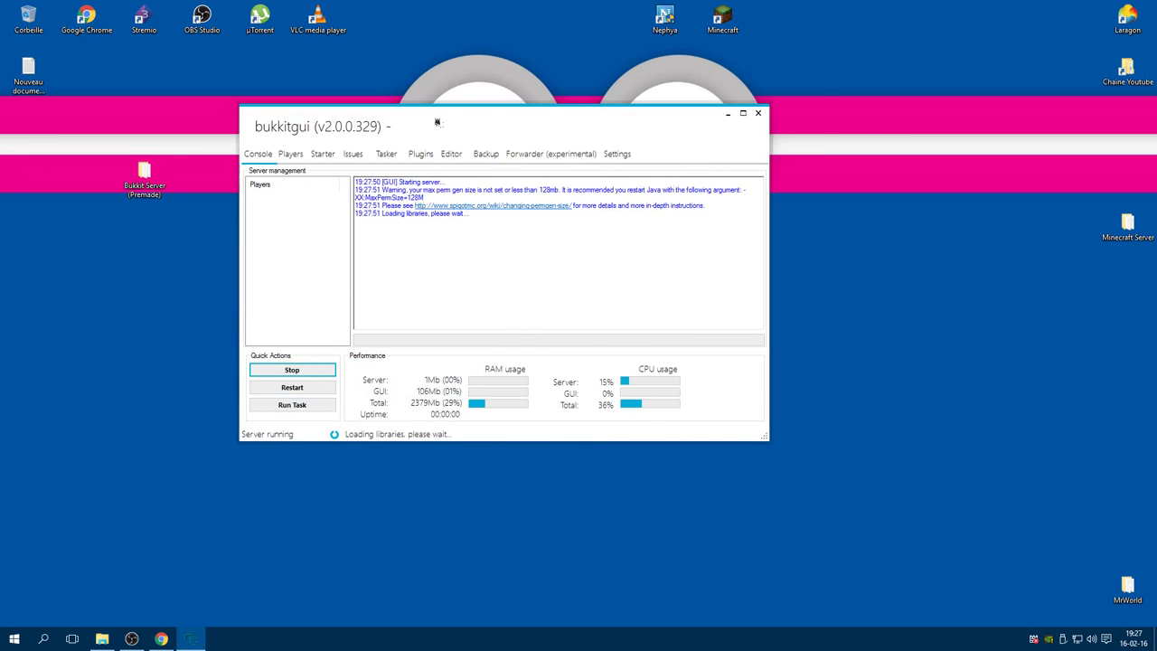
{"action": "left_click_drag", "start_coordinate": [434, 119], "coordinate": [582, 113]}
{"action": "left_click_drag", "start_coordinate": [145, 185], "coordinate": [88, 86]}
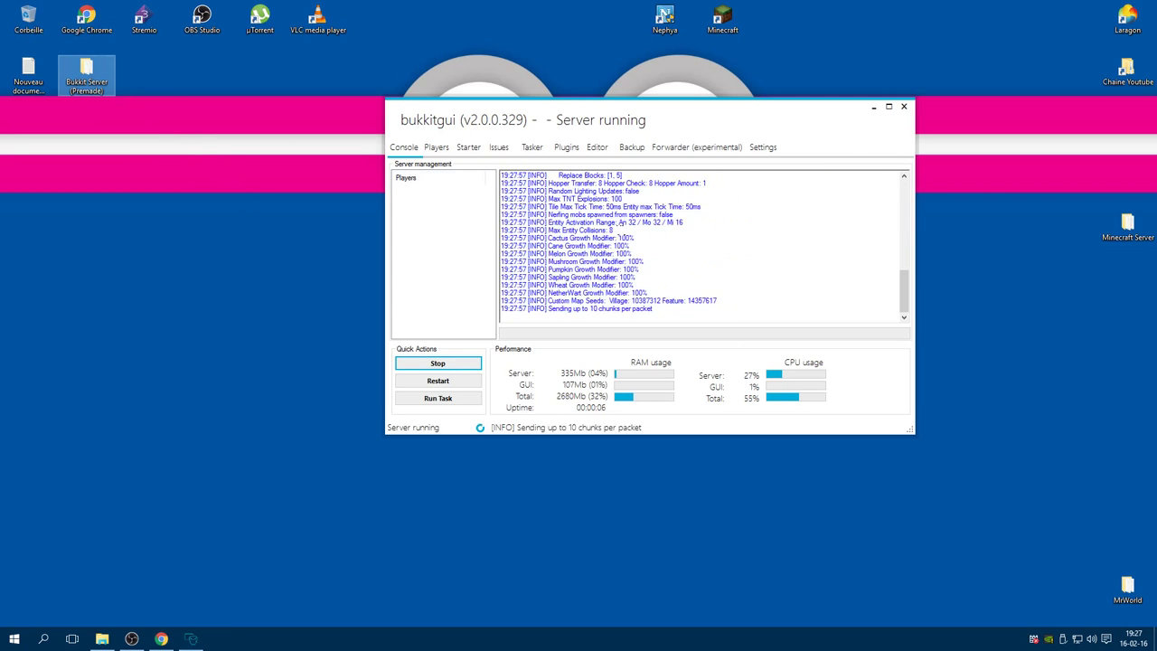
{"action": "left_click", "coordinate": [441, 373]}
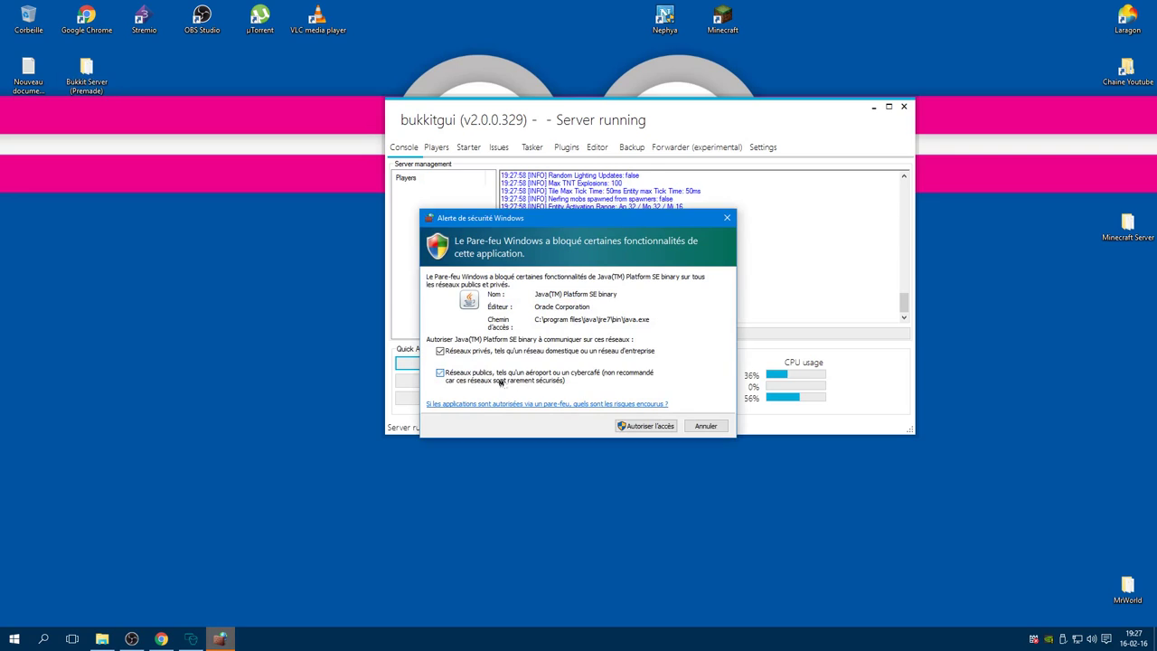
{"action": "left_click", "coordinate": [646, 425]}
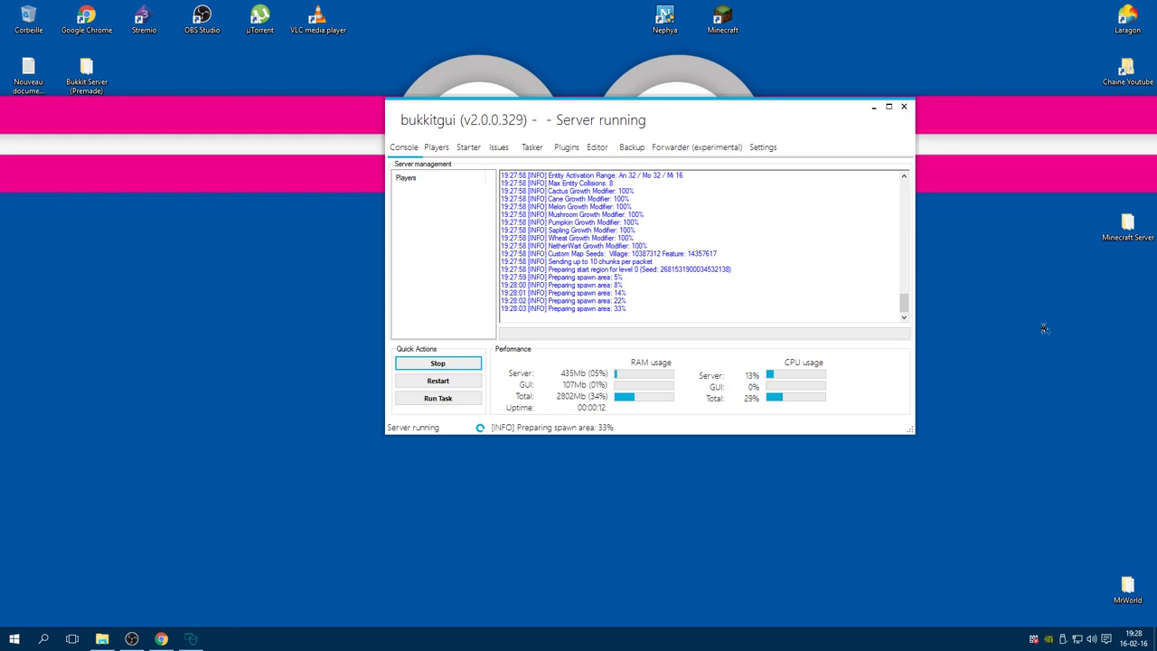
Move the MrWorld folder to the desktop's opposite side and look through its data and playerdata folders
{"action": "left_click_drag", "start_coordinate": [1126, 586], "coordinate": [12, 233]}
{"action": "left_click", "coordinate": [4, 240]}
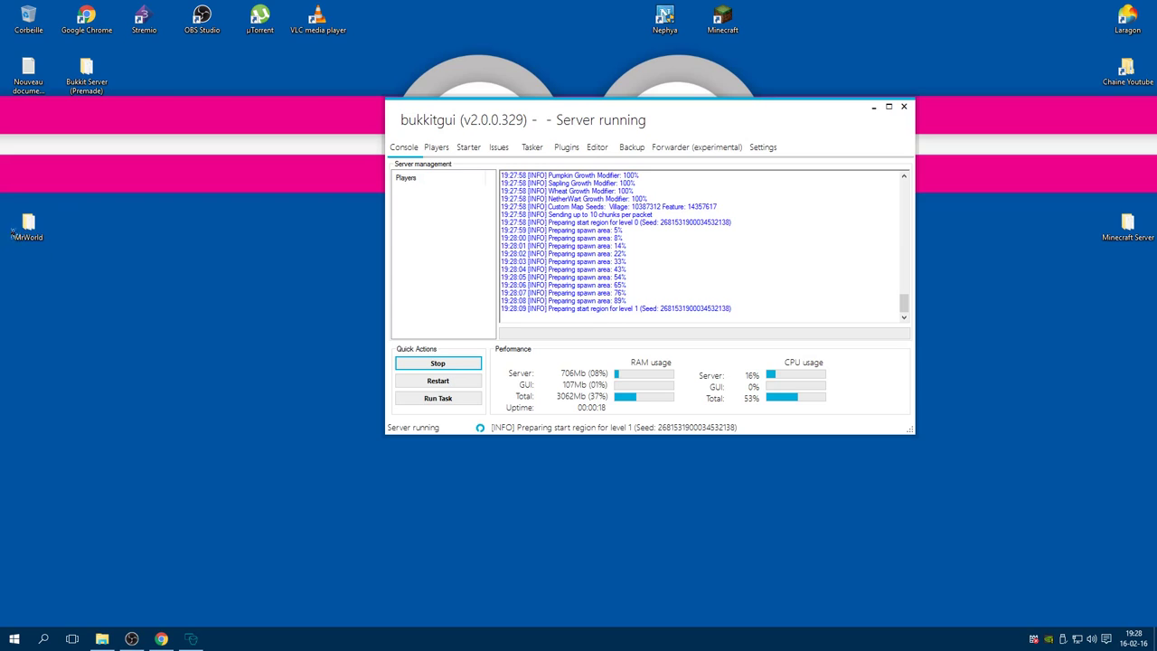
{"action": "double_click", "coordinate": [28, 225]}
{"action": "left_click_drag", "start_coordinate": [939, 121], "coordinate": [700, 93]}
{"action": "double_click", "coordinate": [380, 158]}
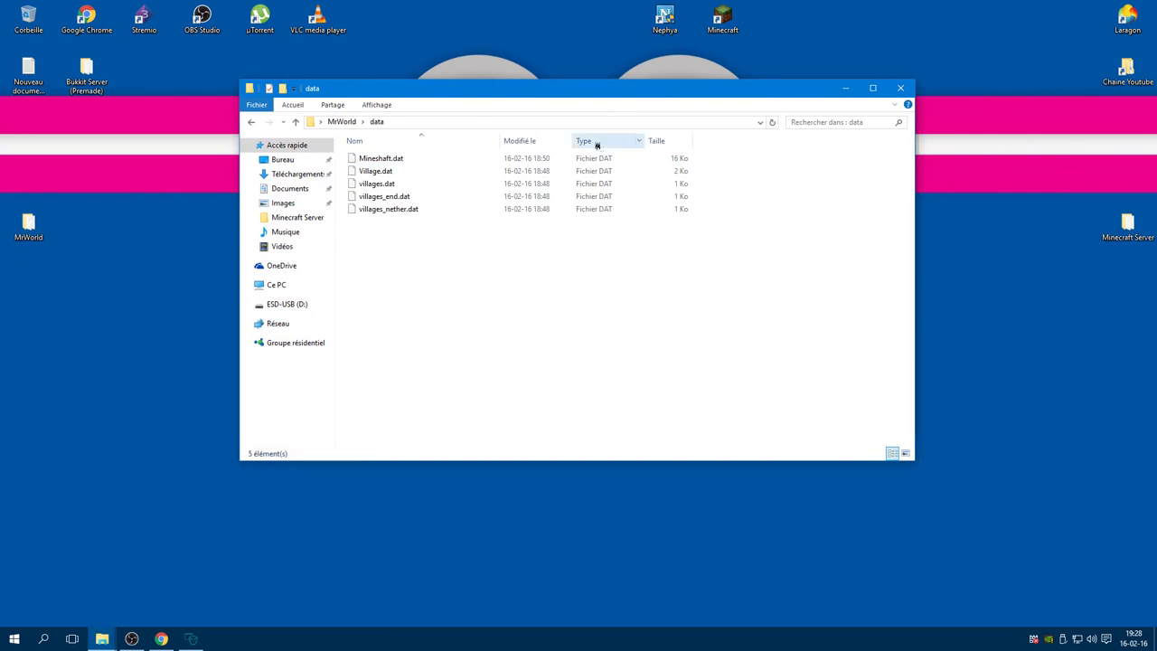
{"action": "left_click", "coordinate": [252, 124]}
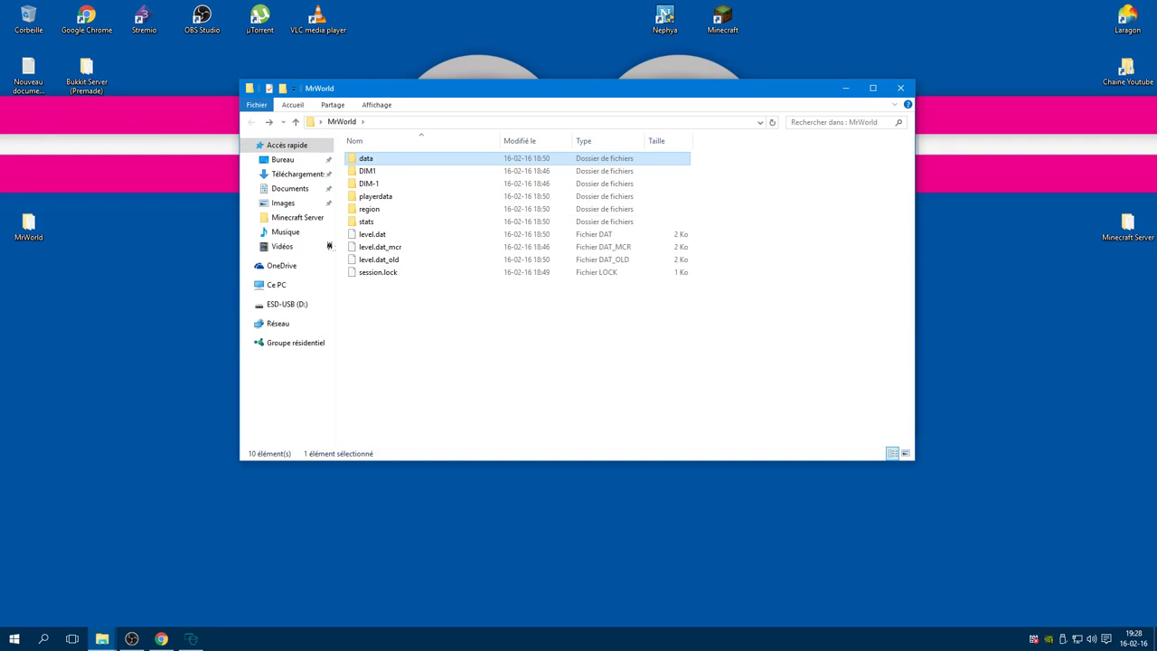
{"action": "double_click", "coordinate": [397, 199]}
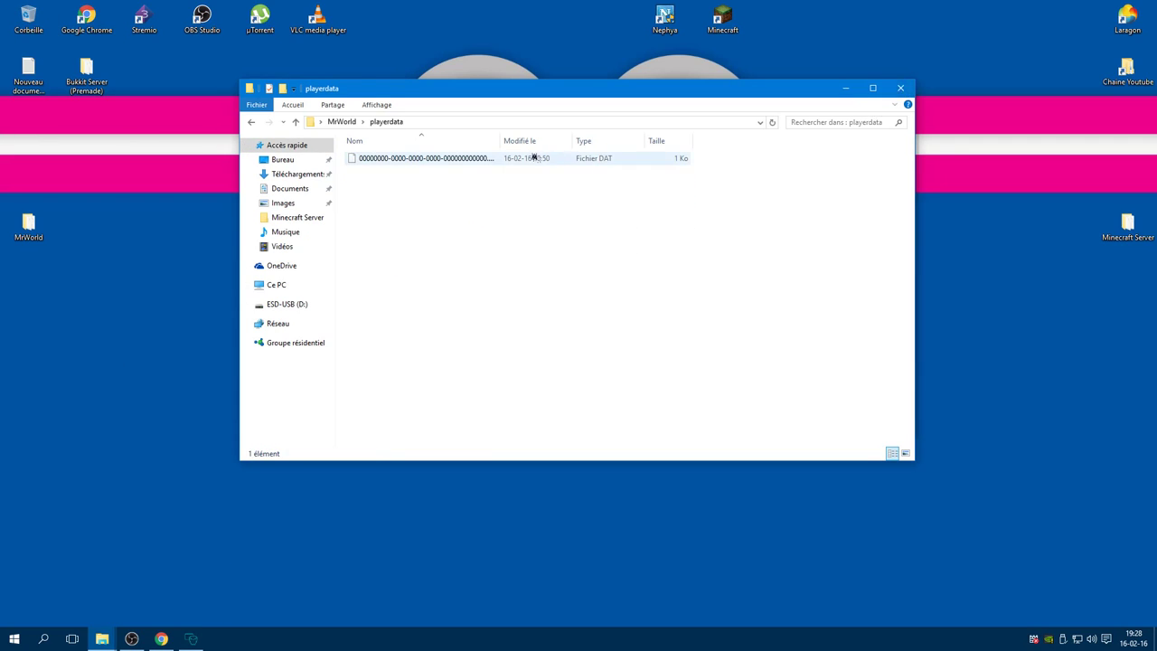
{"action": "left_click_drag", "start_coordinate": [500, 140], "coordinate": [545, 141]}
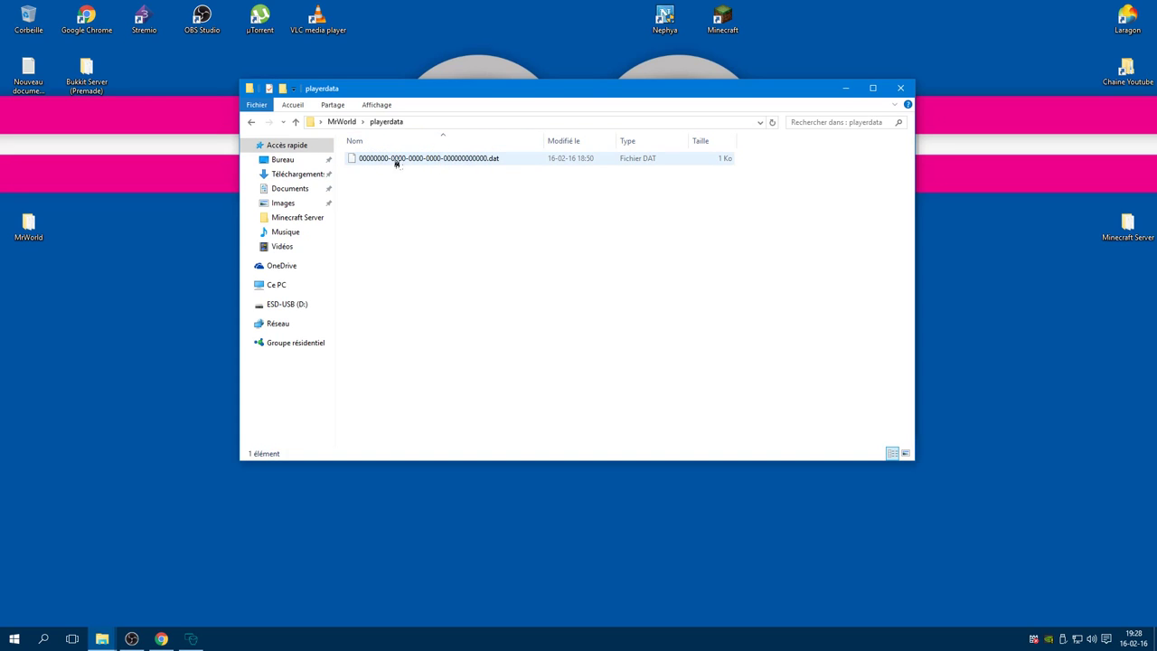
{"action": "left_click", "coordinate": [251, 121]}
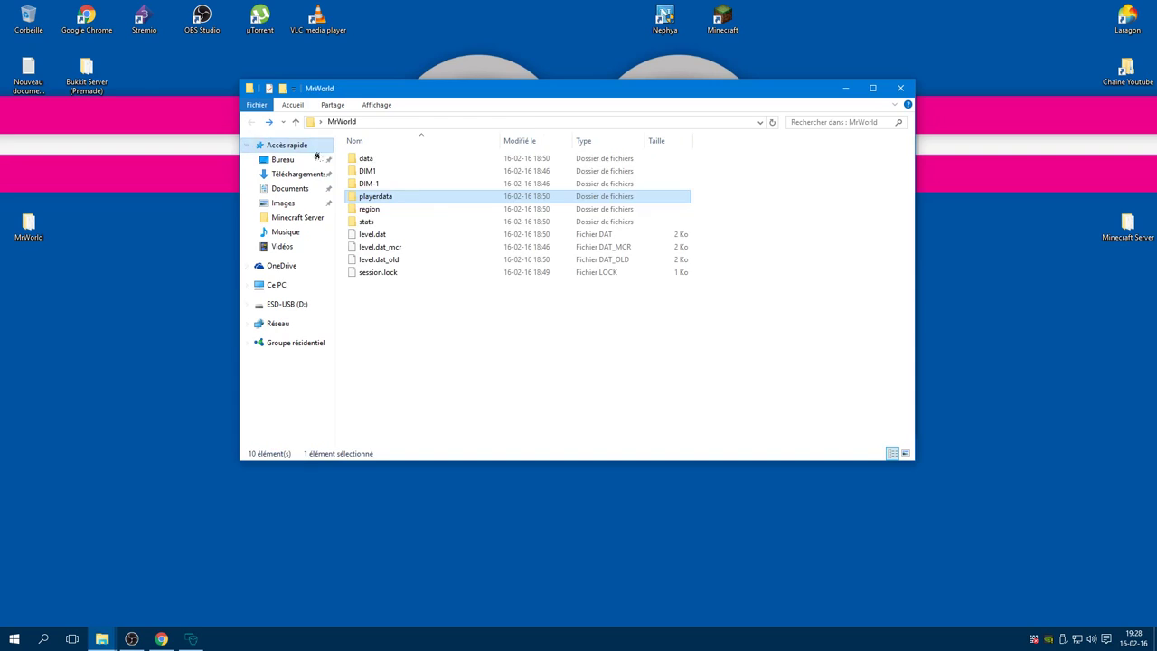
{"action": "double_click", "coordinate": [387, 196]}
{"action": "left_click", "coordinate": [894, 91]}
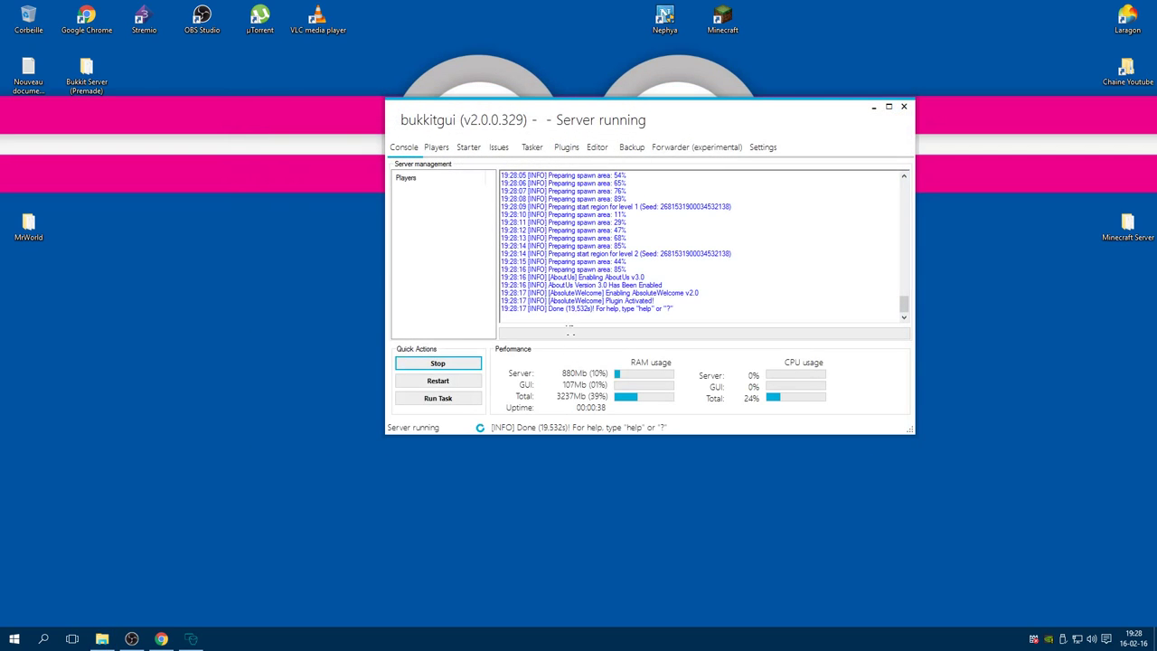
Review the server's startup log and the files generated in the Minecraft Server folder
{"action": "left_click_drag", "start_coordinate": [629, 135], "coordinate": [603, 128]}
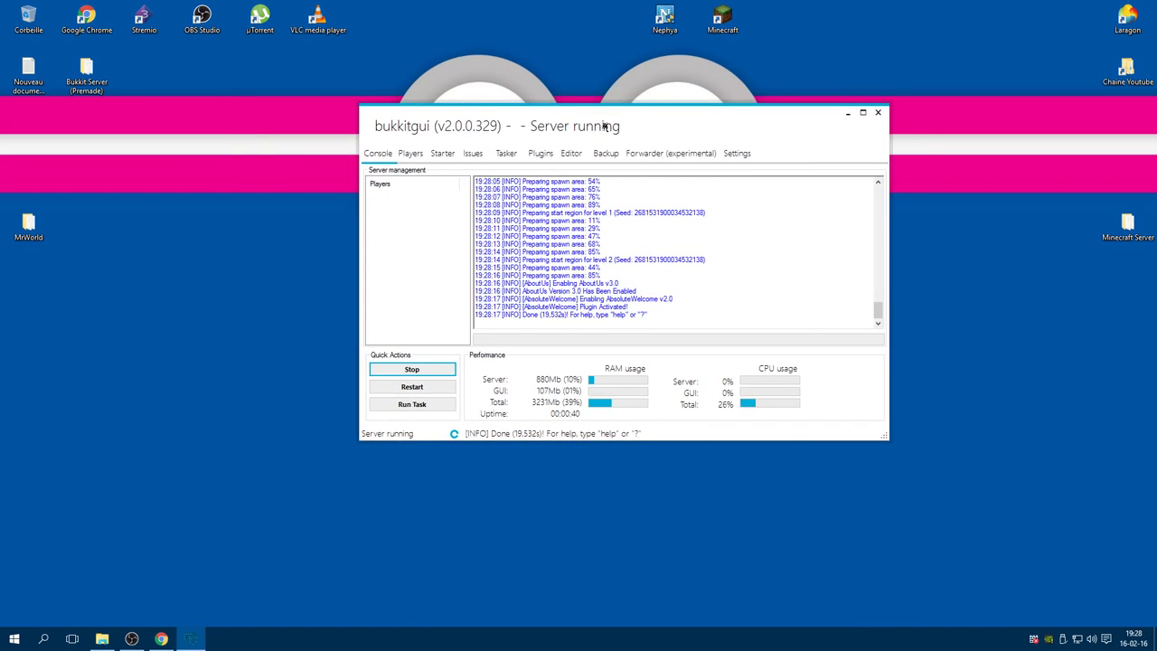
{"action": "scroll", "coordinate": [575, 303], "scroll_direction": "up", "scroll_amount": 1}
{"action": "scroll", "coordinate": [569, 307], "scroll_direction": "down", "scroll_amount": 1}
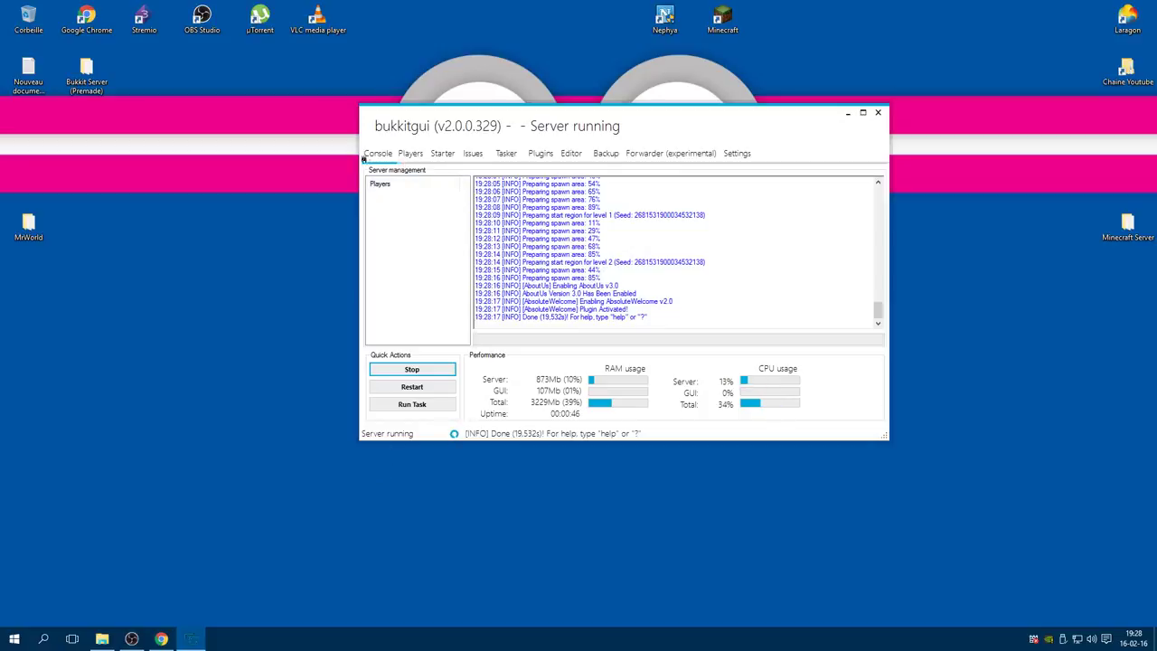
{"action": "left_click", "coordinate": [488, 340]}
{"action": "left_click_drag", "start_coordinate": [513, 112], "coordinate": [510, 66]}
{"action": "left_click", "coordinate": [103, 639]}
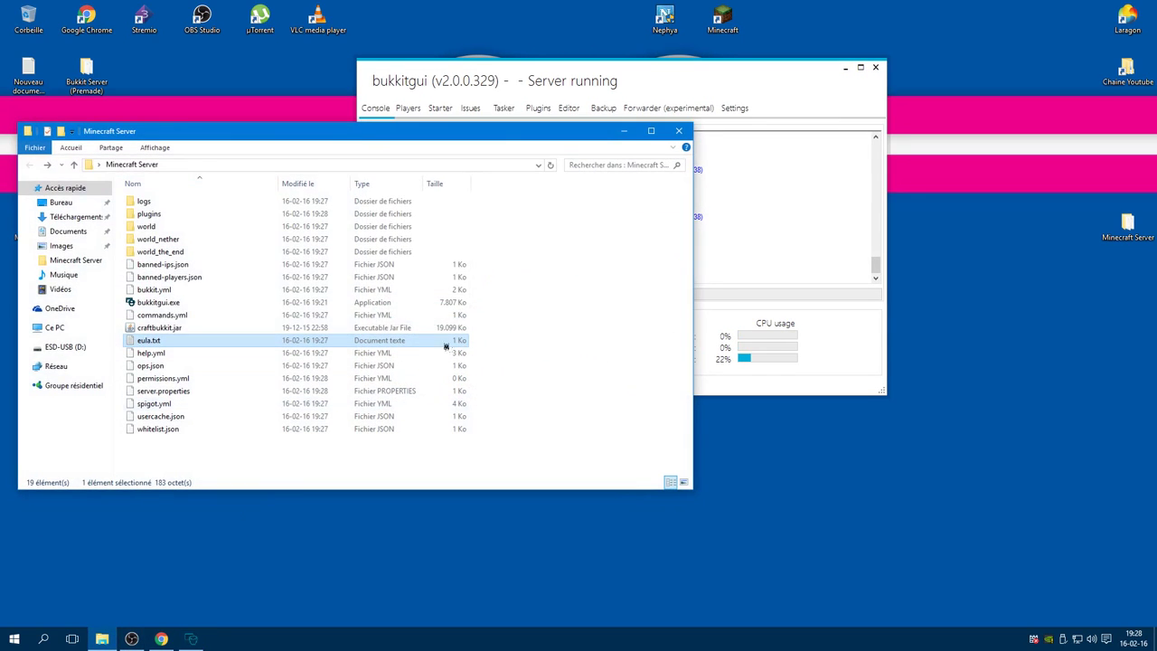
{"action": "left_click", "coordinate": [146, 332]}
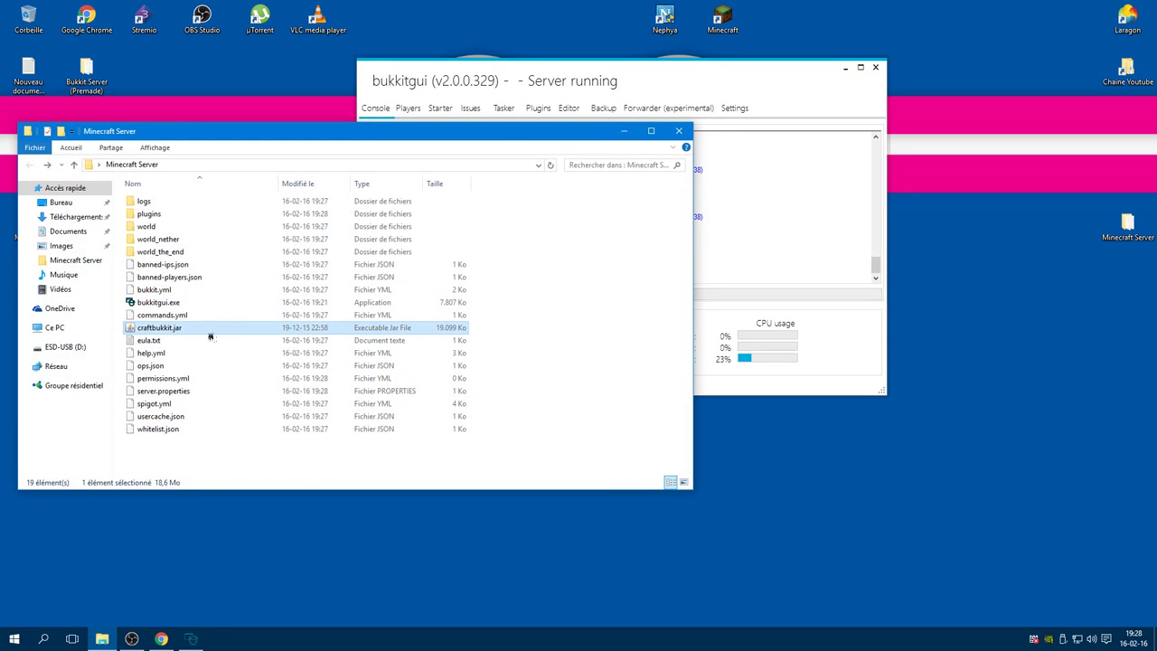
Grant operator rights to the server owner's player name with the op console command
{"action": "left_click", "coordinate": [739, 291]}
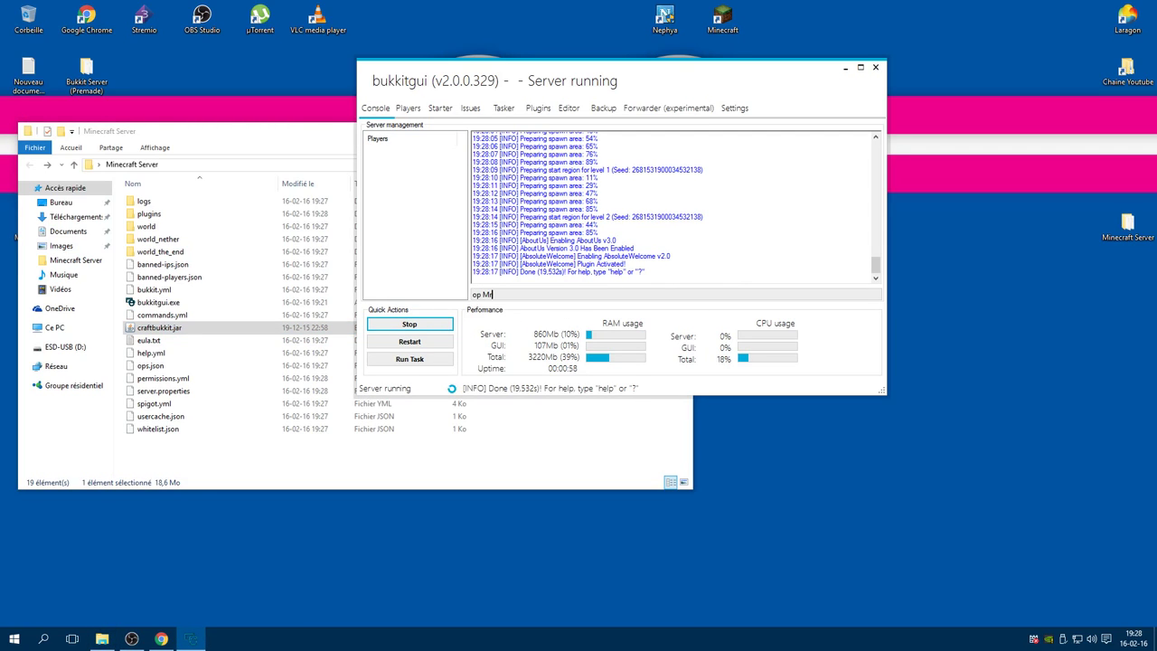
{"action": "type", "text": "lays"}
{"action": "key", "text": "Return"}
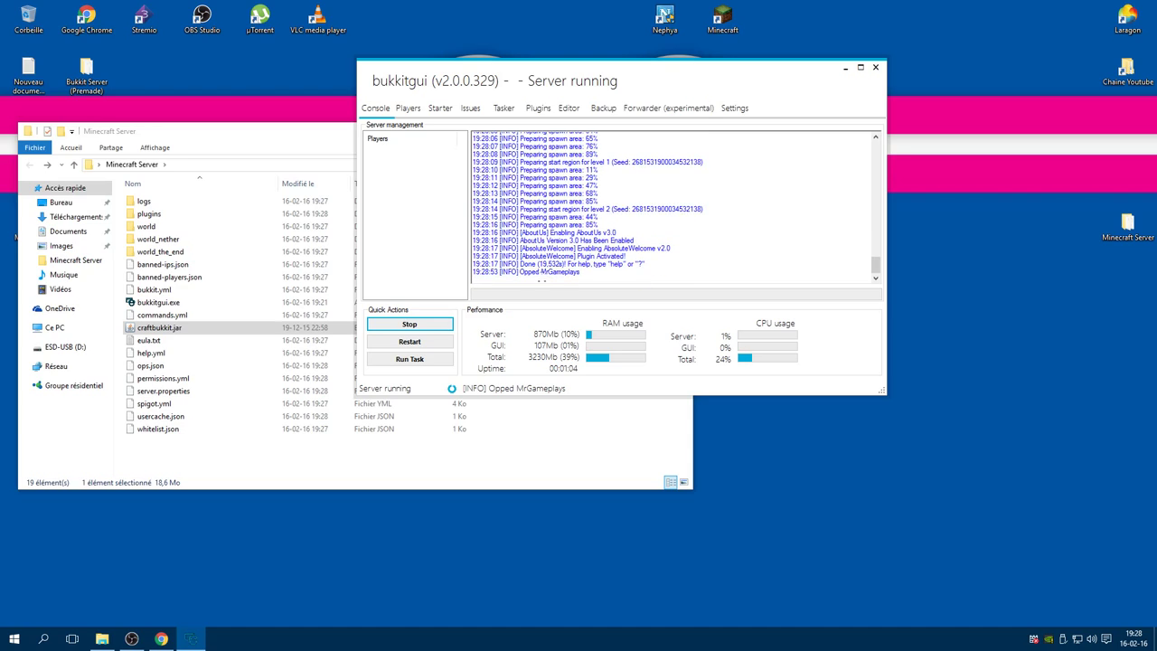
{"action": "left_click_drag", "start_coordinate": [547, 267], "coordinate": [586, 264]}
{"action": "left_click", "coordinate": [587, 270]}
Stop the server and close bukkitgui and the browser window
{"action": "left_click_drag", "start_coordinate": [649, 79], "coordinate": [550, 125]}
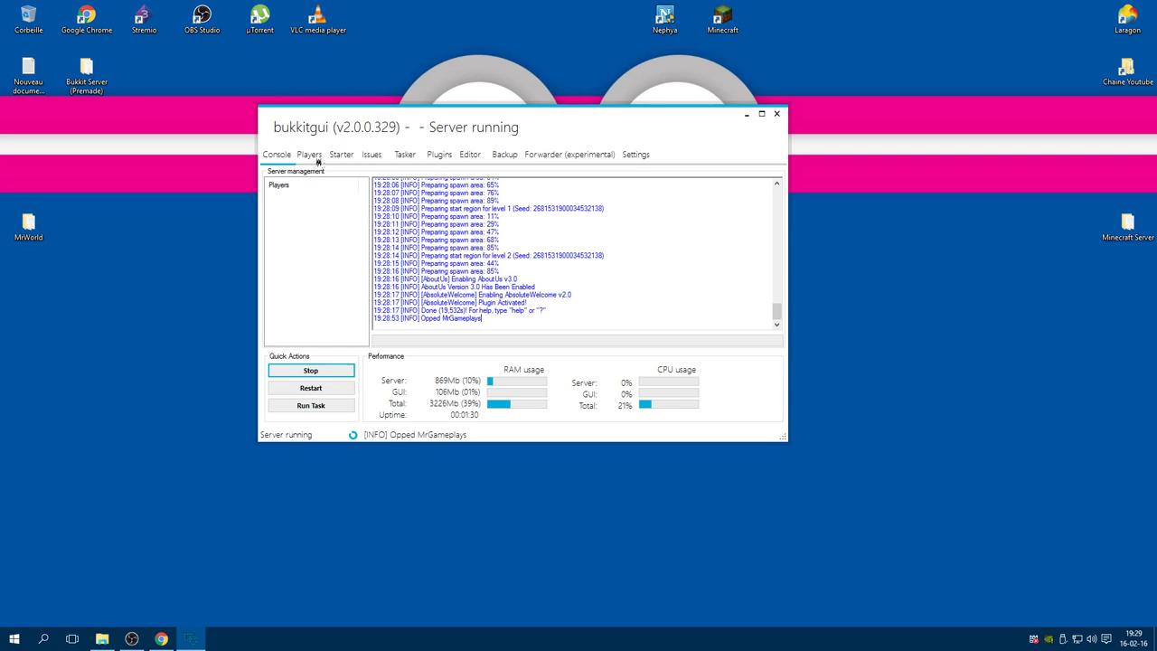
{"action": "left_click", "coordinate": [308, 371]}
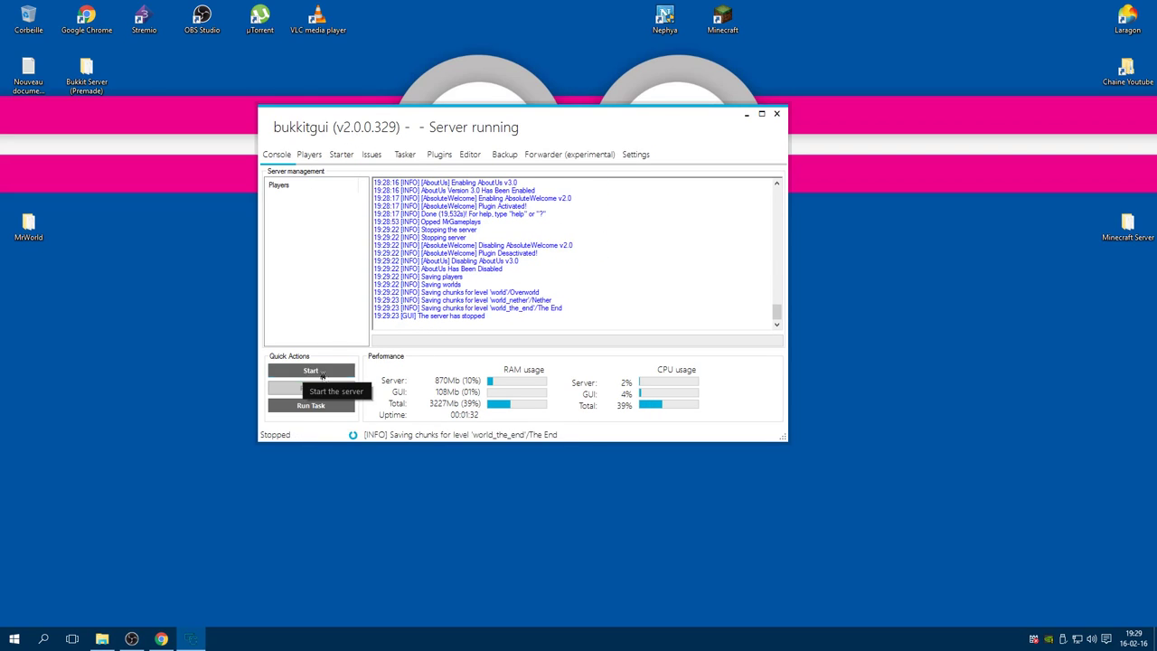
{"action": "left_click", "coordinate": [776, 115]}
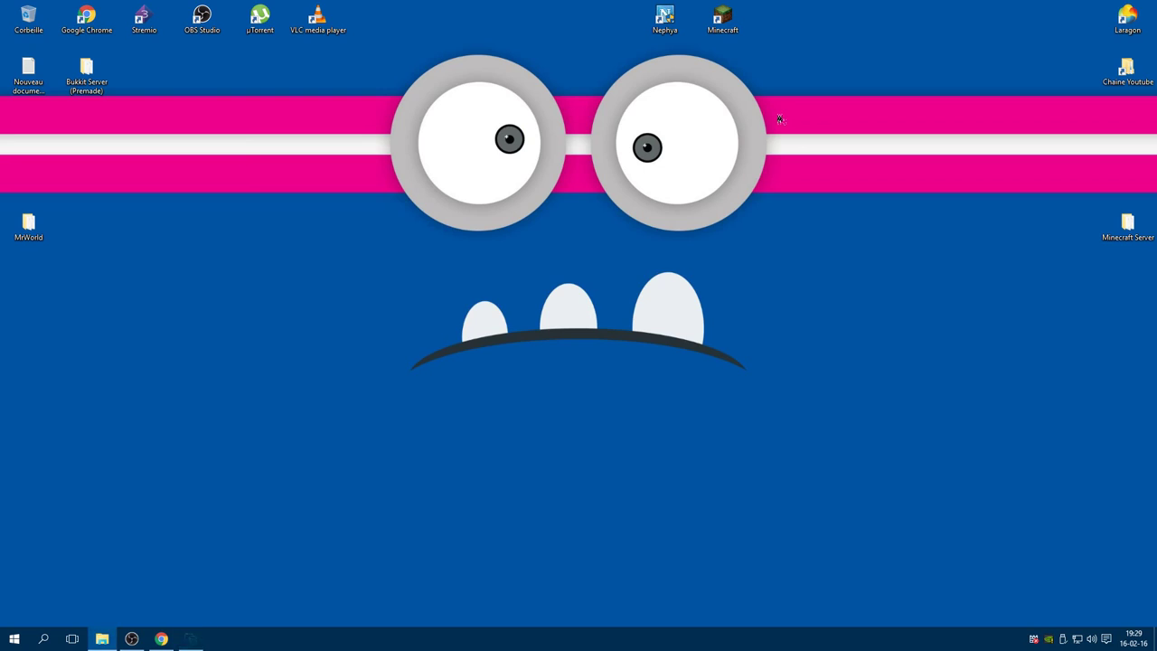
{"action": "left_click", "coordinate": [161, 638]}
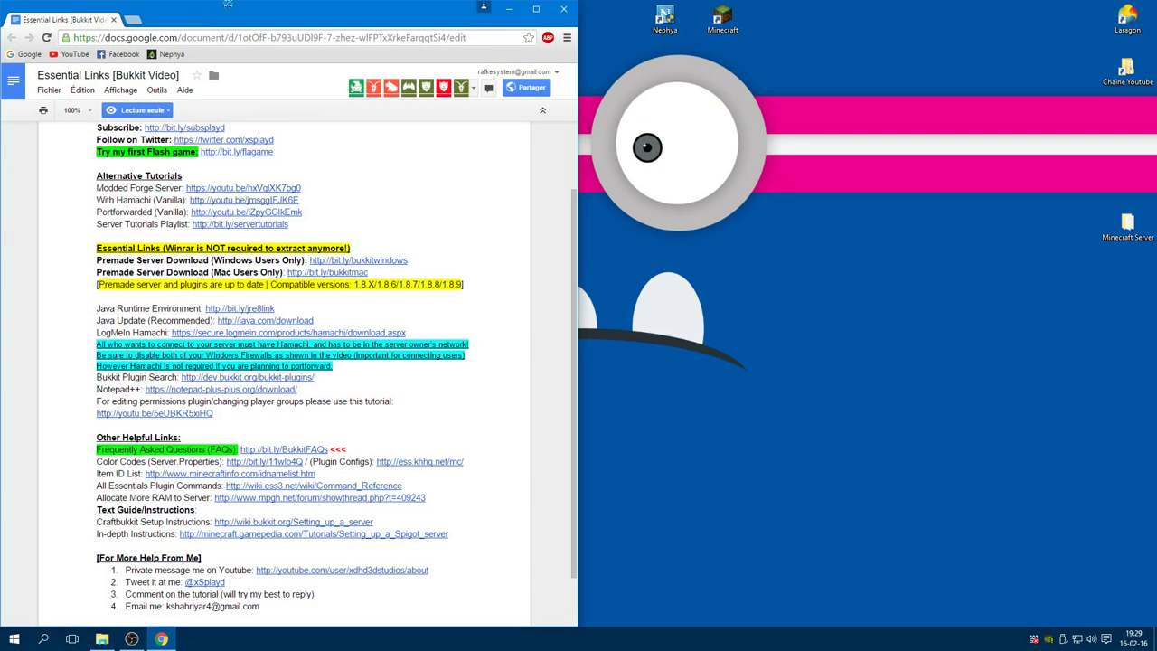
{"action": "left_click", "coordinate": [564, 9]}
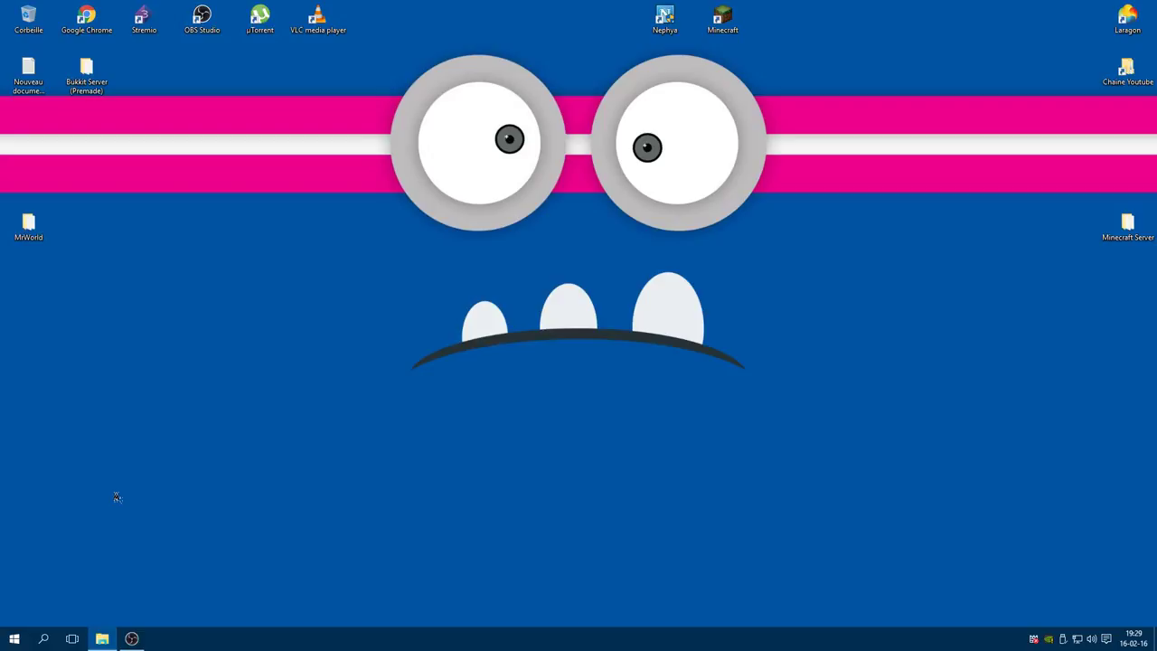
Launch cmd from the Run dialog and move its window to the middle of the desktop
{"action": "key", "text": "super+r"}
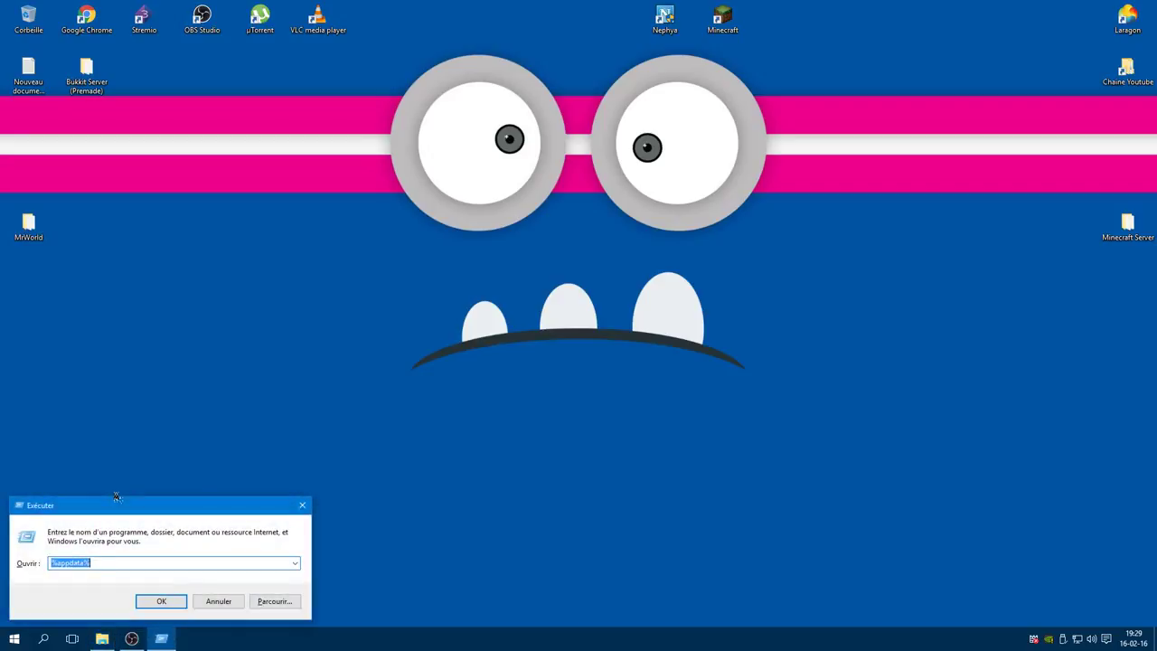
{"action": "left_click_drag", "start_coordinate": [101, 496], "coordinate": [514, 180]}
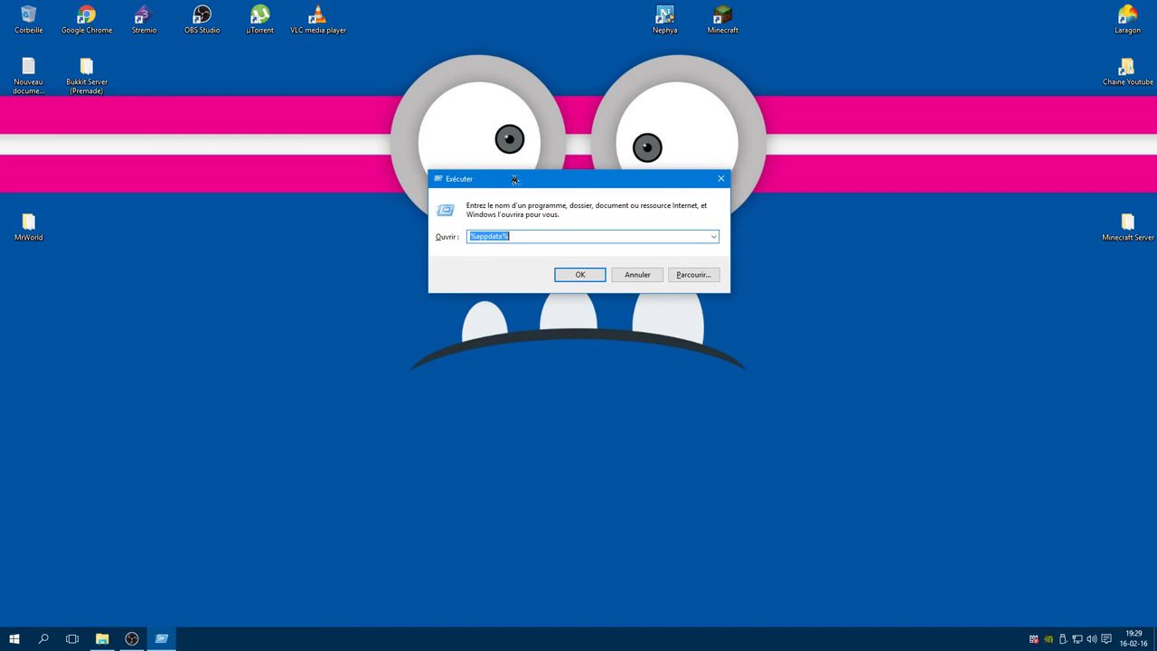
{"action": "key", "text": "BackSpace"}
{"action": "type", "text": "cmd"}
{"action": "key", "text": "Return"}
{"action": "left_click_drag", "start_coordinate": [207, 106], "coordinate": [307, 172]}
{"action": "left_click_drag", "start_coordinate": [398, 169], "coordinate": [426, 194]}
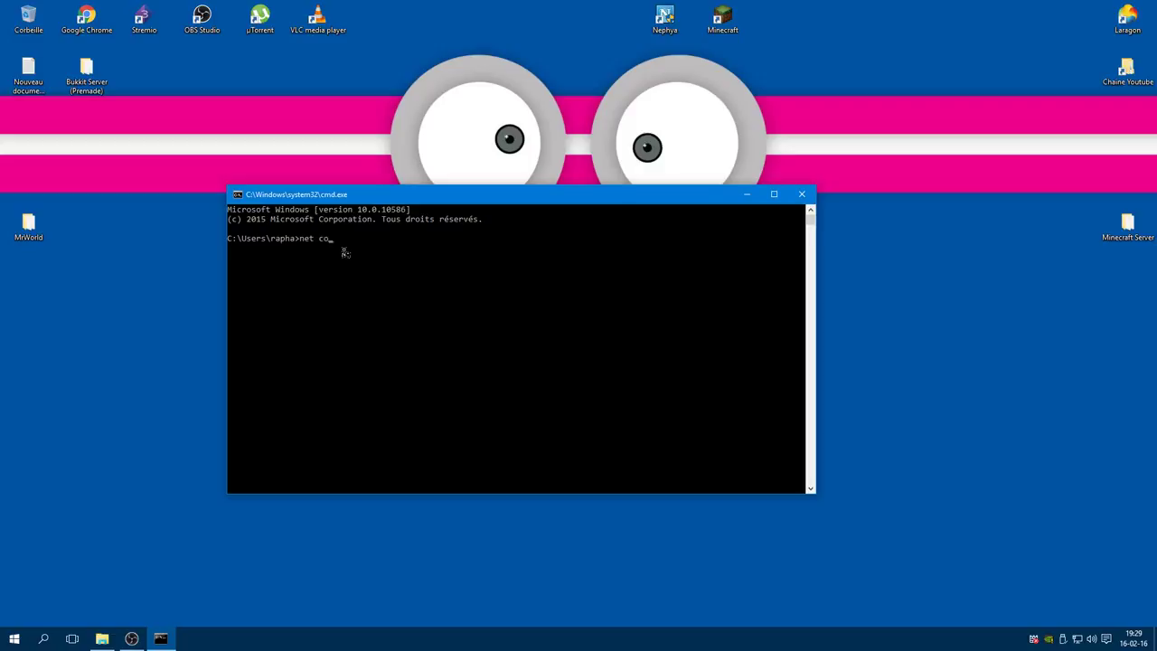
Try the commands net config and netconfig, and clear the screen with cls
{"action": "type", "text": "g"}
{"action": "key", "text": "Return"}
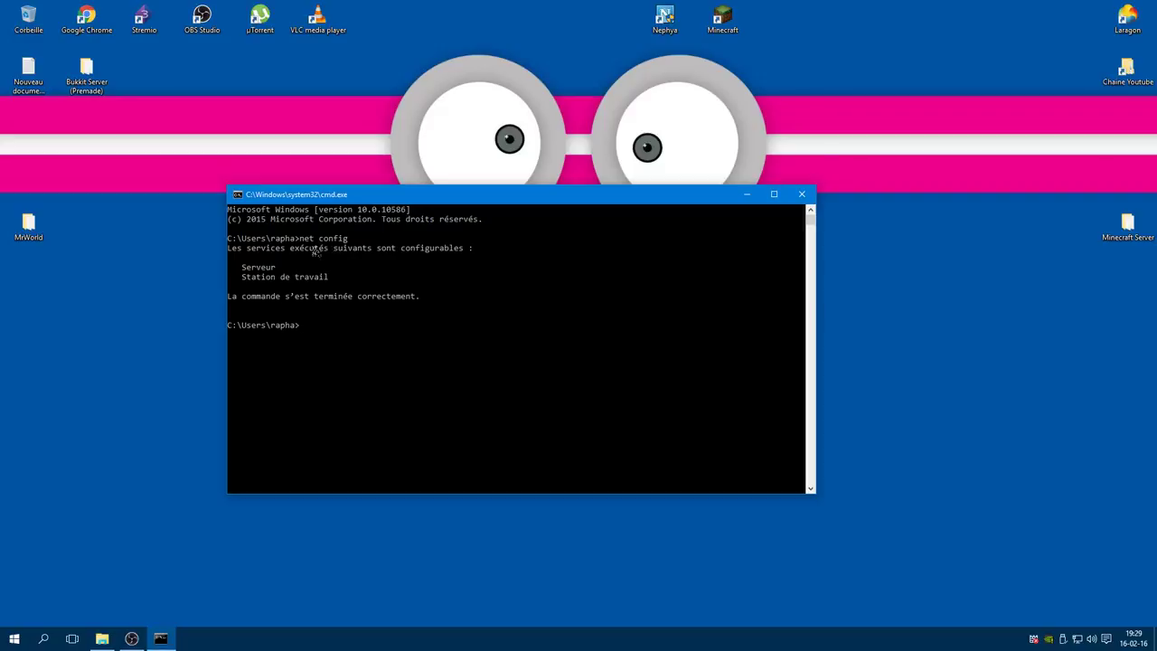
{"action": "type", "text": "netconfig"}
{"action": "key", "text": "Return"}
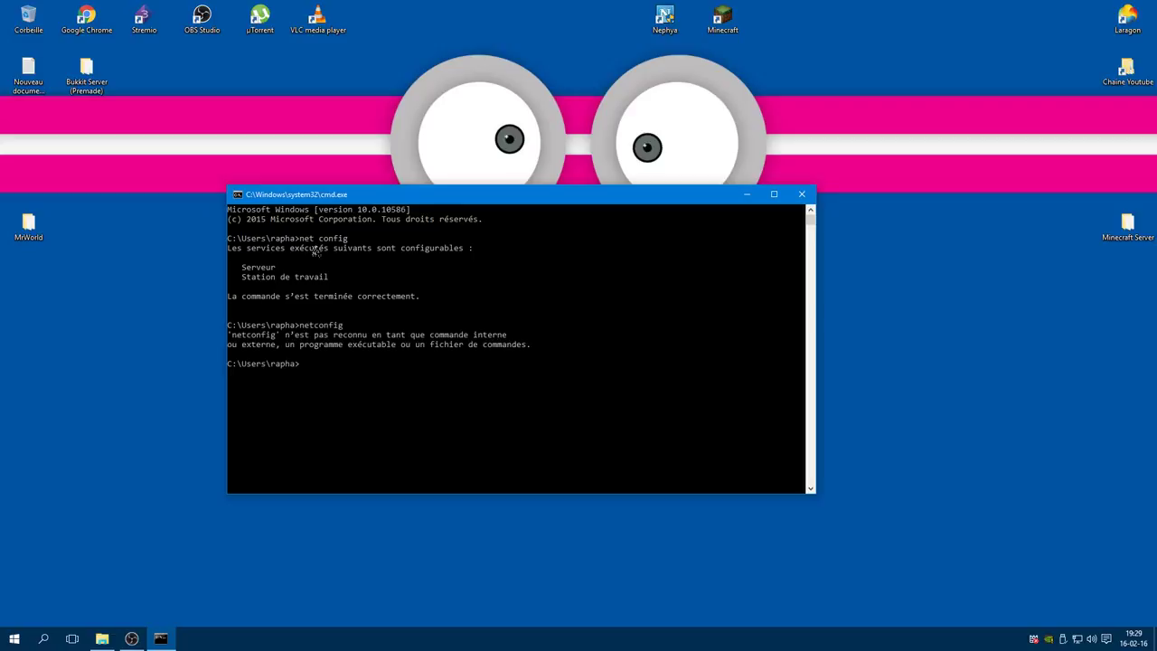
{"action": "type", "text": "cls"}
{"action": "key", "text": "Return"}
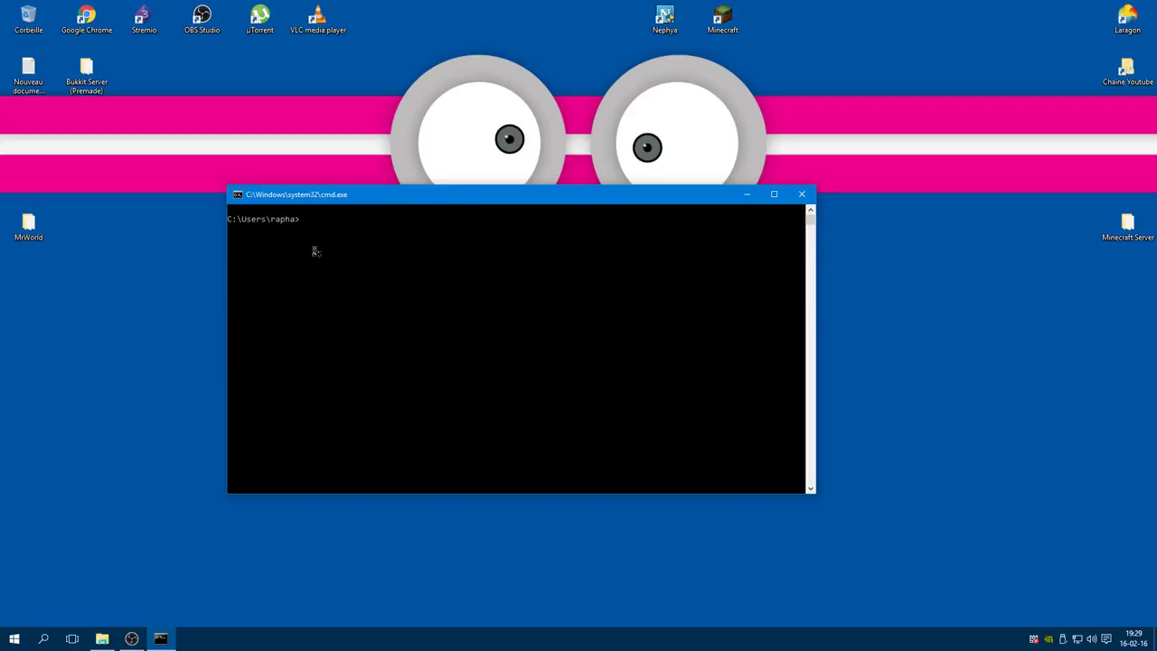
{"action": "double_click", "coordinate": [86, 18]}
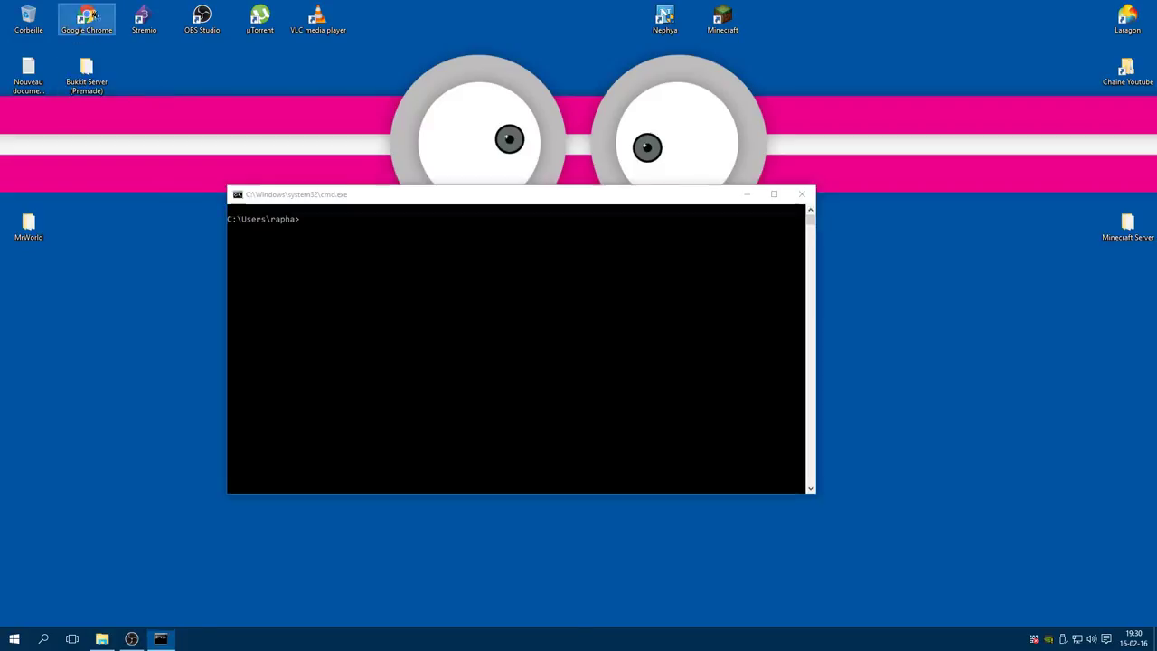
{"action": "type", "text": "g"}
{"action": "key", "text": "Return"}
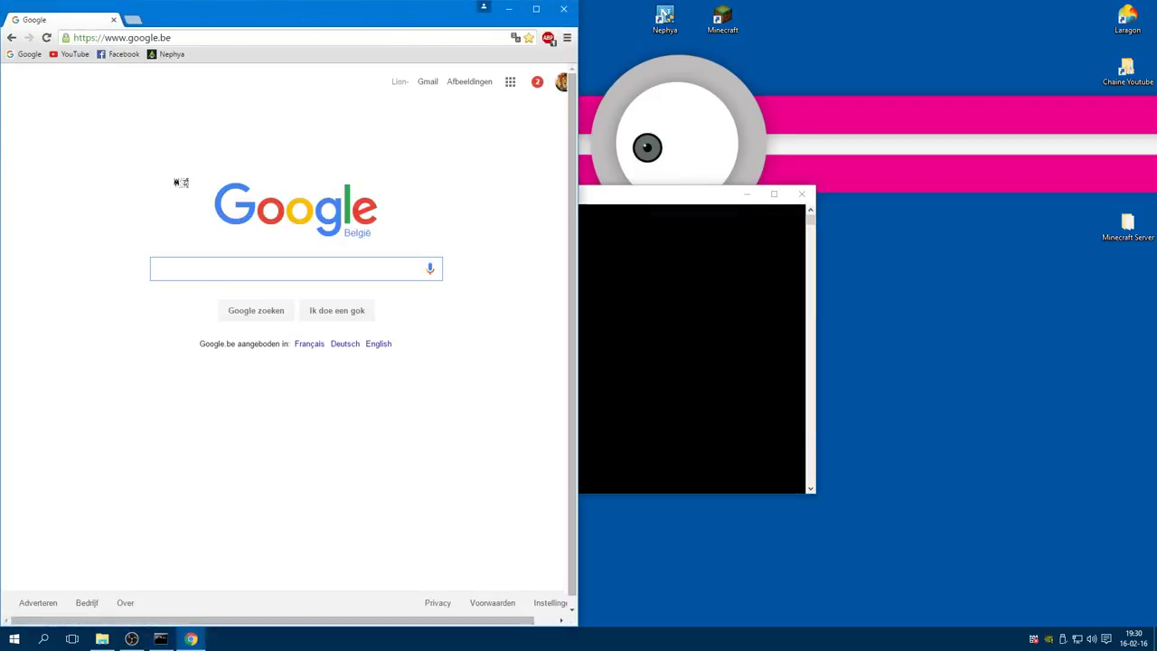
{"action": "type", "text": "commente"}
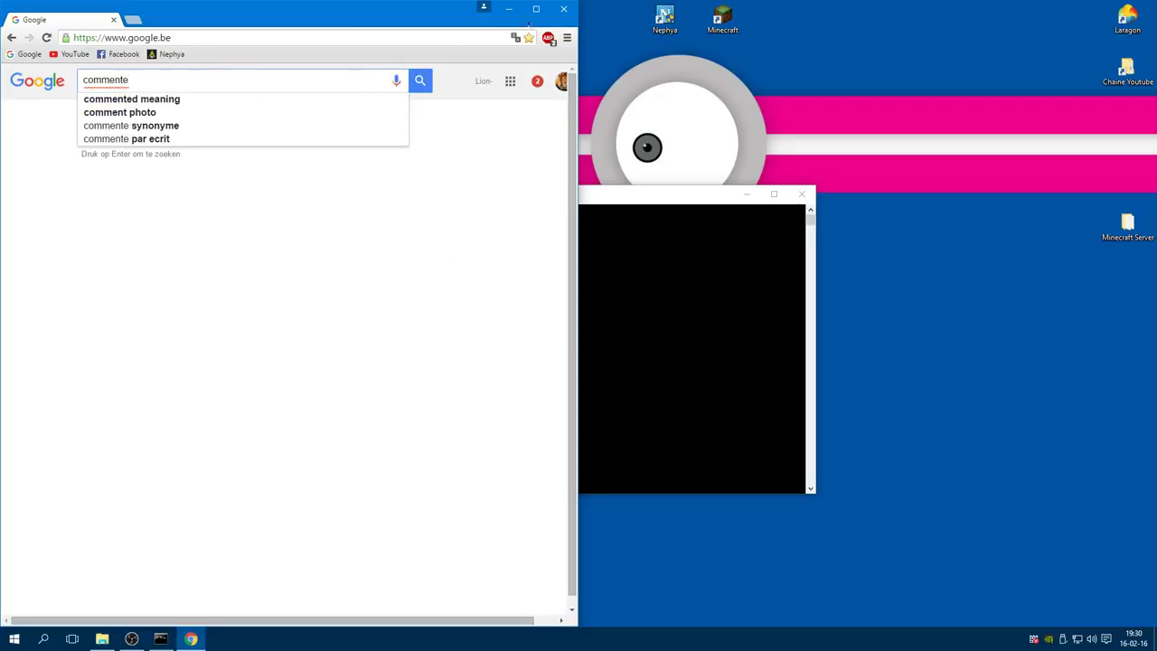
{"action": "left_click", "coordinate": [563, 9]}
Run ipconfig in the command window and park that window in the lower-right corner of the desktop
{"action": "type", "text": "ip"}
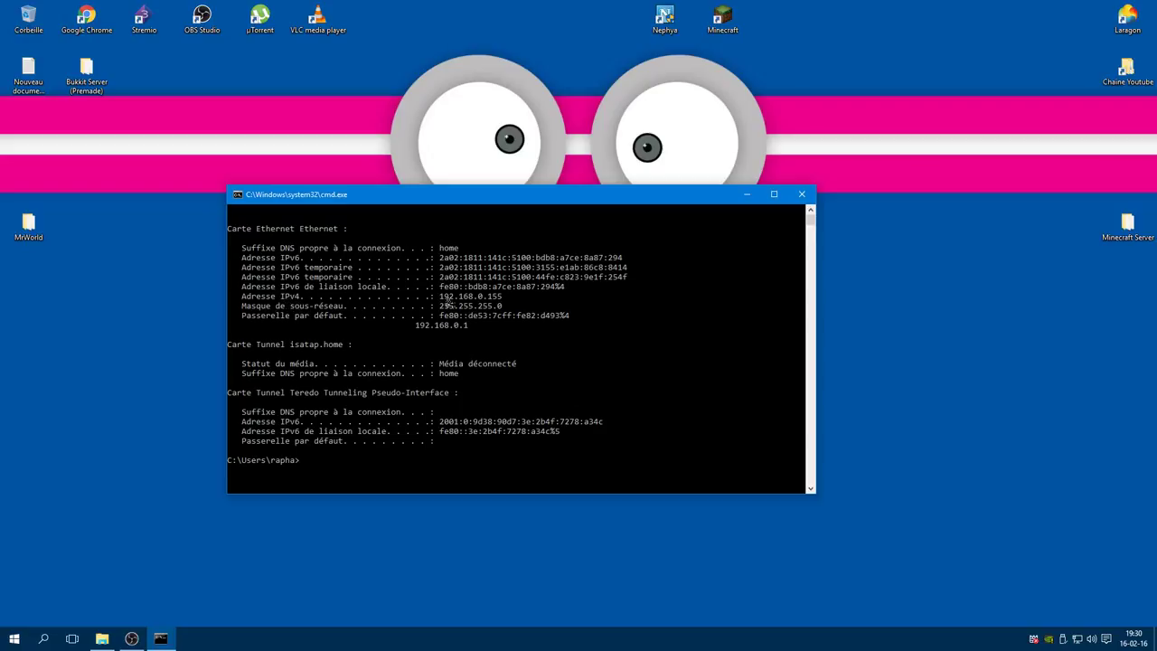
{"action": "left_click_drag", "start_coordinate": [561, 209], "coordinate": [1034, 496]}
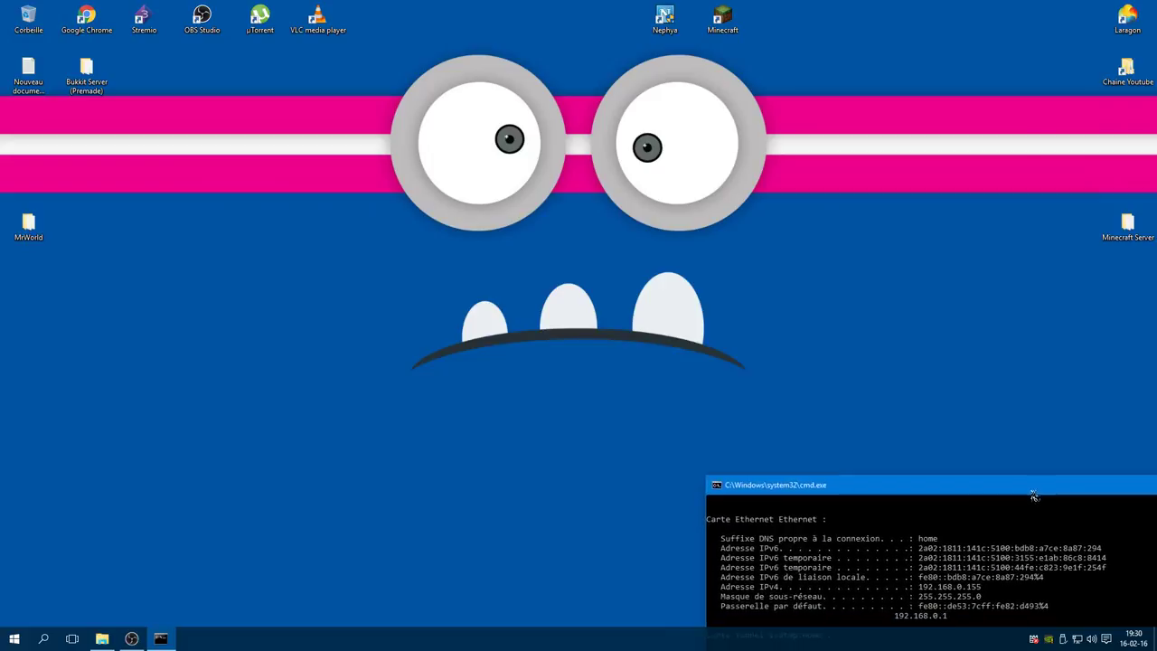
{"action": "left_click", "coordinate": [366, 479]}
Move the MrWorld folder from the desktop into the Minecraft Server folder and refresh the file listing
{"action": "left_click", "coordinate": [102, 639]}
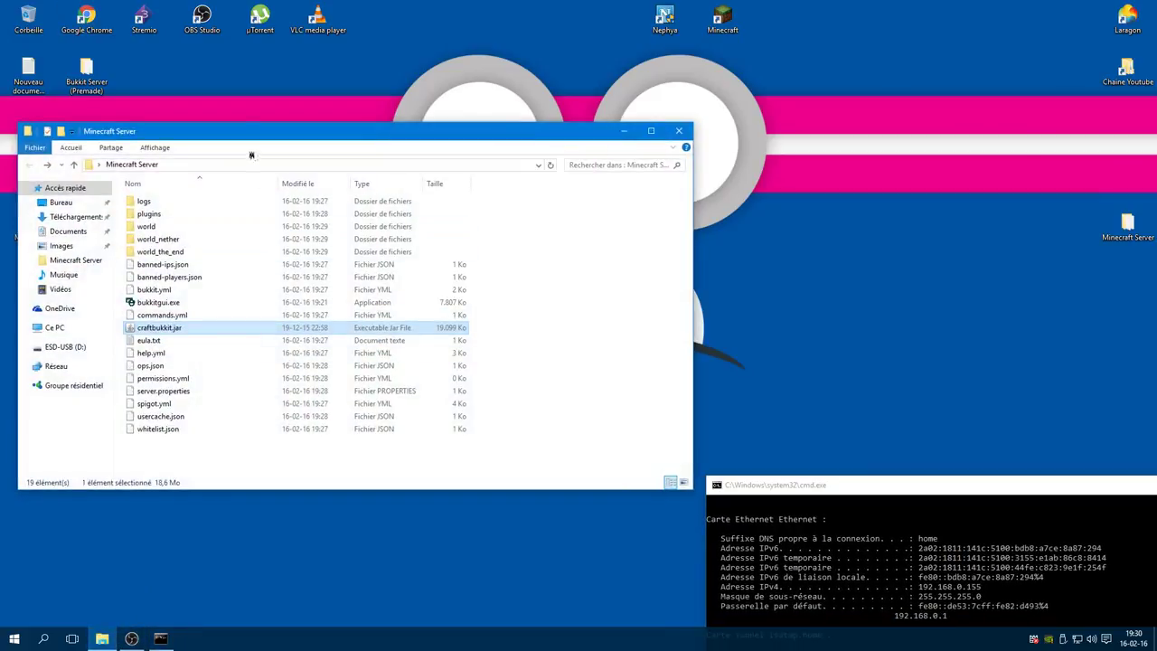
{"action": "left_click_drag", "start_coordinate": [233, 126], "coordinate": [339, 126]}
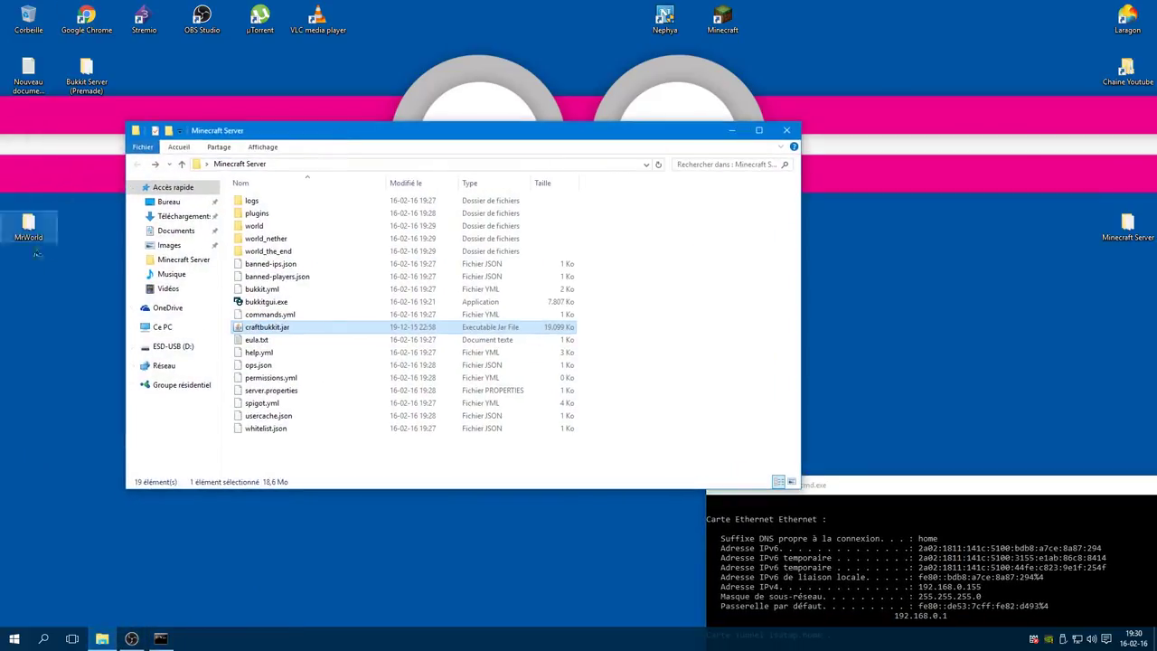
{"action": "left_click", "coordinate": [253, 228]}
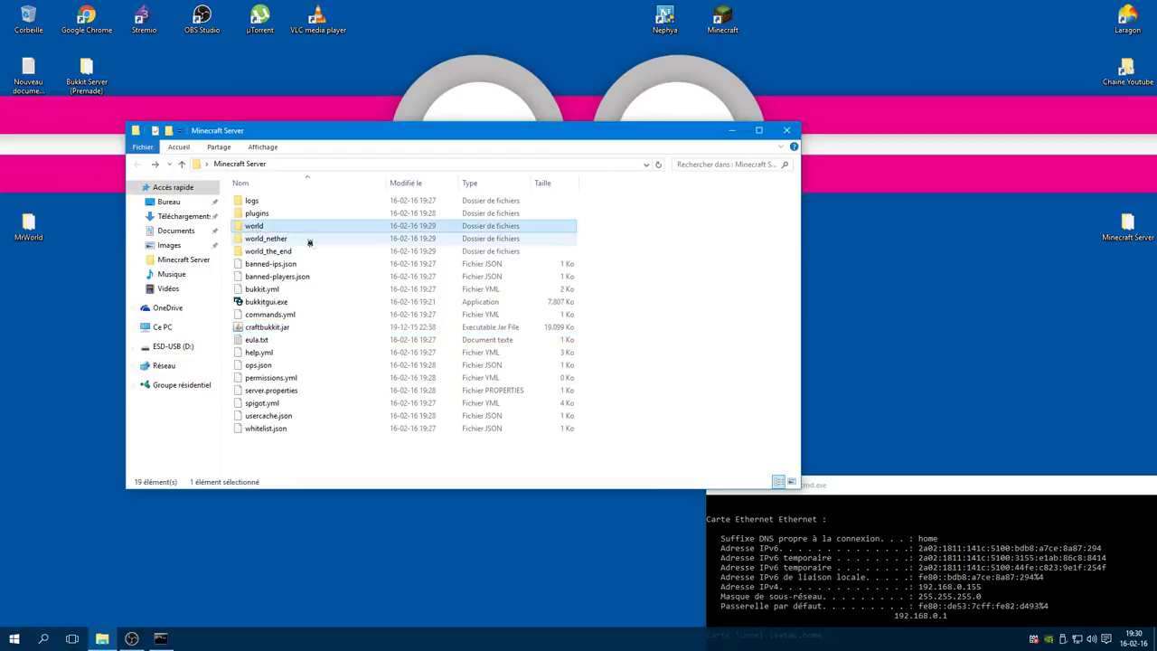
{"action": "left_click", "coordinate": [310, 242]}
{"action": "left_click", "coordinate": [266, 254]}
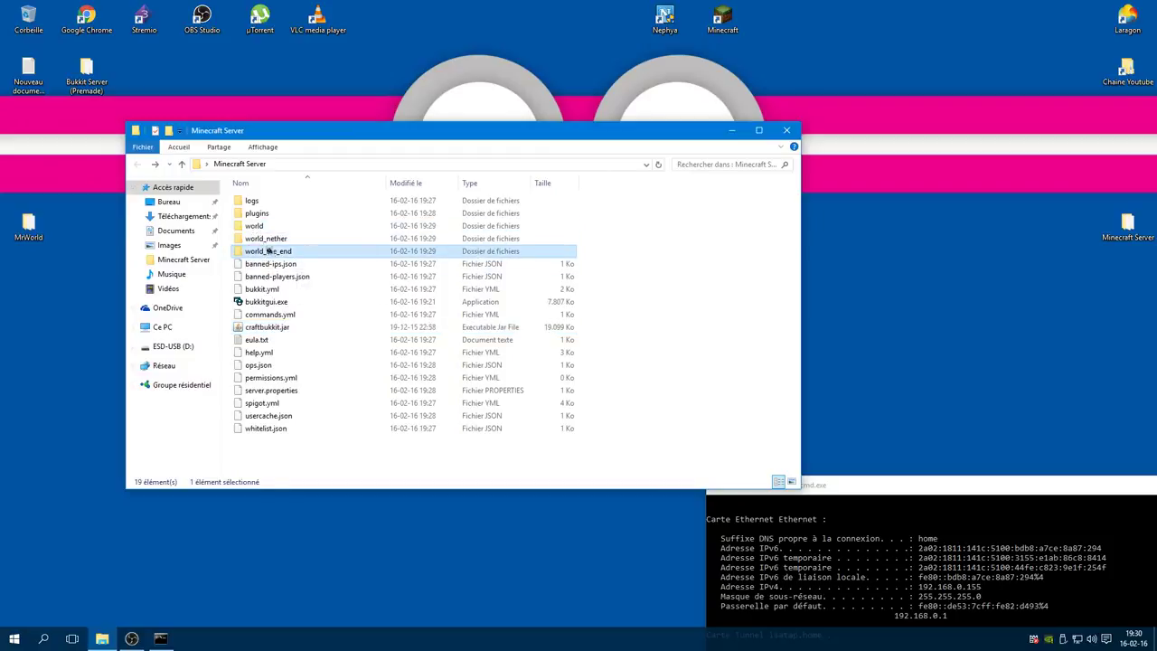
{"action": "left_click_drag", "start_coordinate": [39, 228], "coordinate": [623, 296]}
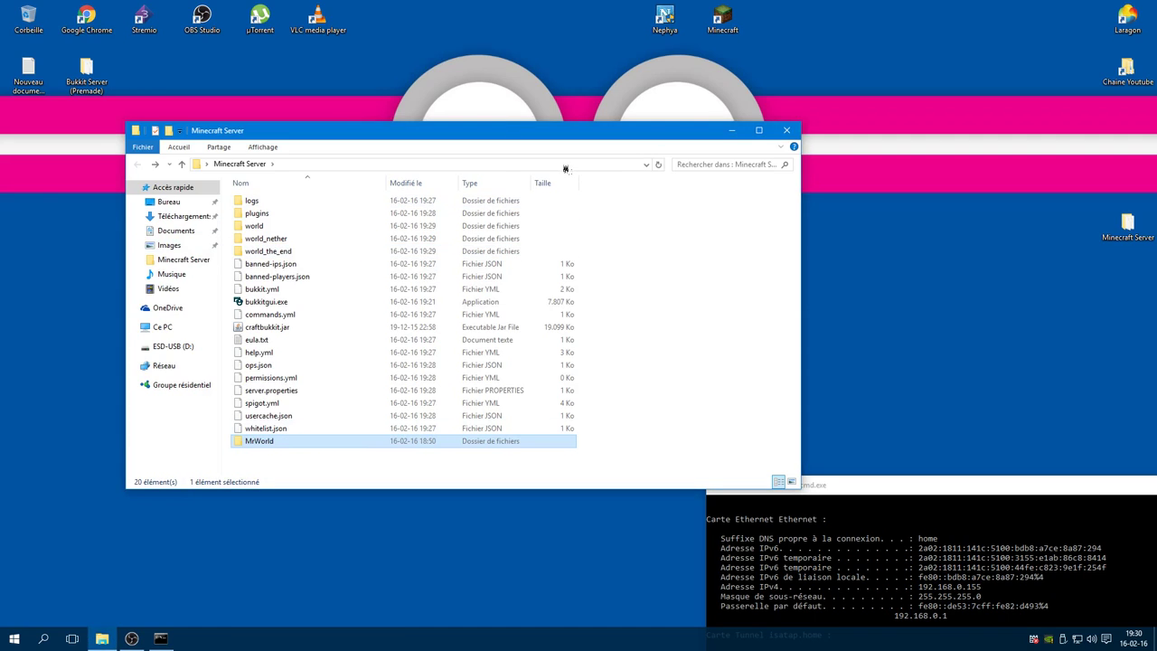
{"action": "key", "text": "F5"}
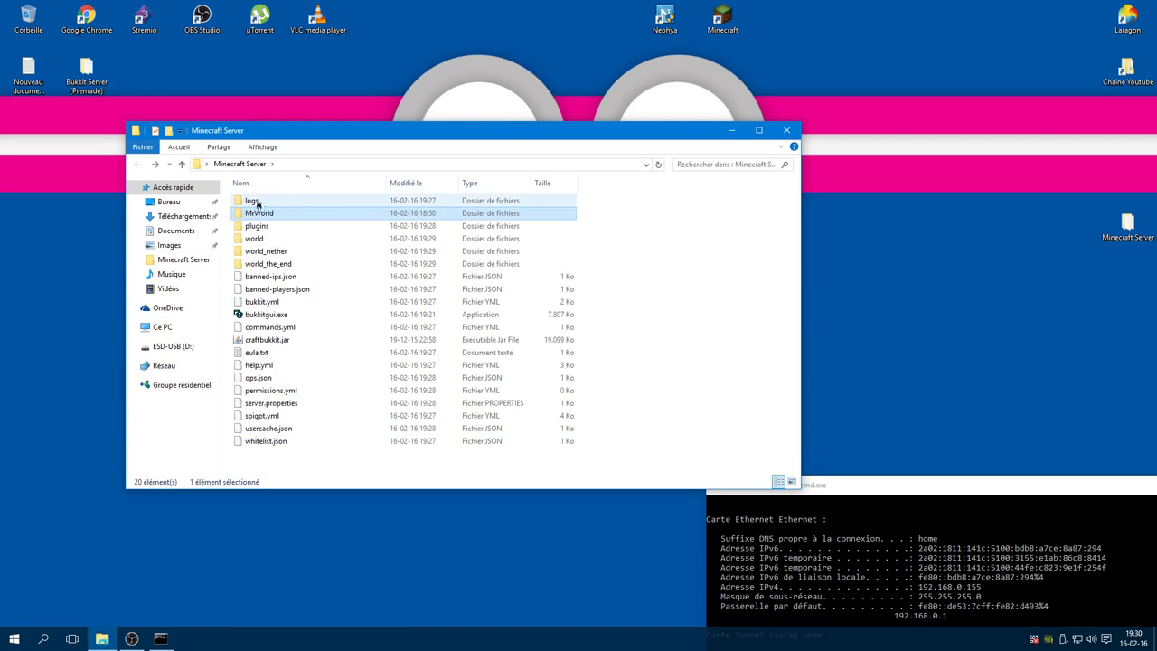
Look inside the logs and plugins folders of the Minecraft Server folder and return to it
{"action": "left_click", "coordinate": [260, 197]}
{"action": "double_click", "coordinate": [260, 201]}
{"action": "left_click_drag", "start_coordinate": [344, 246], "coordinate": [400, 192]}
{"action": "left_click", "coordinate": [137, 163]}
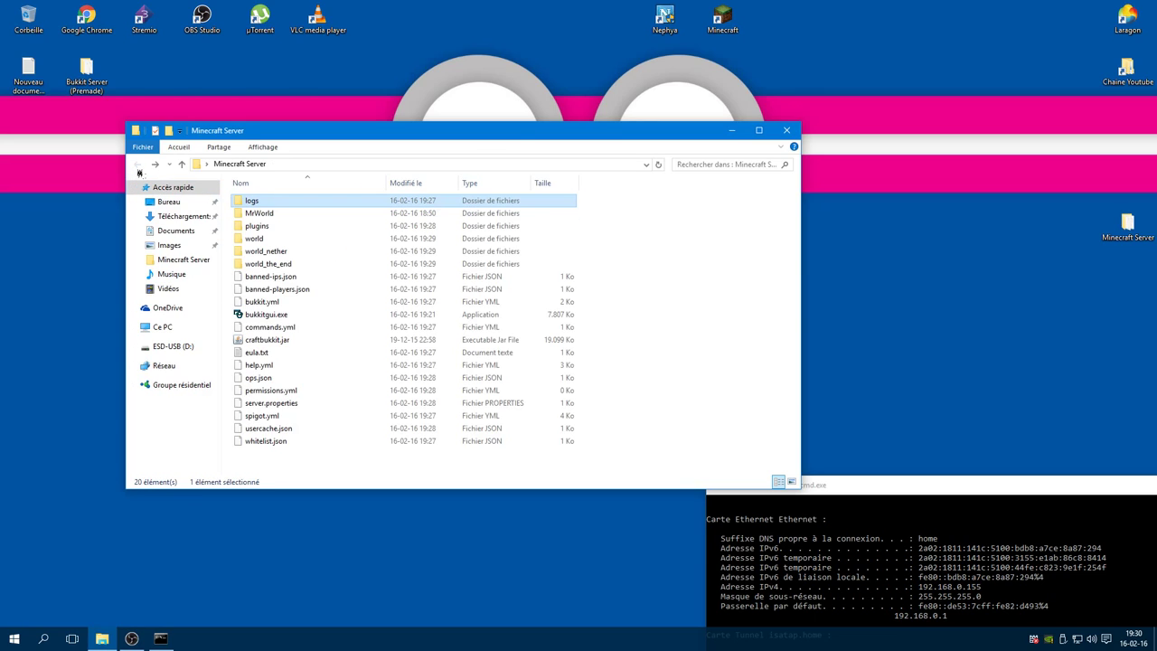
{"action": "double_click", "coordinate": [289, 226]}
{"action": "left_click_drag", "start_coordinate": [328, 307], "coordinate": [289, 206]}
{"action": "left_click", "coordinate": [136, 163]}
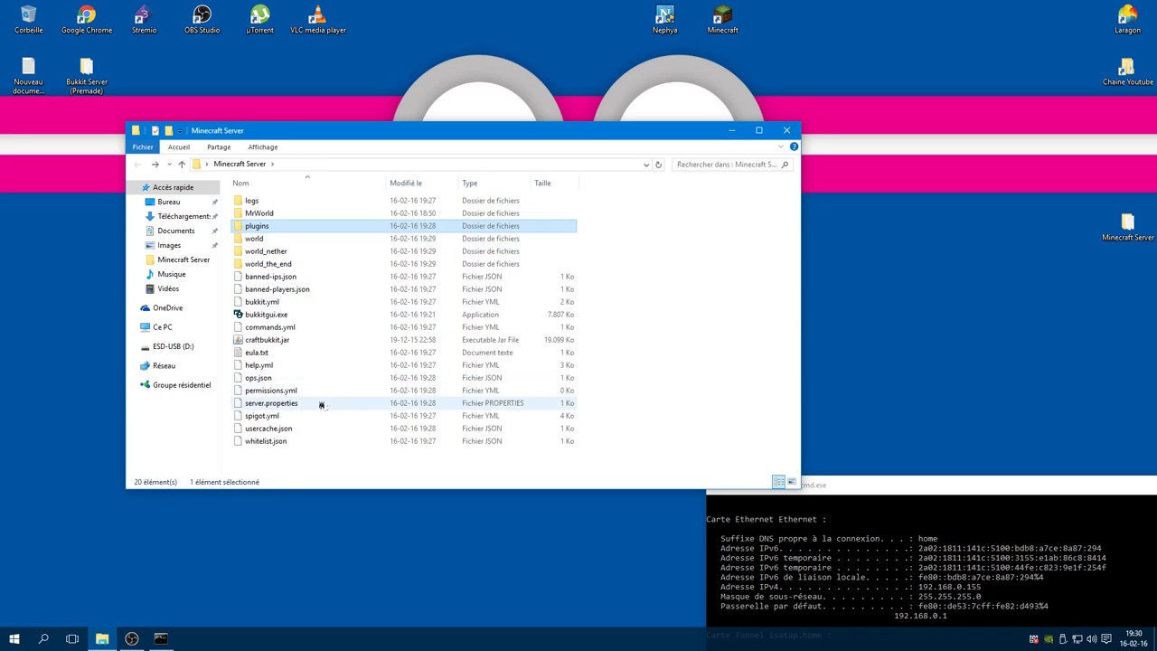
Open ops.json in Sublime Text, review the operator entry, and close the editor
{"action": "right_click", "coordinate": [256, 377]}
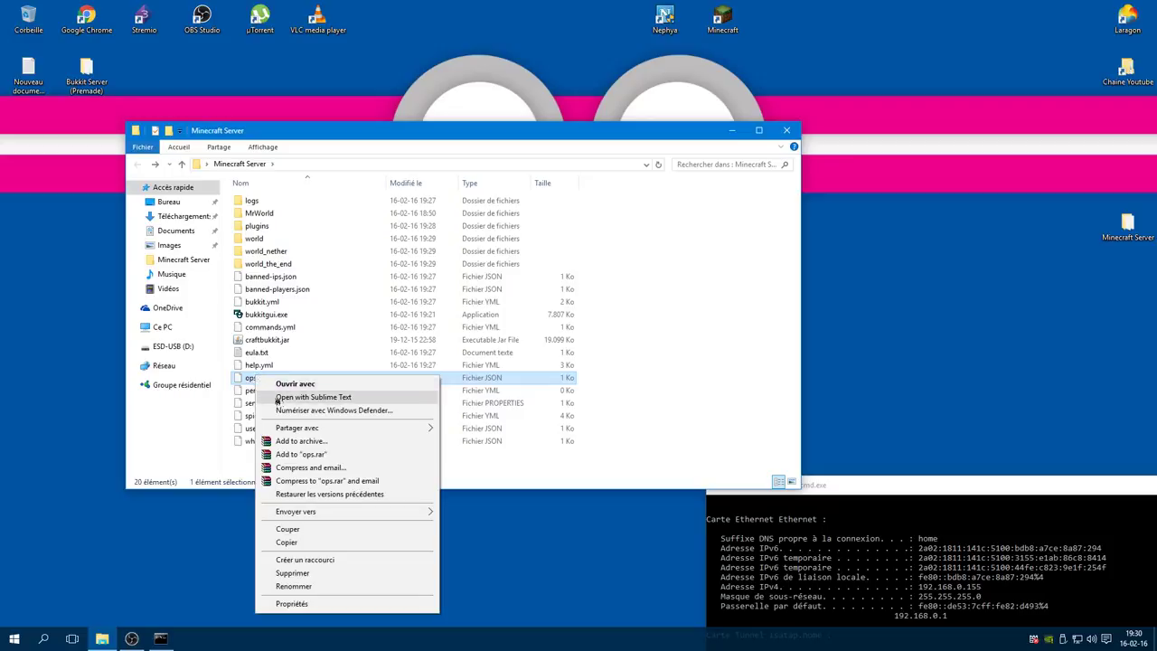
{"action": "left_click", "coordinate": [277, 398]}
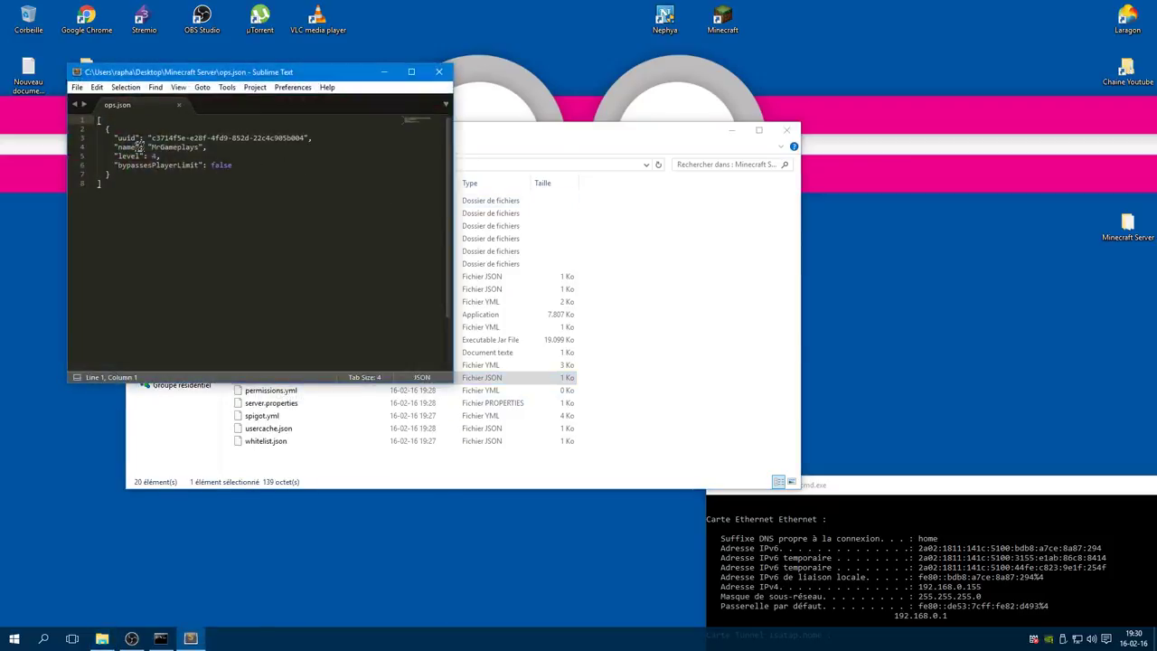
{"action": "left_click_drag", "start_coordinate": [215, 67], "coordinate": [276, 85]}
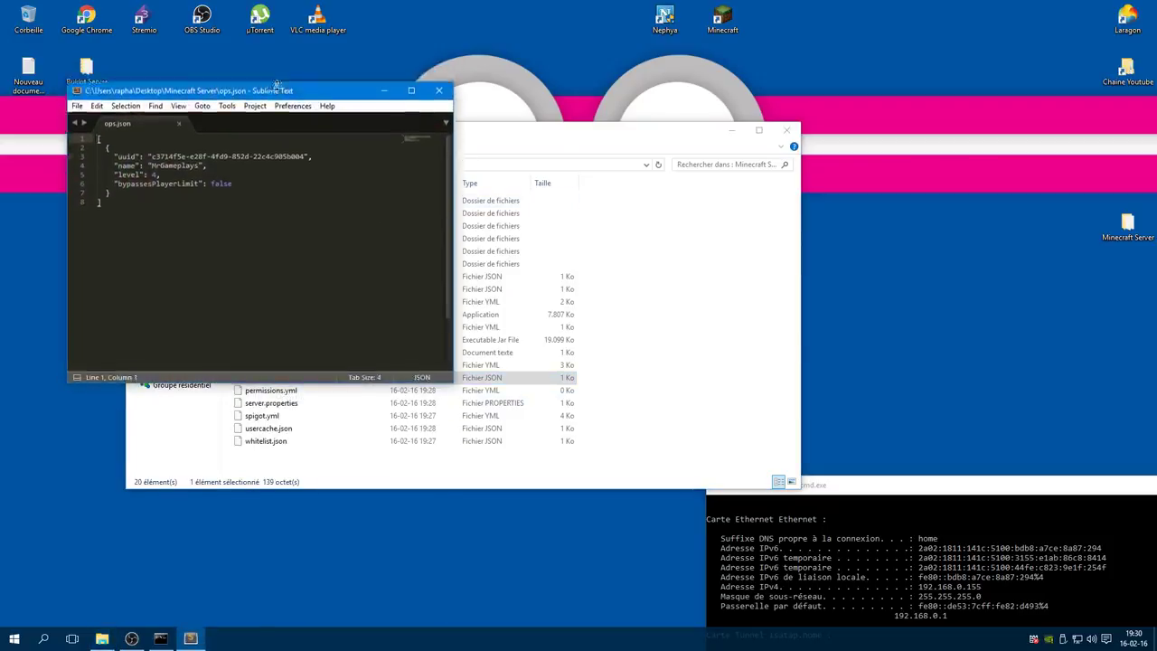
{"action": "double_click", "coordinate": [233, 185]}
{"action": "left_click_drag", "start_coordinate": [315, 242], "coordinate": [9, 45]}
{"action": "left_click", "coordinate": [103, 149]}
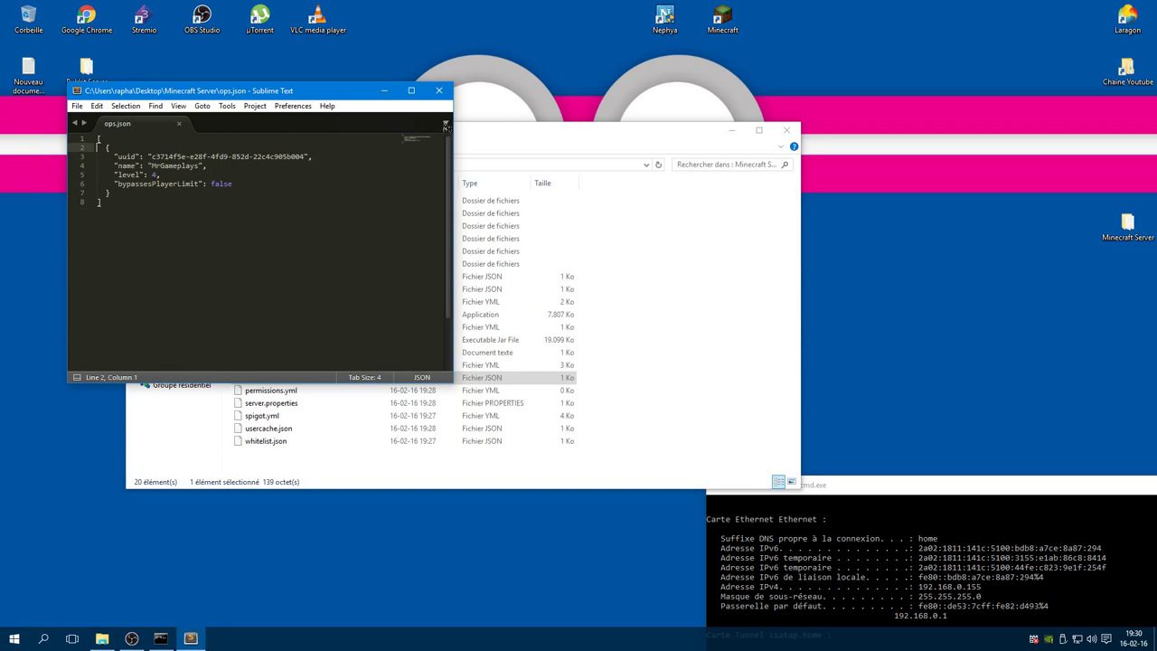
{"action": "left_click", "coordinate": [440, 92]}
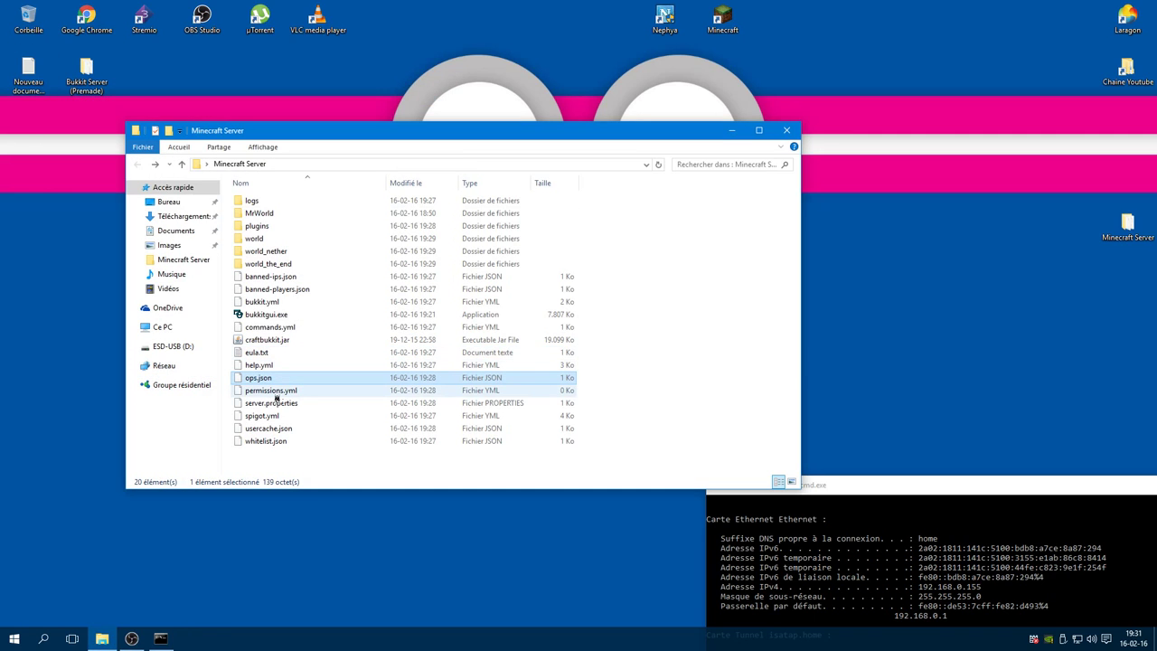
Open server.properties in Sublime Text and enlarge the editor window to show more of its lines
{"action": "right_click", "coordinate": [275, 403]}
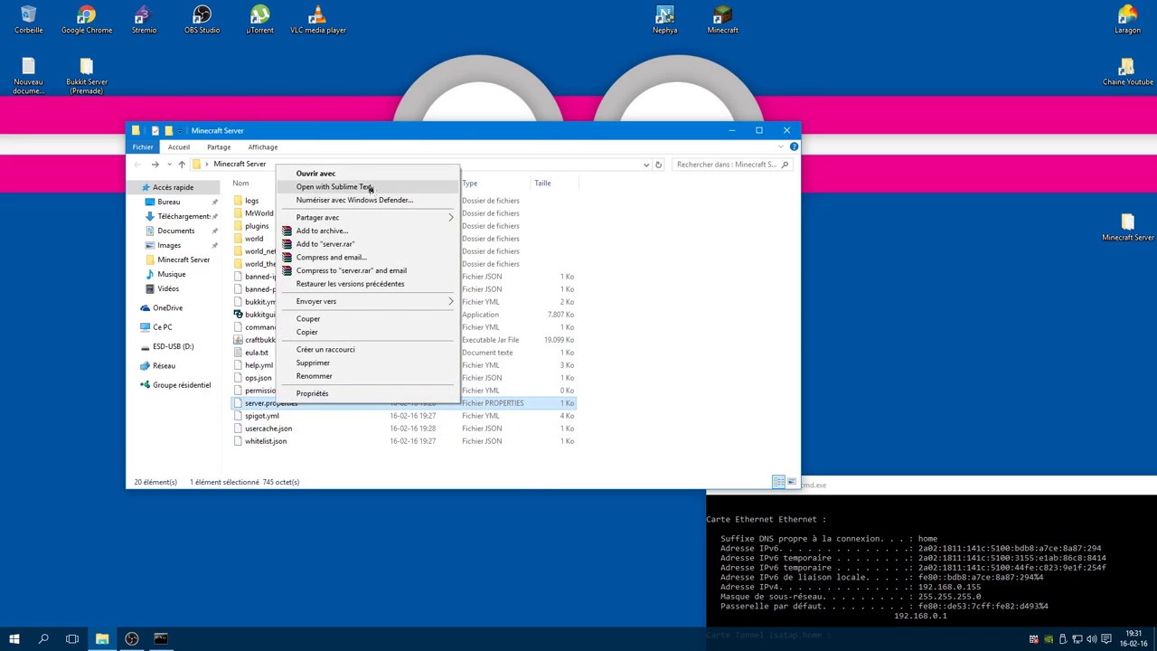
{"action": "left_click", "coordinate": [367, 178]}
{"action": "left_click", "coordinate": [687, 360]}
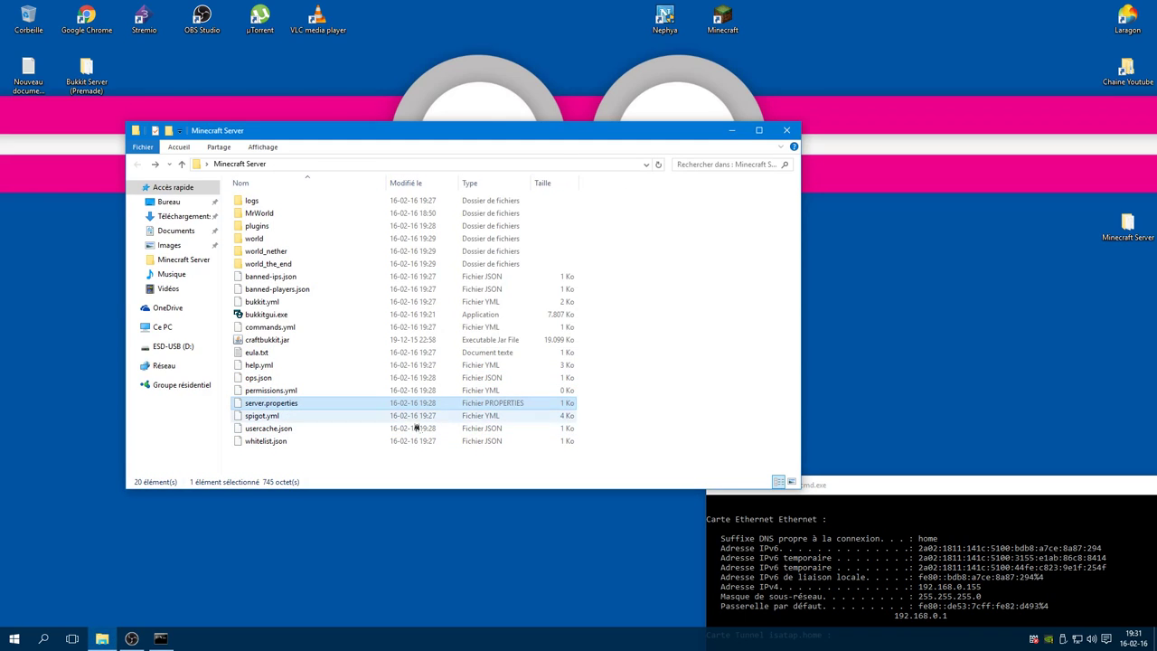
{"action": "right_click", "coordinate": [261, 416]}
{"action": "right_click", "coordinate": [246, 403]}
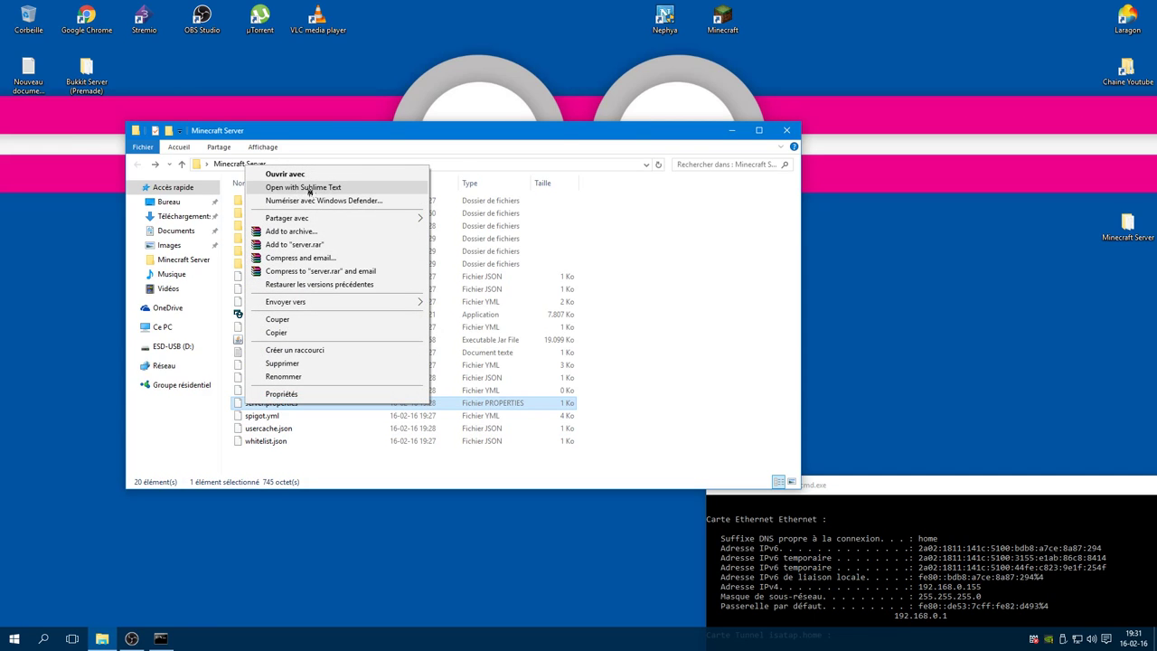
{"action": "left_click", "coordinate": [317, 189]}
{"action": "scroll", "coordinate": [241, 250], "scroll_direction": "down", "scroll_amount": 7}
{"action": "scroll", "coordinate": [244, 251], "scroll_direction": "up", "scroll_amount": 7}
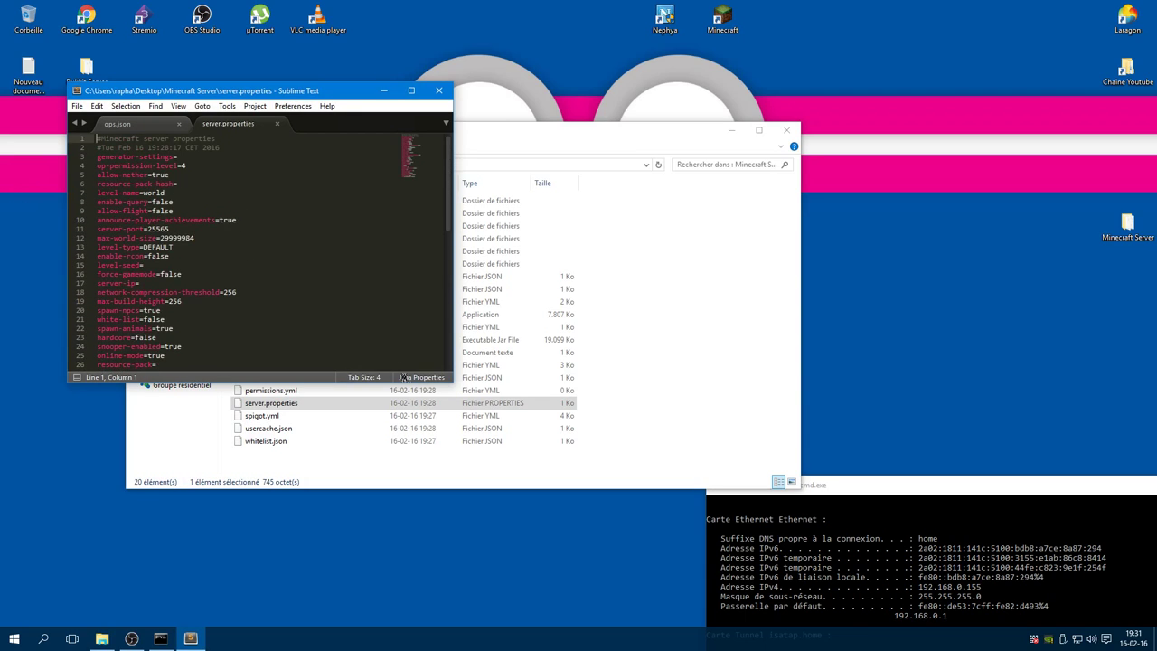
{"action": "left_click_drag", "start_coordinate": [451, 383], "coordinate": [570, 464]}
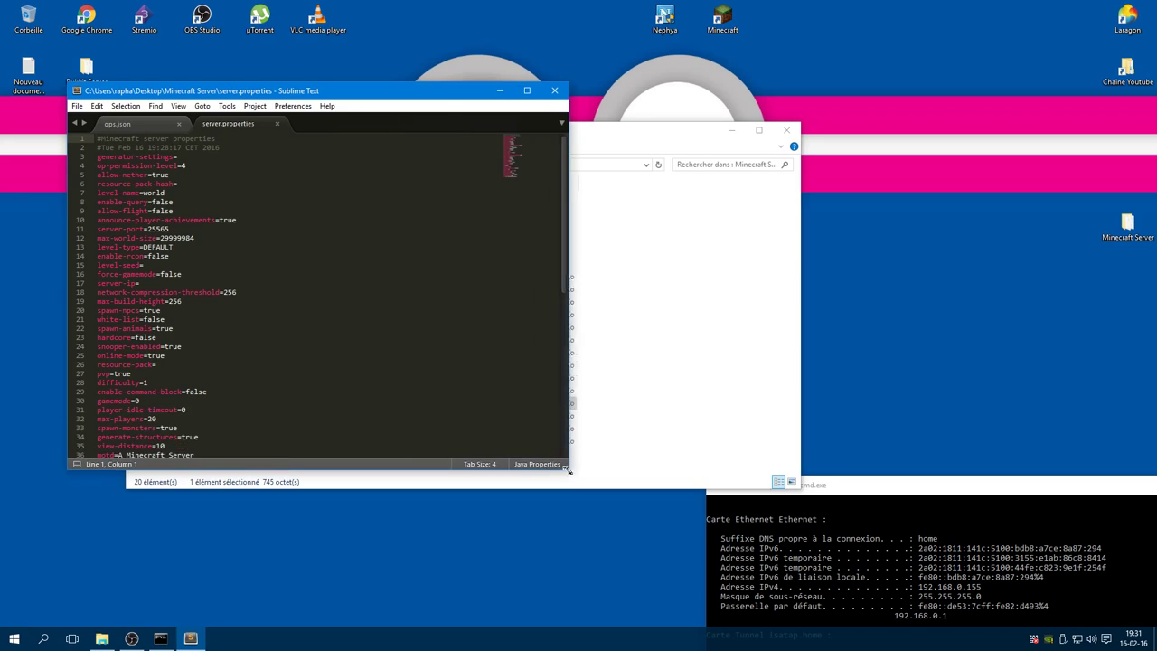
Compare op-permission-level in server.properties with the level entry in ops.json, and close the ops.json file
{"action": "left_click", "coordinate": [220, 165]}
{"action": "left_click_drag", "start_coordinate": [195, 166], "coordinate": [169, 166]}
{"action": "left_click", "coordinate": [131, 124]}
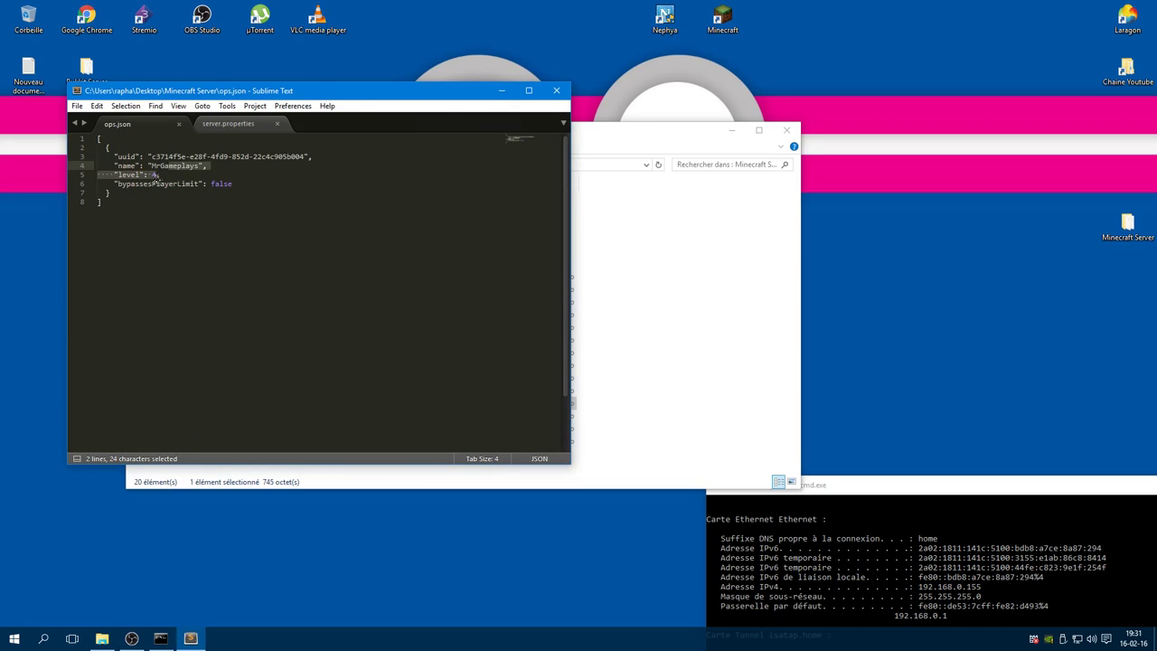
{"action": "left_click", "coordinate": [153, 176]}
{"action": "left_click", "coordinate": [182, 126]}
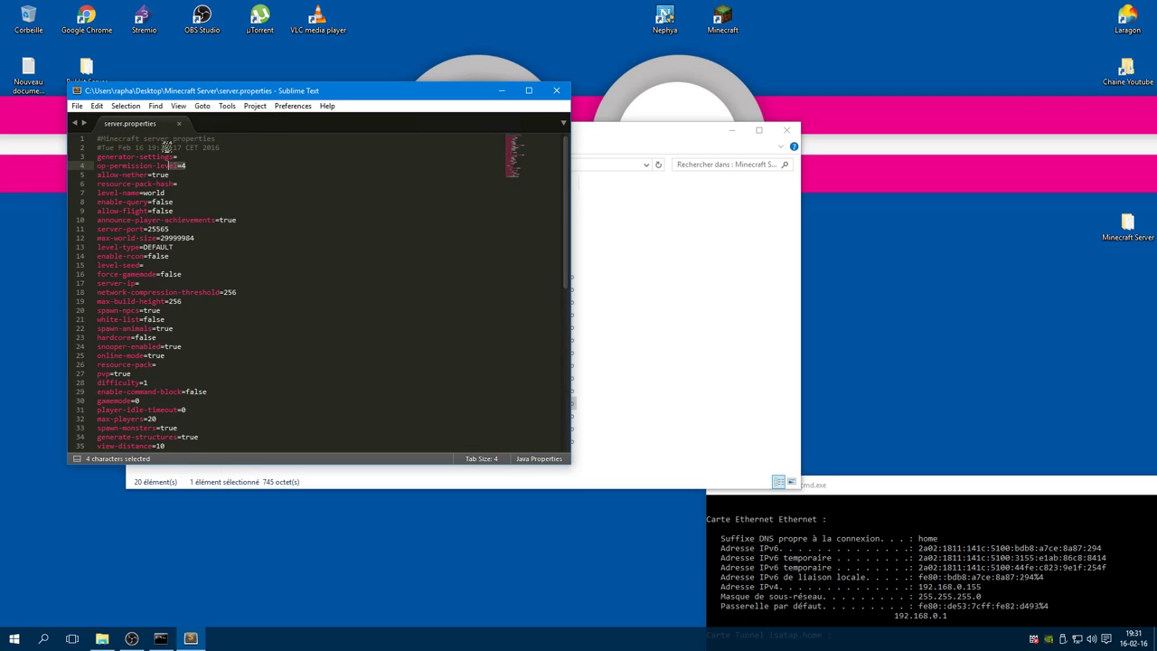
{"action": "left_click", "coordinate": [179, 173]}
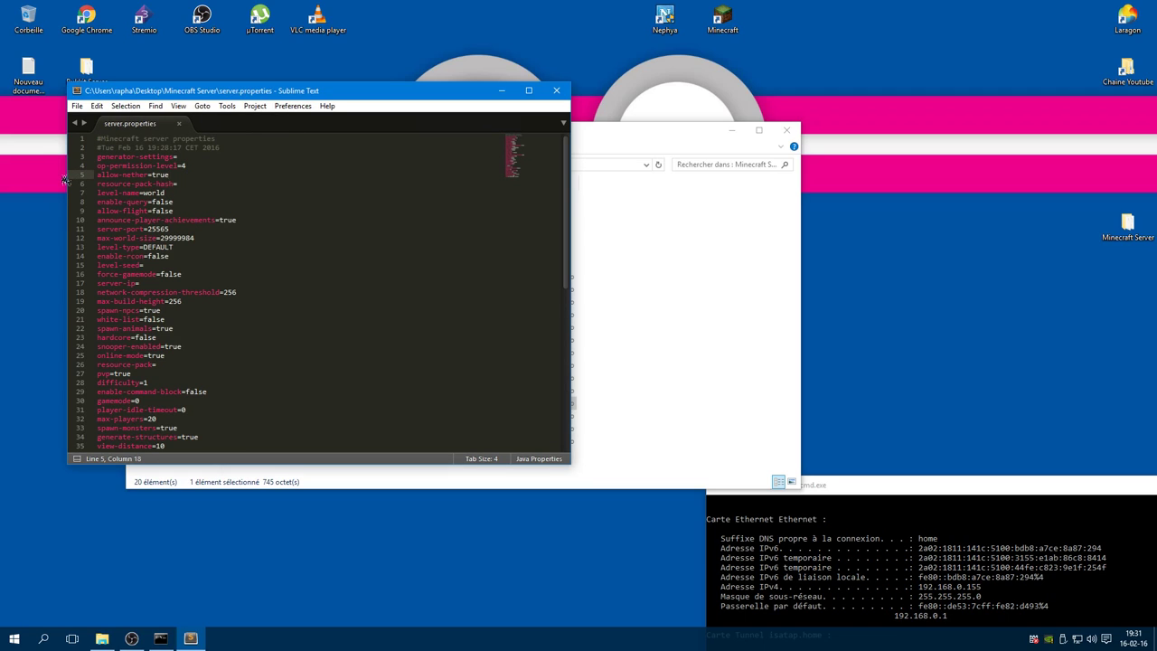
Set level-name to MrWorld in server.properties
{"action": "left_click", "coordinate": [151, 192]}
{"action": "left_click_drag", "start_coordinate": [262, 93], "coordinate": [380, 226]}
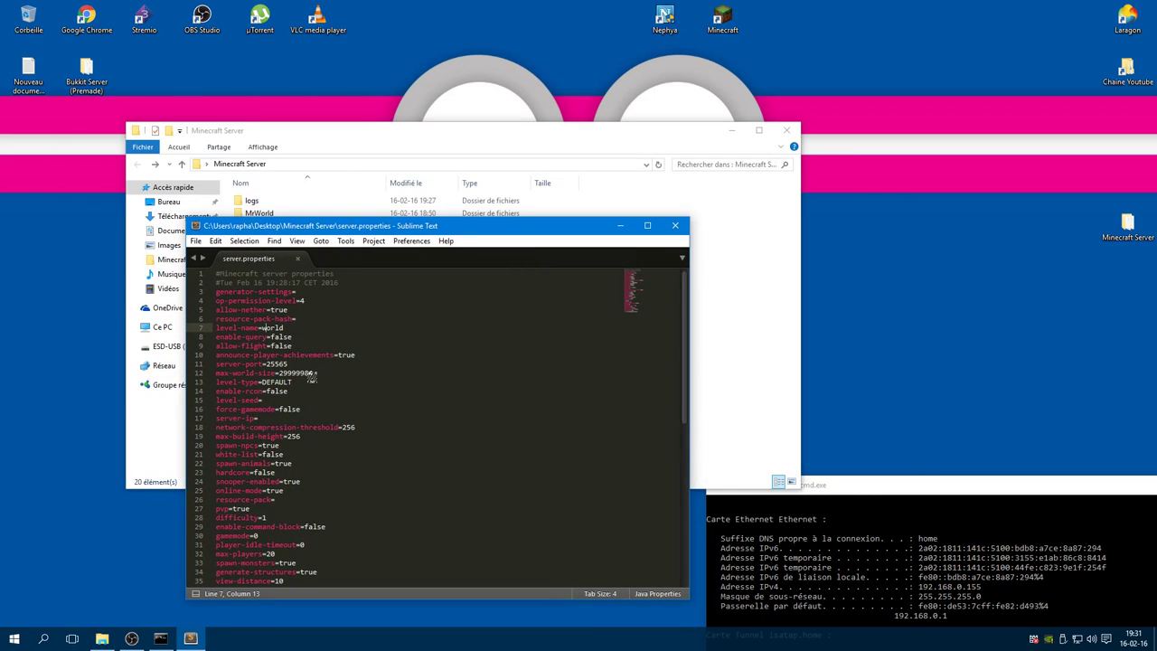
{"action": "double_click", "coordinate": [274, 327]}
{"action": "type", "text": "MrWo"}
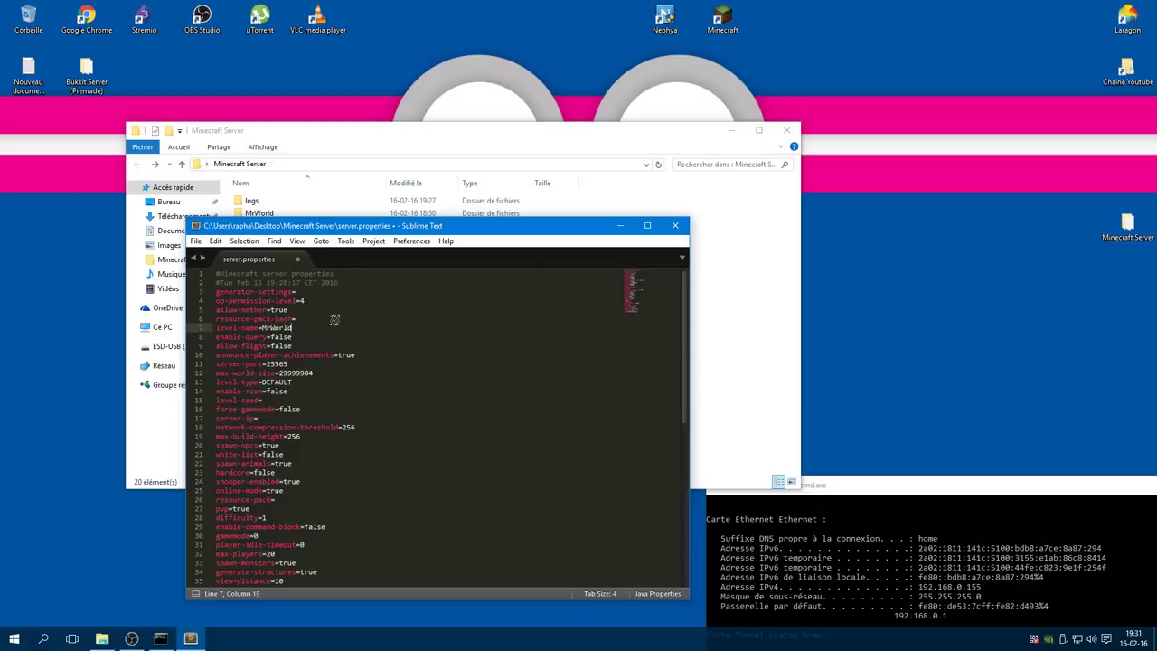
Try setting allow-flight to true and restore it to false
{"action": "double_click", "coordinate": [282, 346]}
{"action": "type", "text": "true"}
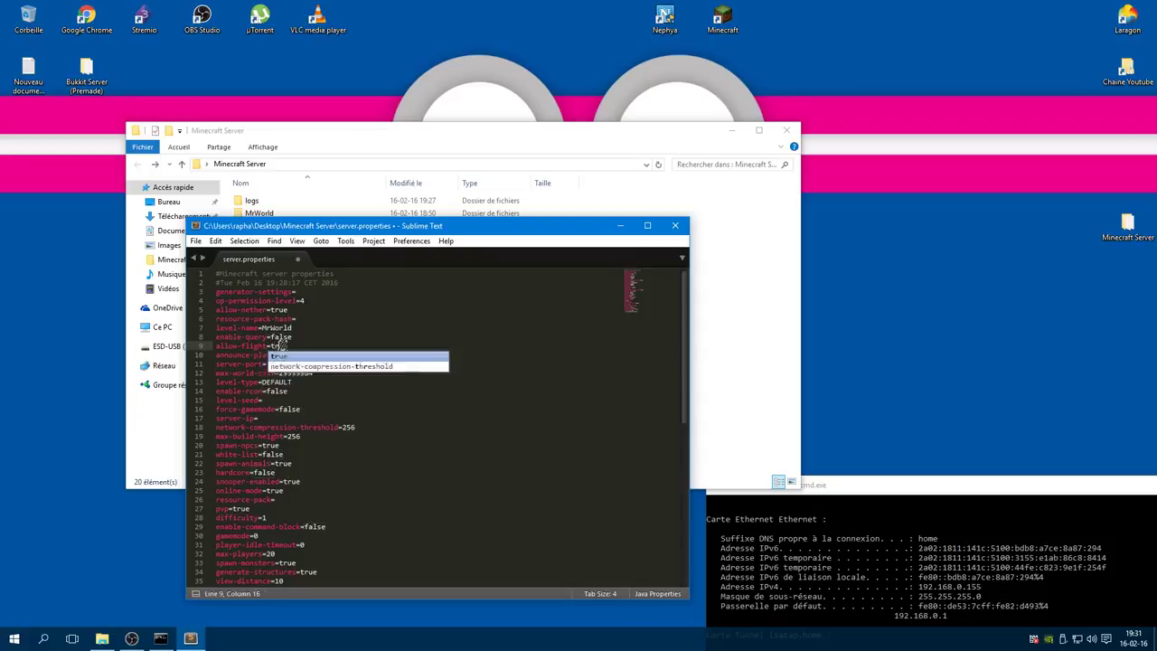
{"action": "double_click", "coordinate": [282, 346]}
{"action": "type", "text": "false"}
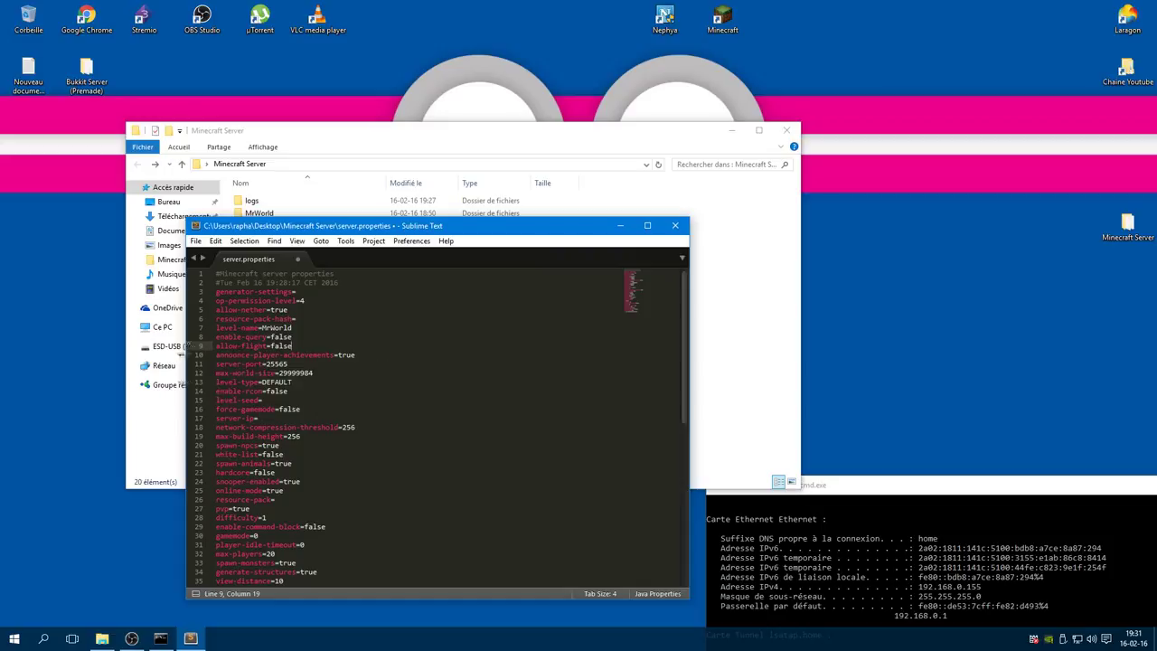
Copy the server-port value 25565 into the text document on the desktop and return to server.properties
{"action": "left_click_drag", "start_coordinate": [339, 225], "coordinate": [403, 166]}
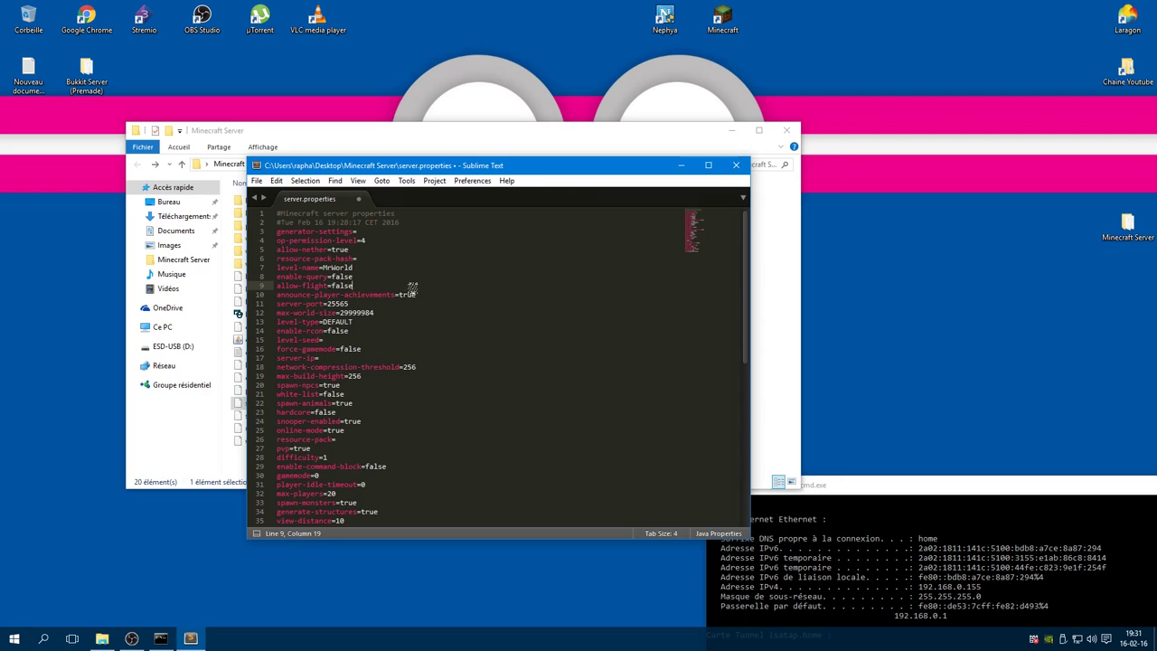
{"action": "double_click", "coordinate": [336, 304]}
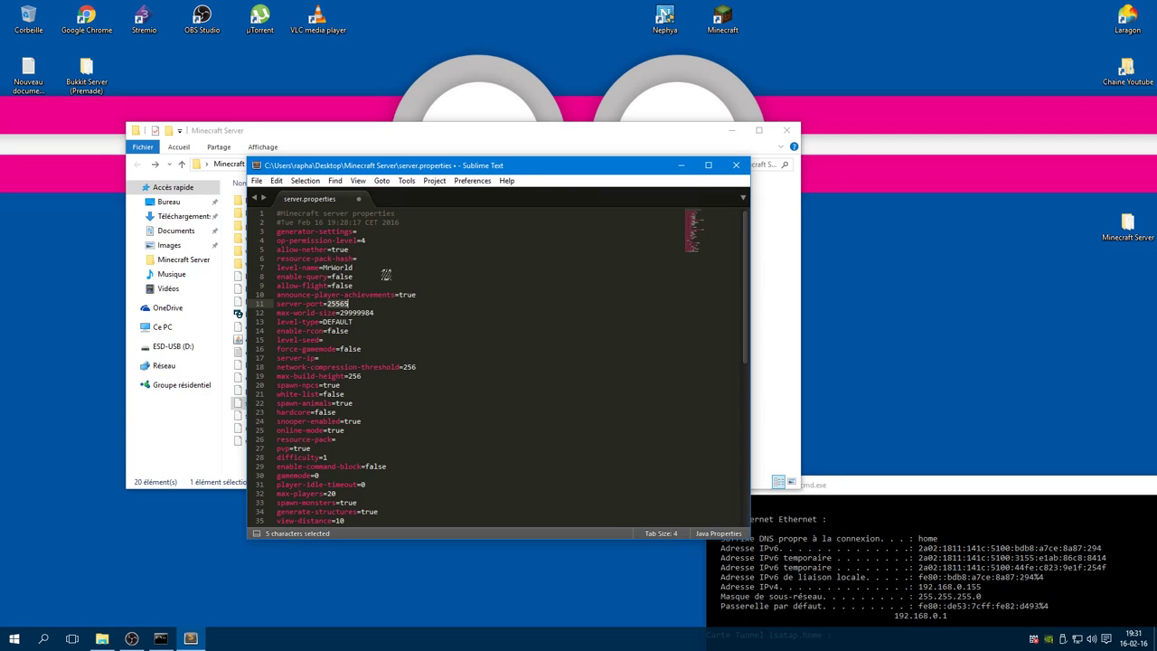
{"action": "key", "text": "ctrl+c"}
{"action": "double_click", "coordinate": [29, 74]}
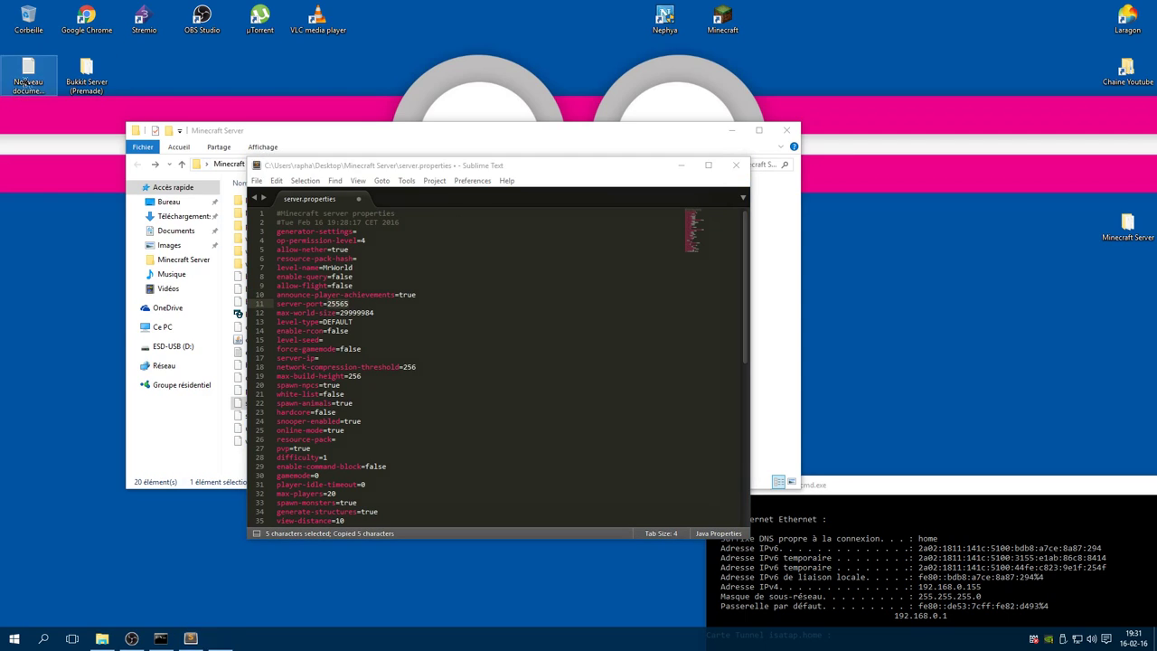
{"action": "key", "text": "Return"}
{"action": "key", "text": "Return"}
{"action": "key", "text": "ctrl+v"}
{"action": "left_click", "coordinate": [663, 152]}
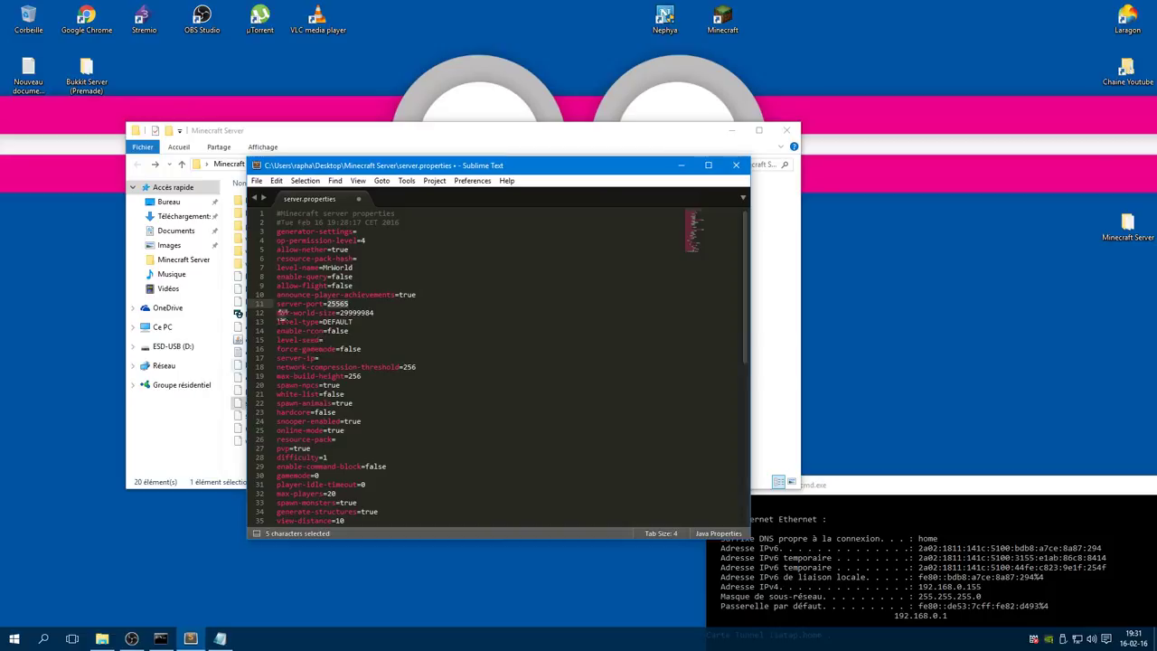
{"action": "mouse_move", "coordinate": [355, 168]}
{"action": "left_mouse_down"}
{"action": "mouse_move", "coordinate": [357, 231]}
{"action": "mouse_move", "coordinate": [358, 176]}
{"action": "left_mouse_up"}
{"action": "left_click", "coordinate": [380, 320]}
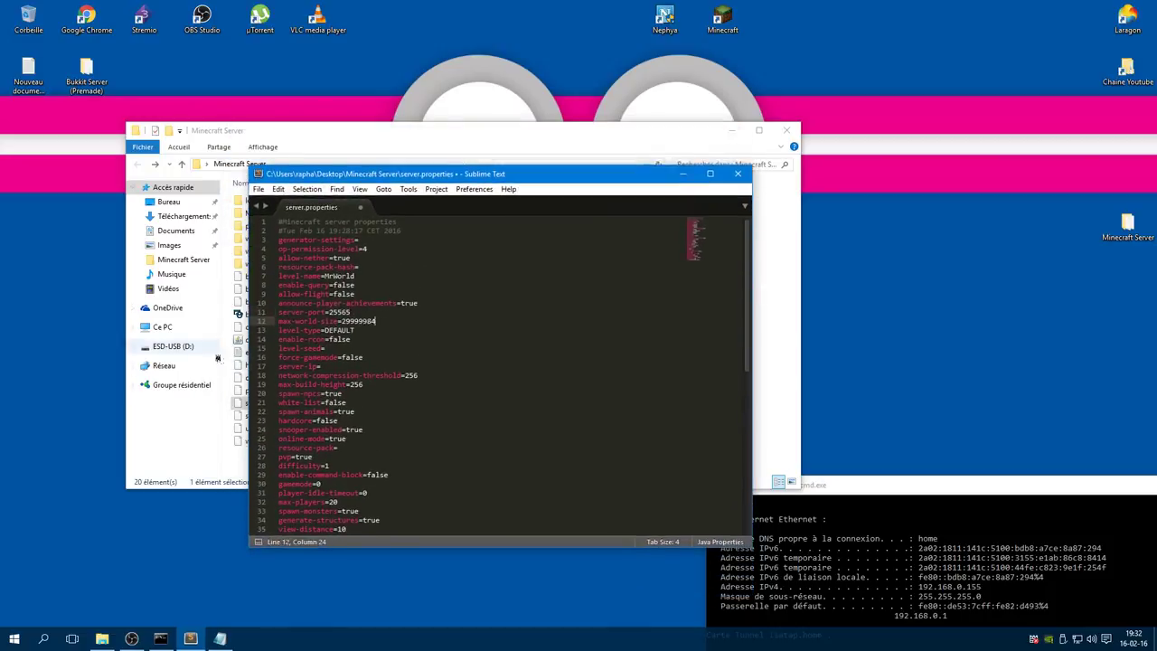
Set server-ip in server.properties to the IPv4 address 192.168.0.155 shown by the command prompt
{"action": "left_click", "coordinate": [352, 339]}
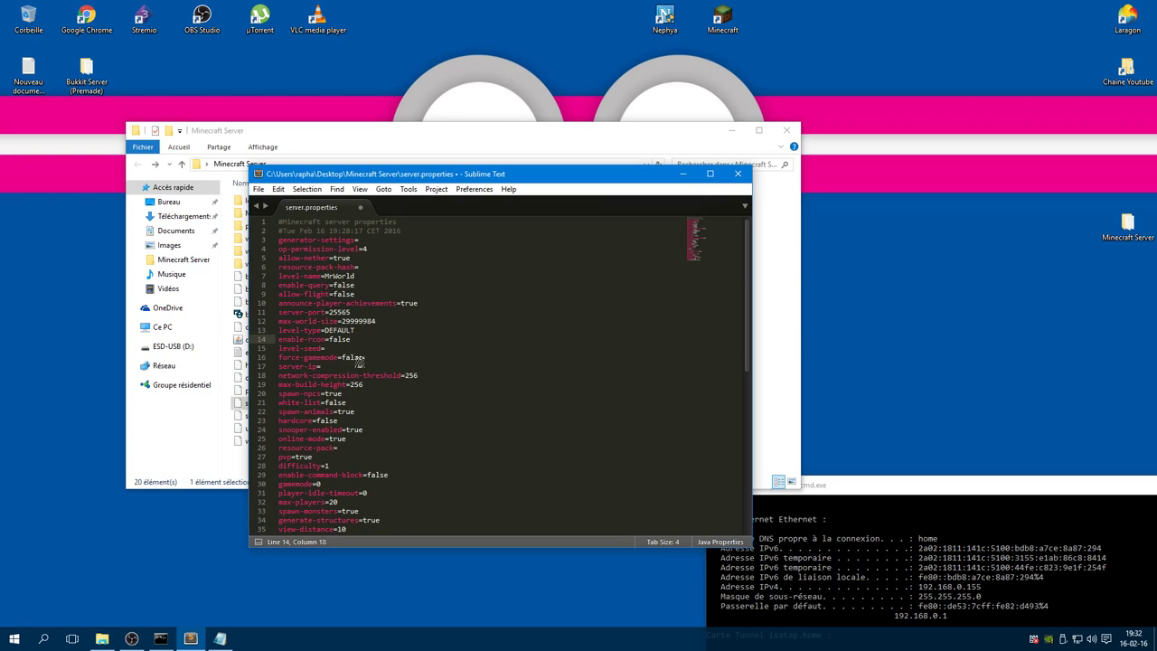
{"action": "left_click", "coordinate": [364, 357]}
{"action": "left_click", "coordinate": [328, 365]}
{"action": "left_click_drag", "start_coordinate": [898, 282], "coordinate": [886, 178]}
{"action": "left_click_drag", "start_coordinate": [606, 174], "coordinate": [536, 183]}
{"action": "left_click_drag", "start_coordinate": [778, 179], "coordinate": [762, 213]}
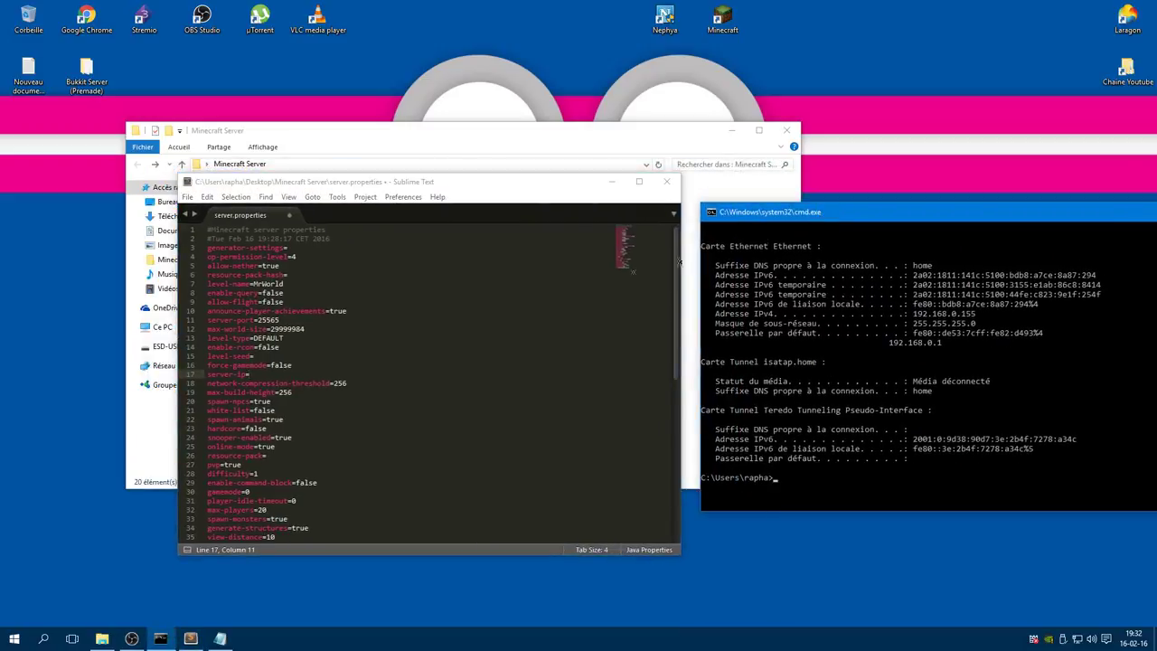
{"action": "left_click", "coordinate": [276, 372]}
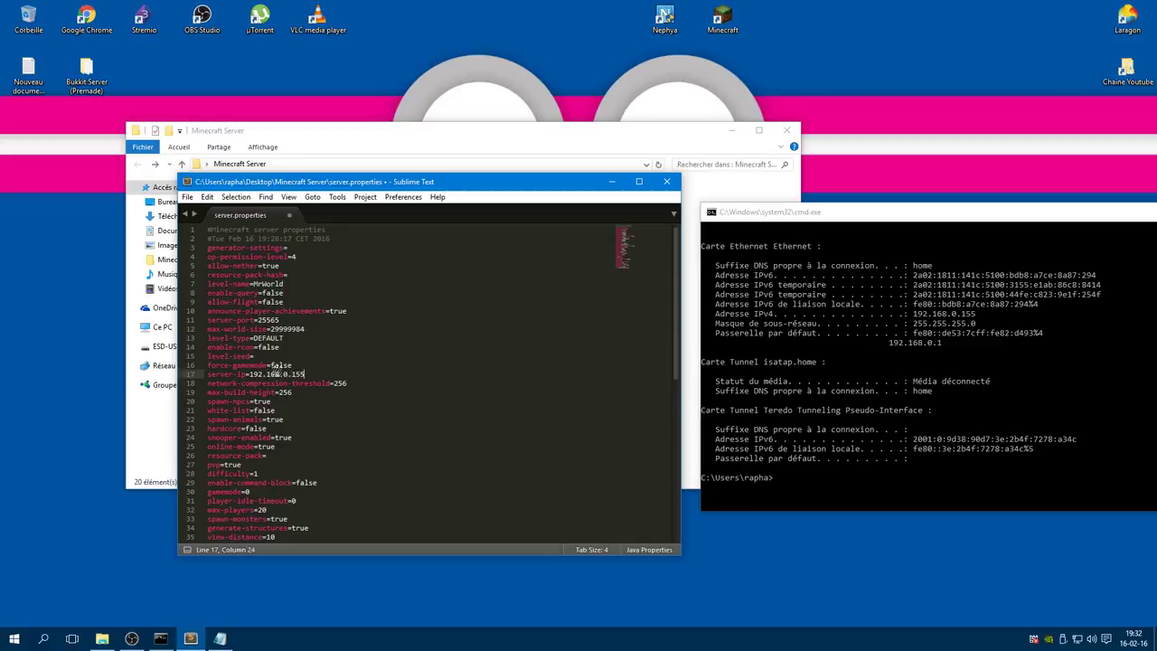
Check the network-compression-threshold and max-build-height values, and multiply 256 by 3 in the Calculator
{"action": "scroll", "coordinate": [269, 373], "scroll_direction": "down", "scroll_amount": 1}
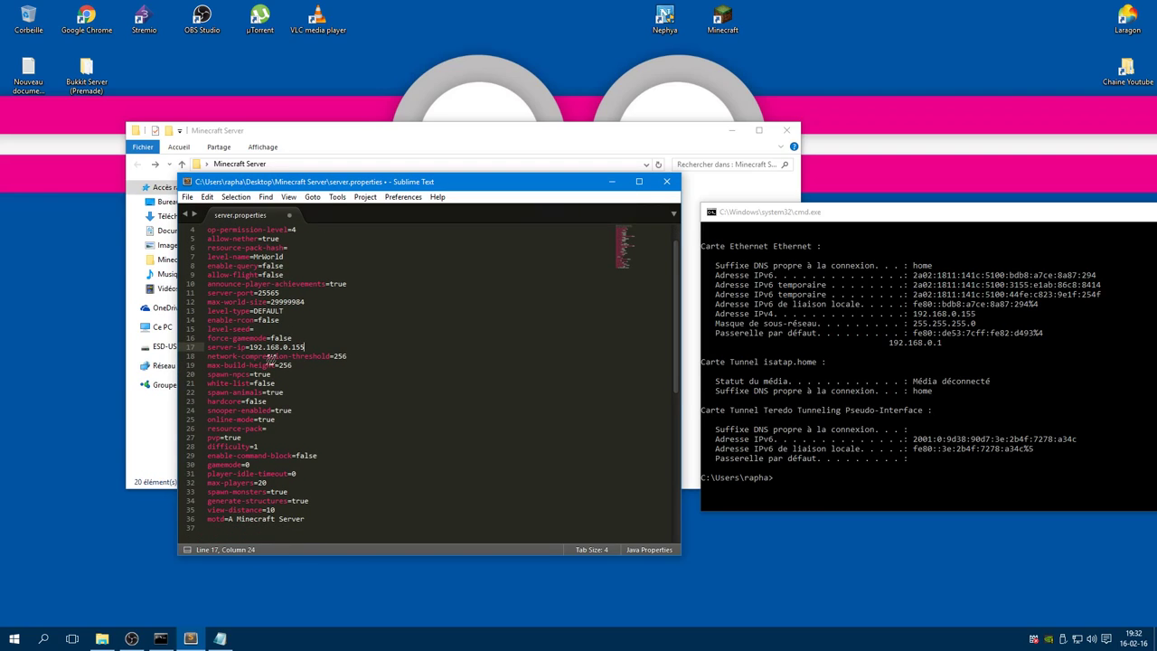
{"action": "left_click_drag", "start_coordinate": [347, 356], "coordinate": [187, 353]}
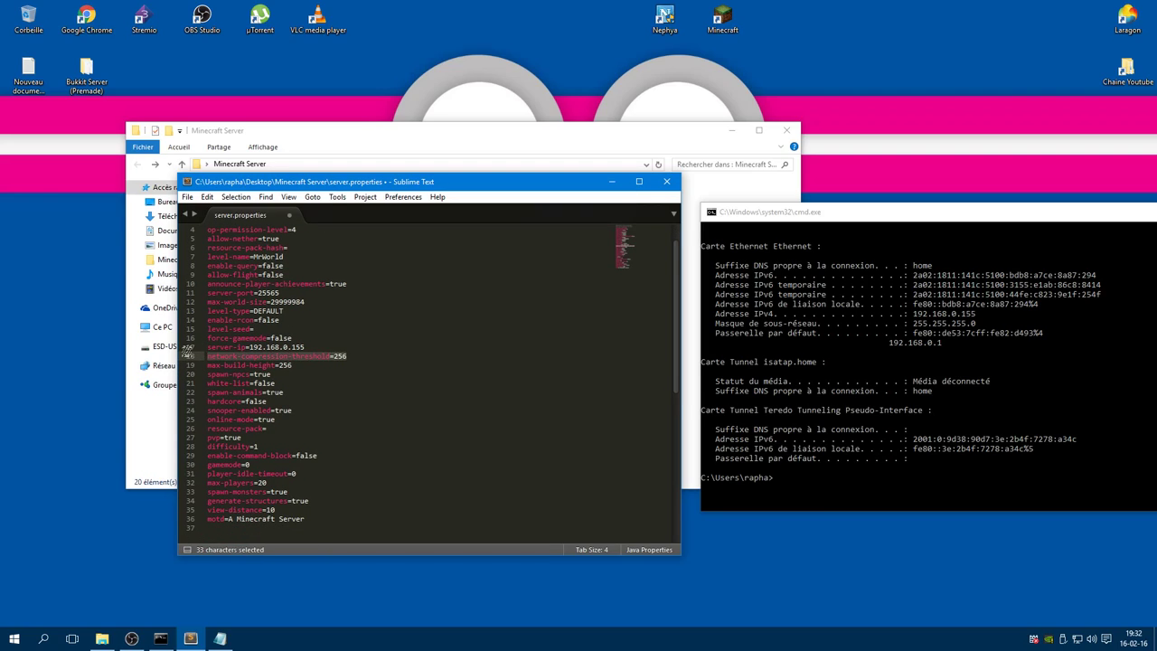
{"action": "mouse_move", "coordinate": [292, 366]}
{"action": "left_mouse_down"}
{"action": "mouse_move", "coordinate": [190, 368]}
{"action": "mouse_move", "coordinate": [280, 366]}
{"action": "left_mouse_up"}
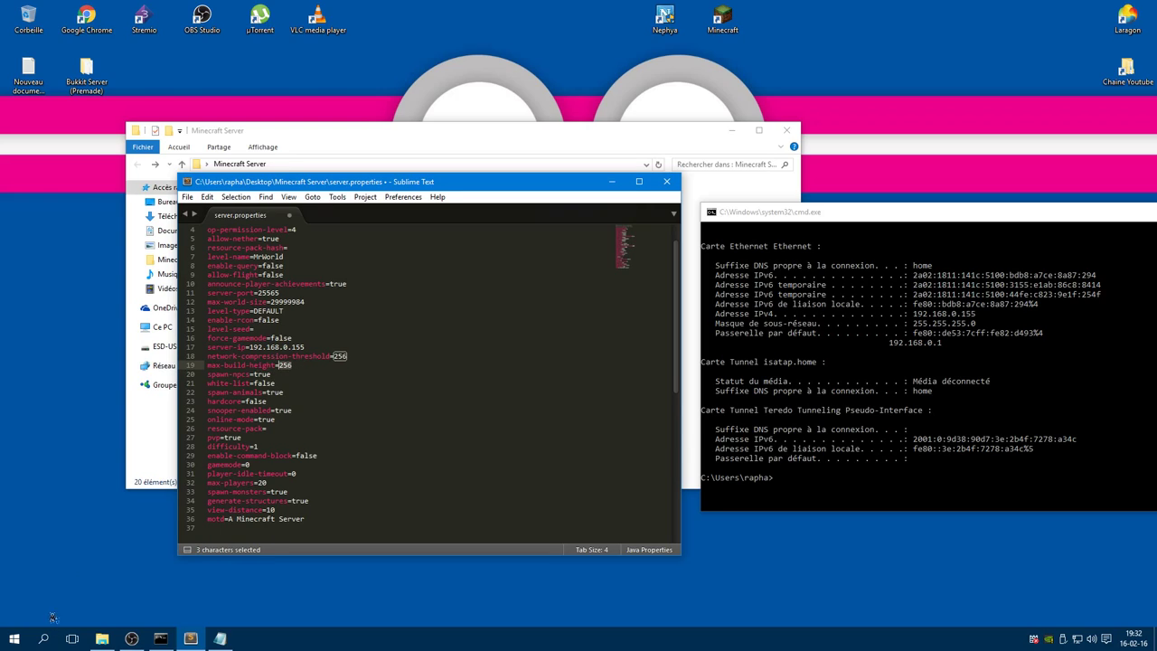
{"action": "left_click", "coordinate": [14, 638]}
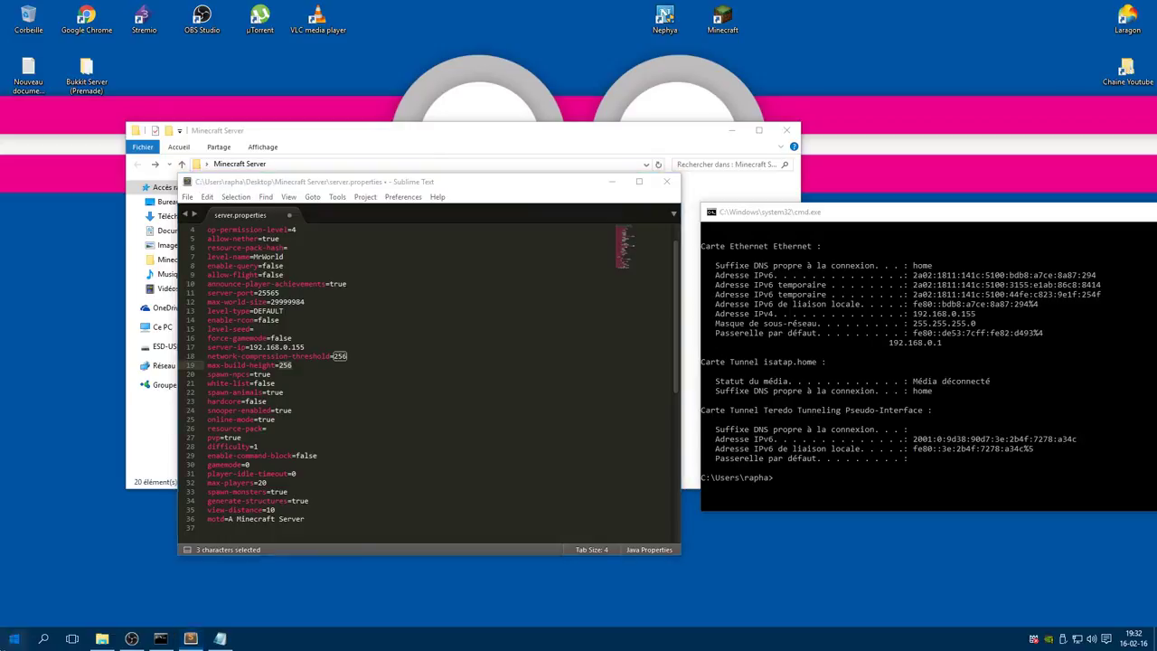
{"action": "left_click", "coordinate": [47, 638]}
{"action": "type", "text": "ca"}
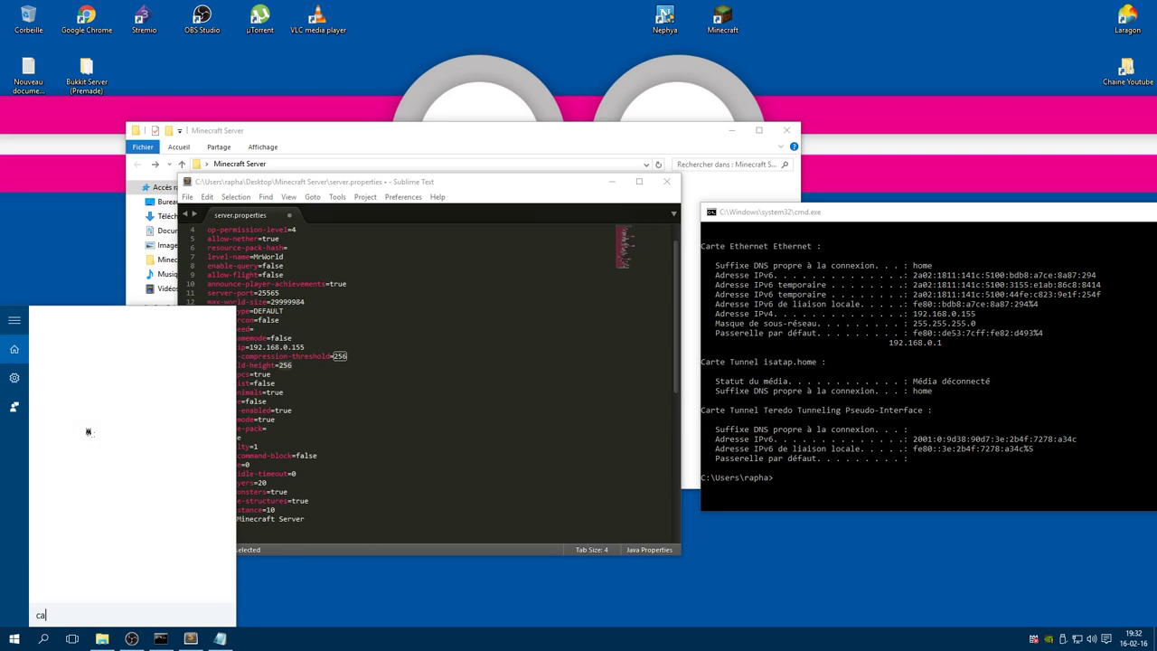
{"action": "type", "text": "l"}
{"action": "left_click", "coordinate": [97, 352]}
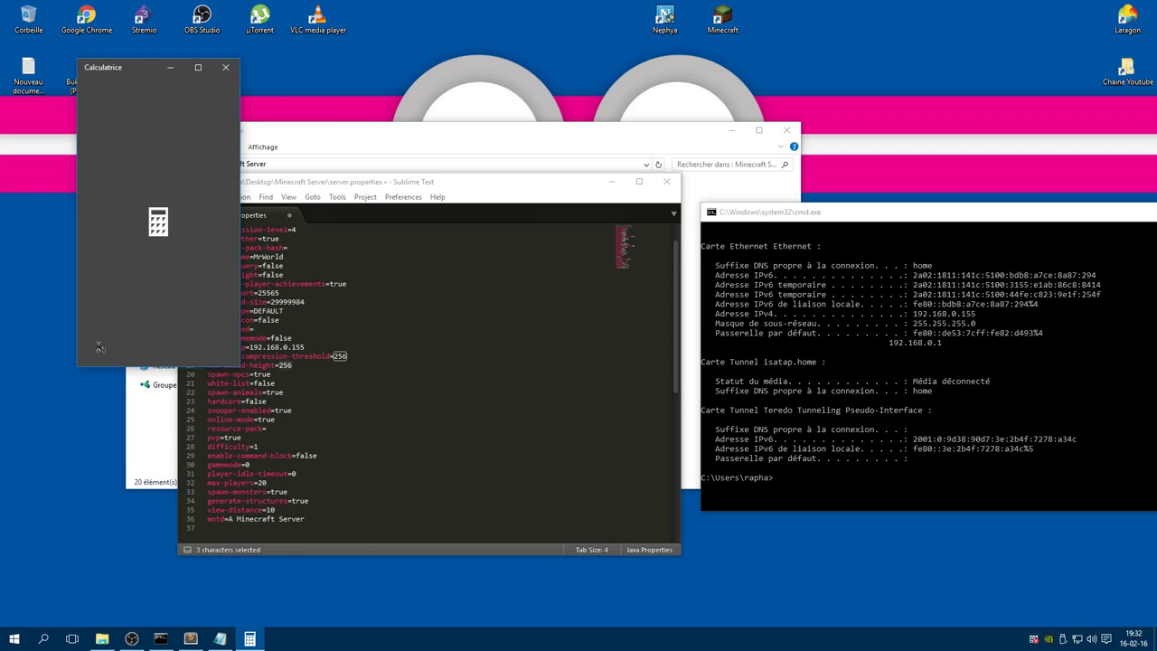
{"action": "left_click_drag", "start_coordinate": [132, 71], "coordinate": [281, 385]}
{"action": "left_click_drag", "start_coordinate": [288, 356], "coordinate": [536, 241]}
{"action": "left_click", "coordinate": [298, 580]}
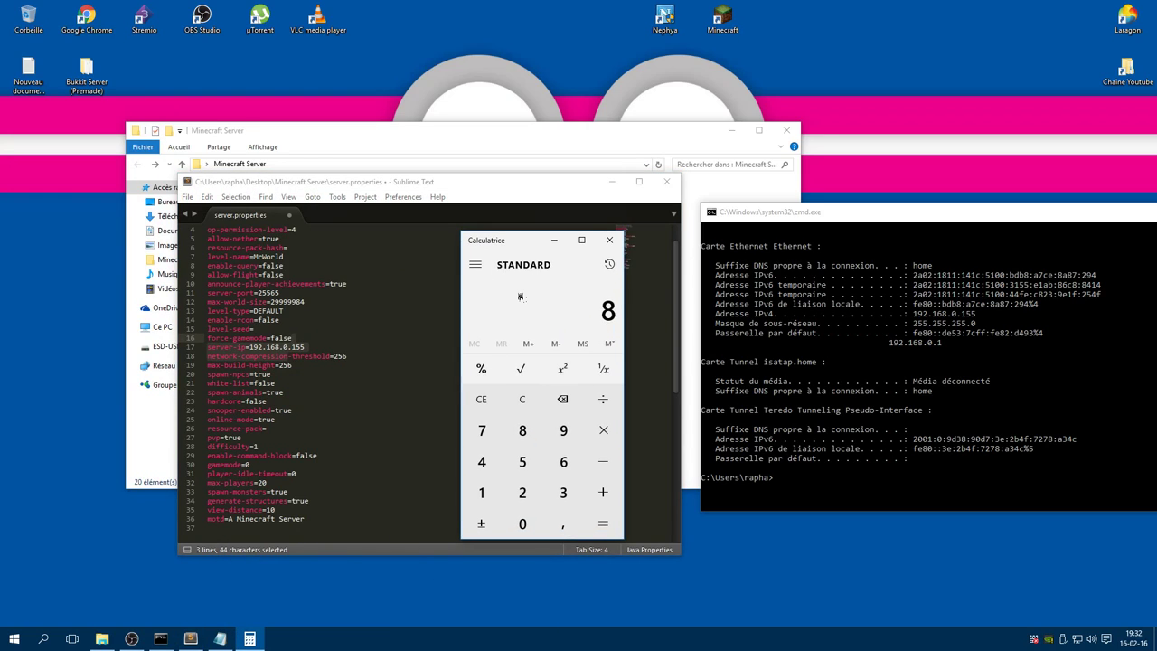
{"action": "type", "text": "2563"}
{"action": "key", "text": "Return"}
Try setting network-compression-threshold to 768 and undo the change
{"action": "double_click", "coordinate": [339, 356]}
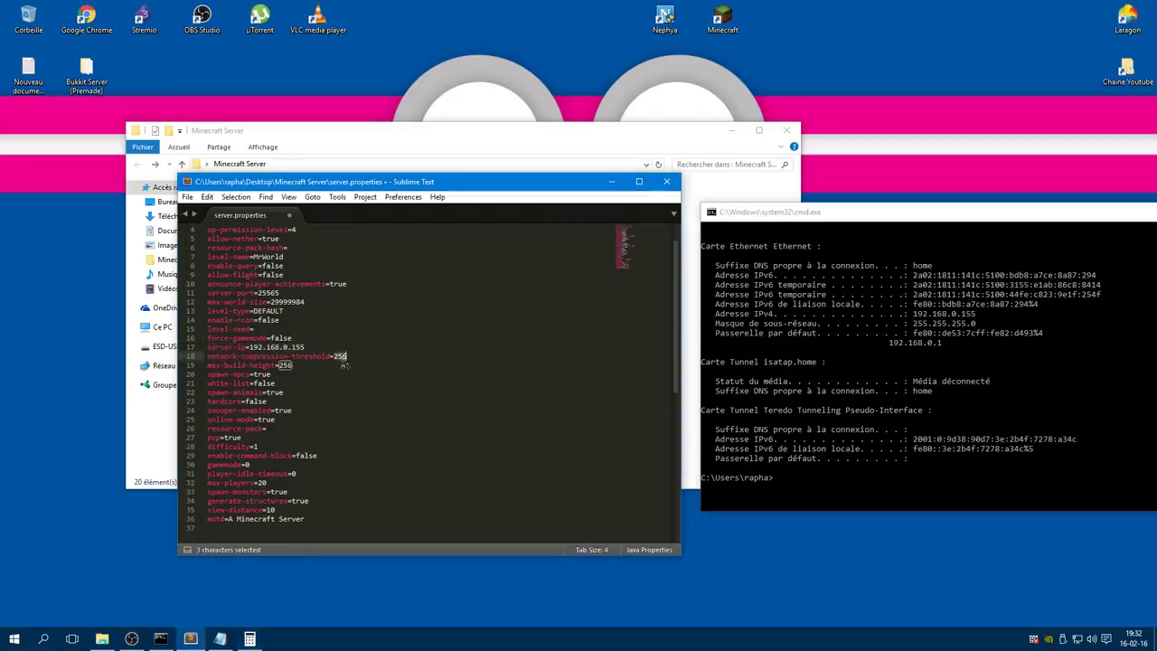
{"action": "type", "text": "768"}
{"action": "key", "text": "ctrl+z"}
{"action": "key", "text": "ctrl+z"}
Set max-build-height to 768 and spawn-npcs to false in server.properties
{"action": "double_click", "coordinate": [284, 365]}
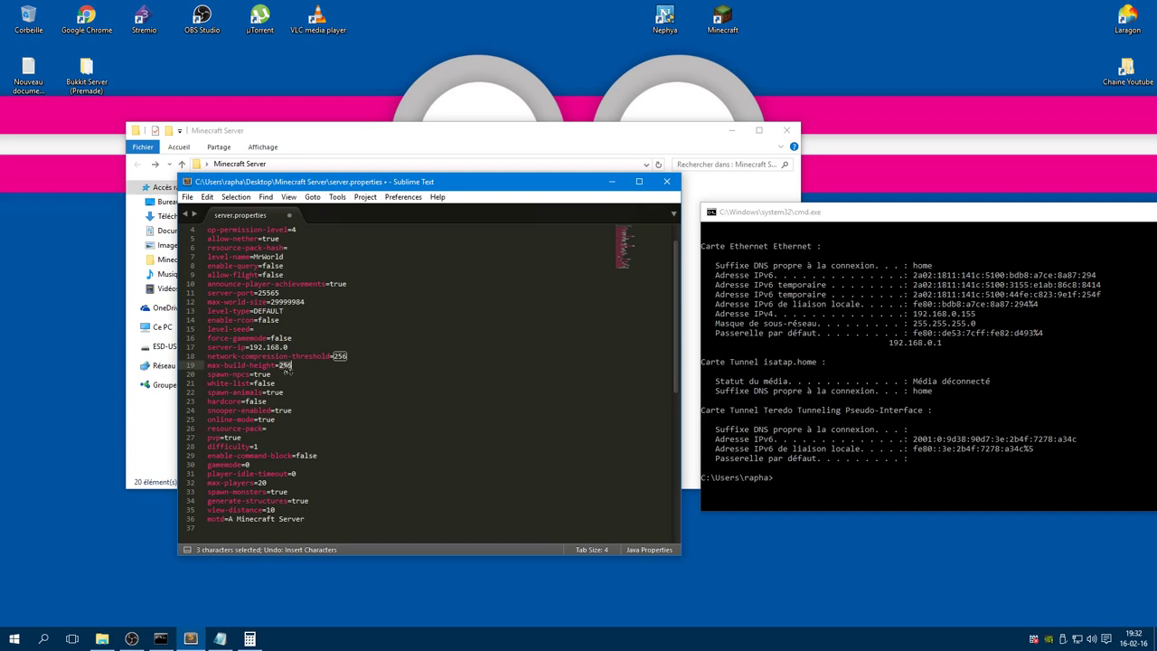
{"action": "type", "text": "768"}
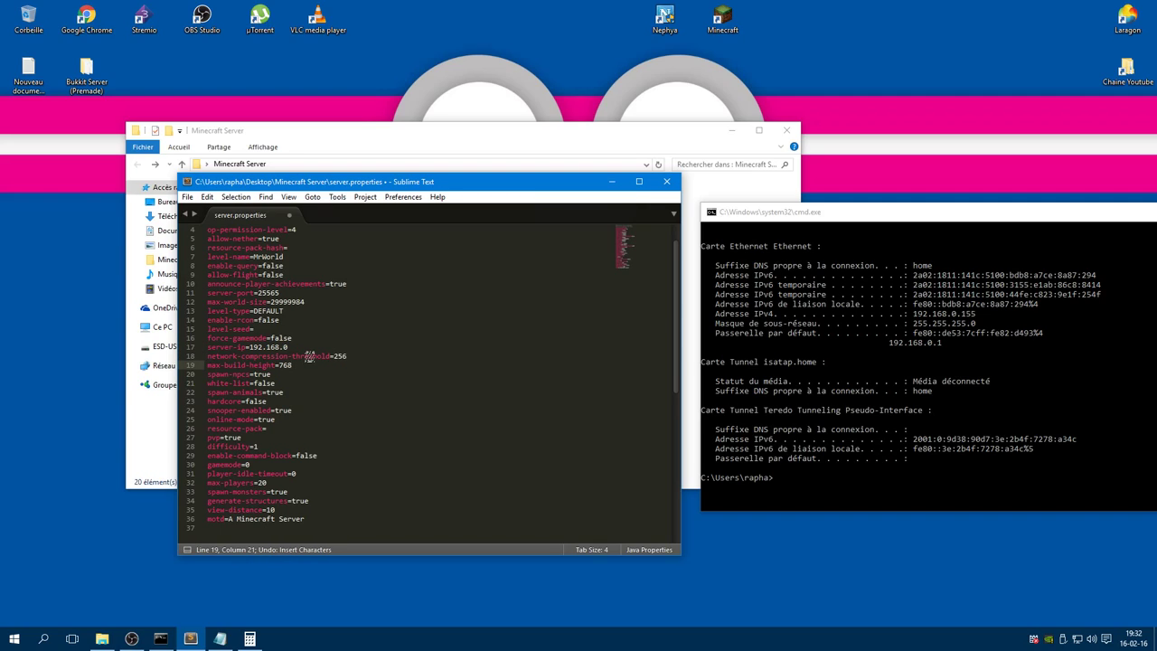
{"action": "scroll", "coordinate": [297, 372], "scroll_direction": "down", "scroll_amount": 1}
{"action": "double_click", "coordinate": [260, 347]}
{"action": "type", "text": "false"}
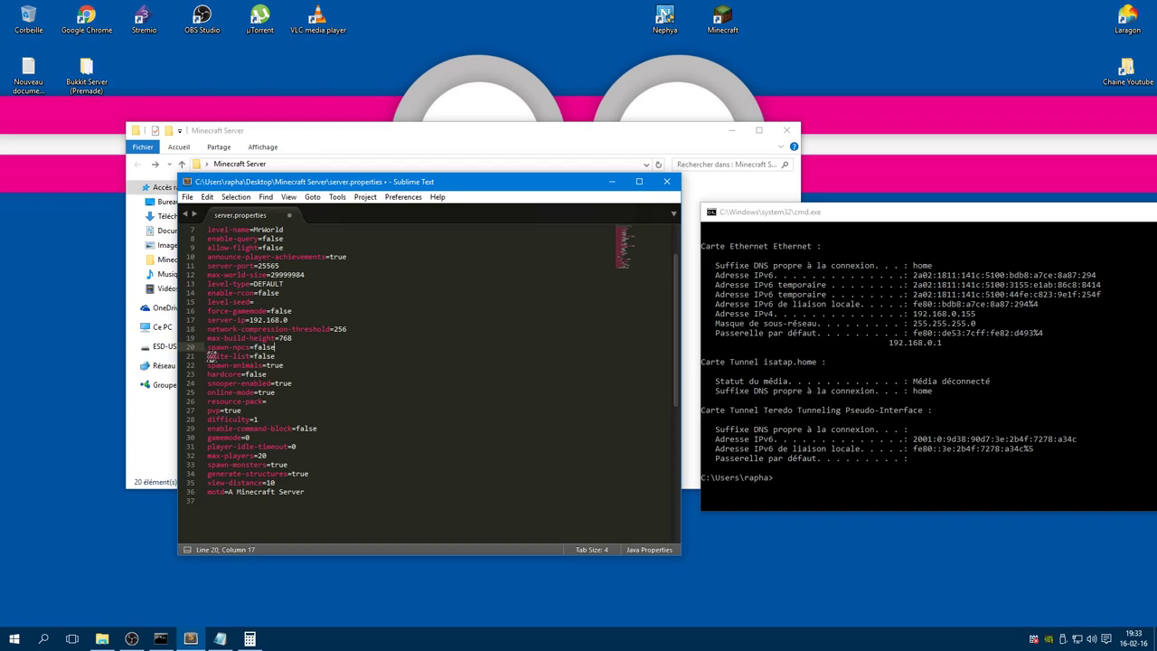
Check the white-list entry and set spawn-animals to false
{"action": "double_click", "coordinate": [267, 356]}
{"action": "key", "text": "Right"}
{"action": "double_click", "coordinate": [276, 365]}
{"action": "type", "text": "false"}
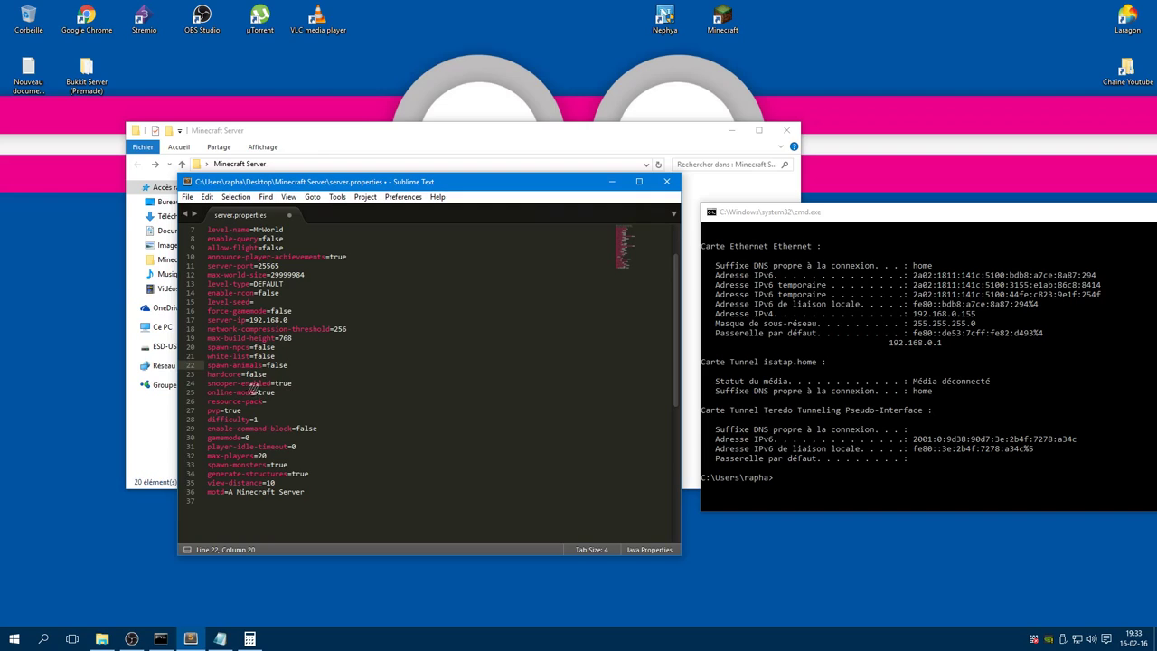
Set online-mode to false in server.properties
{"action": "left_click", "coordinate": [301, 382]}
{"action": "double_click", "coordinate": [263, 394]}
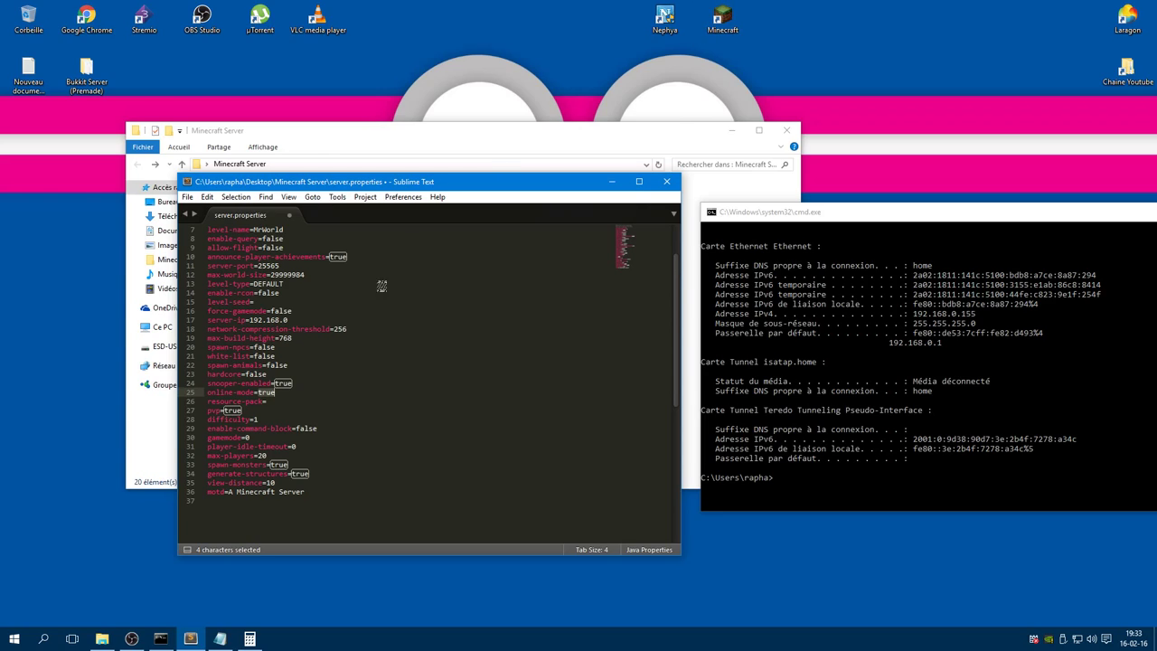
{"action": "type", "text": "false"}
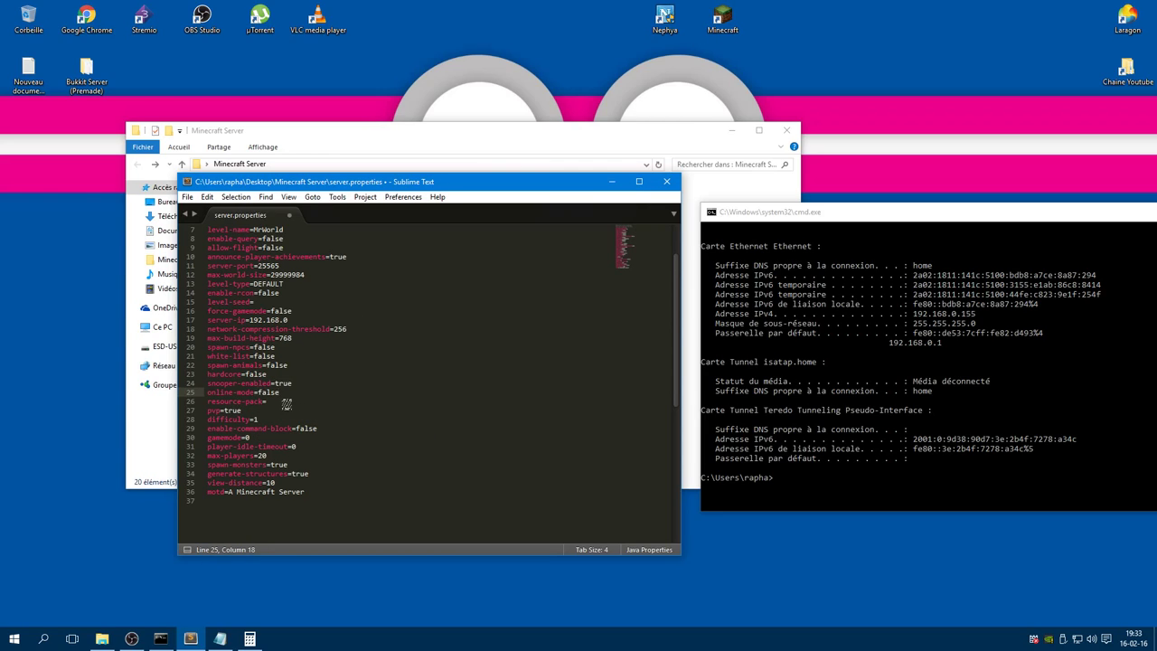
{"action": "left_click", "coordinate": [280, 400]}
Close the command prompt window and set pvp to false in server.properties
{"action": "left_click_drag", "start_coordinate": [883, 216], "coordinate": [561, 222]}
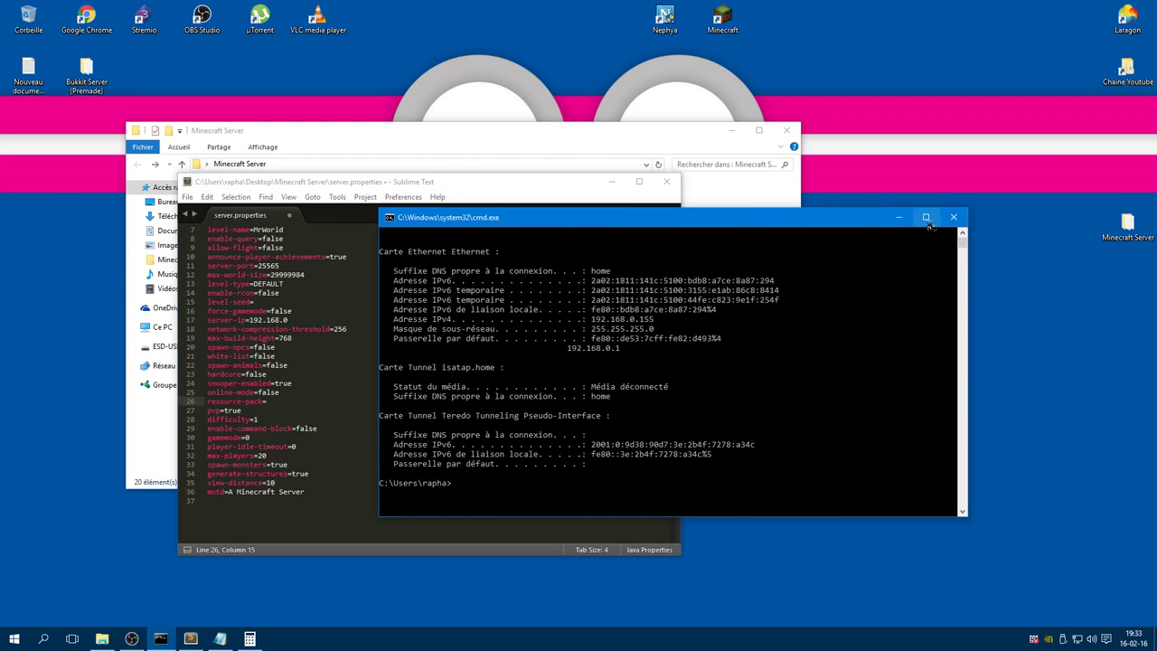
{"action": "left_click", "coordinate": [952, 221]}
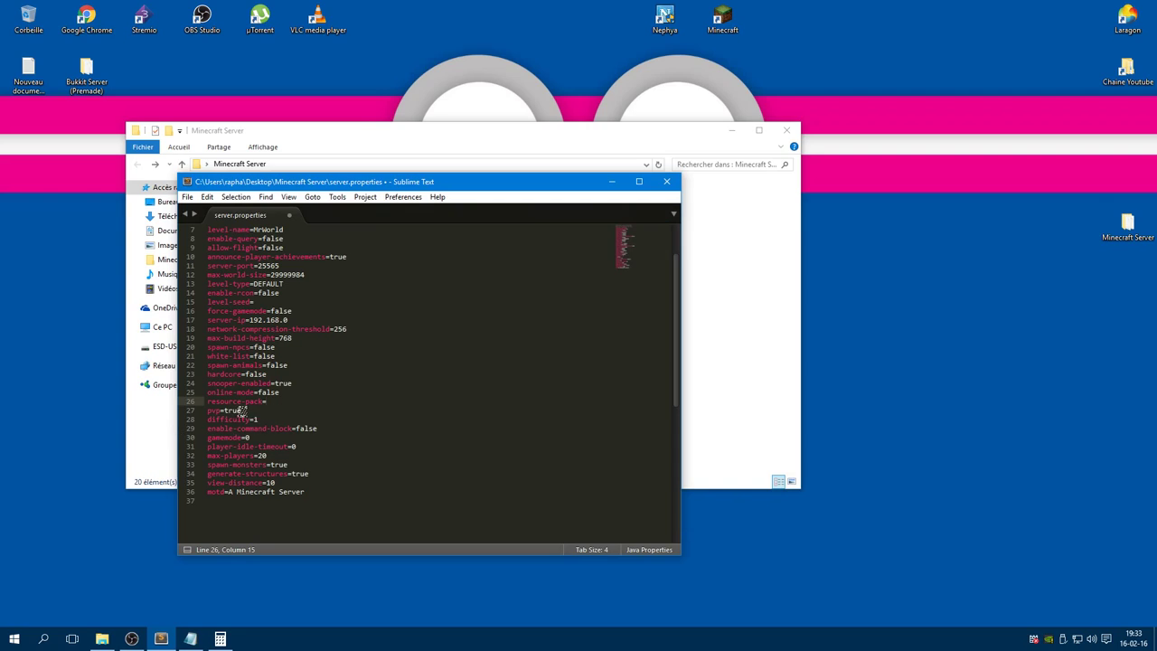
{"action": "double_click", "coordinate": [232, 411]}
{"action": "type", "text": "false"}
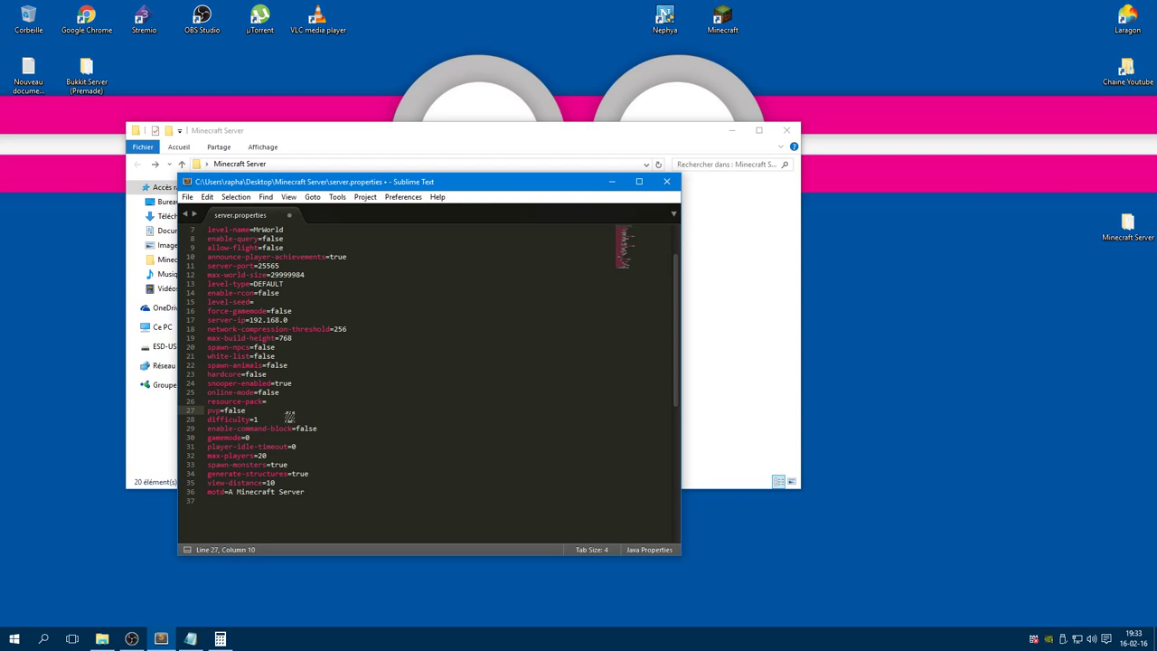
Check the difficulty and enable-command-block entries, and set gamemode to 1
{"action": "left_click_drag", "start_coordinate": [289, 418], "coordinate": [242, 413]}
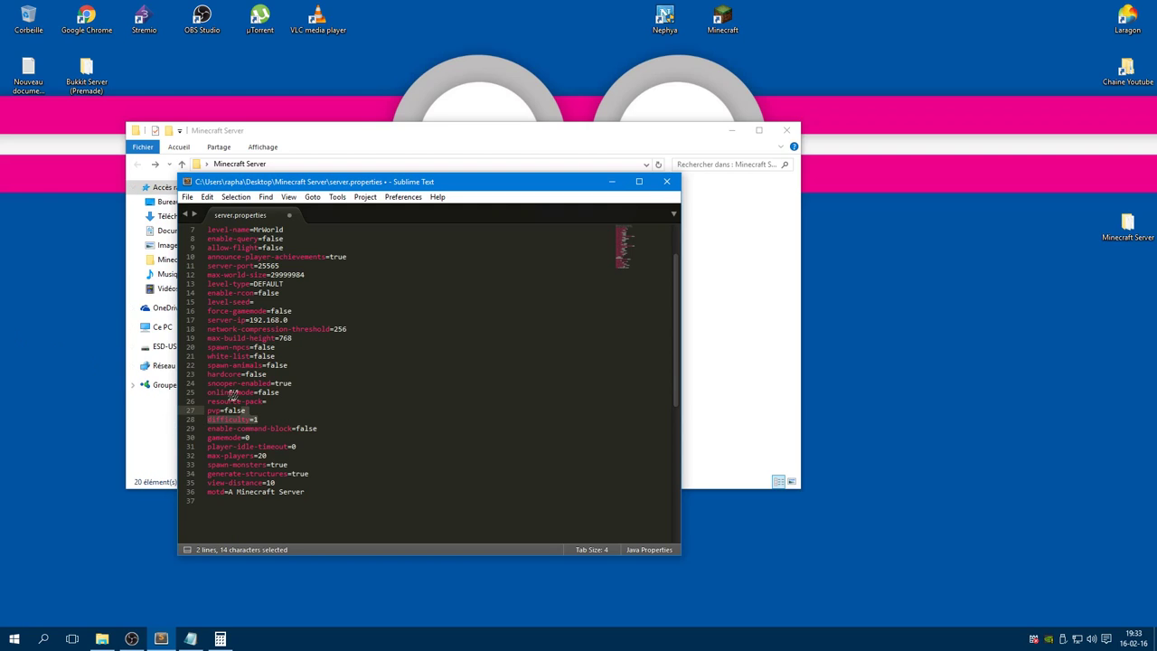
{"action": "left_click", "coordinate": [272, 428]}
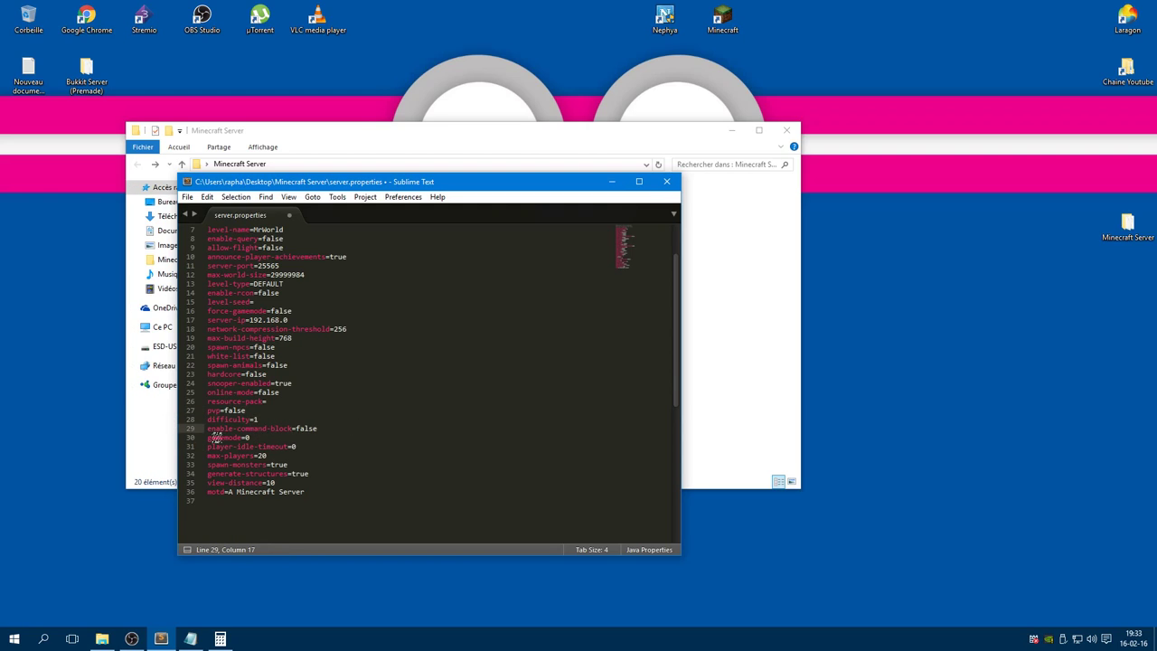
{"action": "left_click_drag", "start_coordinate": [331, 428], "coordinate": [89, 426]}
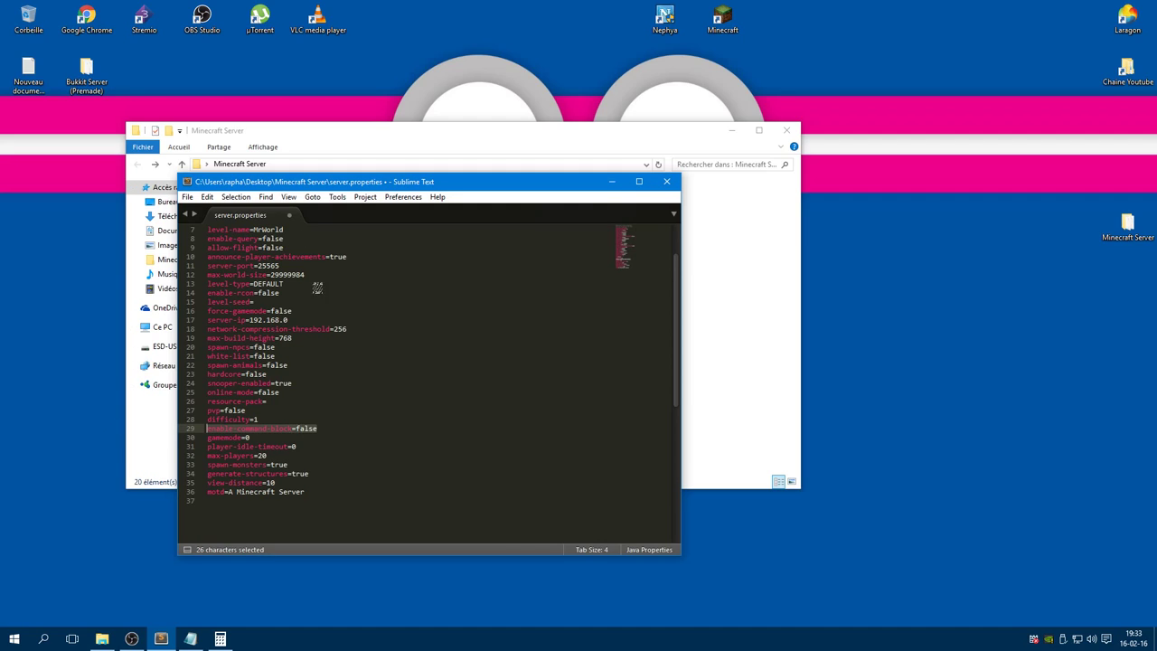
{"action": "left_click", "coordinate": [264, 438]}
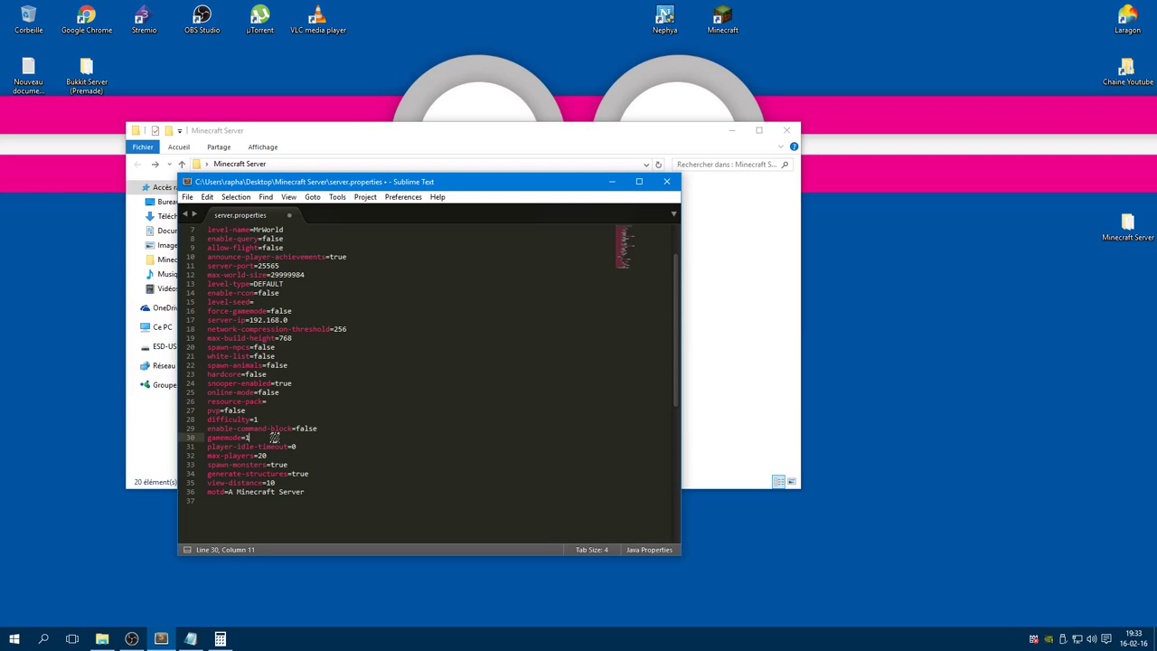
Set max-players to 200 and spawn-monsters to false in server.properties
{"action": "left_click_drag", "start_coordinate": [318, 447], "coordinate": [155, 447]}
{"action": "left_click", "coordinate": [398, 462]}
{"action": "left_click_drag", "start_coordinate": [398, 463], "coordinate": [227, 455]}
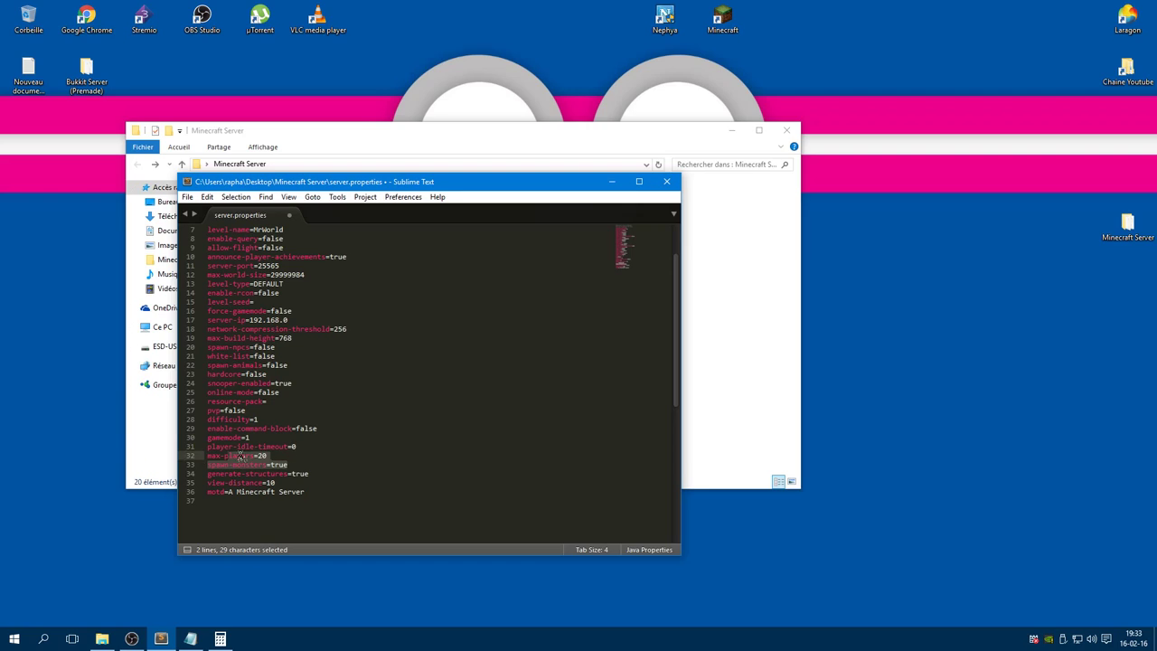
{"action": "left_click", "coordinate": [302, 452]}
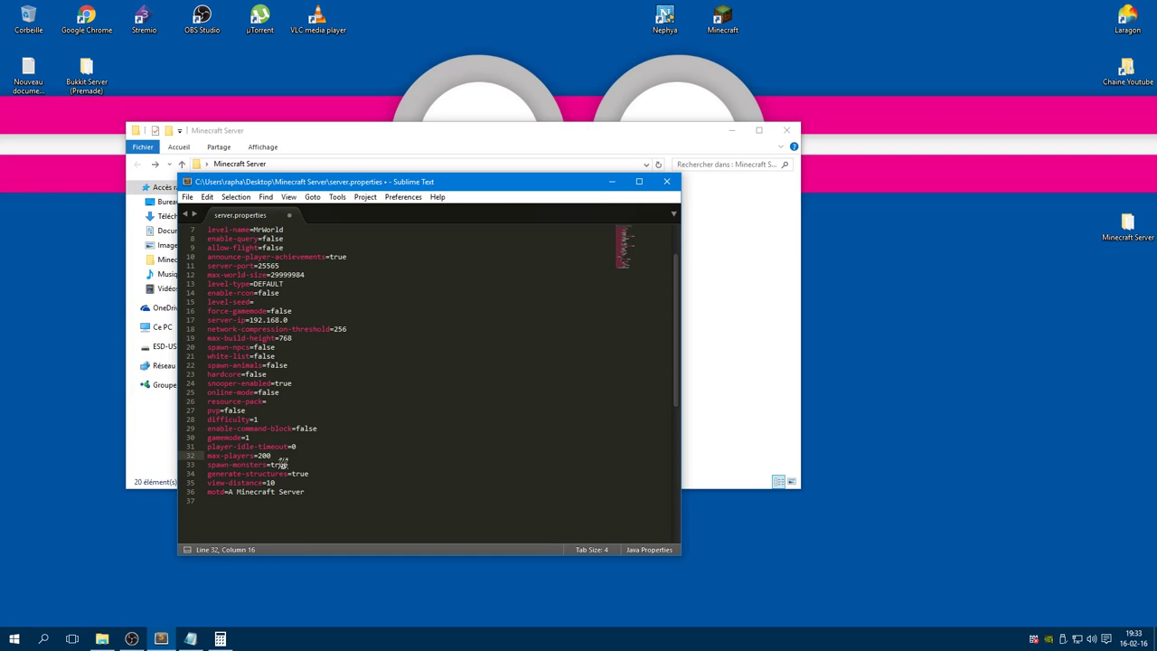
{"action": "double_click", "coordinate": [280, 465]}
{"action": "type", "text": "false"}
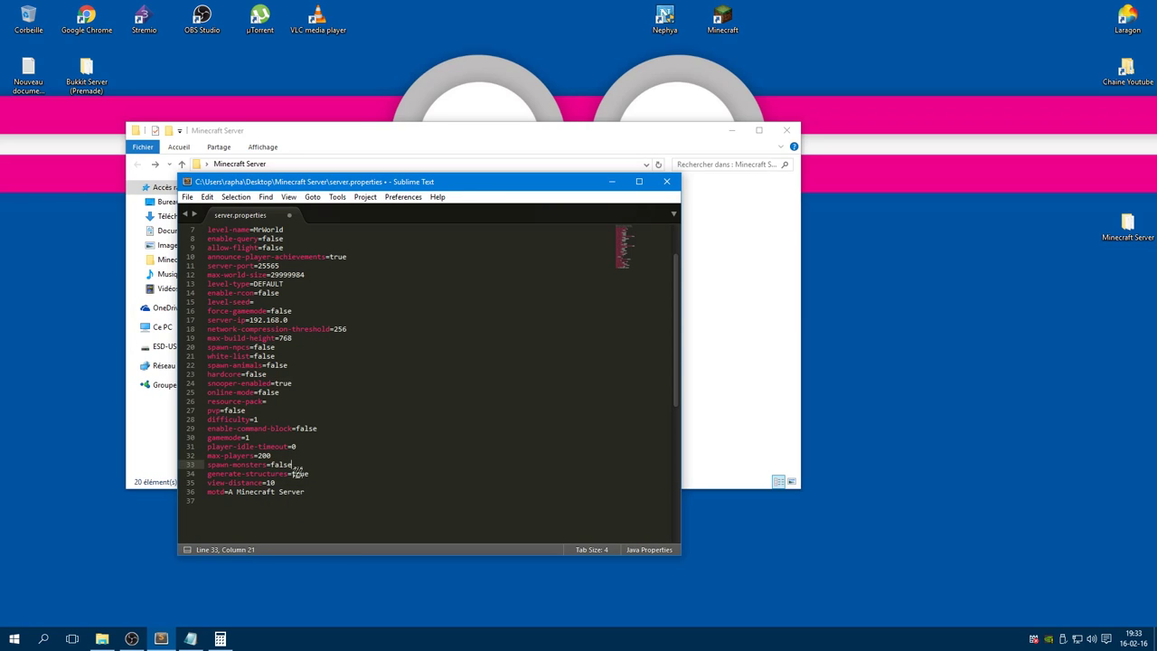
Check the generate-structures entry and set view-distance to 30
{"action": "double_click", "coordinate": [299, 474]}
{"action": "left_click", "coordinate": [336, 478]}
{"action": "left_click", "coordinate": [217, 490]}
{"action": "left_click", "coordinate": [292, 480]}
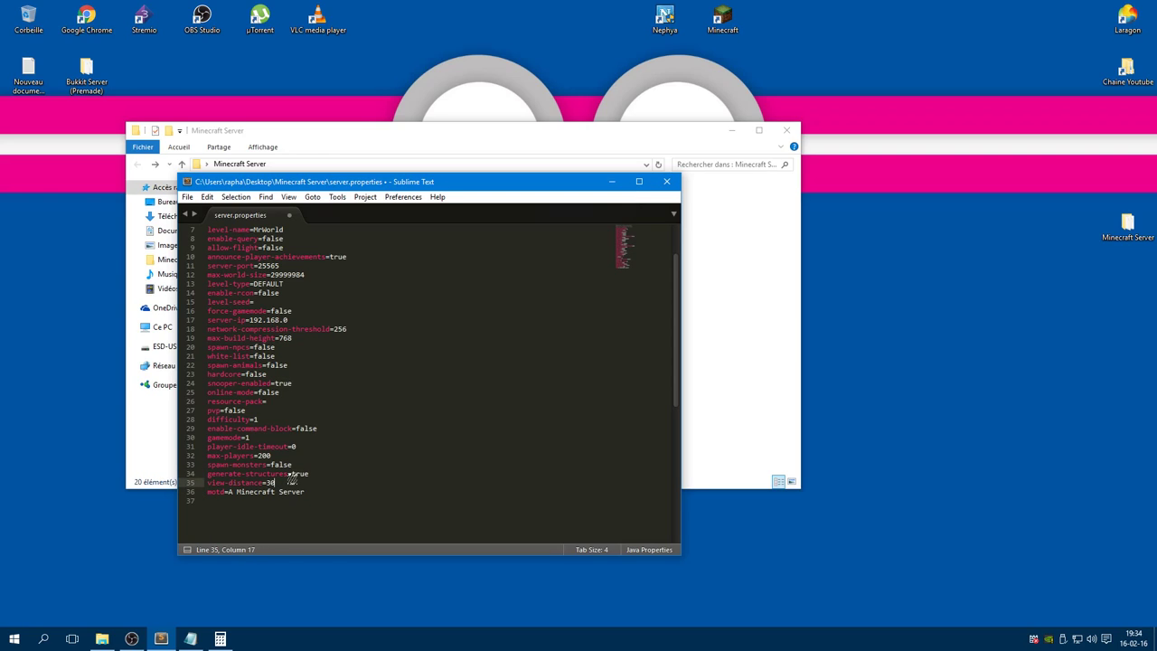
Set motd to MrGameplays World and save the server.properties file
{"action": "left_click_drag", "start_coordinate": [307, 492], "coordinate": [227, 490]}
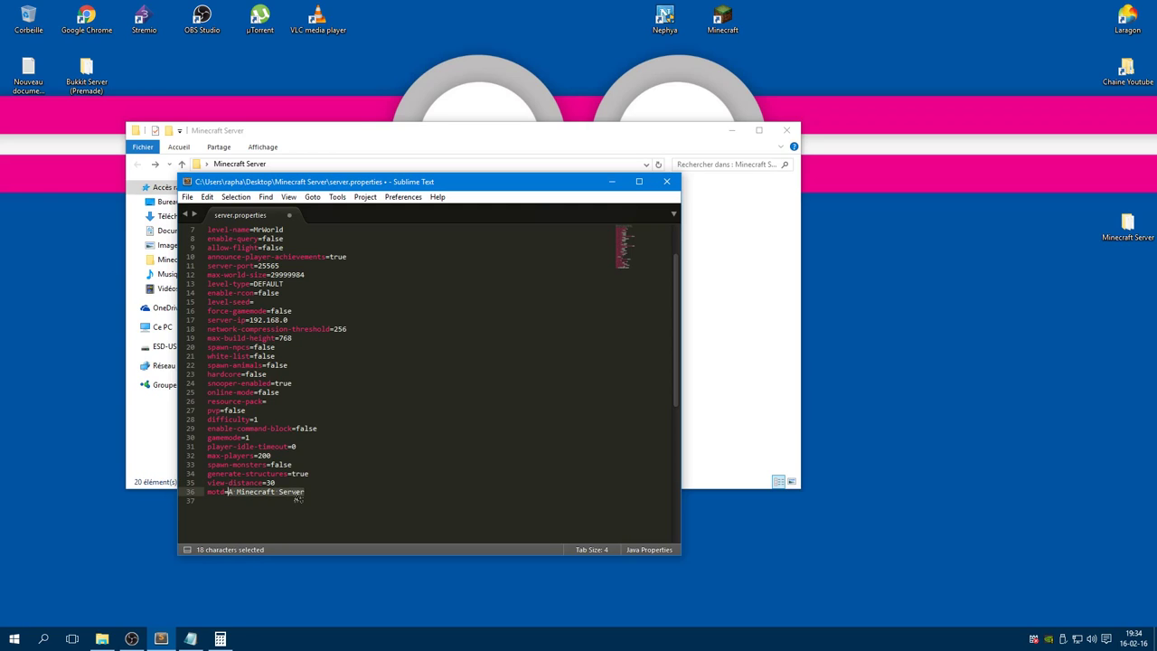
{"action": "type", "text": "MR"}
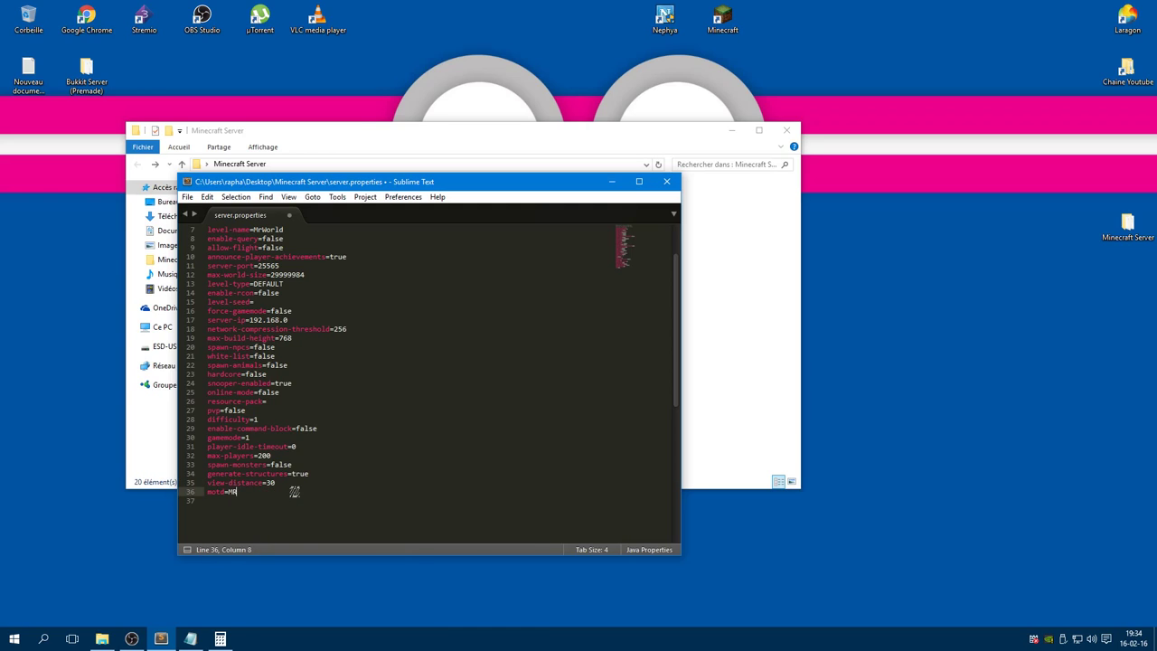
{"action": "key", "text": "BackSpace"}
{"action": "type", "text": "rGameplays World"}
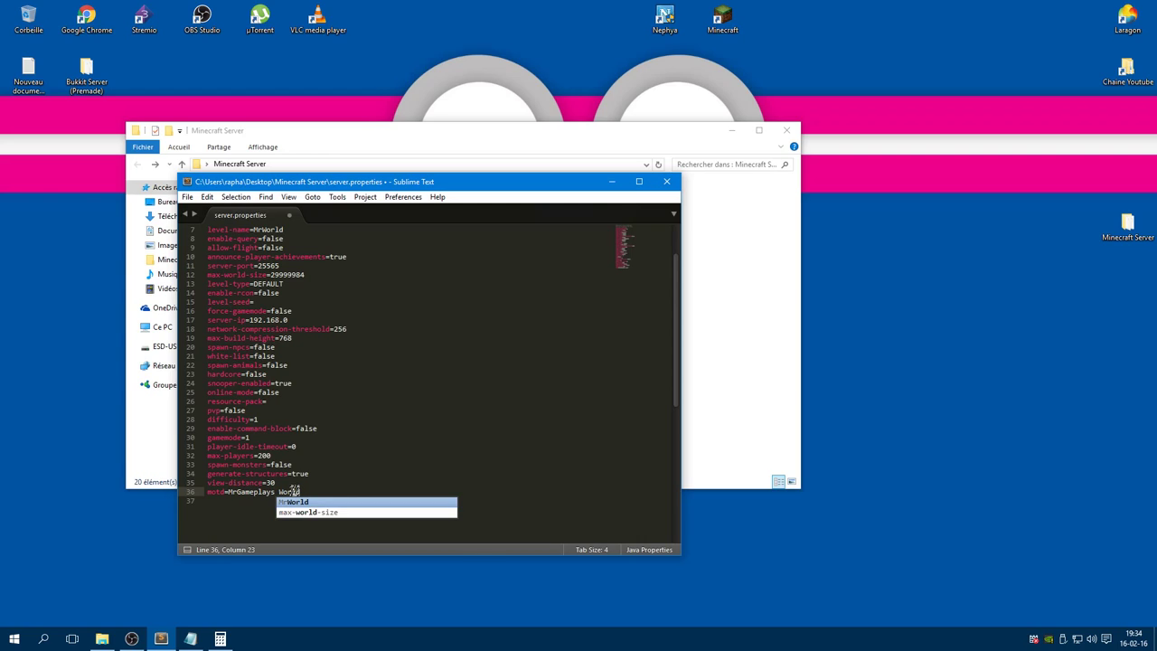
{"action": "key", "text": "ctrl+s"}
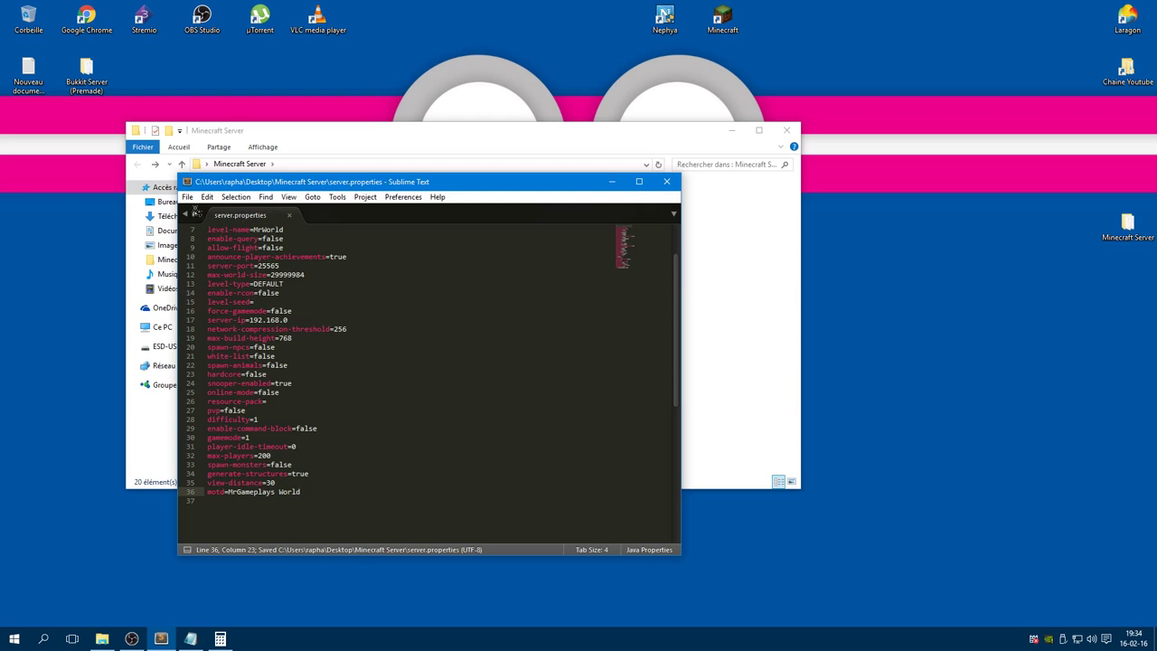
Close the text editor and the Calculator, returning to the Minecraft Server folder with nothing selected
{"action": "left_click", "coordinate": [188, 197]}
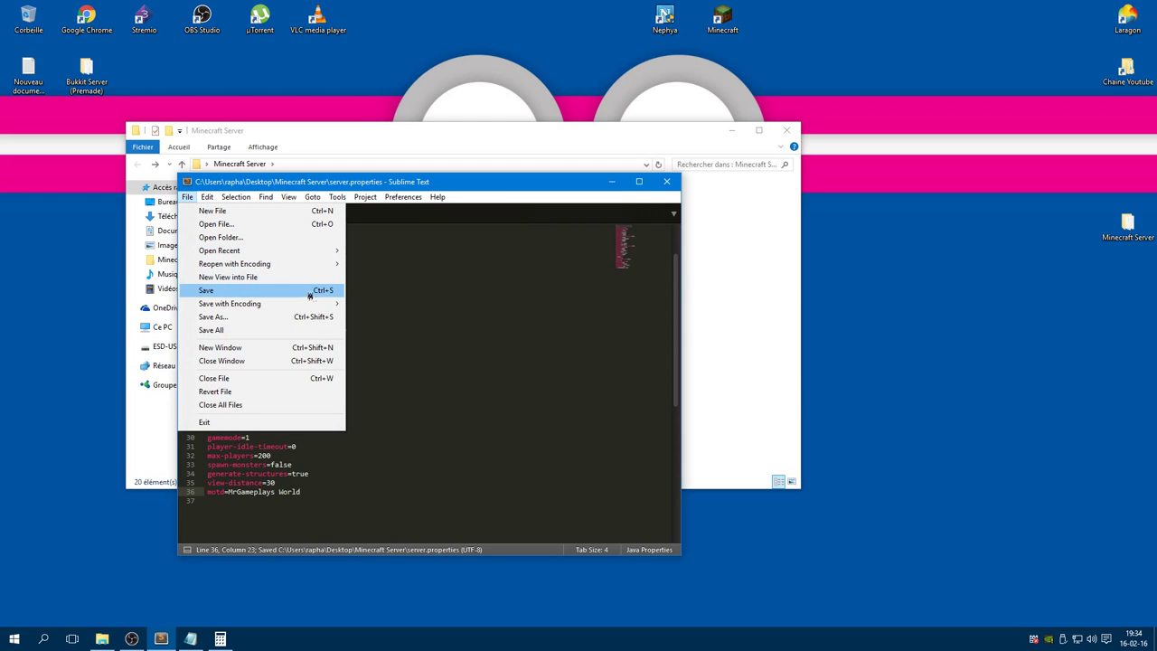
{"action": "left_click", "coordinate": [647, 182]}
{"action": "left_click", "coordinate": [1149, 6]}
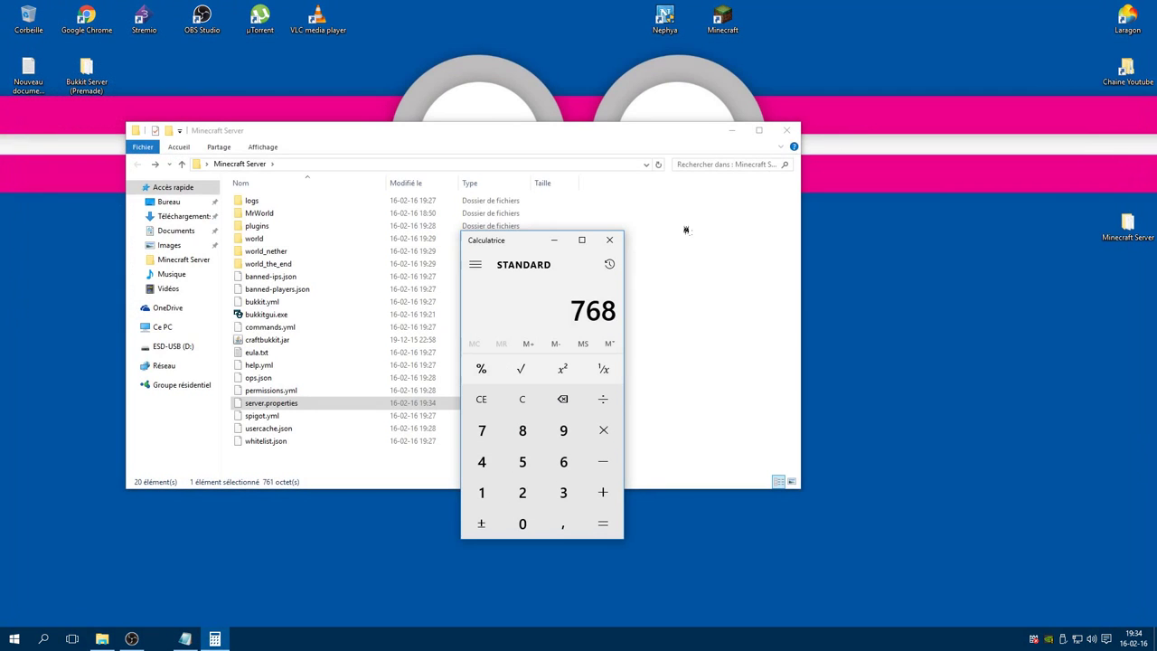
{"action": "left_click", "coordinate": [610, 241]}
{"action": "left_click_drag", "start_coordinate": [686, 464], "coordinate": [463, 270]}
{"action": "left_click", "coordinate": [675, 346]}
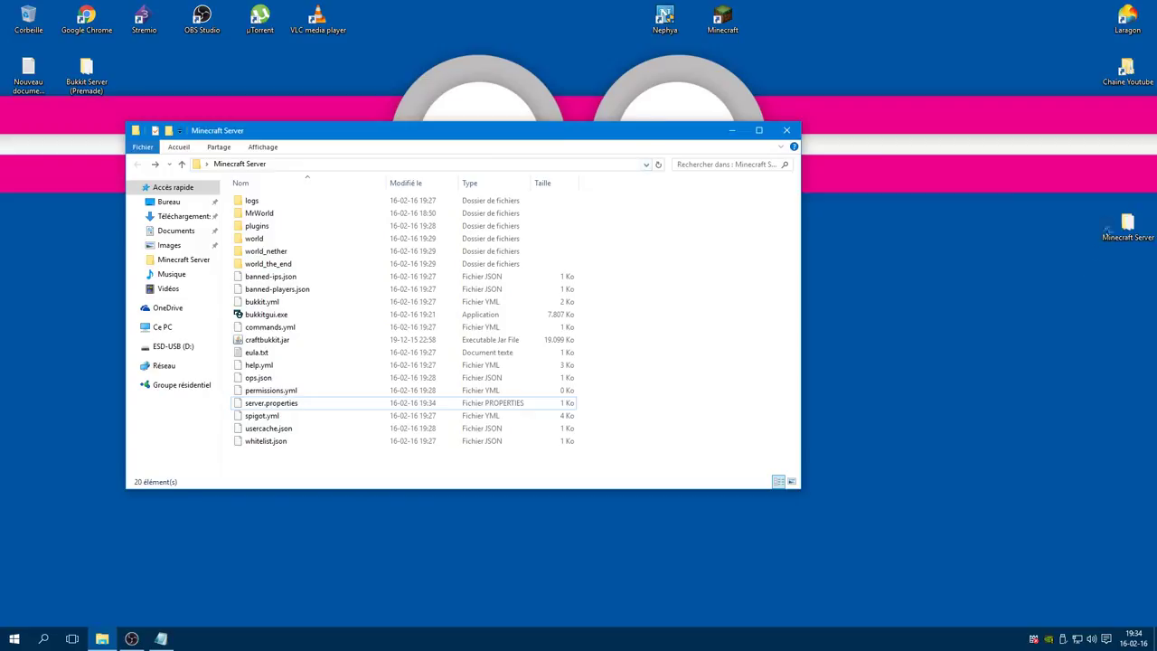
Create a desktop shortcut to bukkitgui.exe from the Minecraft Server folder and place it beside the Minecraft shortcut
{"action": "left_click_drag", "start_coordinate": [554, 124], "coordinate": [645, 101]}
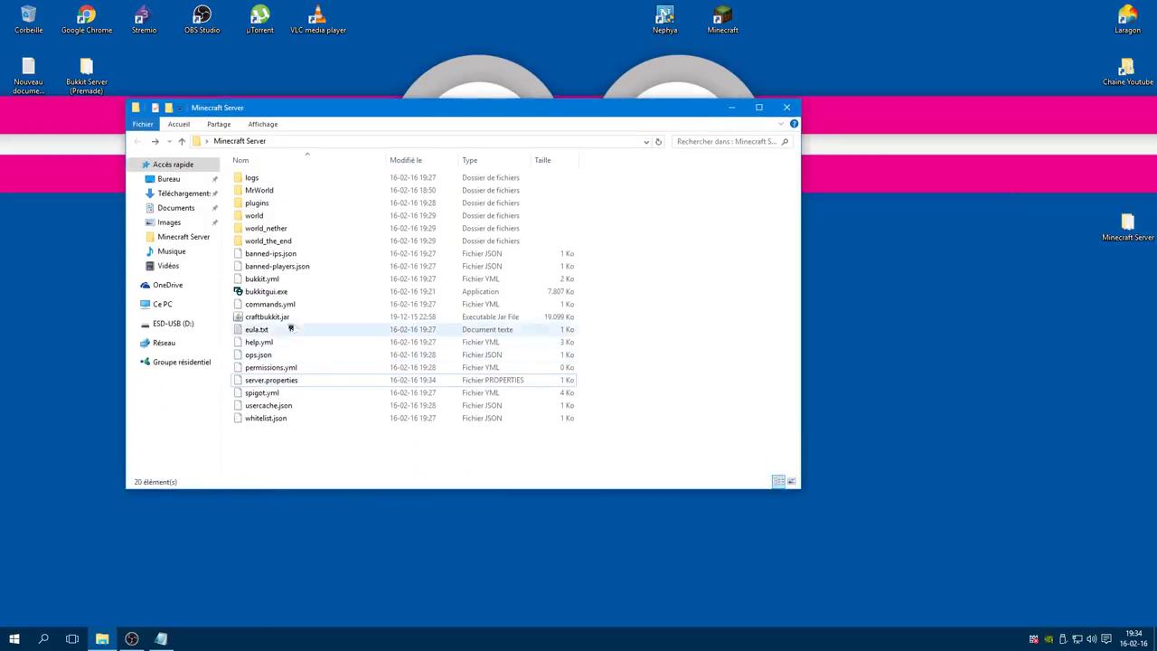
{"action": "right_click", "coordinate": [260, 290]}
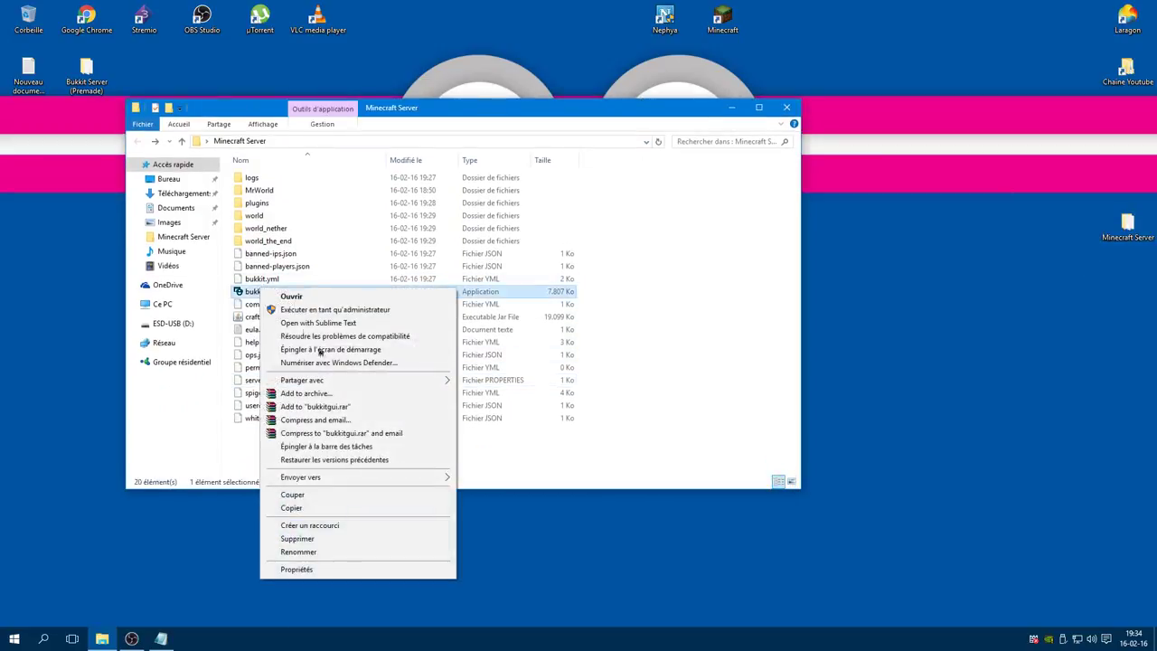
{"action": "mouse_move", "coordinate": [353, 479]}
{"action": "left_click", "coordinate": [493, 480]}
{"action": "left_click_drag", "start_coordinate": [49, 124], "coordinate": [801, 24]}
Rename the new desktop shortcut as bukkitgui
{"action": "right_click", "coordinate": [787, 10]}
{"action": "left_click", "coordinate": [852, 274]}
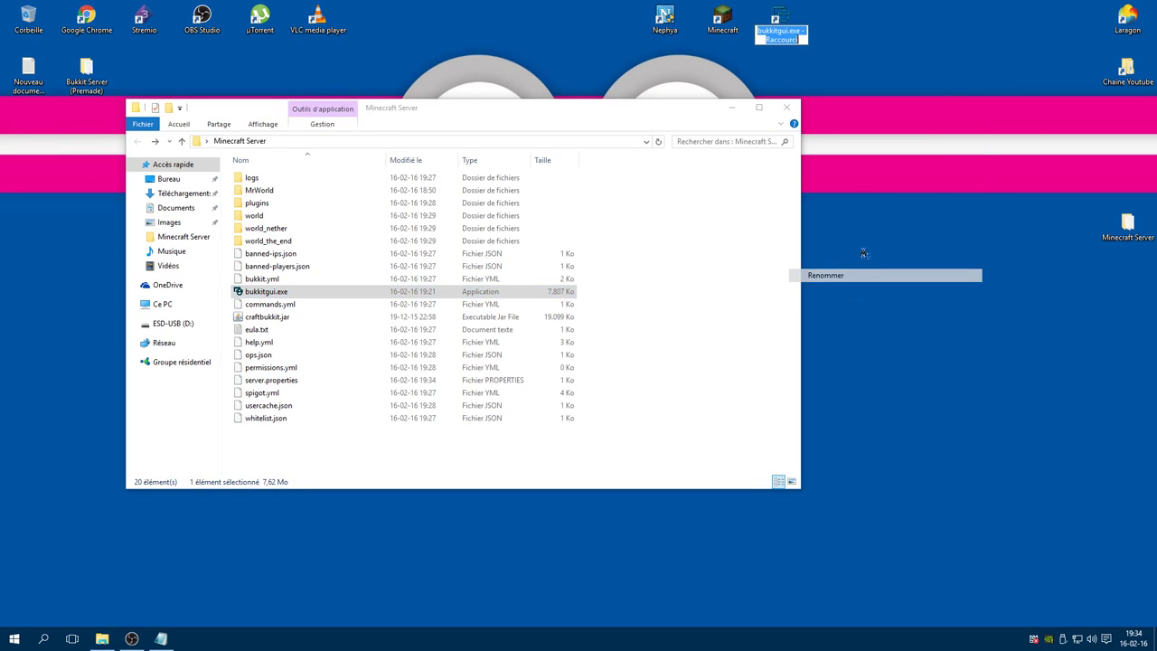
{"action": "type", "text": "bukkitgui"}
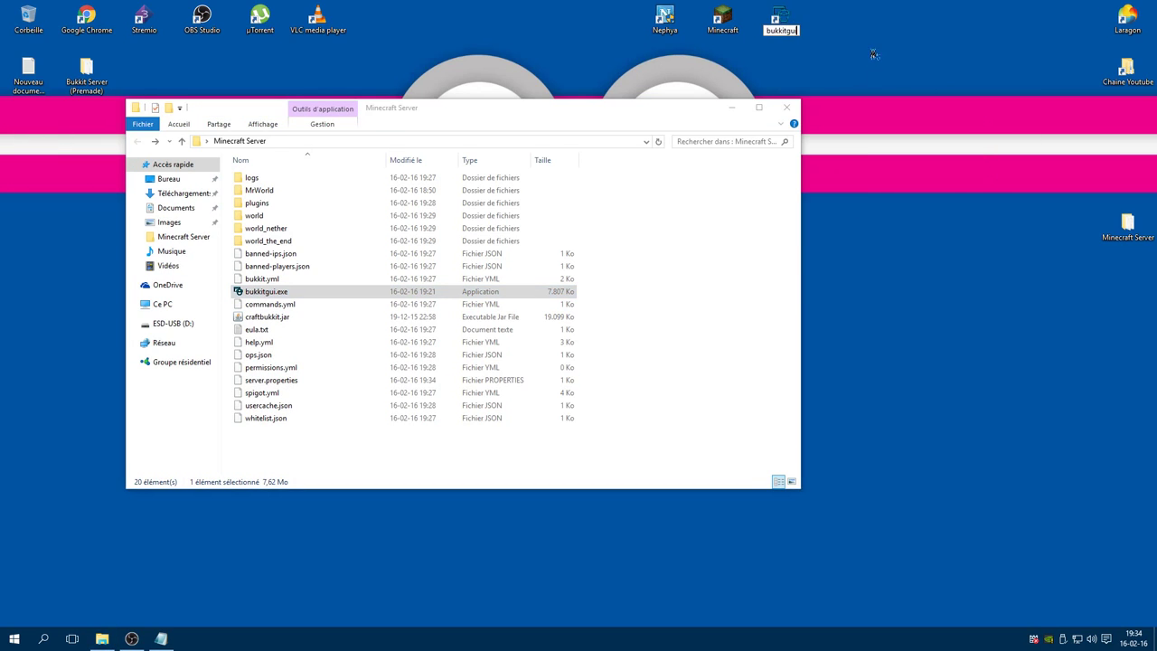
{"action": "key", "text": "Return"}
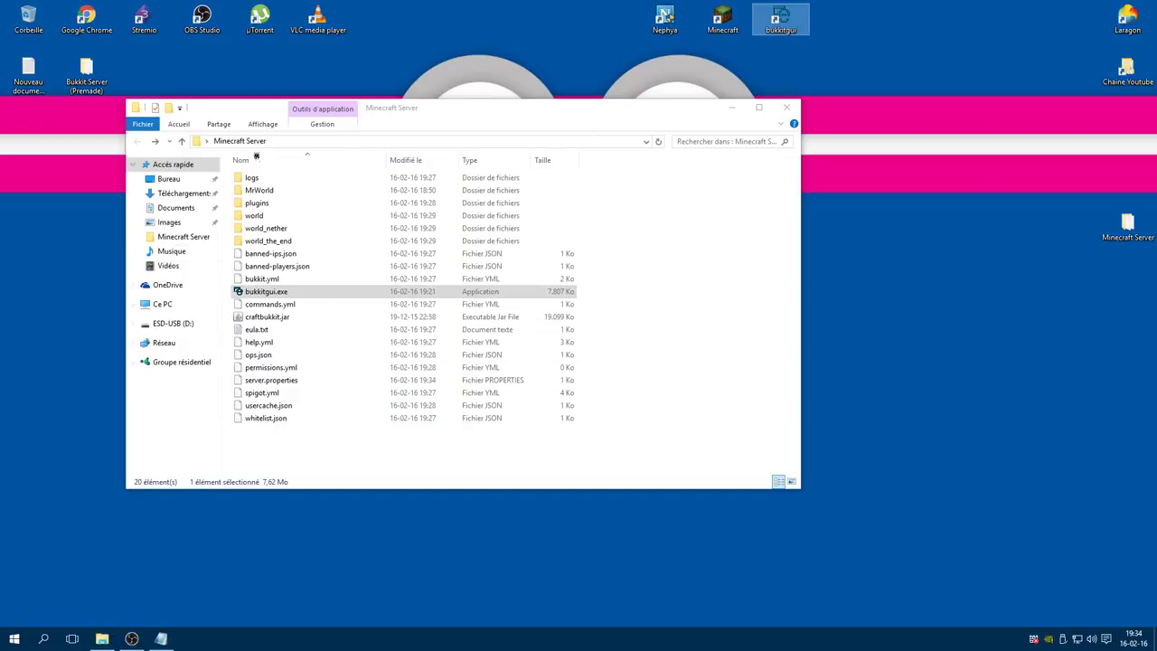
Open config.yml from the AboutUs folder inside plugins in Sublime Text
{"action": "double_click", "coordinate": [258, 203]}
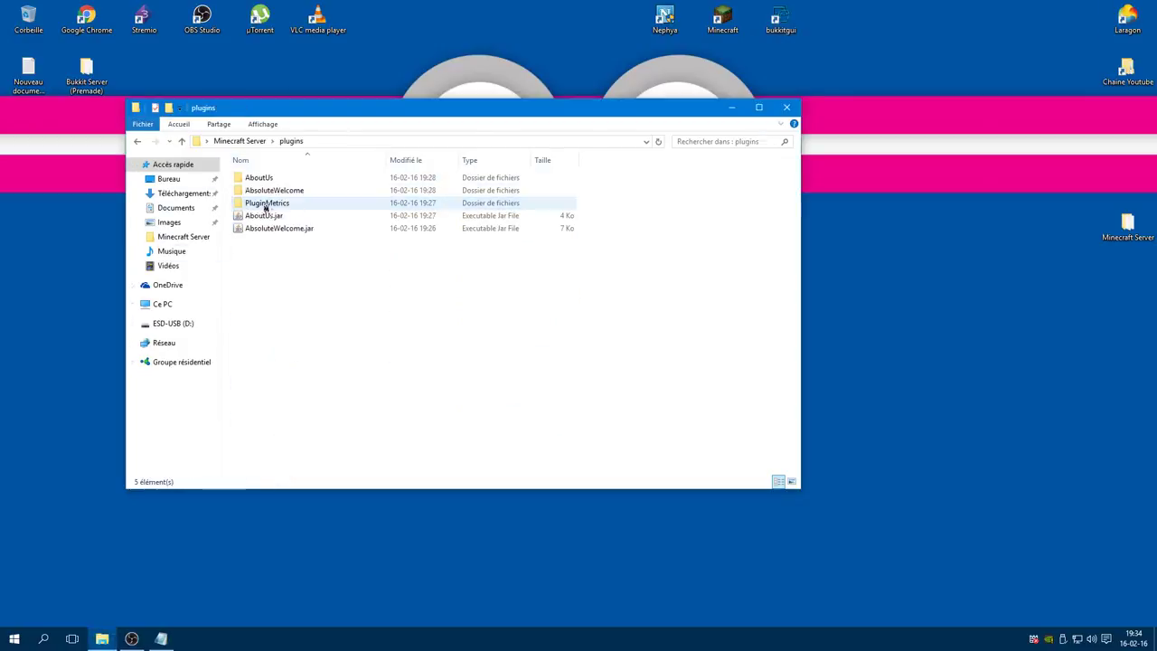
{"action": "left_click", "coordinate": [265, 178]}
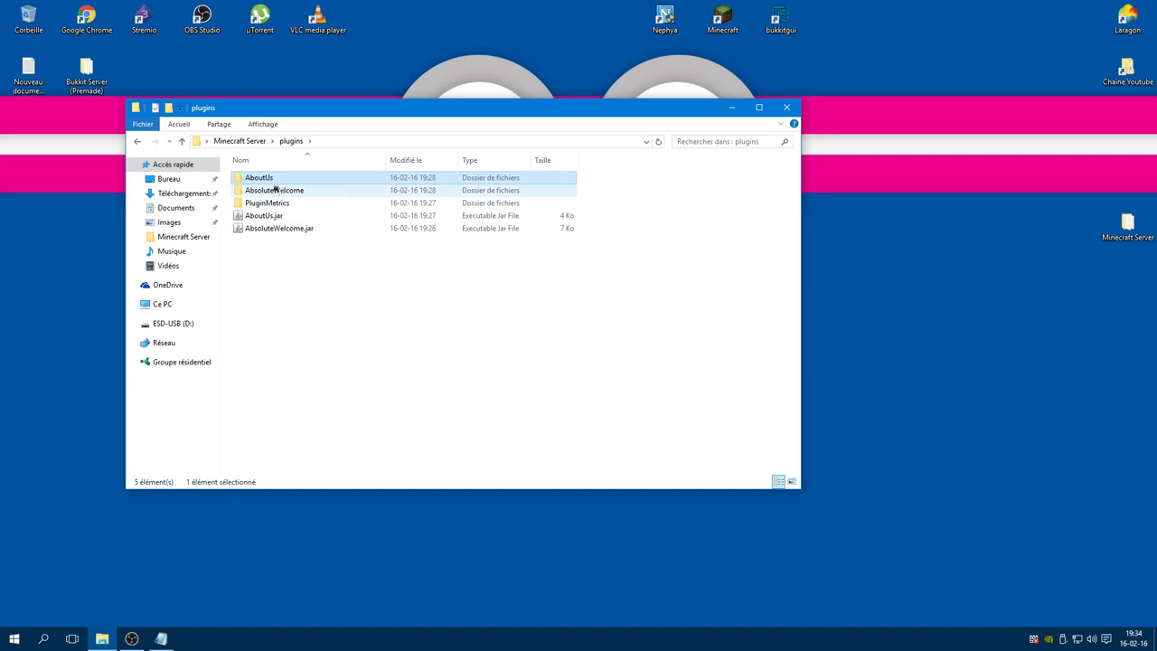
{"action": "double_click", "coordinate": [281, 180]}
{"action": "left_click", "coordinate": [282, 180]}
{"action": "right_click", "coordinate": [281, 180]}
{"action": "left_click", "coordinate": [307, 200]}
{"action": "left_click_drag", "start_coordinate": [261, 10], "coordinate": [699, 257]}
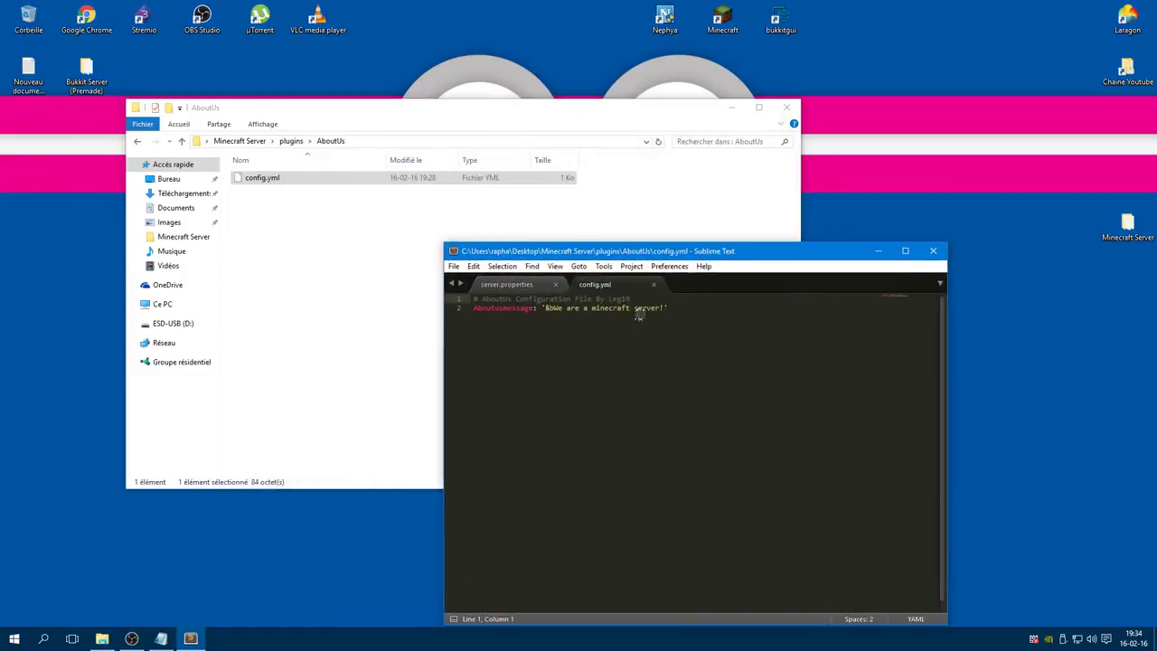
Replace the Aboutusmessage text after &b with "Voici le serveur de MrGameplays amuser vous bien", save config.yml and close the editor
{"action": "left_click_drag", "start_coordinate": [662, 308], "coordinate": [558, 308]}
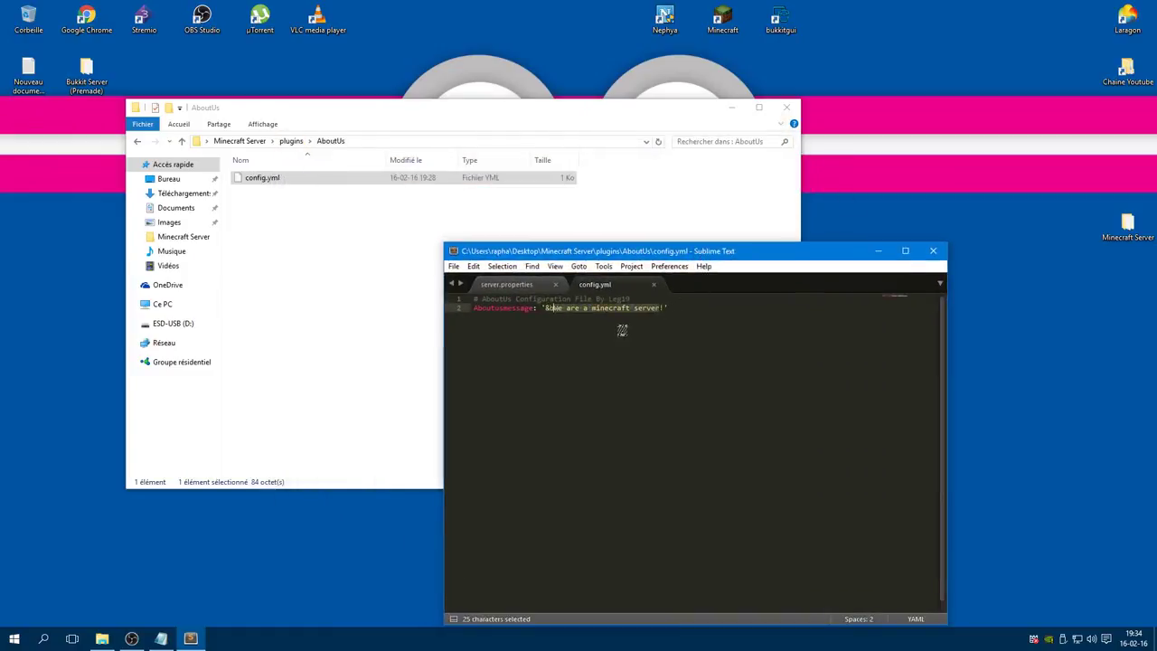
{"action": "key", "text": "BackSpace"}
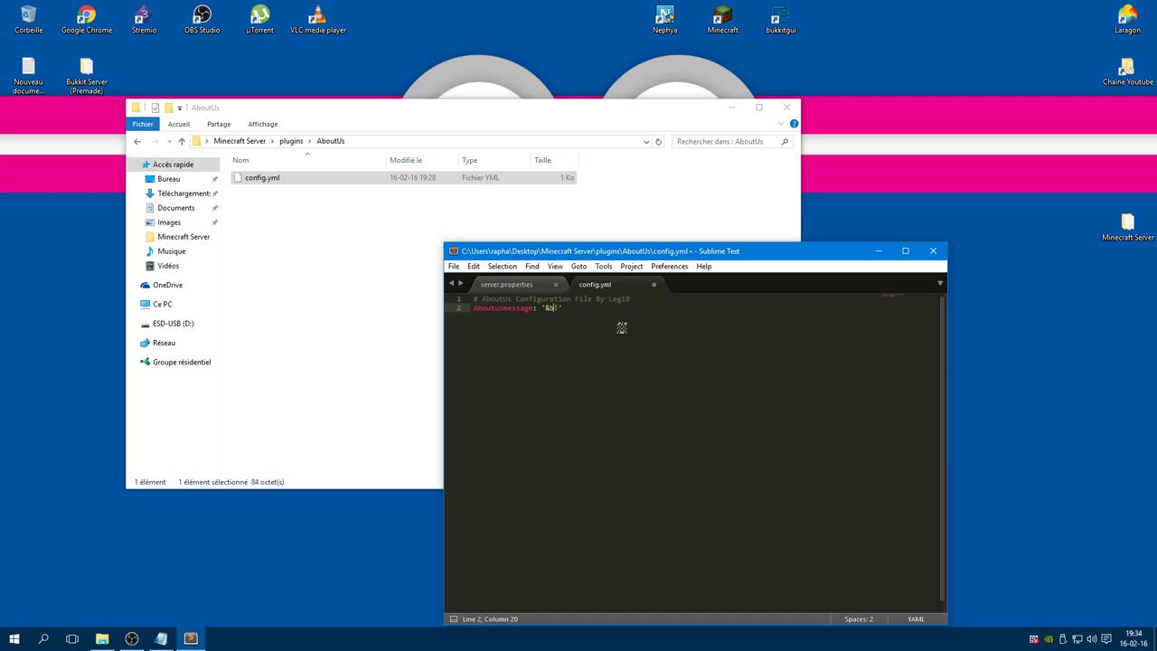
{"action": "type", "text": "Voici le serveur de MrGameplays"}
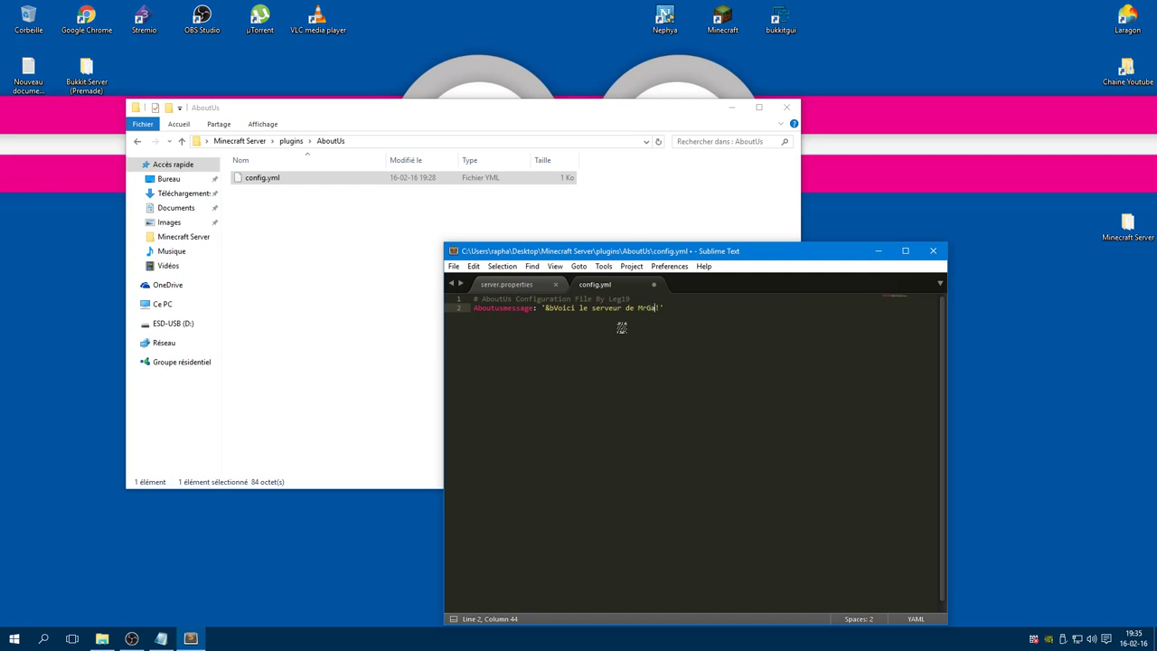
{"action": "type", "text": "amuser vous bien"}
{"action": "key", "text": "ctrl+s"}
{"action": "left_click", "coordinate": [933, 250]}
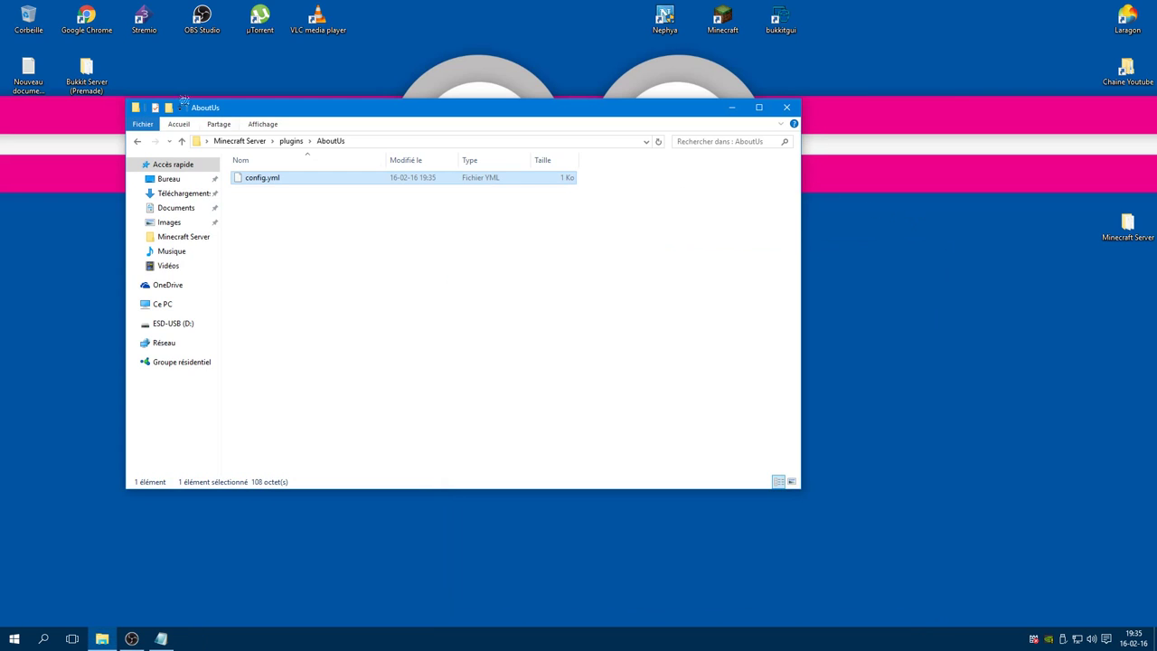
Review the messages in the AbsoluteWelcome plugin's translation.yml in Sublime Text, and close the editor
{"action": "left_click", "coordinate": [138, 142]}
{"action": "double_click", "coordinate": [307, 191]}
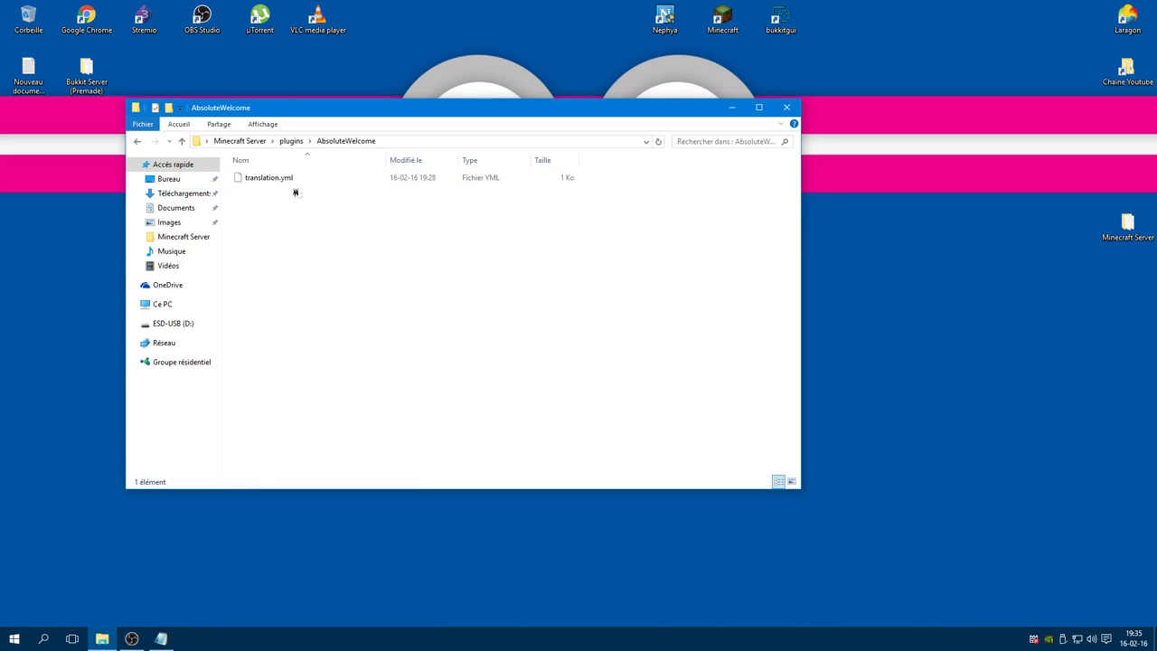
{"action": "left_click", "coordinate": [283, 178]}
{"action": "right_click", "coordinate": [282, 177]}
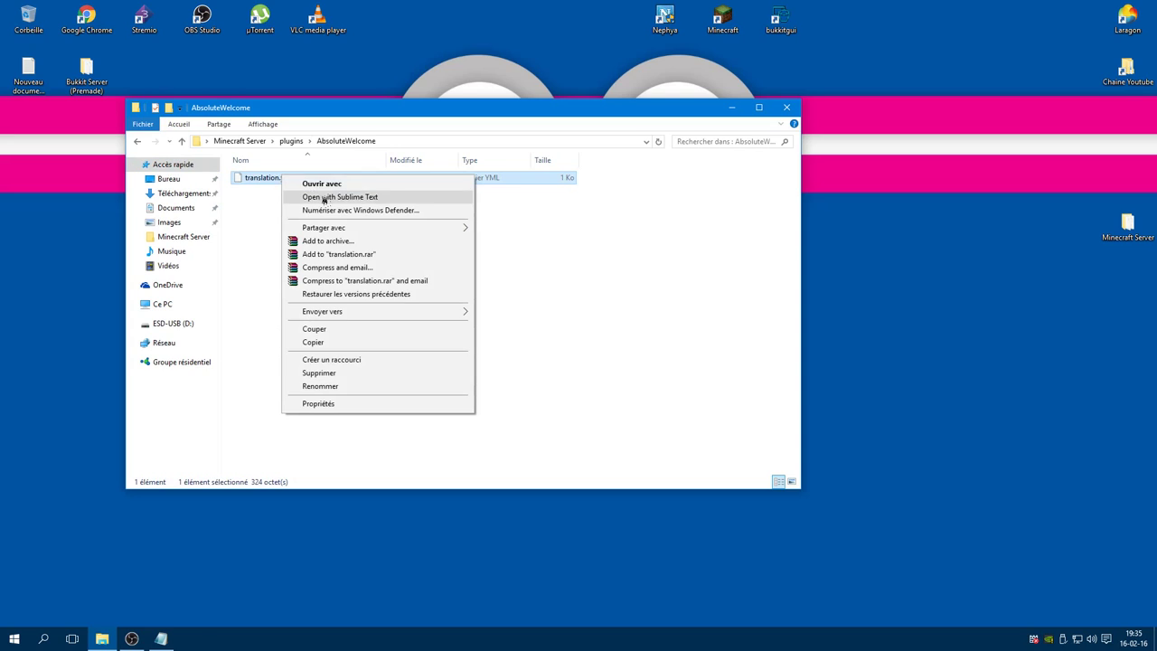
{"action": "left_click", "coordinate": [339, 197]}
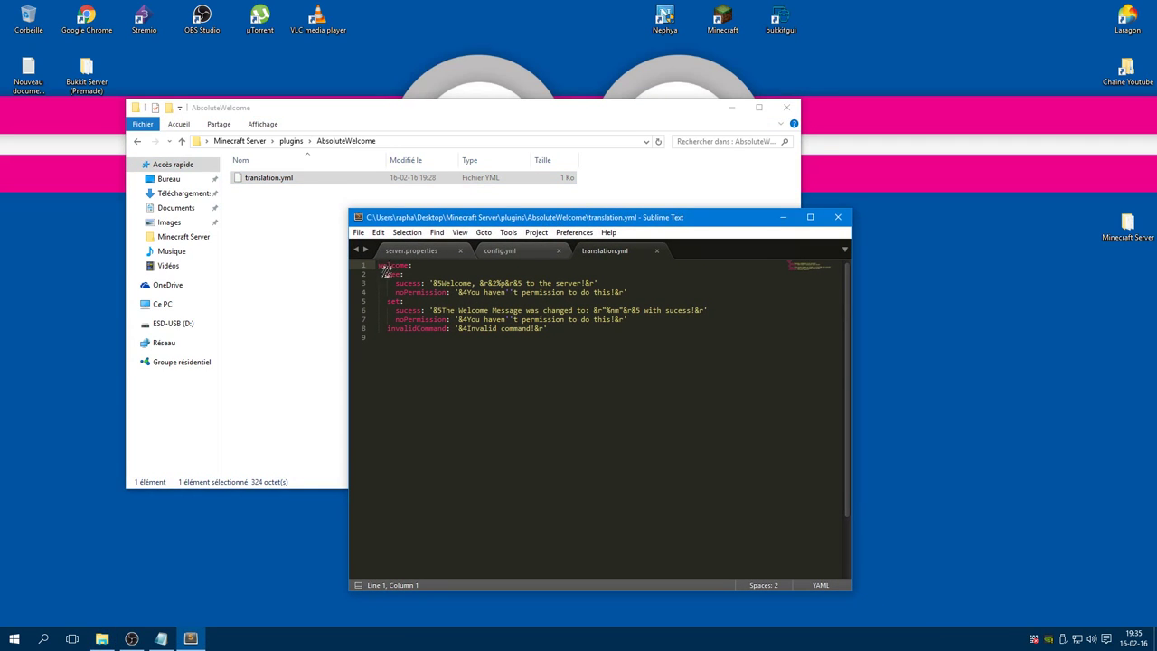
{"action": "left_click_drag", "start_coordinate": [599, 339], "coordinate": [412, 245]}
{"action": "left_click", "coordinate": [669, 377]}
{"action": "left_click_drag", "start_coordinate": [669, 377], "coordinate": [456, 229]}
{"action": "left_click", "coordinate": [660, 253]}
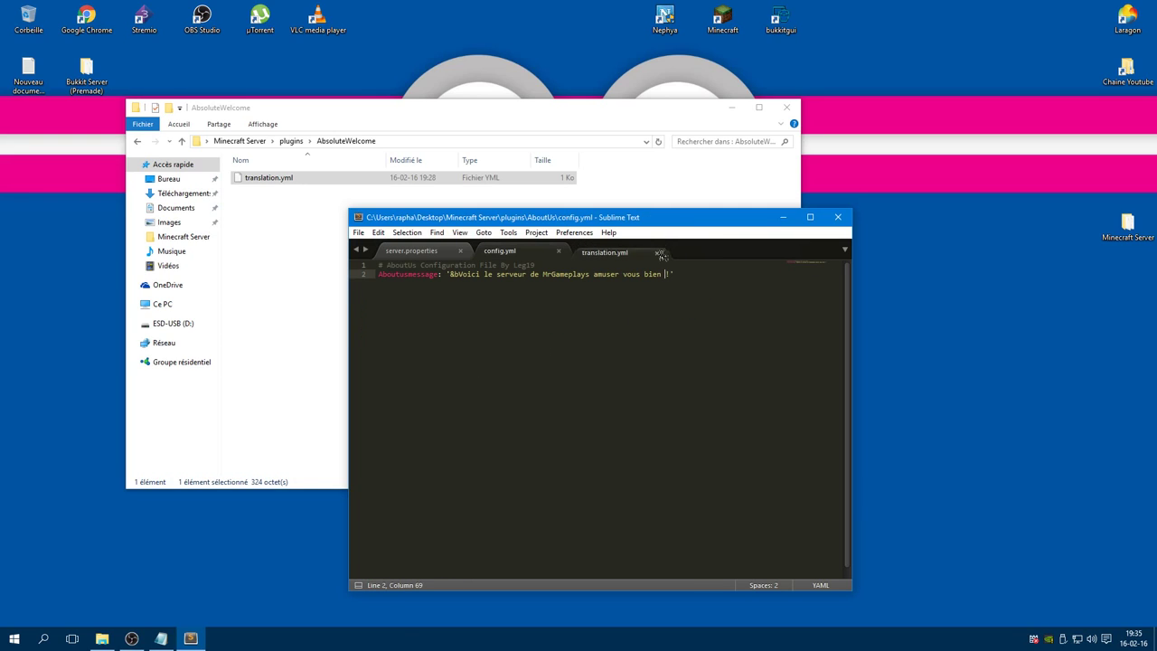
{"action": "left_click", "coordinate": [839, 220]}
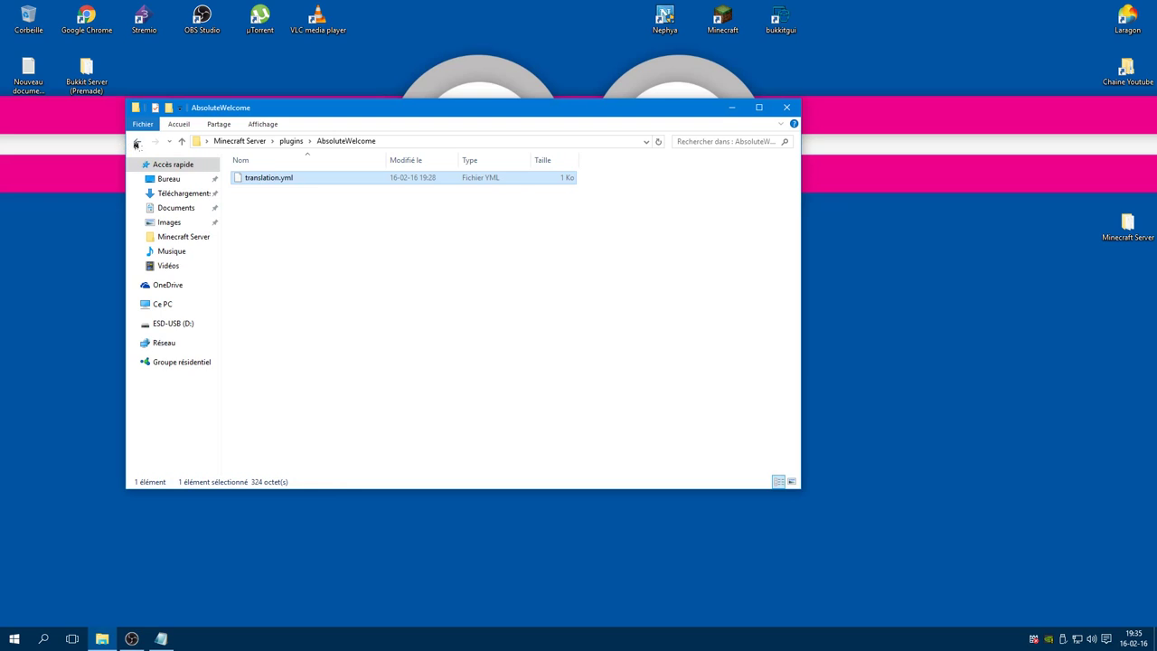
Reopen translation.yml from the AbsoluteWelcome plugin folder in Sublime Text
{"action": "left_click", "coordinate": [137, 142]}
{"action": "left_click", "coordinate": [265, 204]}
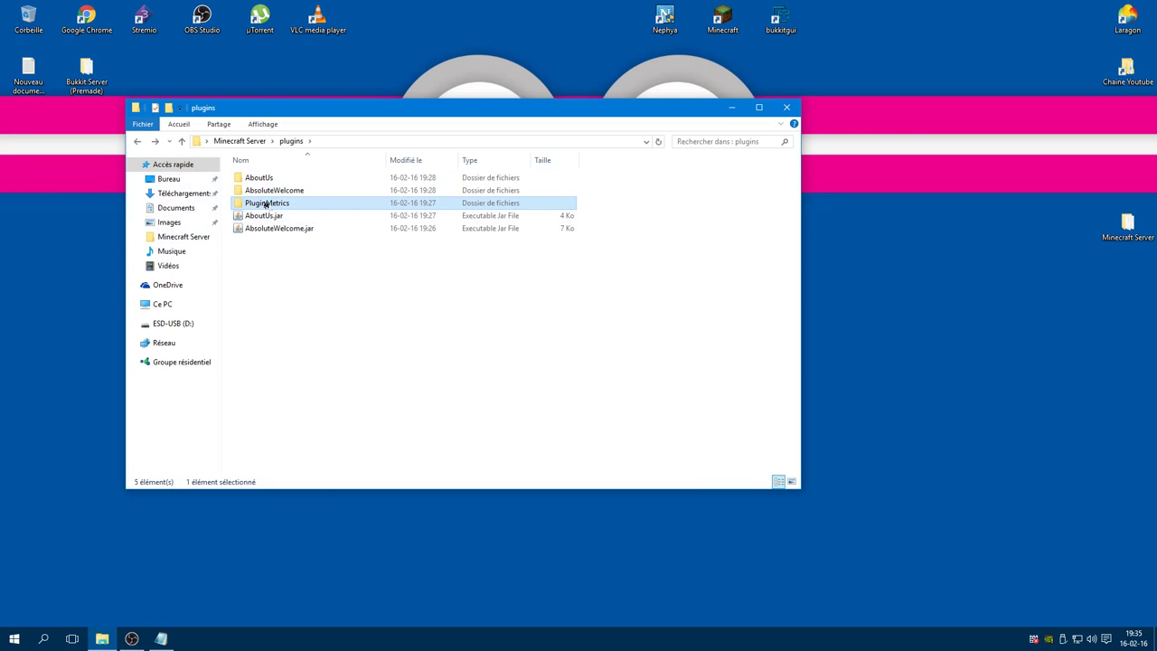
{"action": "double_click", "coordinate": [305, 190]}
{"action": "right_click", "coordinate": [295, 178]}
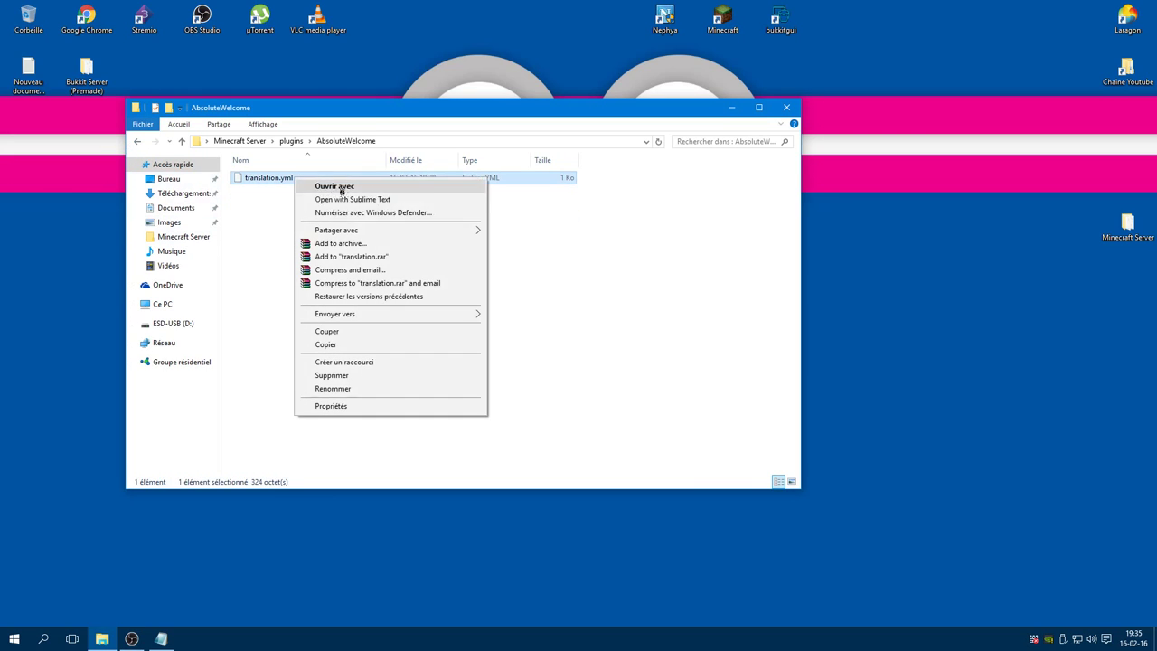
{"action": "left_click", "coordinate": [379, 199]}
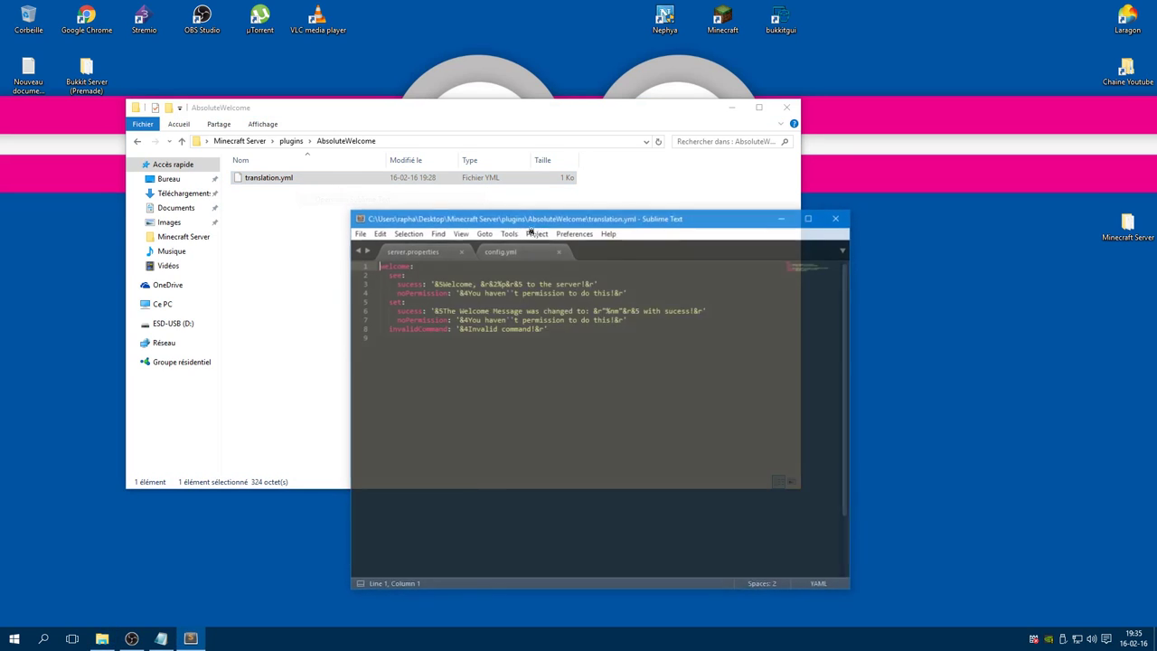
Close the config.yml and server.properties files in the editor, leaving only translation.yml open
{"action": "left_click_drag", "start_coordinate": [514, 221], "coordinate": [421, 214]}
{"action": "left_click", "coordinate": [443, 244]}
{"action": "left_click", "coordinate": [464, 246]}
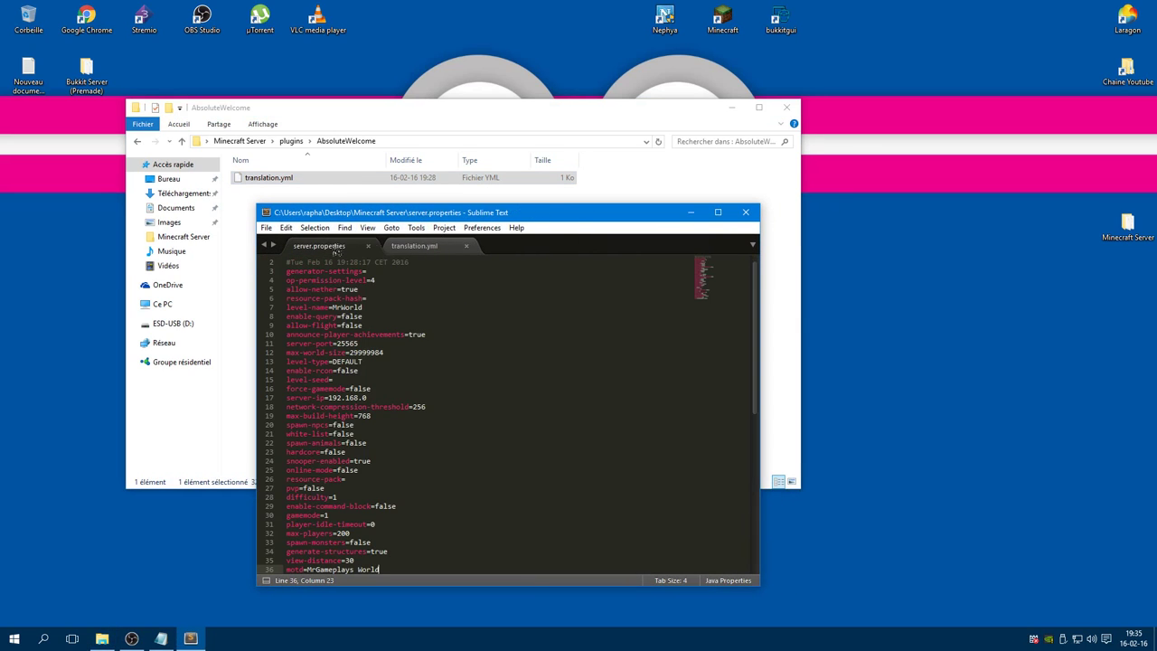
{"action": "left_click", "coordinate": [367, 246]}
Replace "5Welcome" with "Bienvenue" in the sucess message under see
{"action": "left_click_drag", "start_coordinate": [342, 277], "coordinate": [394, 276]}
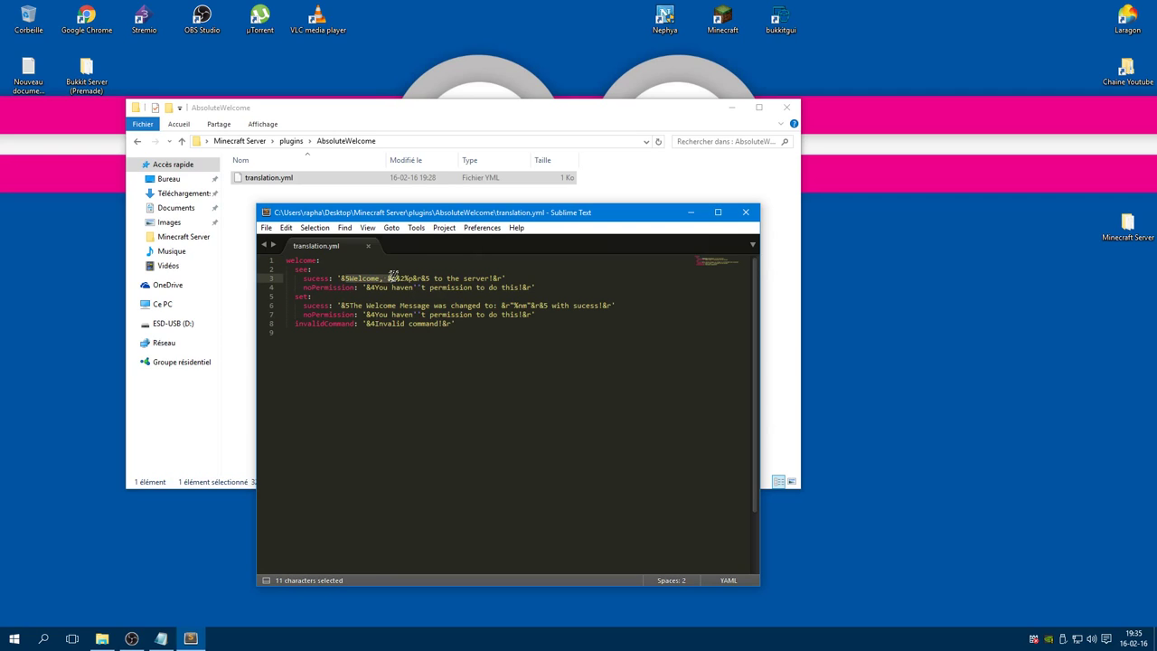
{"action": "left_click", "coordinate": [418, 278]}
{"action": "mouse_move", "coordinate": [386, 279]}
{"action": "left_mouse_down"}
{"action": "mouse_move", "coordinate": [418, 276]}
{"action": "mouse_move", "coordinate": [392, 276]}
{"action": "left_mouse_up"}
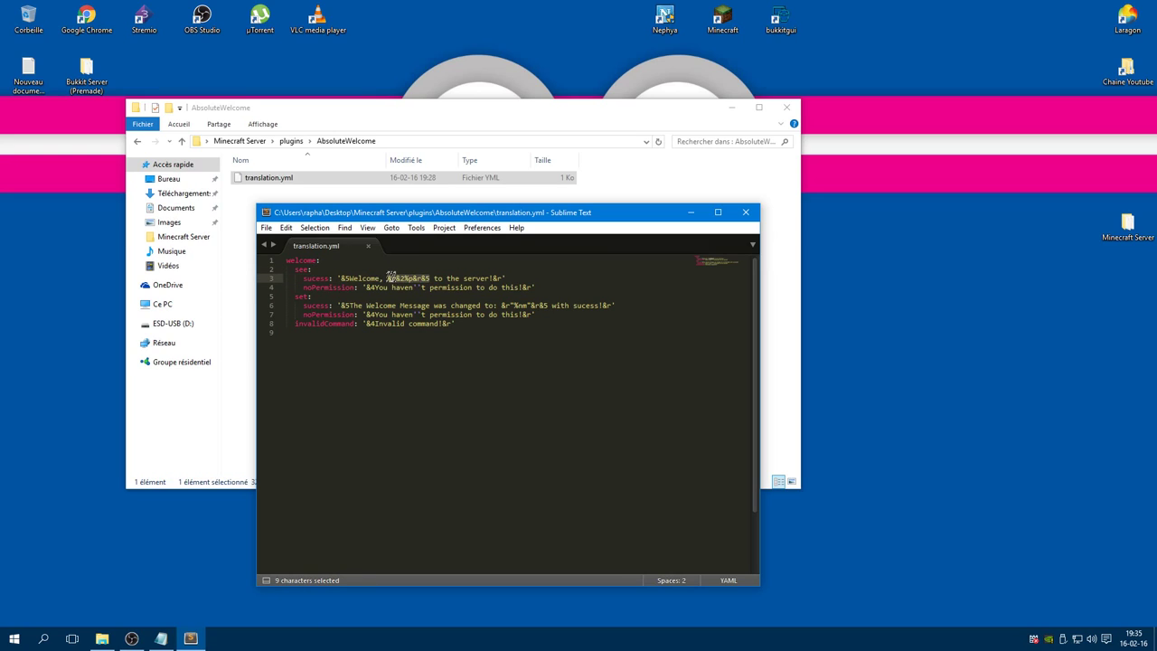
{"action": "double_click", "coordinate": [367, 280]}
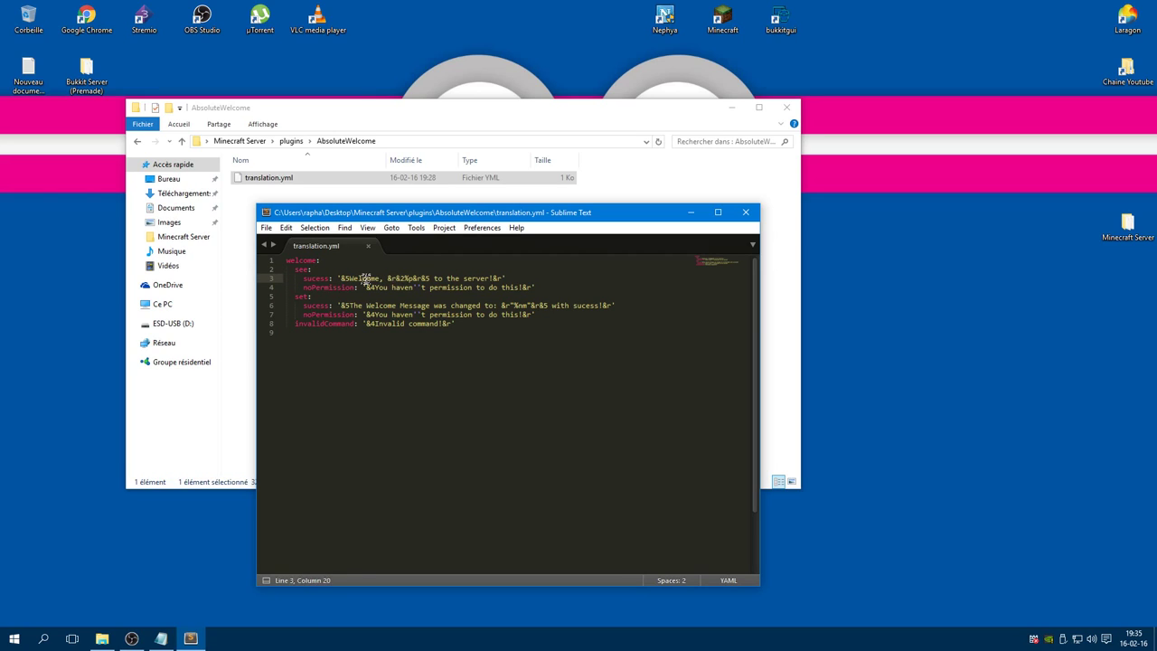
{"action": "type", "text": "Bienv"}
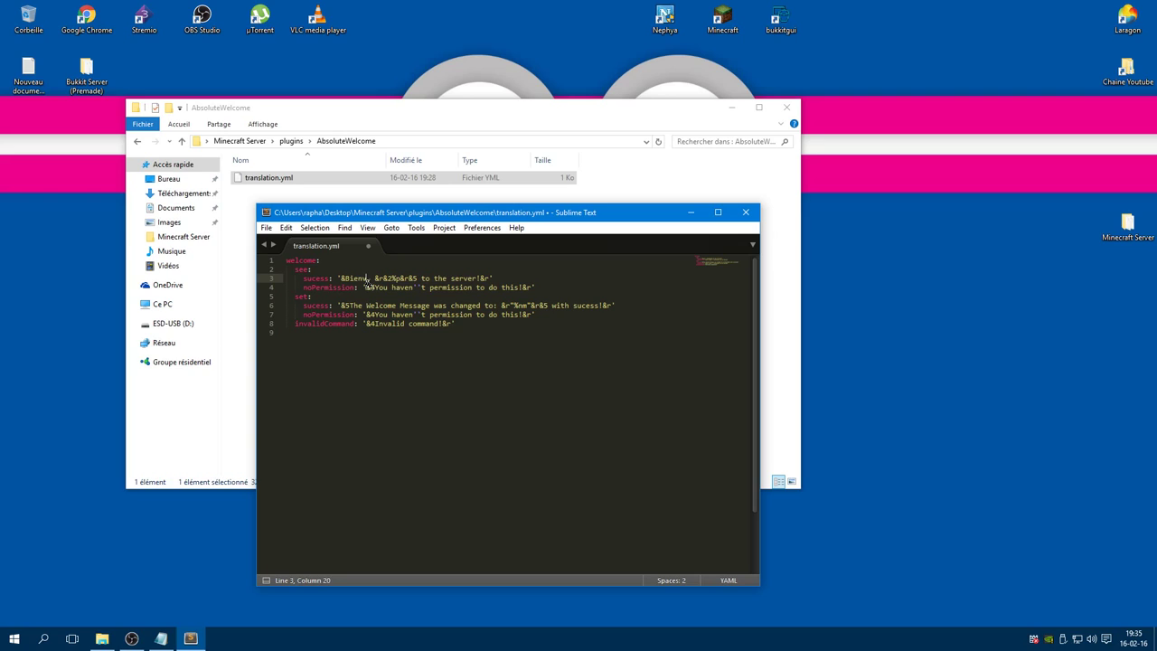
{"action": "type", "text": "enue"}
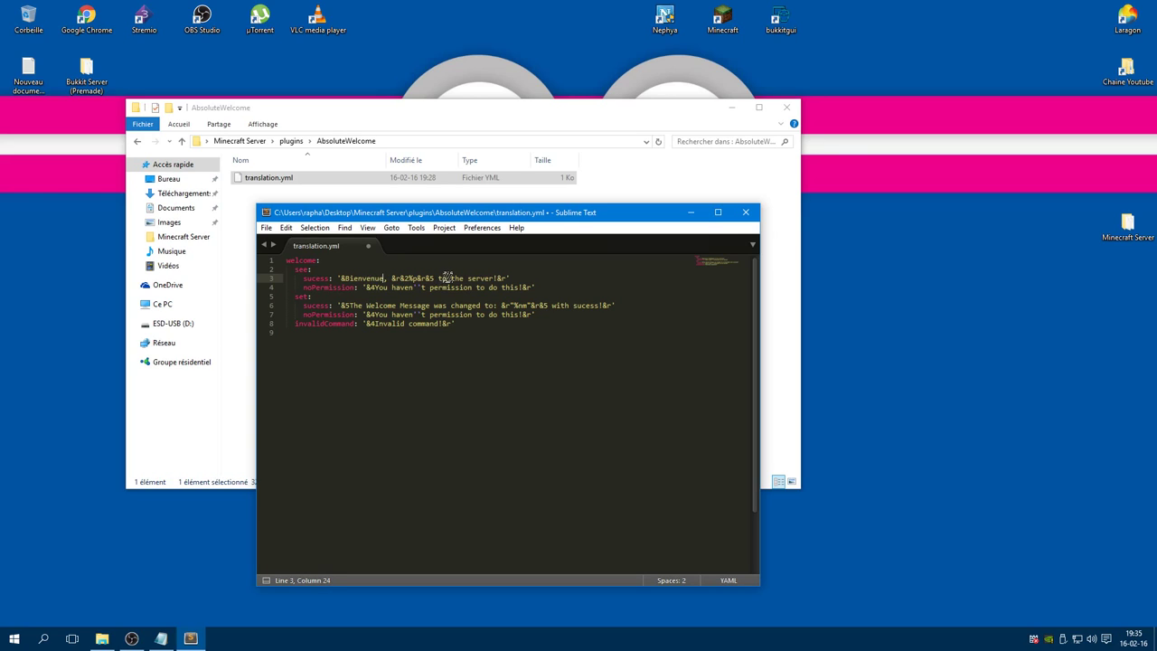
Replace "to the server" with "dans mon monde" in the sucess message under see, and save translation.yml
{"action": "left_click_drag", "start_coordinate": [437, 279], "coordinate": [492, 280]}
{"action": "type", "text": "sur m"}
{"action": "type", "text": "mo"}
{"action": "type", "text": "n monde"}
{"action": "key", "text": "ctrl+s"}
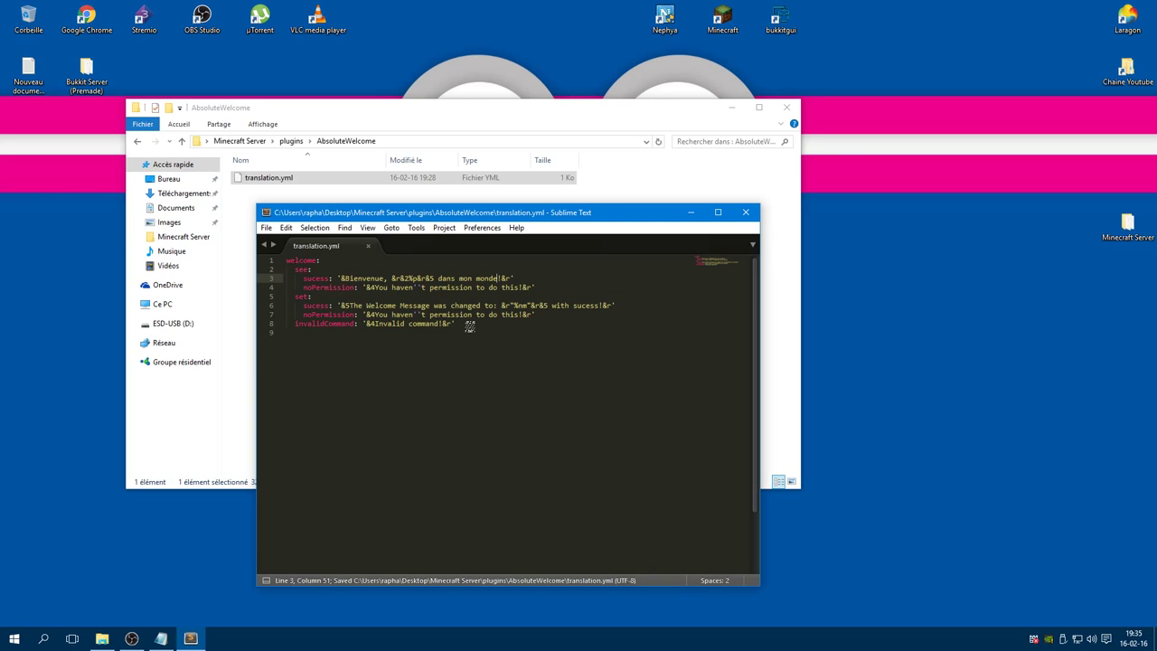
Try to translate the start of the noPermission message under see as "Vous n'avez"
{"action": "double_click", "coordinate": [400, 286]}
{"action": "key", "text": "BackSpace"}
{"action": "key", "text": "BackSpace"}
{"action": "key", "text": "BackSpace"}
{"action": "key", "text": "BackSpace"}
{"action": "key", "text": "BackSpace"}
{"action": "type", "text": "Vous n'ave"}
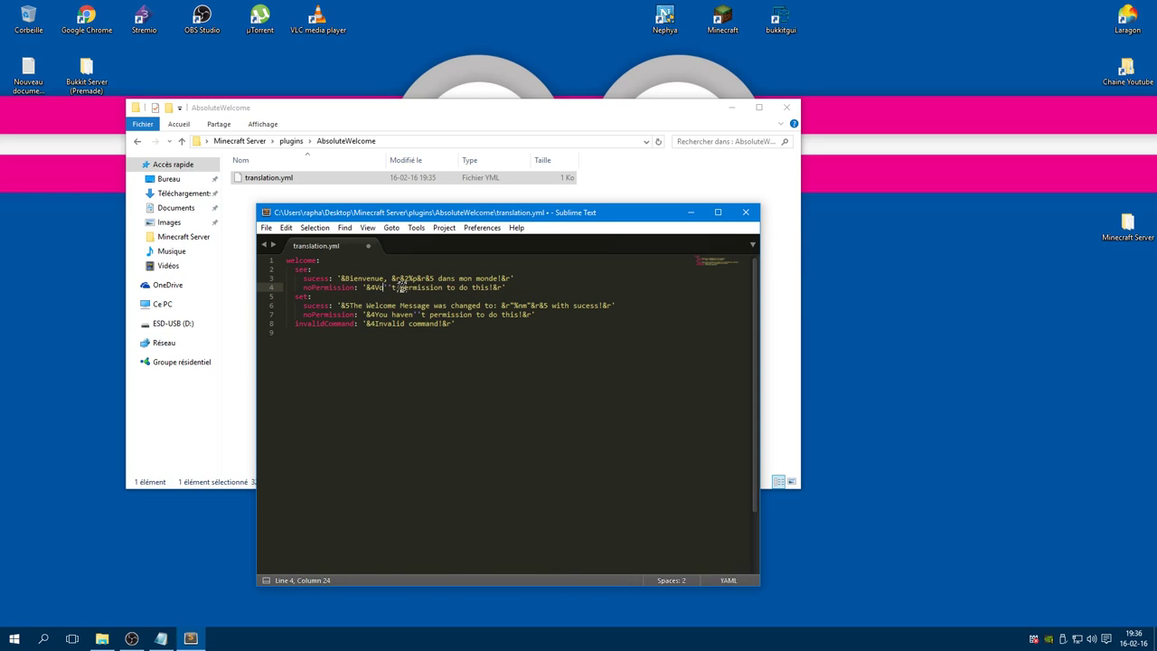
{"action": "type", "text": "z"}
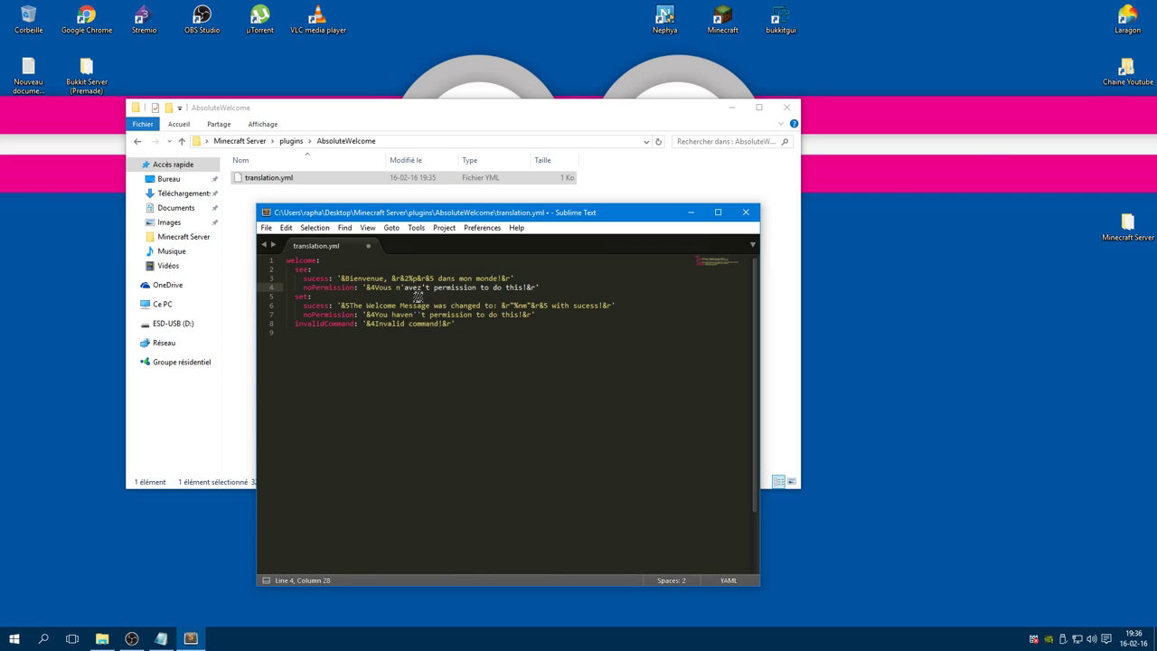
{"action": "type", "text": "'"}
{"action": "key", "text": "BackSpace"}
{"action": "key", "text": "BackSpace"}
{"action": "type", "text": "r"}
{"action": "key", "text": "BackSpace"}
Undo all the edits made to the noPermission message under see
{"action": "key", "text": "ctrl+z"}
{"action": "key", "text": "ctrl+z"}
{"action": "key", "text": "ctrl+z"}
{"action": "key", "text": "ctrl+z"}
{"action": "key", "text": "ctrl+z"}
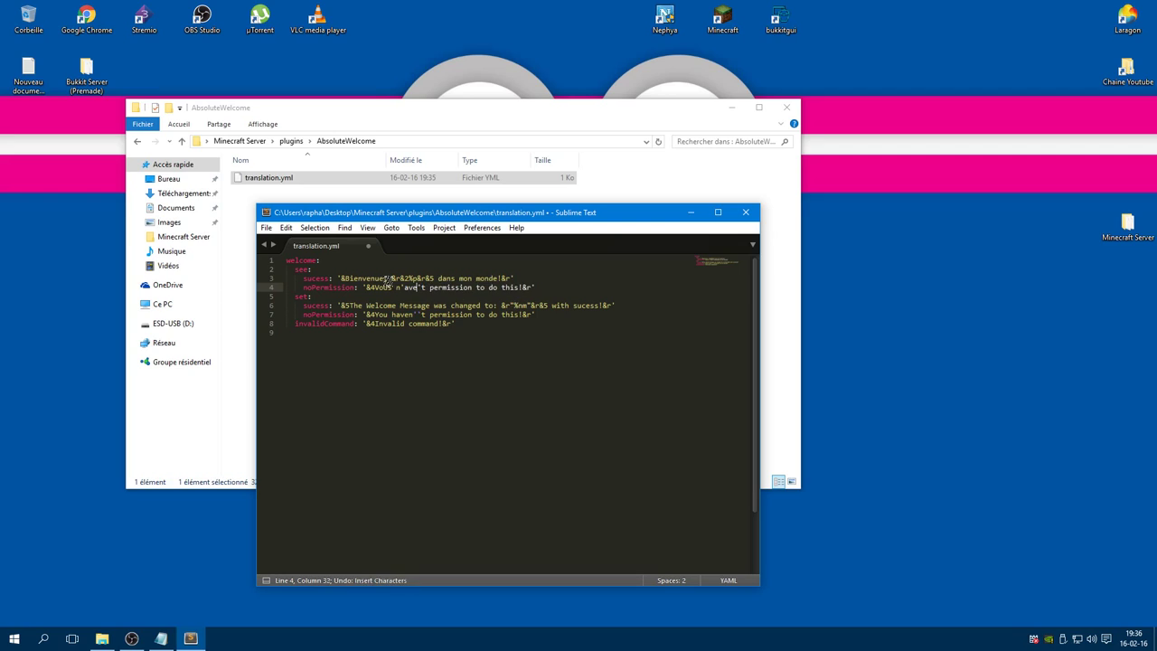
{"action": "key", "text": "ctrl+z"}
{"action": "key", "text": "ctrl+z"}
{"action": "key", "text": "ctrl+z"}
{"action": "key", "text": "ctrl+z"}
{"action": "key", "text": "ctrl+z"}
{"action": "key", "text": "ctrl+z"}
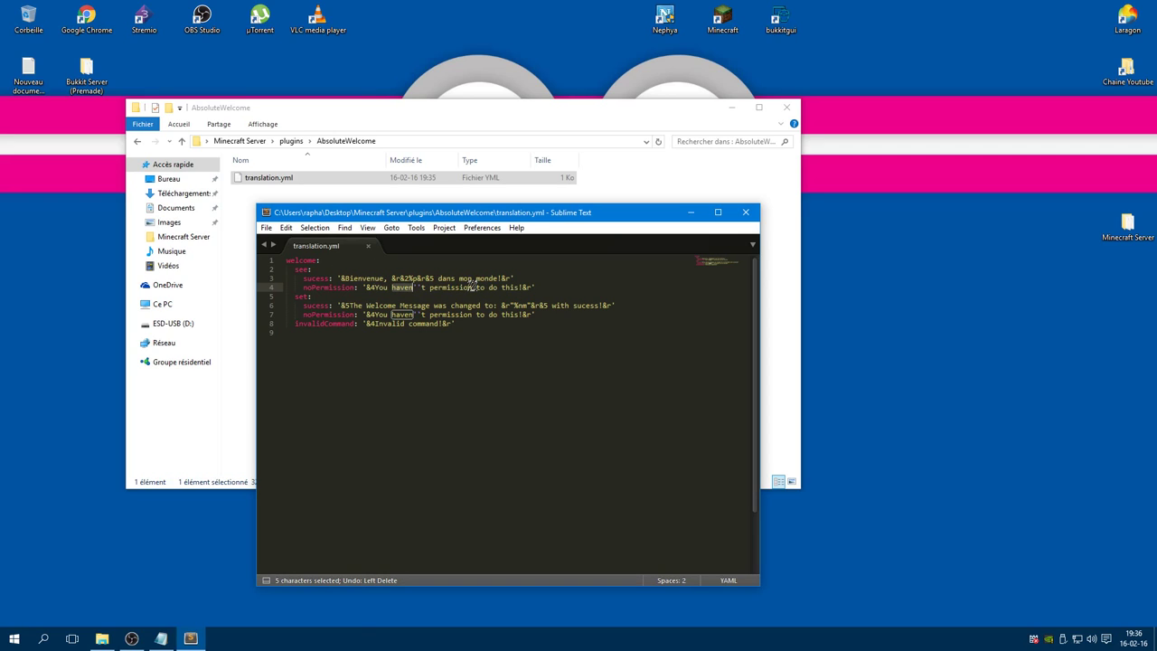
Save translation.yml, close the editor and return to the plugins folder
{"action": "left_click", "coordinate": [549, 291]}
{"action": "key", "text": "ctrl+s"}
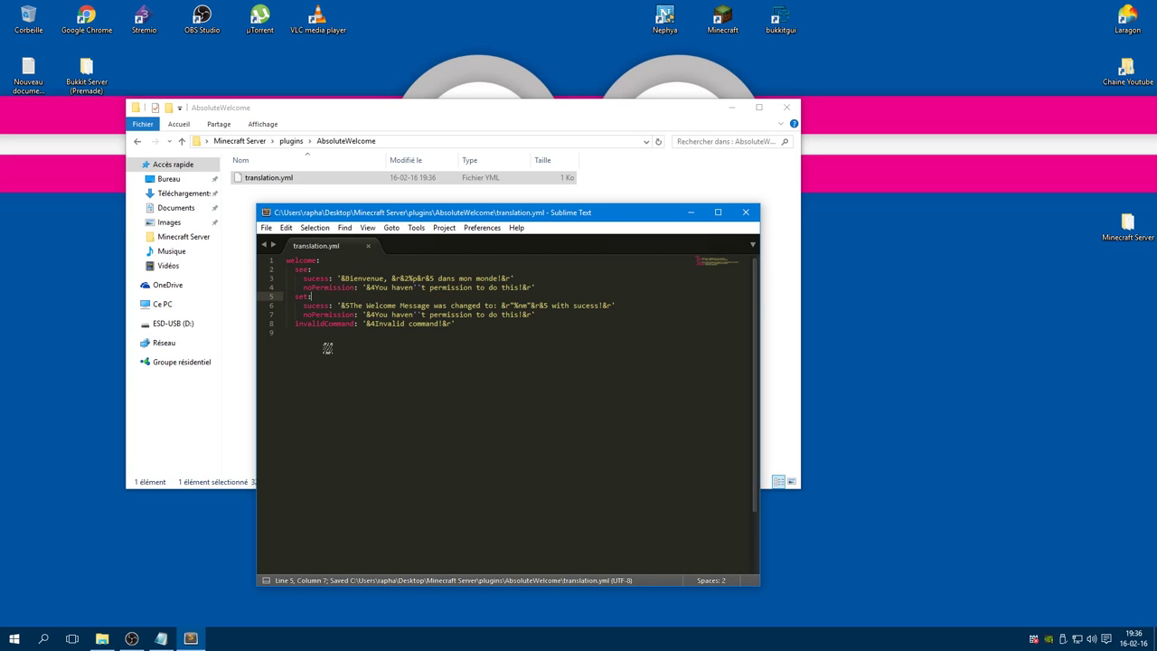
{"action": "left_click", "coordinate": [745, 212]}
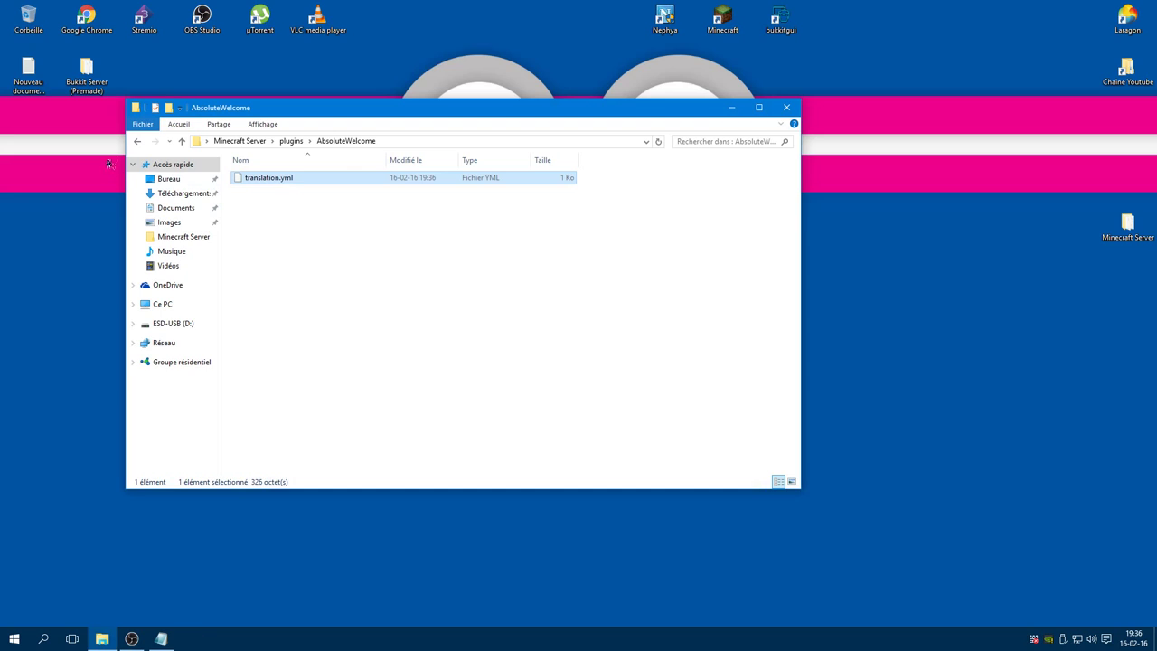
{"action": "left_click", "coordinate": [139, 141]}
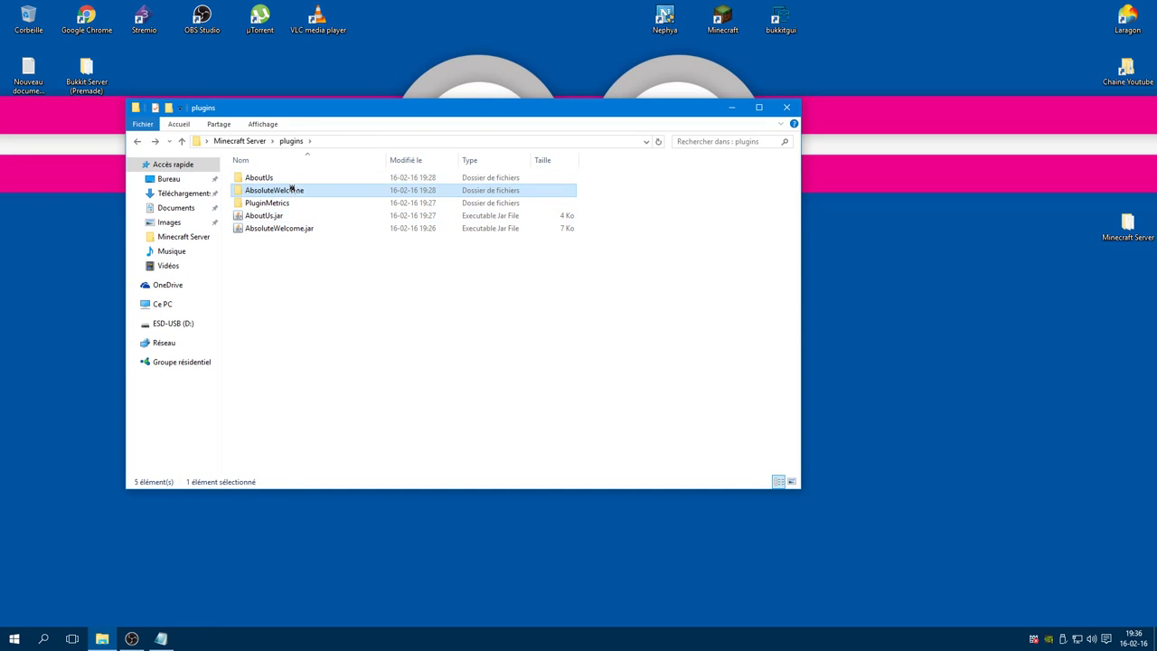
{"action": "double_click", "coordinate": [290, 180]}
{"action": "left_click", "coordinate": [141, 144]}
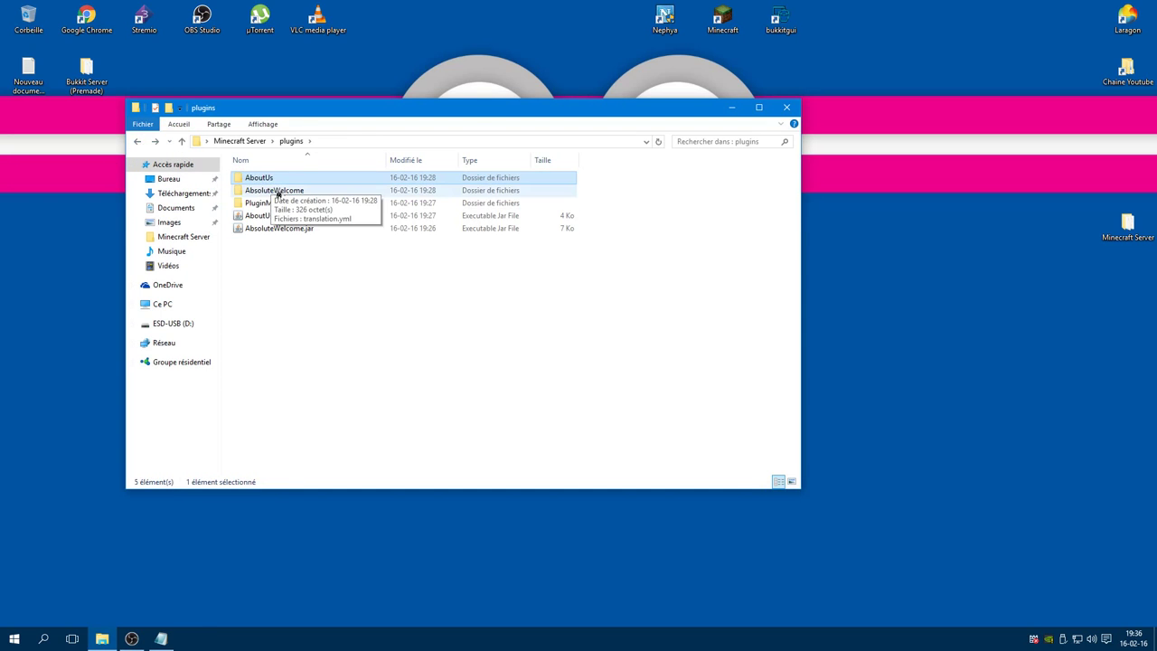
Examine config.yml in the PluginMetrics folder with Sublime Text, closing the editor and the folder window when done
{"action": "double_click", "coordinate": [314, 203]}
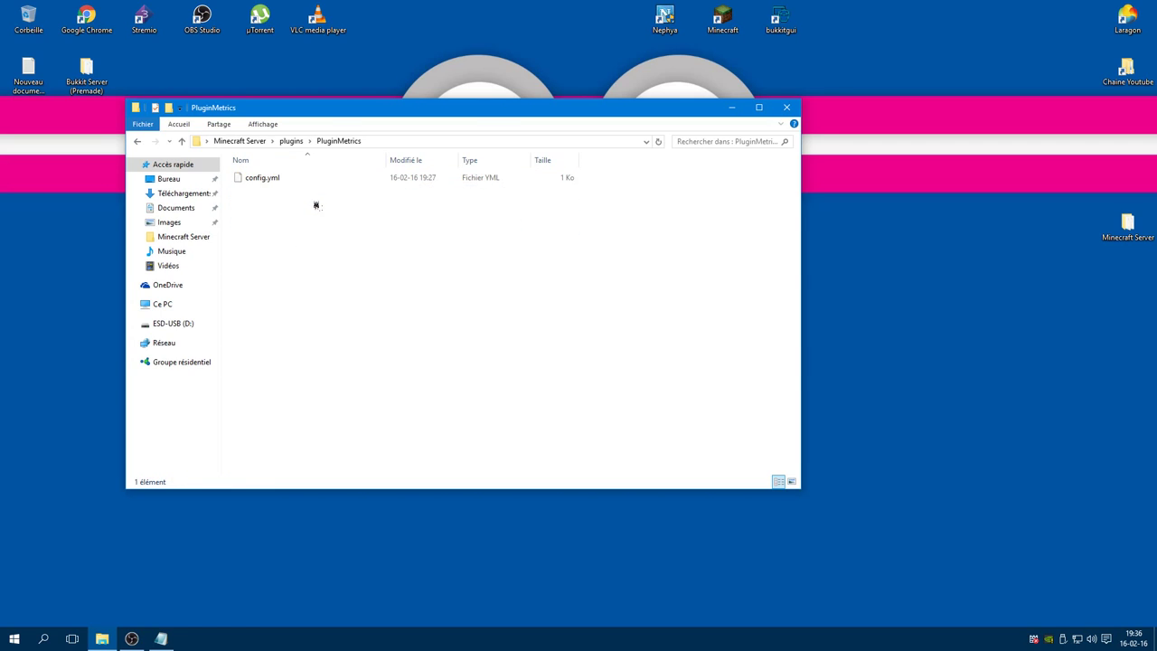
{"action": "right_click", "coordinate": [271, 180]}
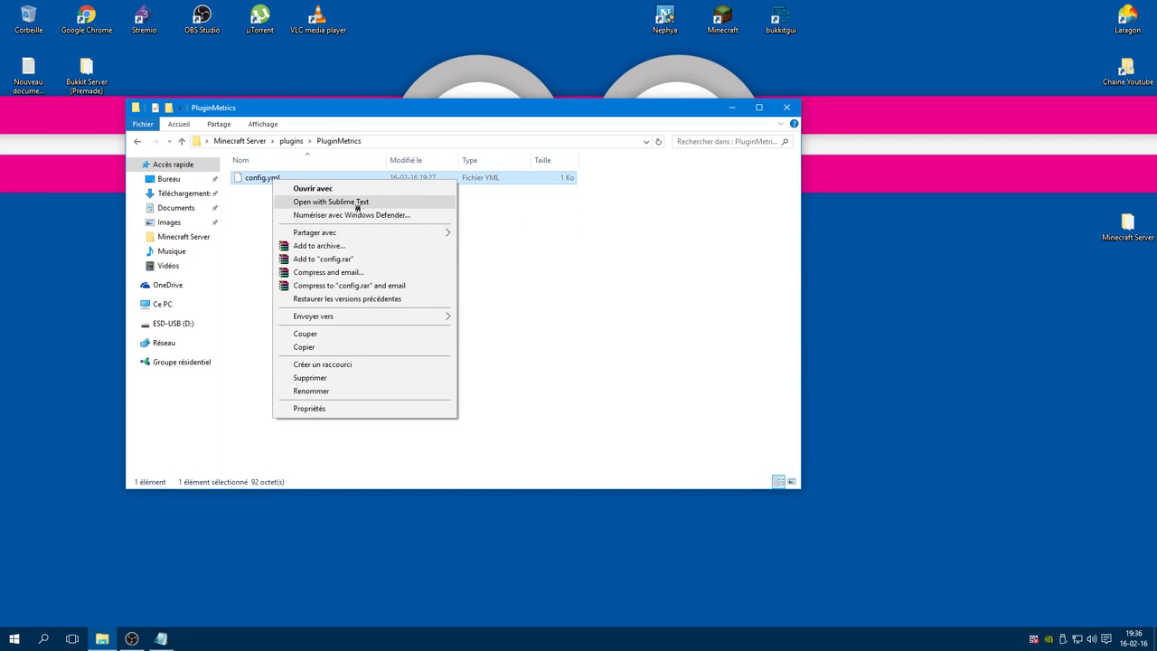
{"action": "left_click", "coordinate": [357, 202]}
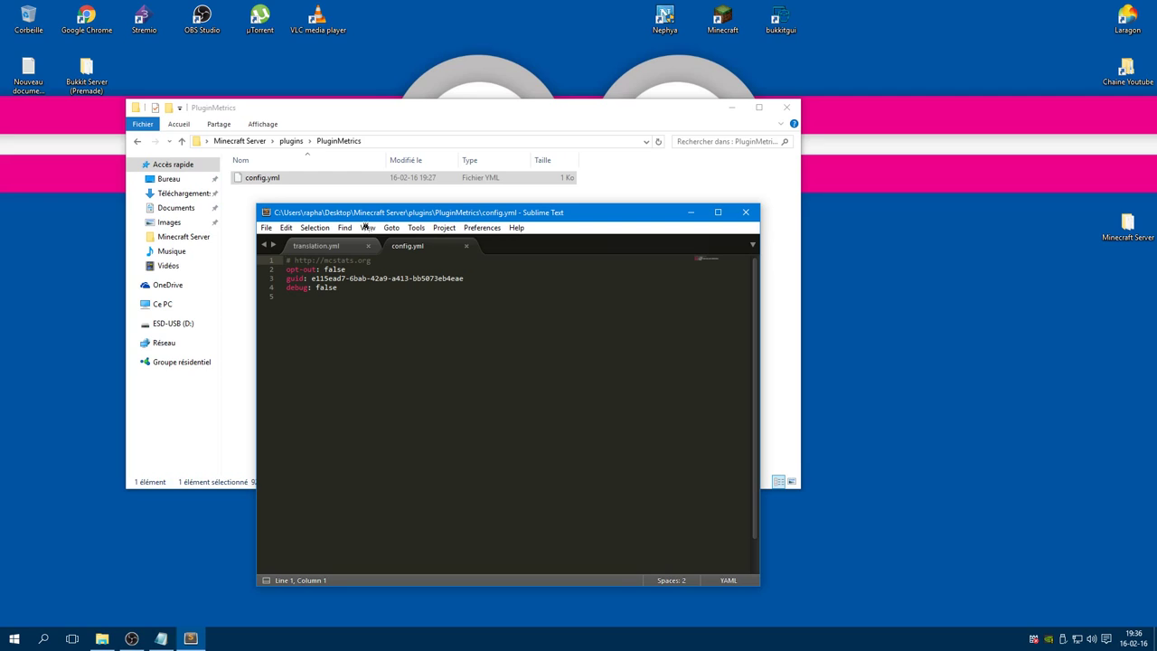
{"action": "left_click", "coordinate": [470, 245]}
{"action": "left_click", "coordinate": [367, 246]}
{"action": "left_click", "coordinate": [746, 212]}
{"action": "left_click", "coordinate": [137, 141]}
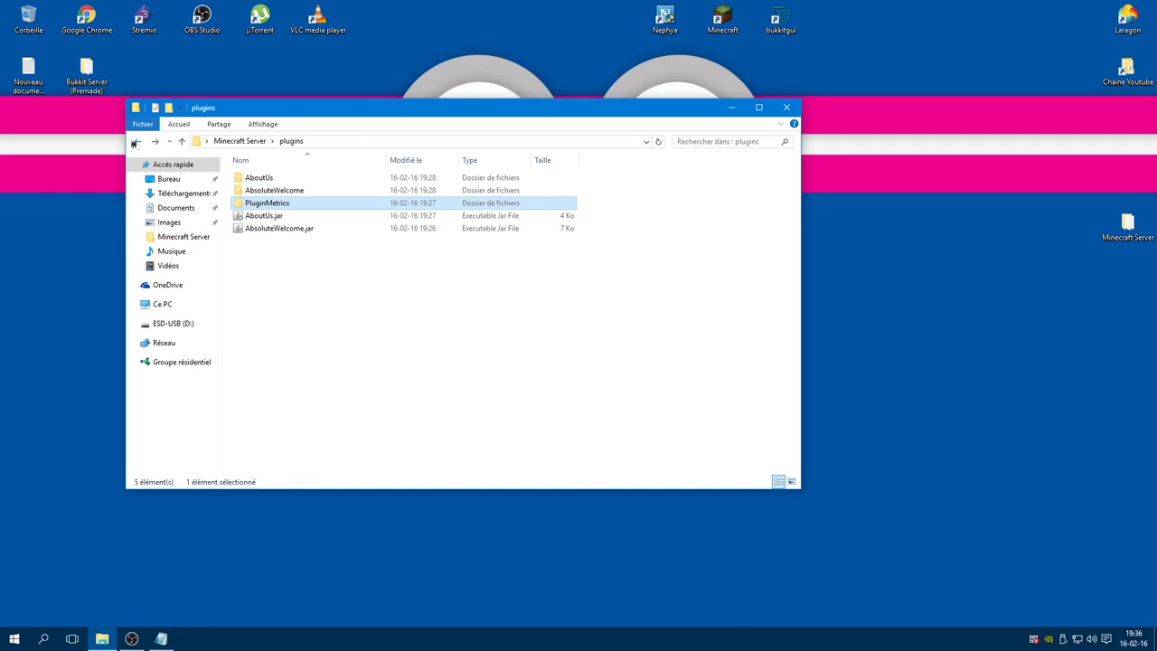
{"action": "left_click", "coordinate": [786, 107]}
Open bukkitgui from the desktop and select Java 7 - 64 bit as the Java version in the server starter settings
{"action": "double_click", "coordinate": [791, 19]}
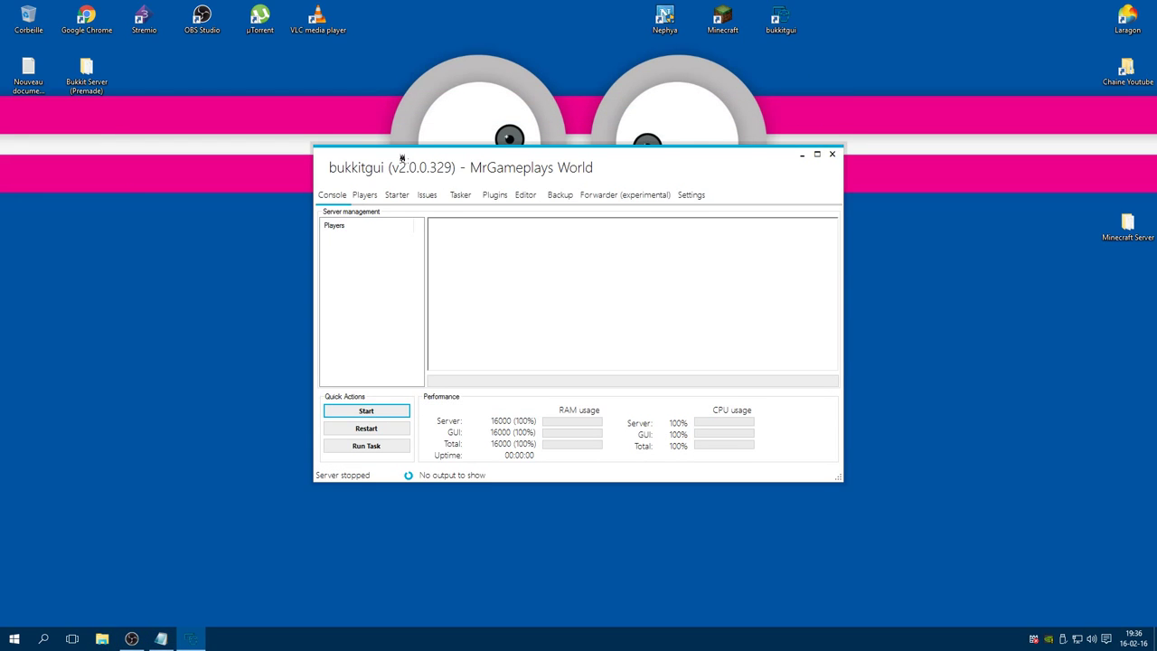
{"action": "left_click_drag", "start_coordinate": [401, 158], "coordinate": [387, 149]}
{"action": "left_click", "coordinate": [376, 190]}
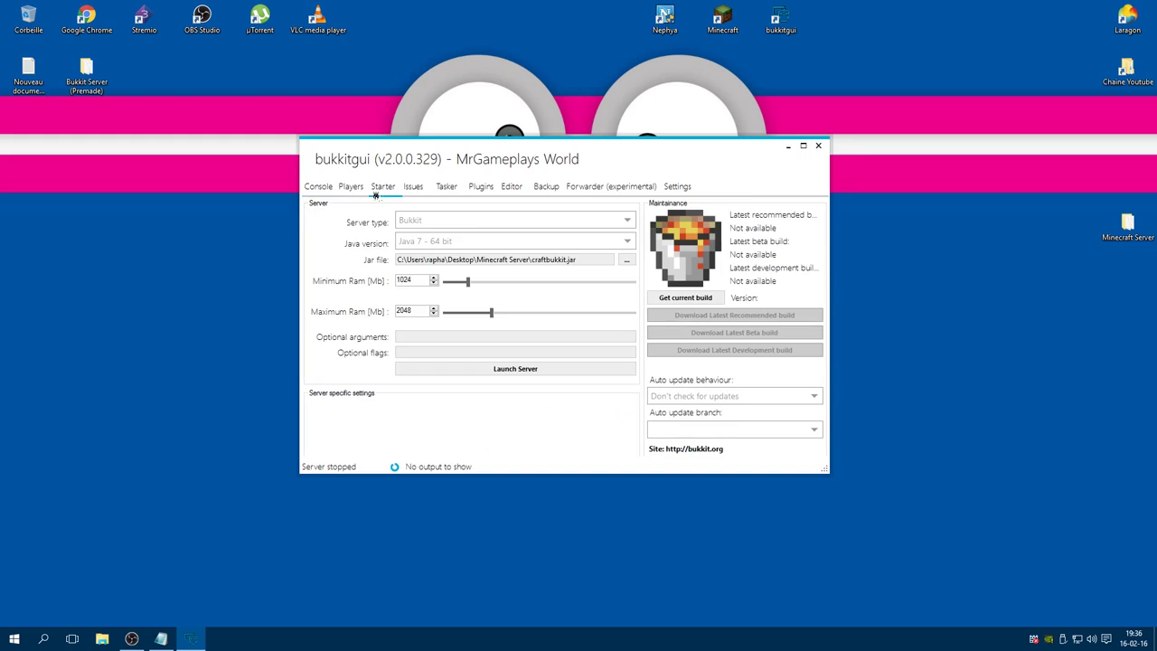
{"action": "left_click", "coordinate": [448, 243]}
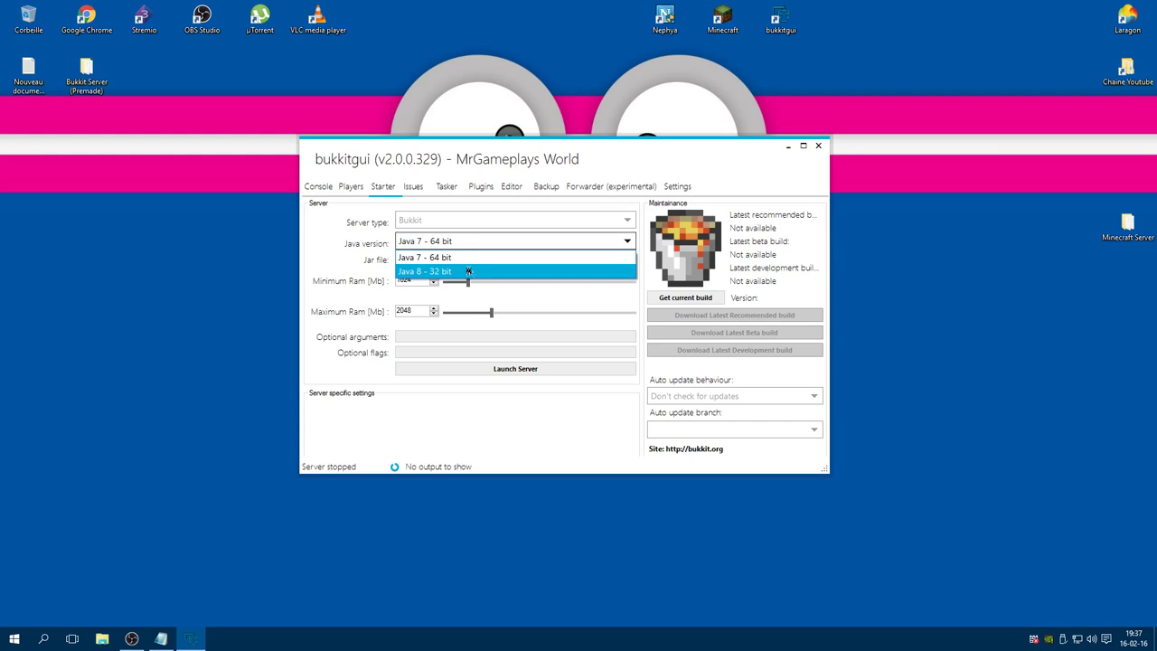
{"action": "left_click", "coordinate": [344, 203]}
{"action": "left_click", "coordinate": [434, 244]}
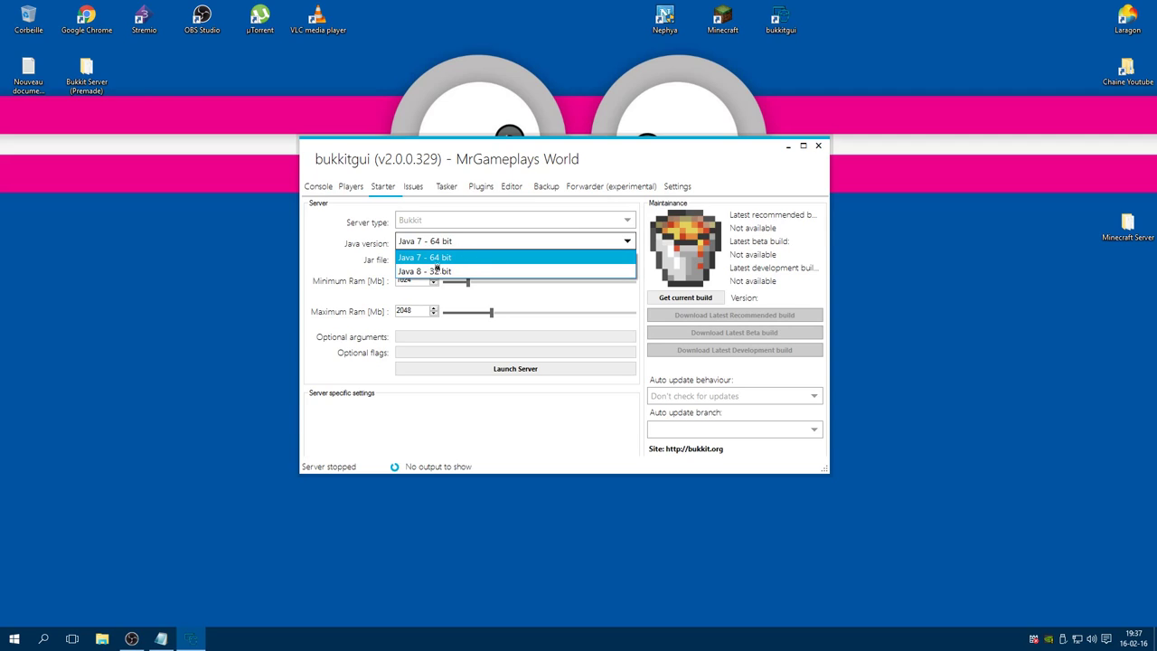
{"action": "left_click", "coordinate": [422, 261]}
Try to start the server from the bukkitgui console and open the Minecraft launcher
{"action": "left_click", "coordinate": [312, 188]}
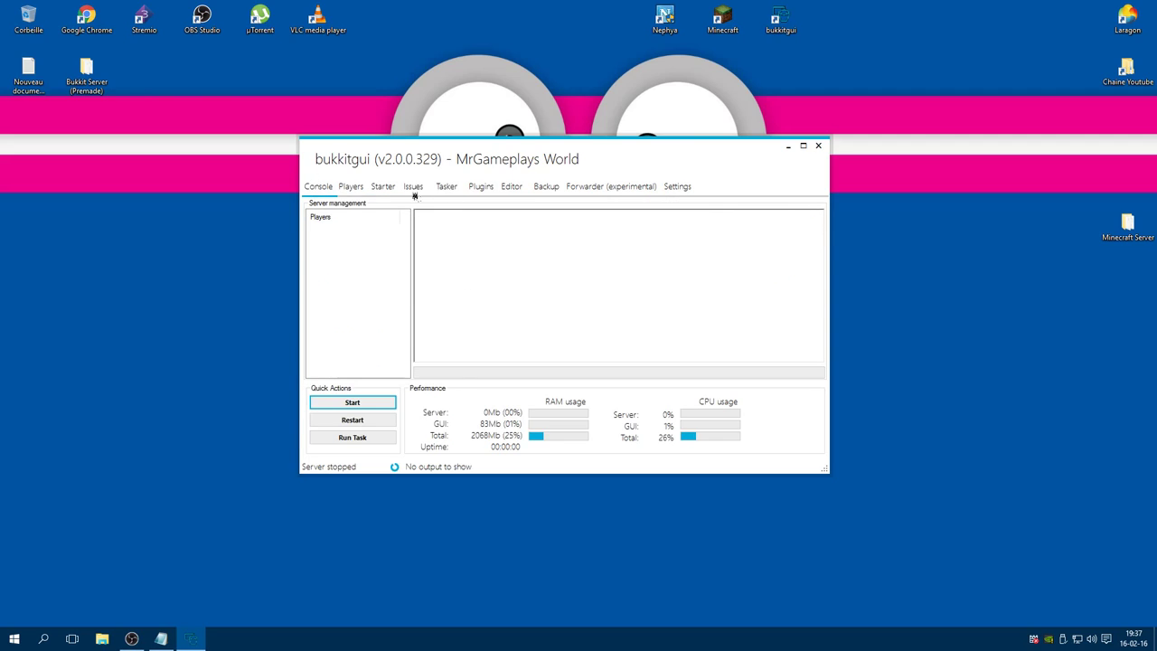
{"action": "left_click", "coordinate": [352, 402]}
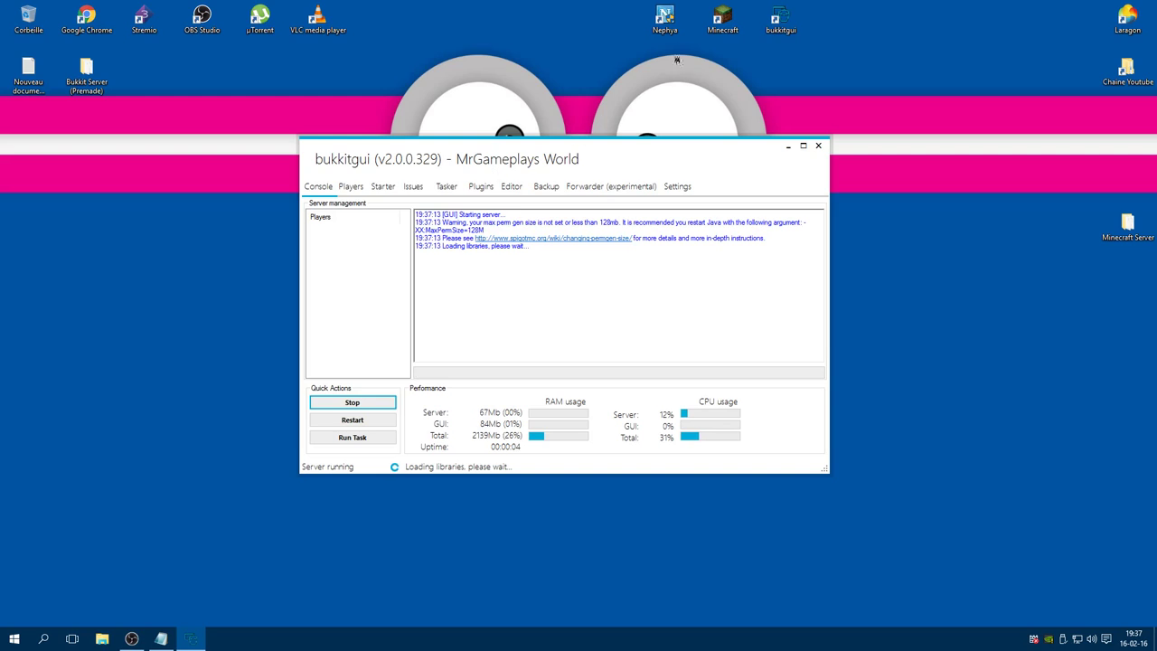
{"action": "double_click", "coordinate": [722, 23]}
{"action": "left_click", "coordinate": [787, 150]}
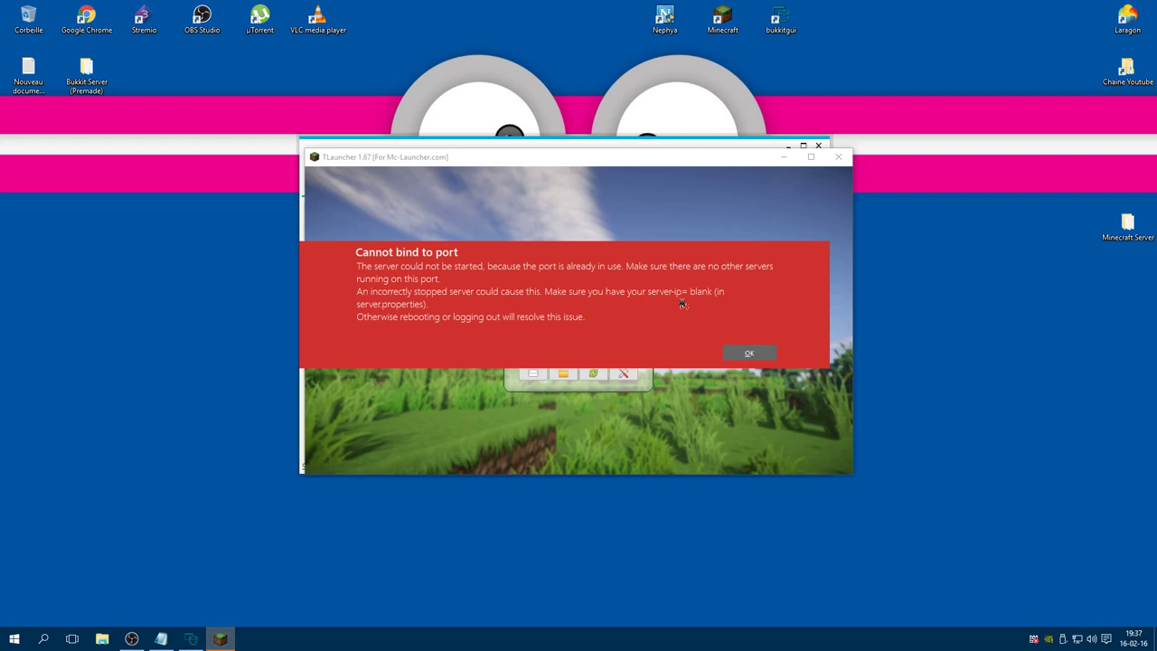
{"action": "left_click", "coordinate": [746, 353]}
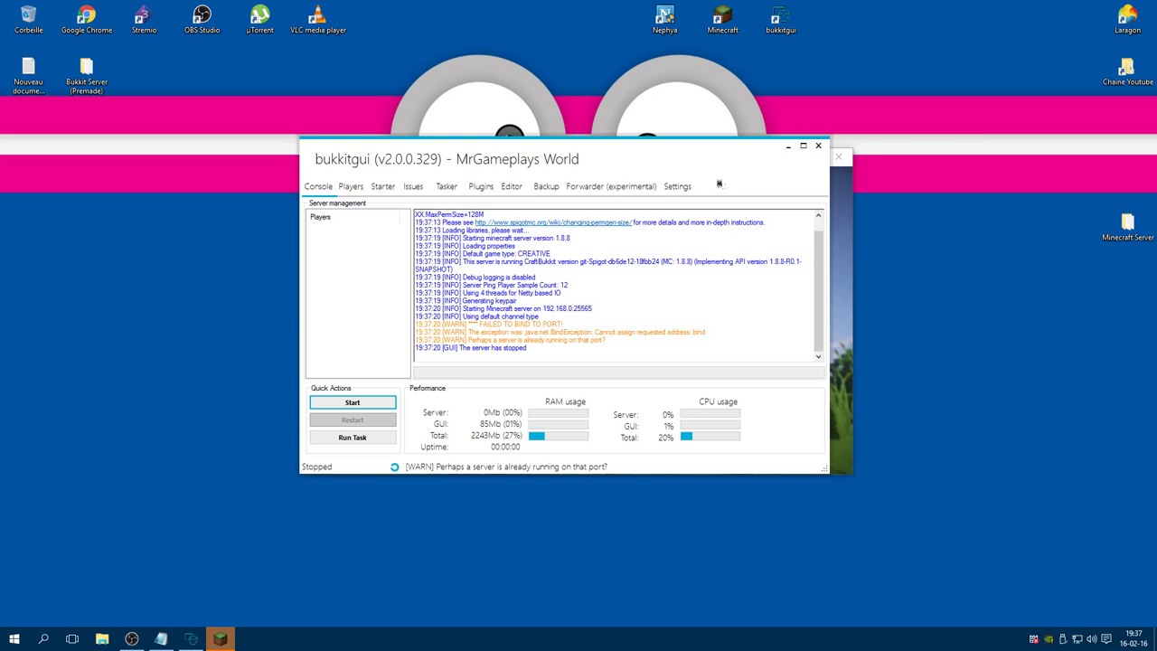
Set server-ip to 192.168.0.155 in bukkitgui's server settings and save the change
{"action": "left_click_drag", "start_coordinate": [597, 142], "coordinate": [535, 163]}
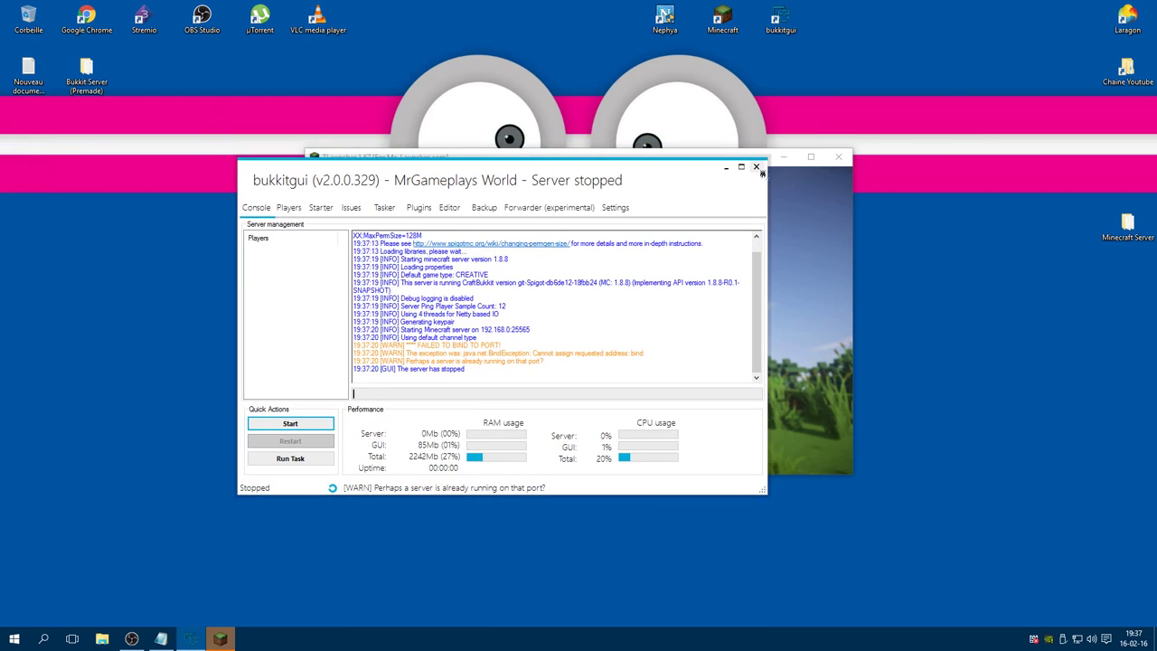
{"action": "left_click", "coordinate": [605, 207]}
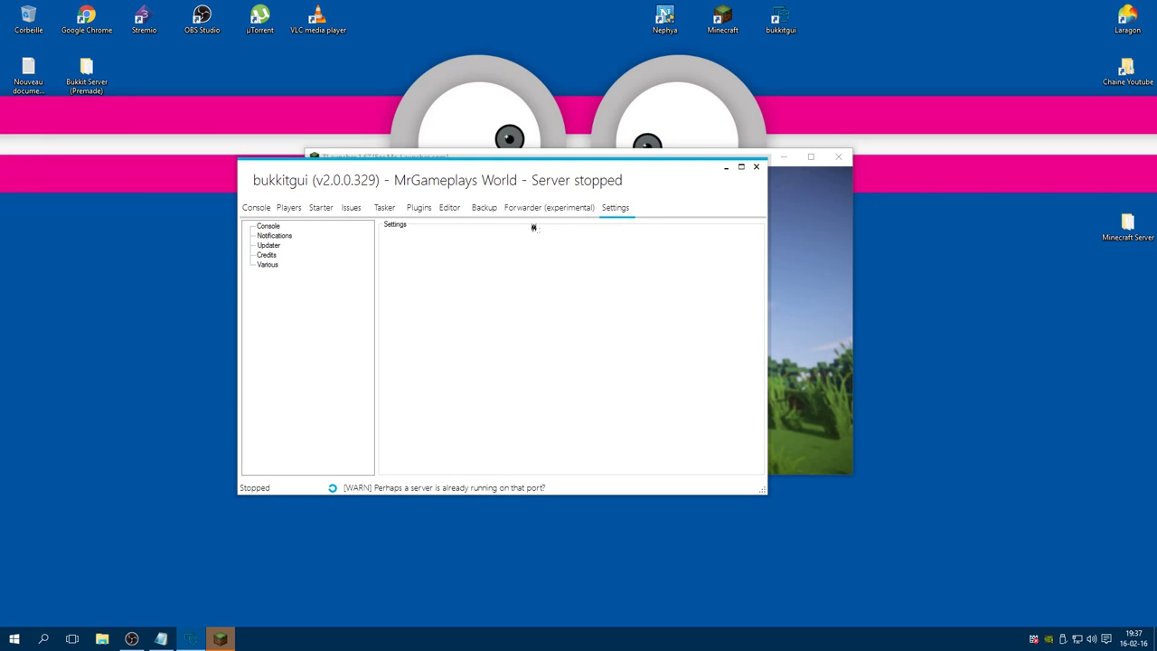
{"action": "left_click", "coordinate": [450, 208]}
{"action": "scroll", "coordinate": [479, 353], "scroll_direction": "down", "scroll_amount": 3}
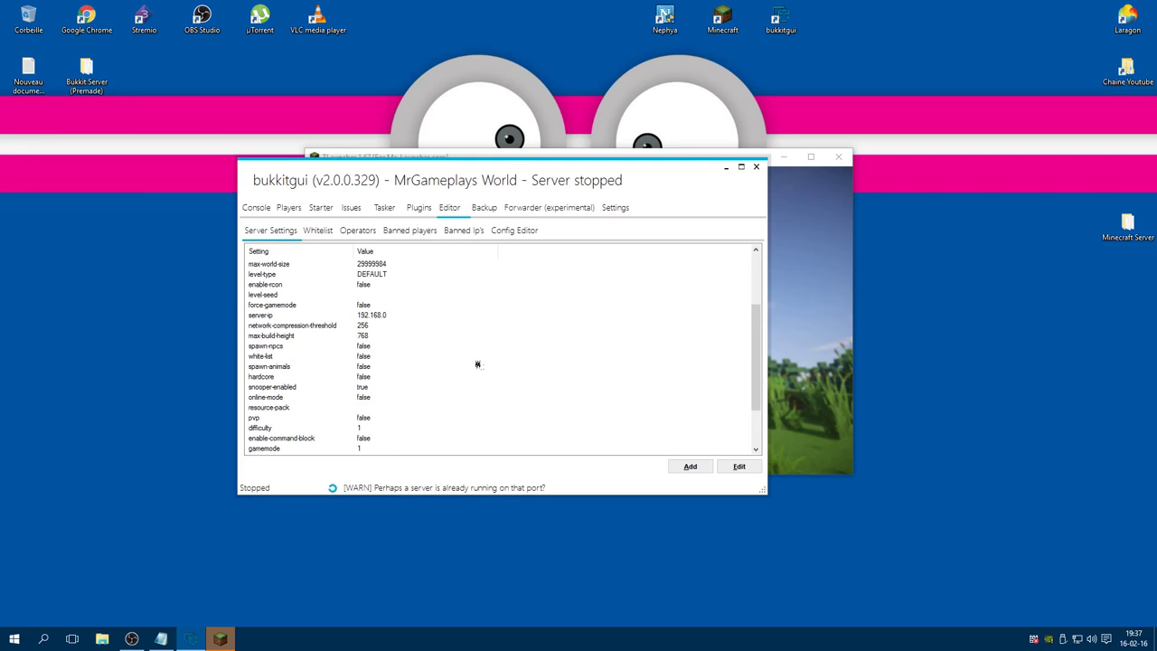
{"action": "left_click", "coordinate": [404, 316]}
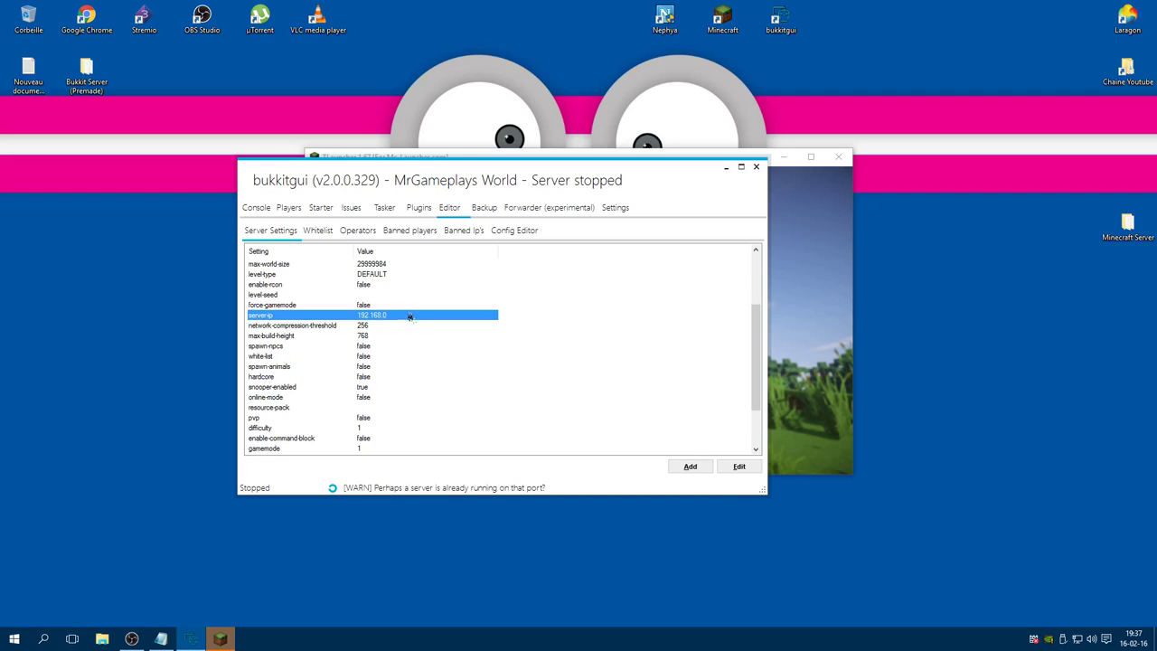
{"action": "double_click", "coordinate": [394, 315]}
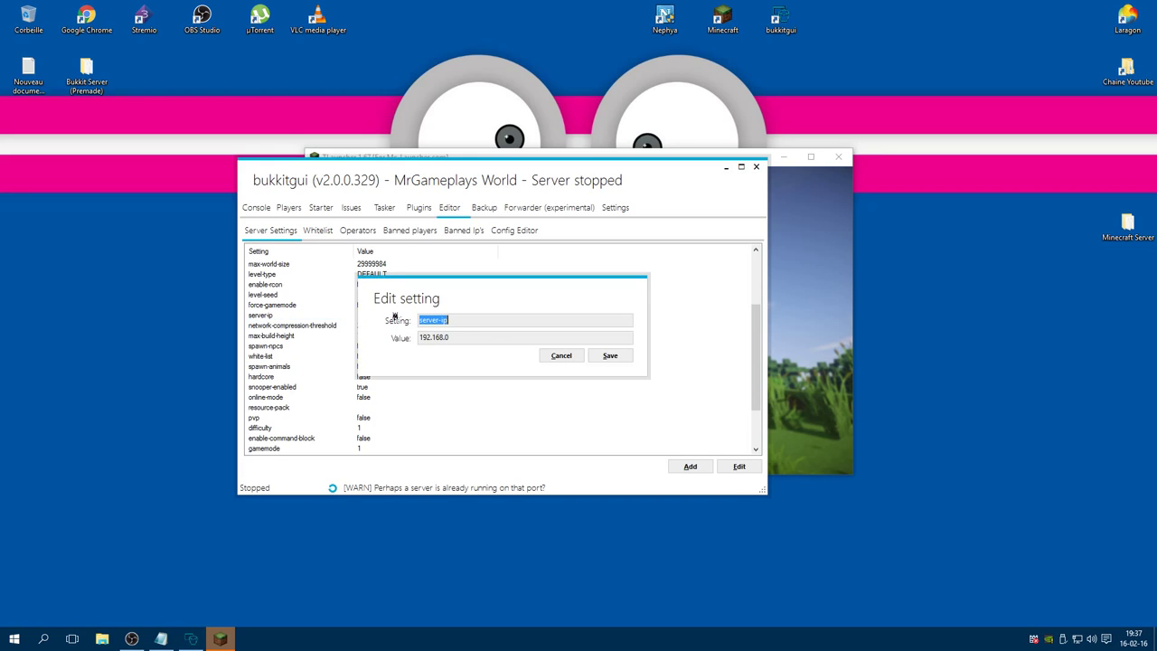
{"action": "left_click", "coordinate": [493, 335]}
{"action": "left_click", "coordinate": [612, 355]}
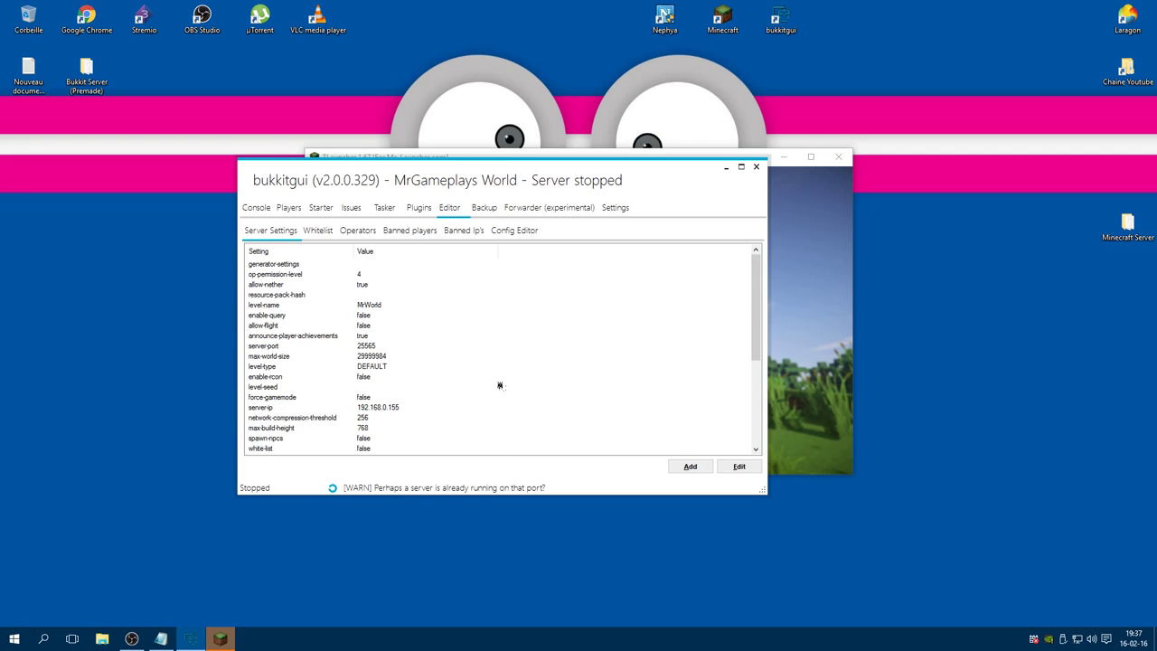
Start the server from the console, launch Minecraft Release 1.8.9 and place the two windows side by side
{"action": "left_click", "coordinate": [256, 207]}
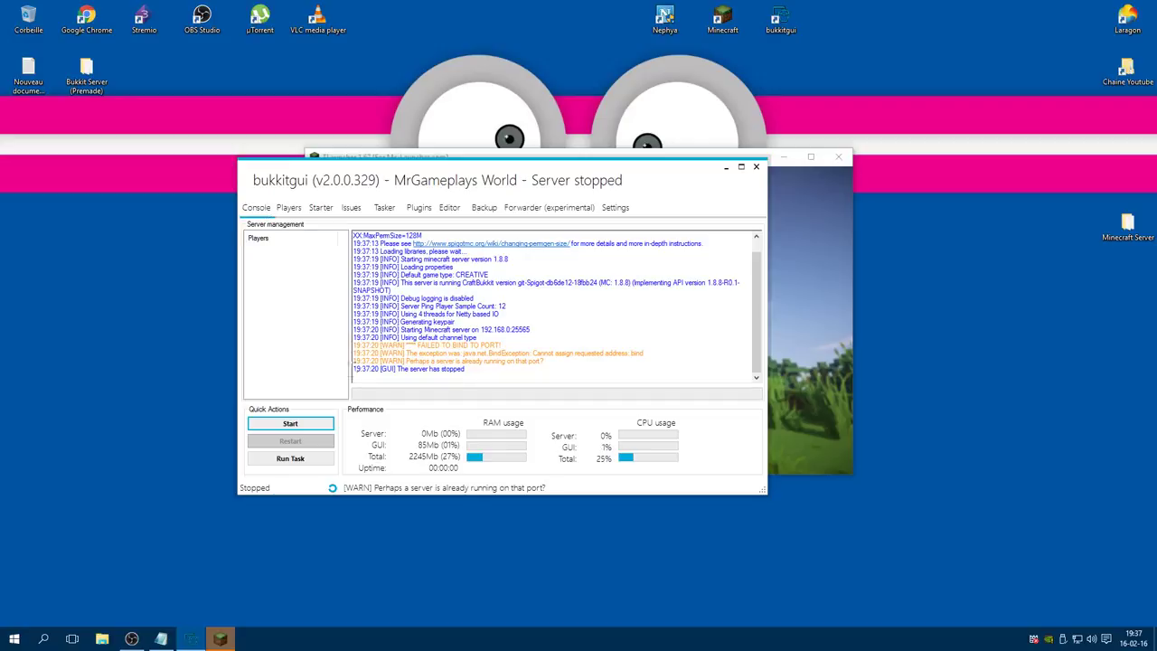
{"action": "left_click", "coordinate": [326, 420]}
{"action": "left_click", "coordinate": [823, 208]}
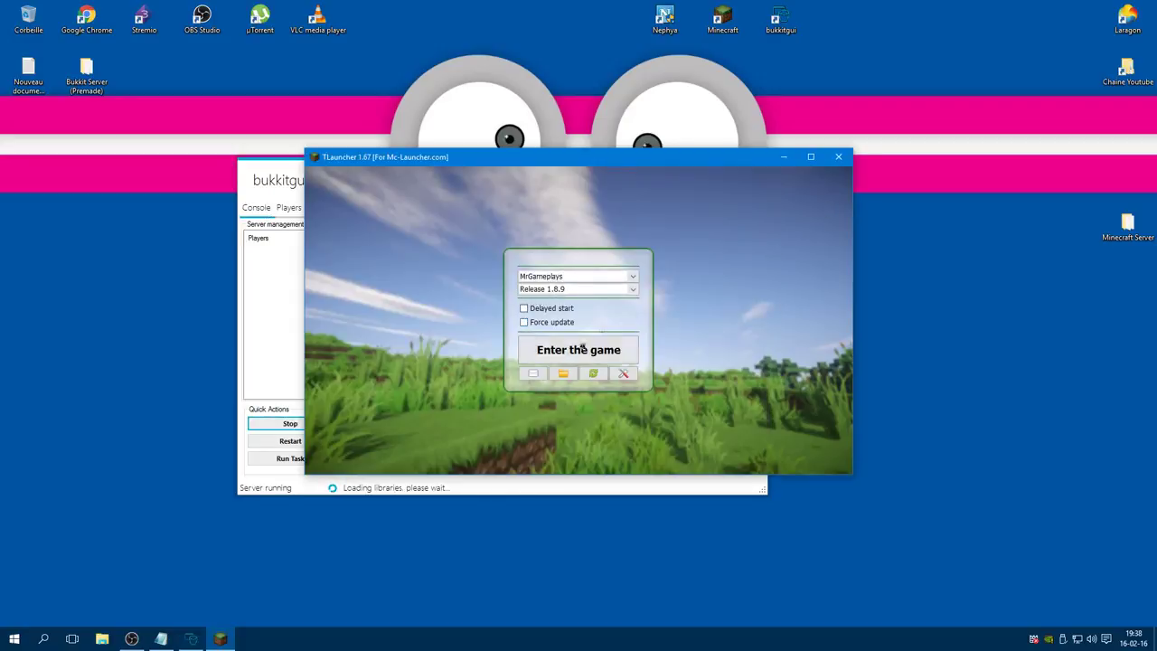
{"action": "left_click", "coordinate": [567, 350]}
{"action": "left_click_drag", "start_coordinate": [588, 171], "coordinate": [336, 173]}
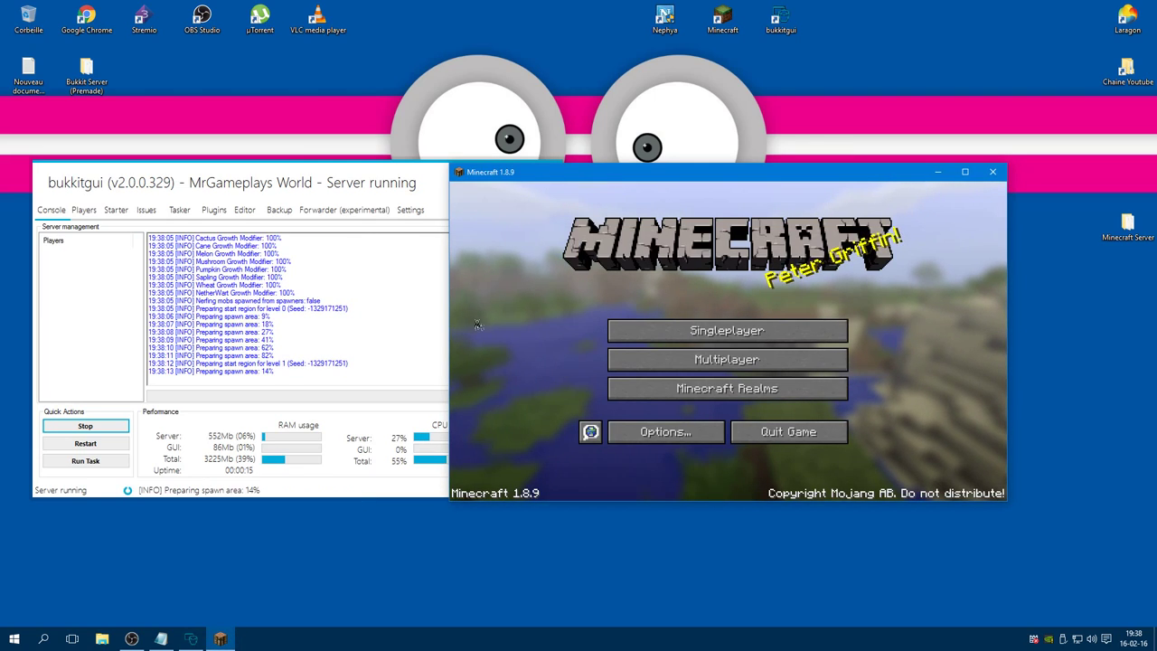
{"action": "left_click_drag", "start_coordinate": [539, 173], "coordinate": [642, 168]}
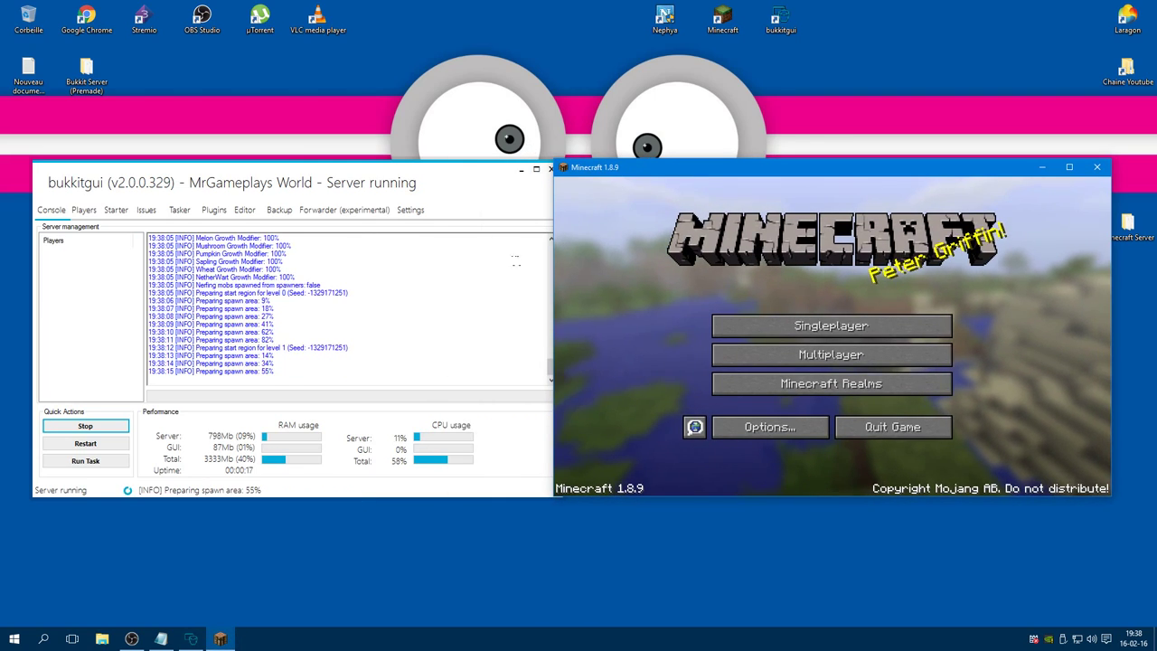
Check the server's RAM and CPU usage in bukkitgui and Task Manager's process list, leaving only Minecraft open in front
{"action": "left_click", "coordinate": [275, 459]}
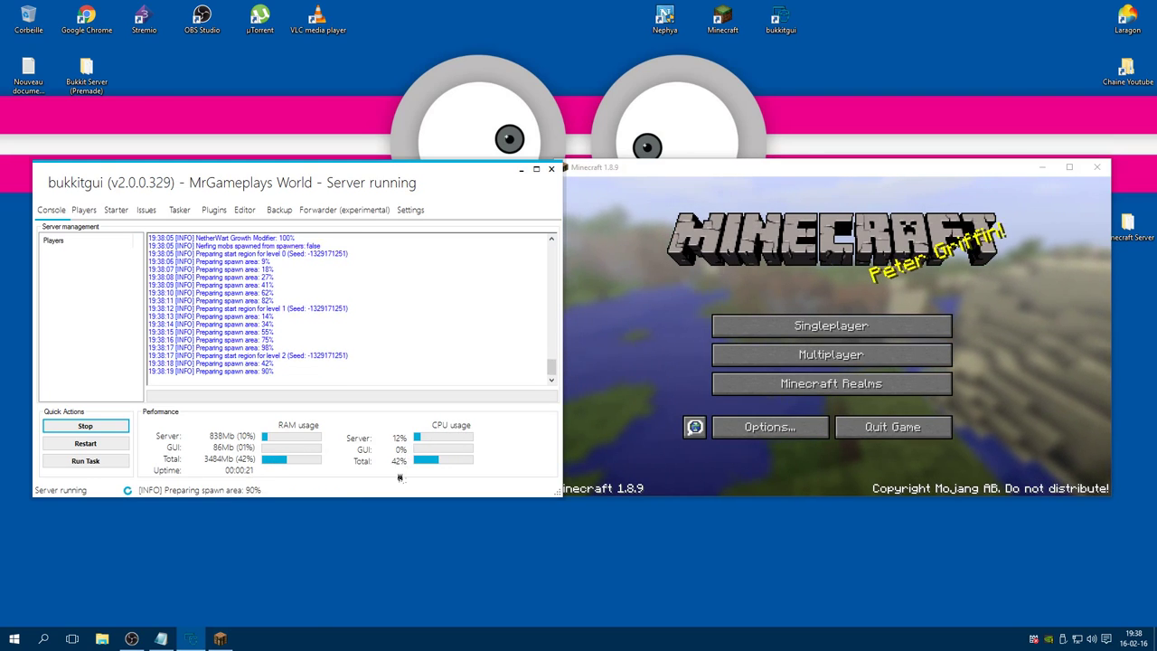
{"action": "right_click", "coordinate": [426, 639]}
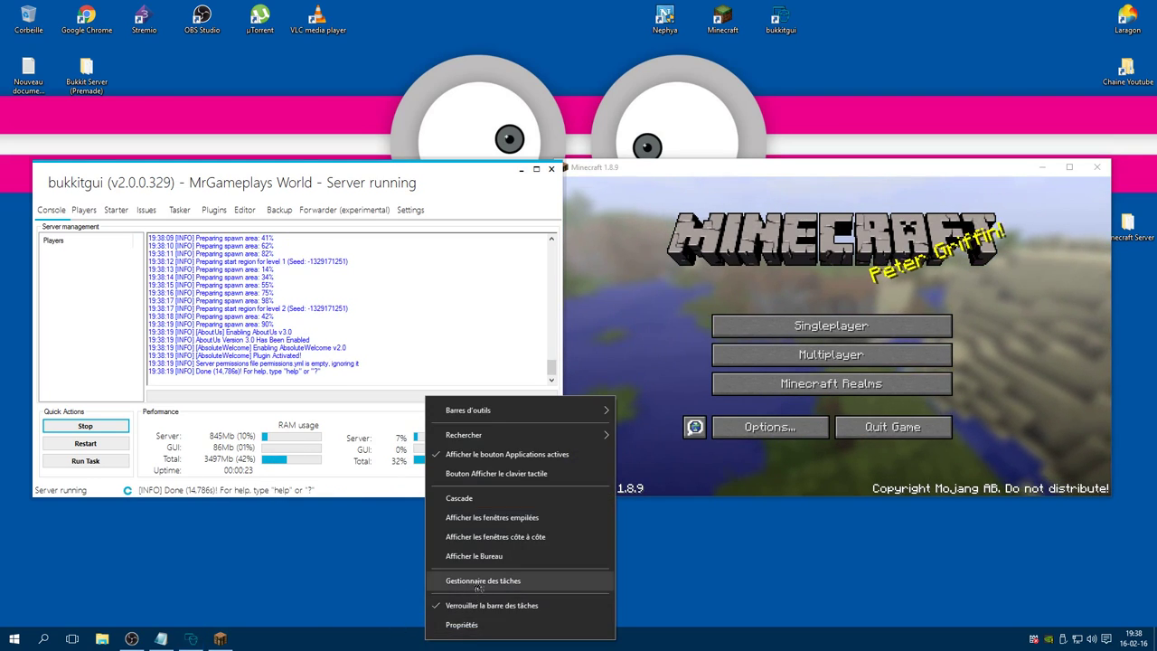
{"action": "left_click", "coordinate": [479, 583]}
{"action": "left_click_drag", "start_coordinate": [254, 93], "coordinate": [401, 102]}
{"action": "left_click", "coordinate": [239, 131]}
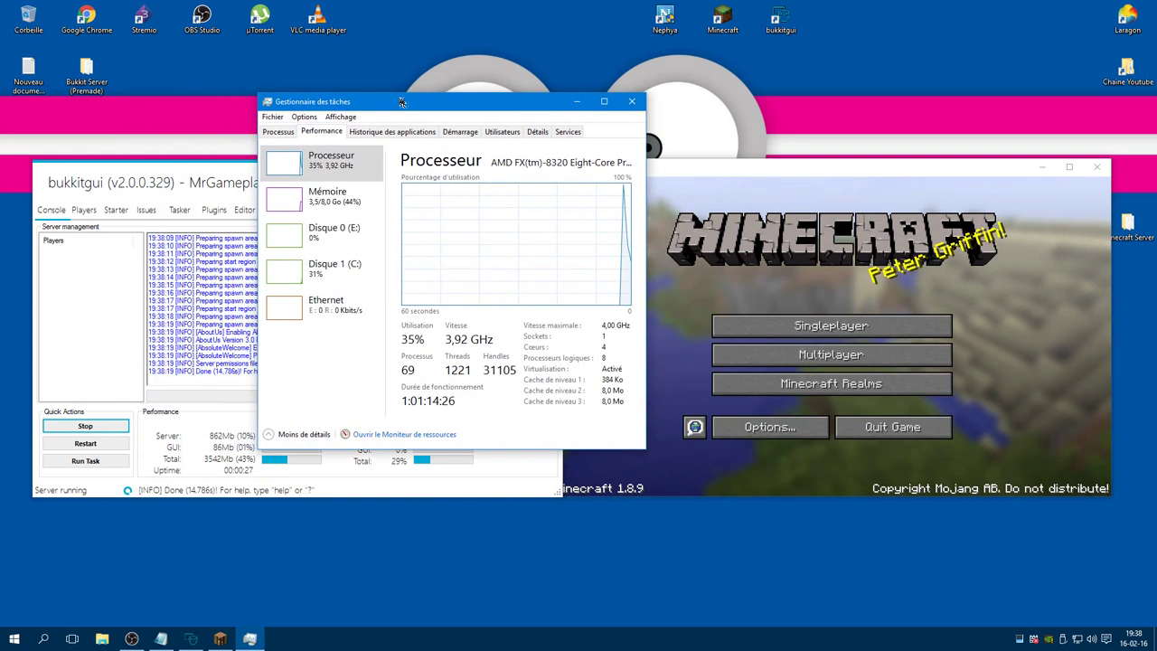
{"action": "left_click", "coordinate": [278, 131]}
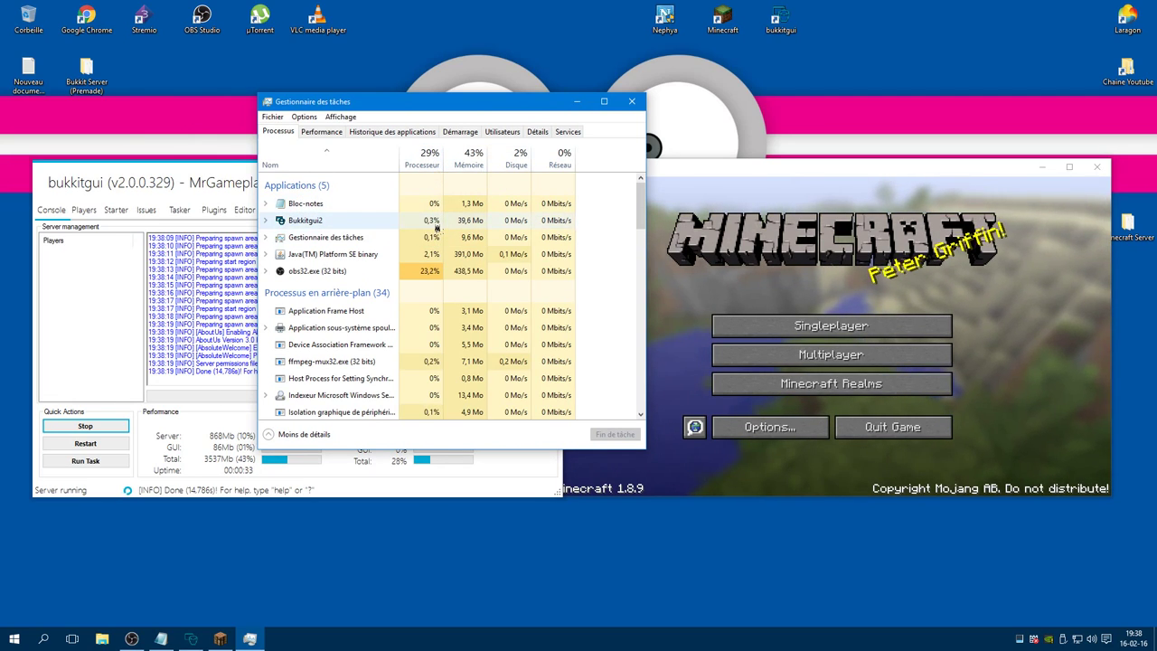
{"action": "left_click", "coordinate": [434, 225]}
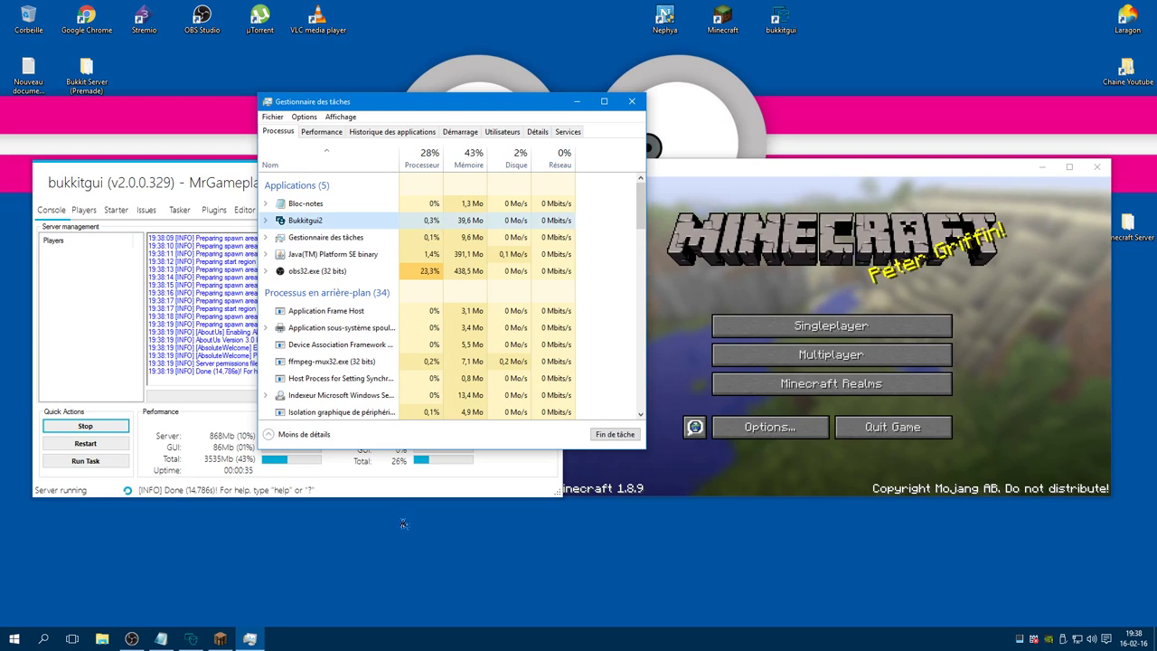
{"action": "left_click", "coordinate": [408, 490]}
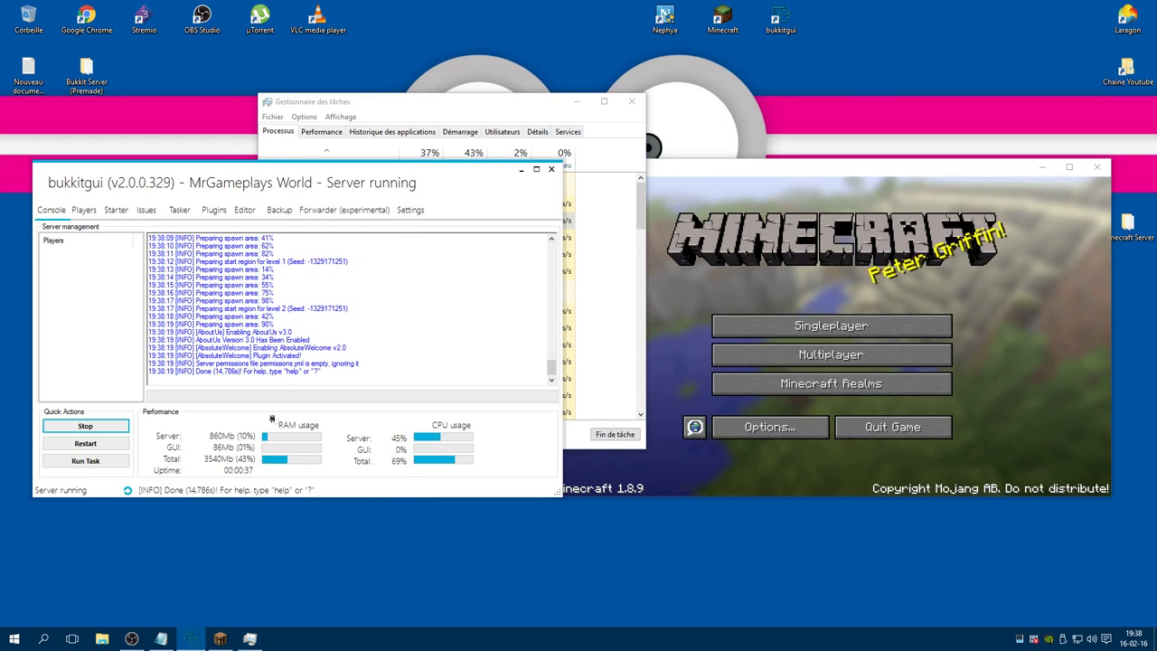
{"action": "left_click", "coordinate": [521, 169]}
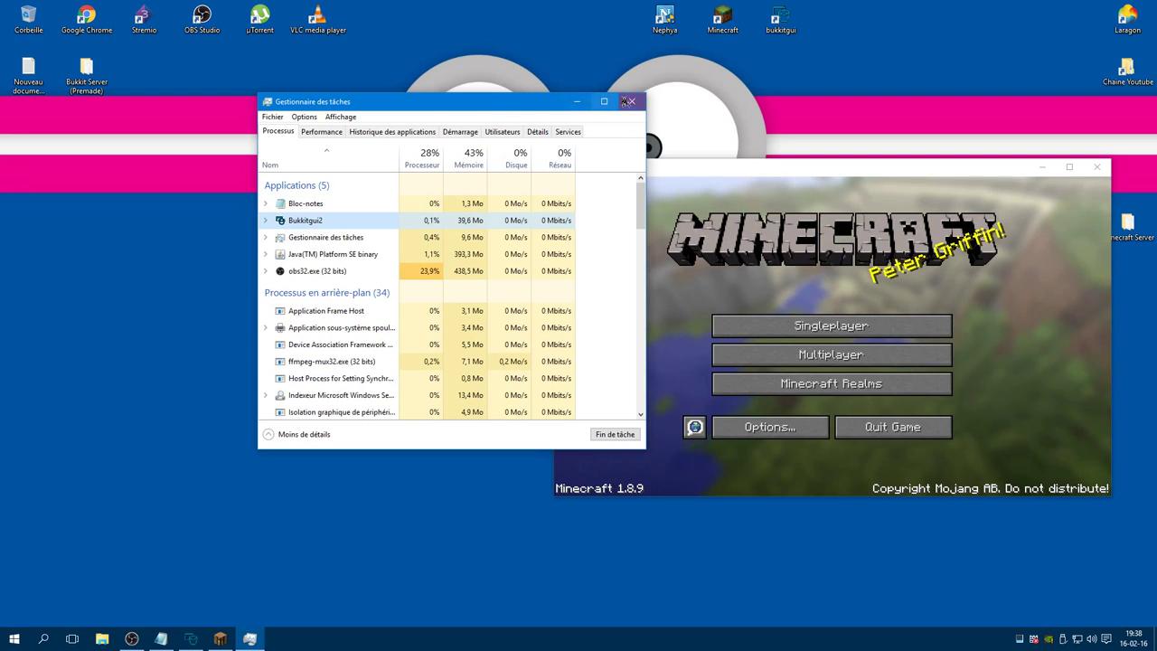
{"action": "left_click", "coordinate": [628, 102]}
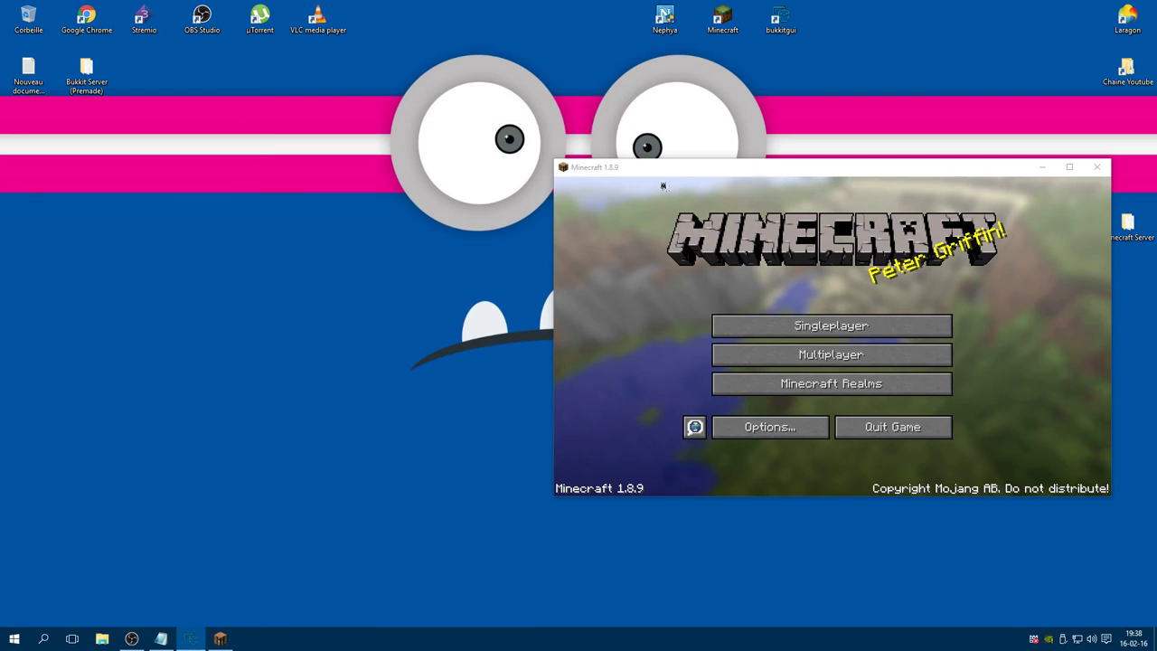
Open Minecraft's multiplayer screen and allow Java(TM) Platform SE binary through the Windows firewall
{"action": "left_click_drag", "start_coordinate": [663, 175], "coordinate": [305, 144]}
{"action": "left_click", "coordinate": [473, 323]}
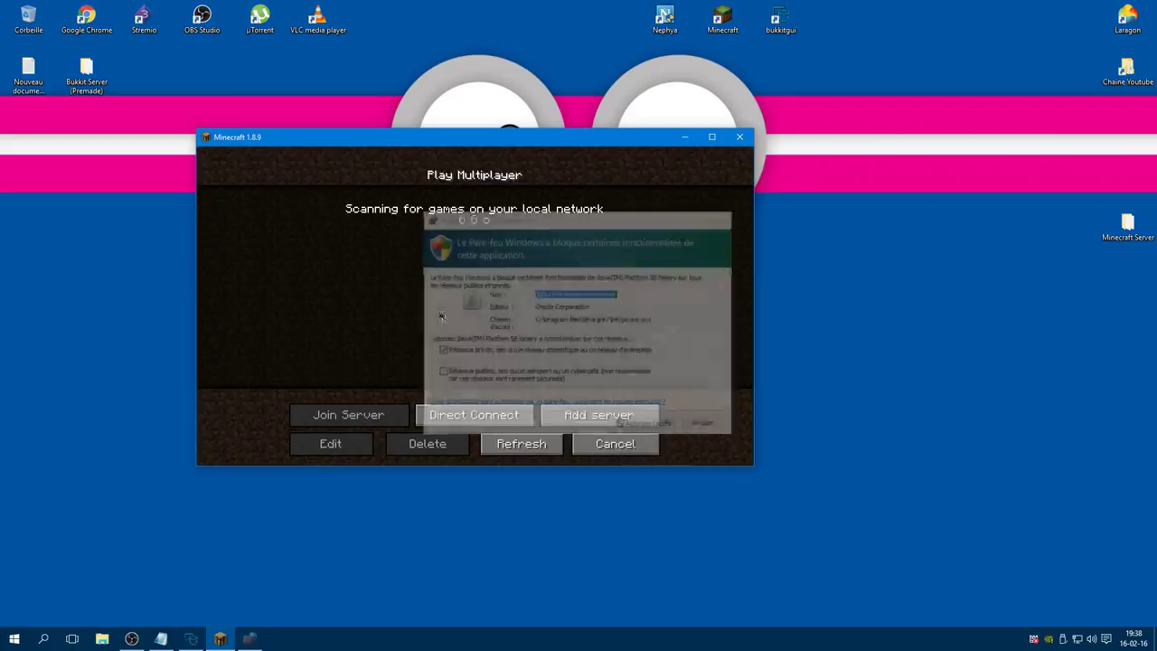
{"action": "left_click", "coordinate": [471, 382]}
{"action": "left_click", "coordinate": [630, 424]}
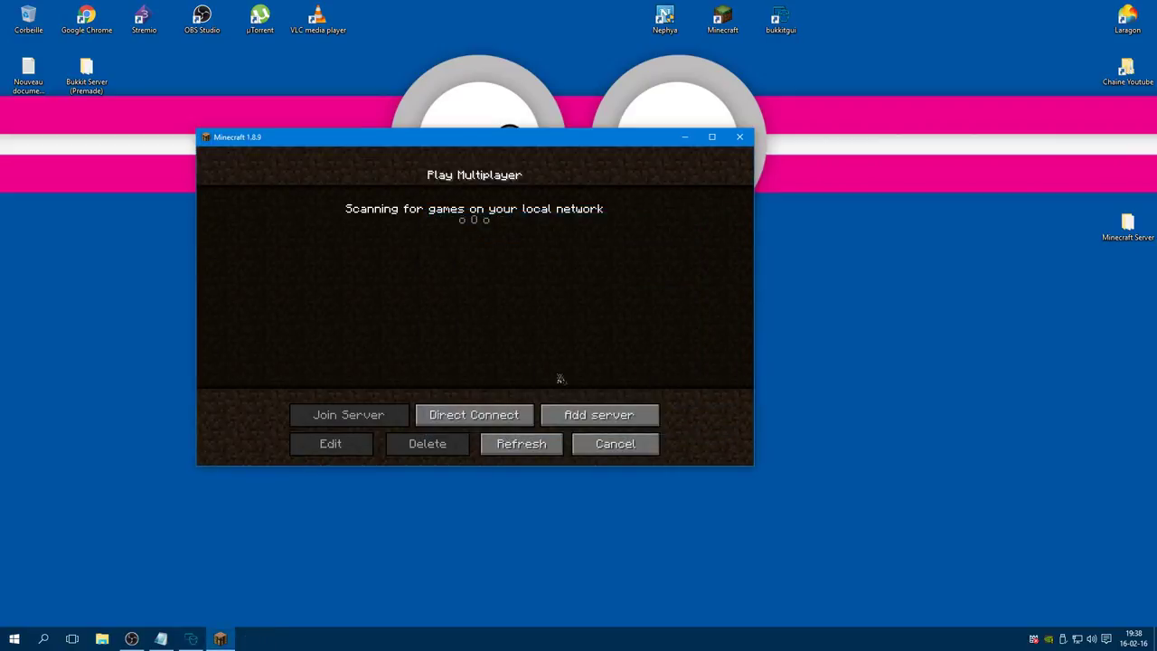
Add a multiplayer server named Minecraft Server with the address 192.168.0.155 and join it
{"action": "left_click", "coordinate": [591, 417]}
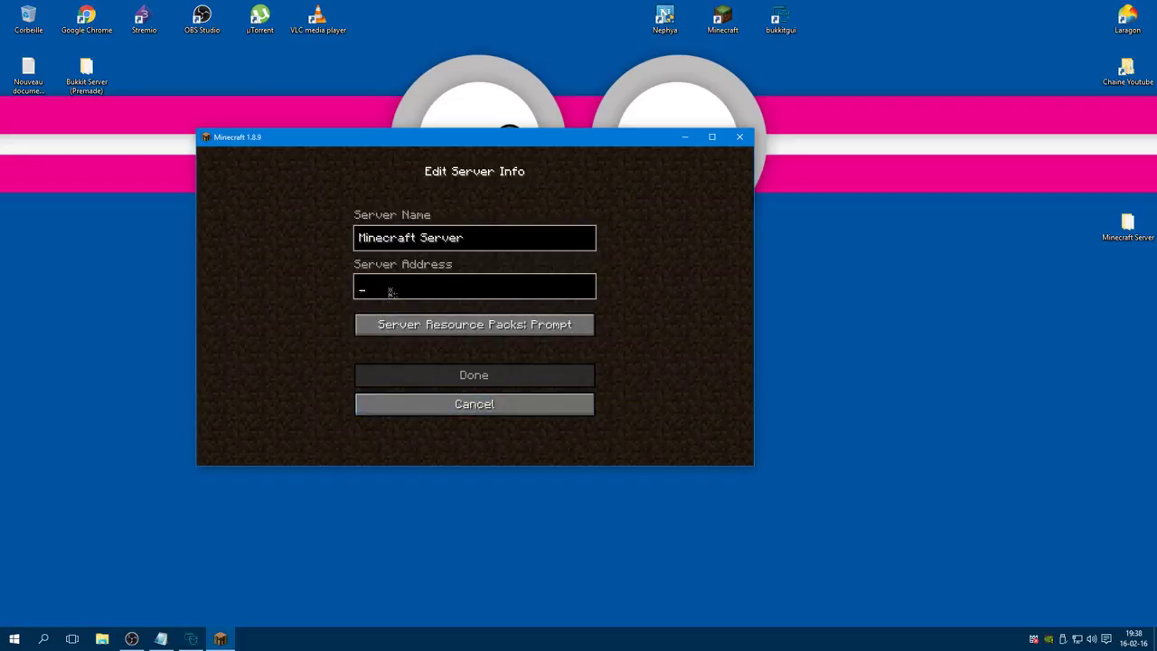
{"action": "type", "text": "192.168.0.155"}
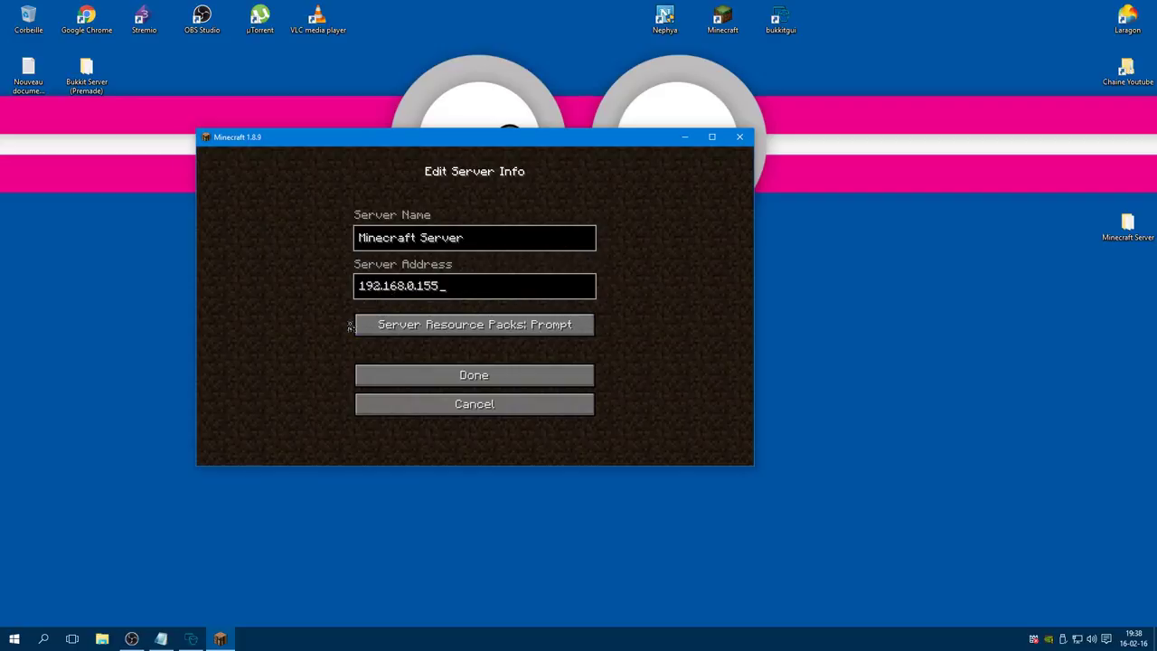
{"action": "left_click", "coordinate": [382, 373]}
{"action": "double_click", "coordinate": [453, 217]}
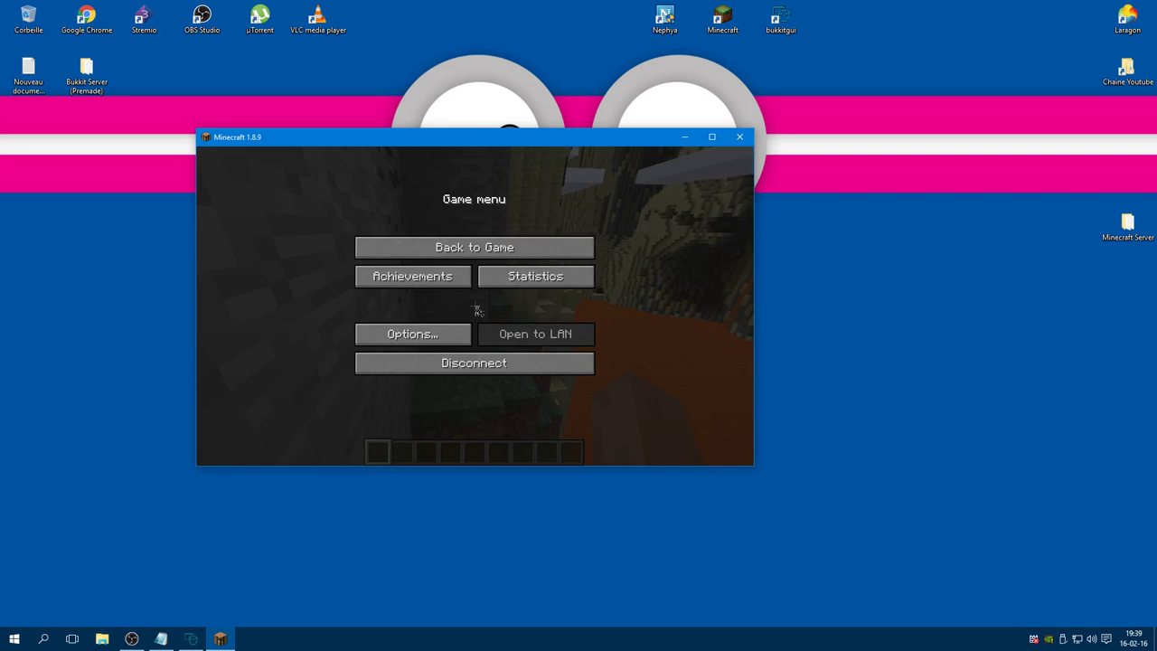
Maximise the Minecraft window, return to the game and explore the sandstone cliffs around the spawn area
{"action": "left_click", "coordinate": [712, 136]}
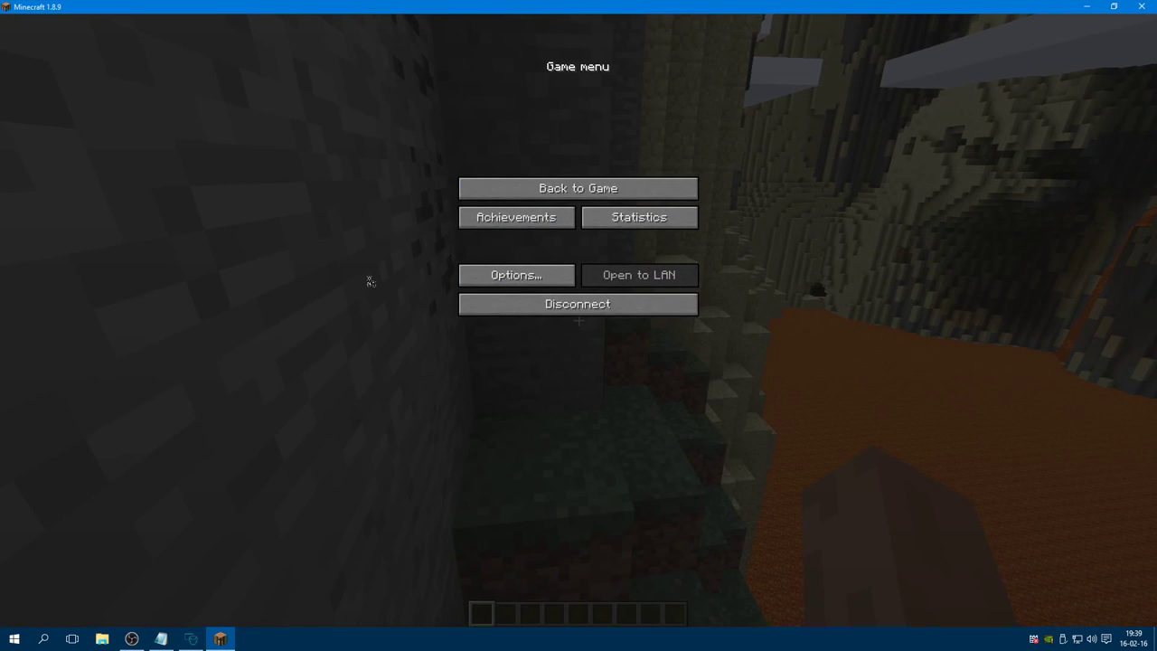
{"action": "key", "text": "Escape"}
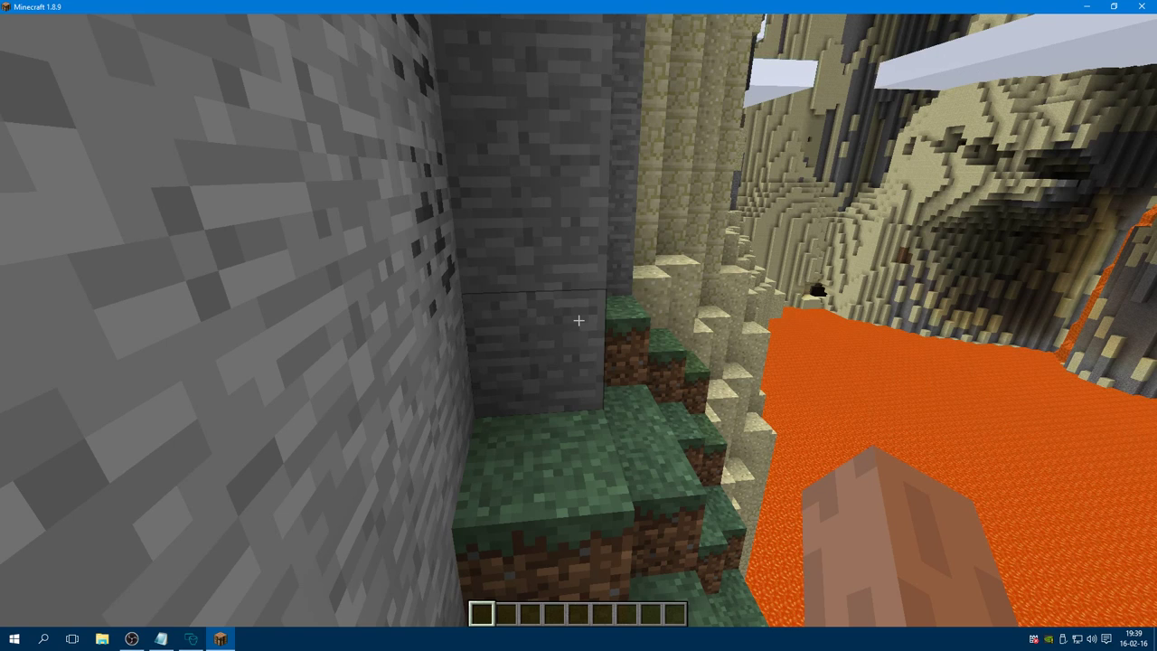
{"action": "key", "text": "w"}
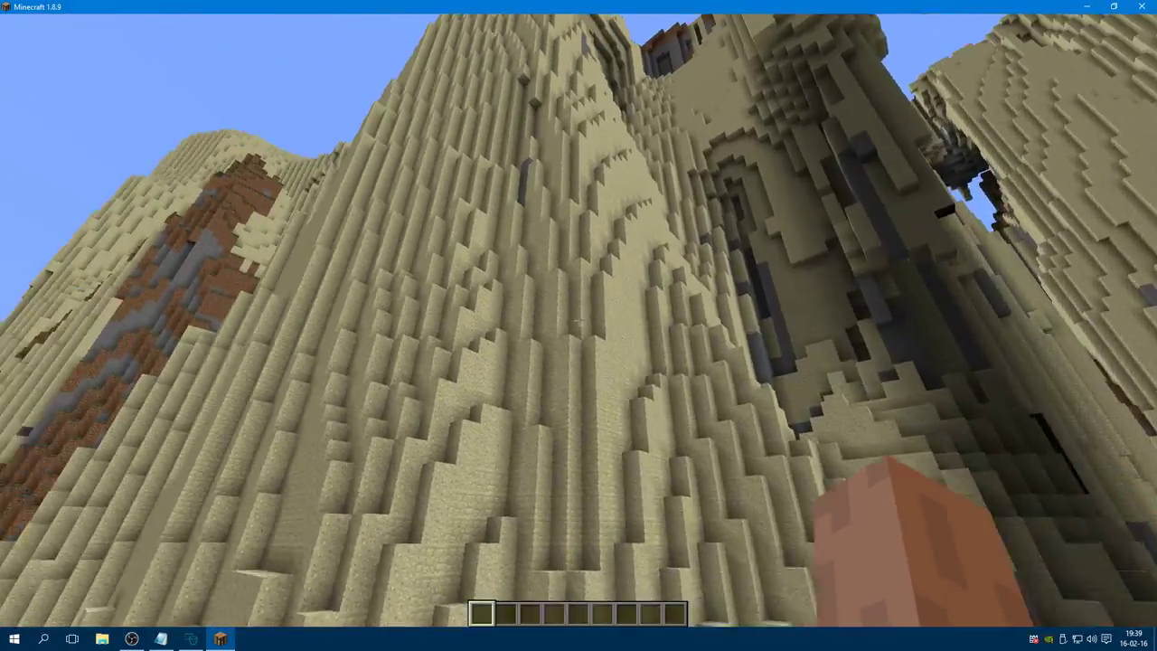
{"action": "key", "text": "d"}
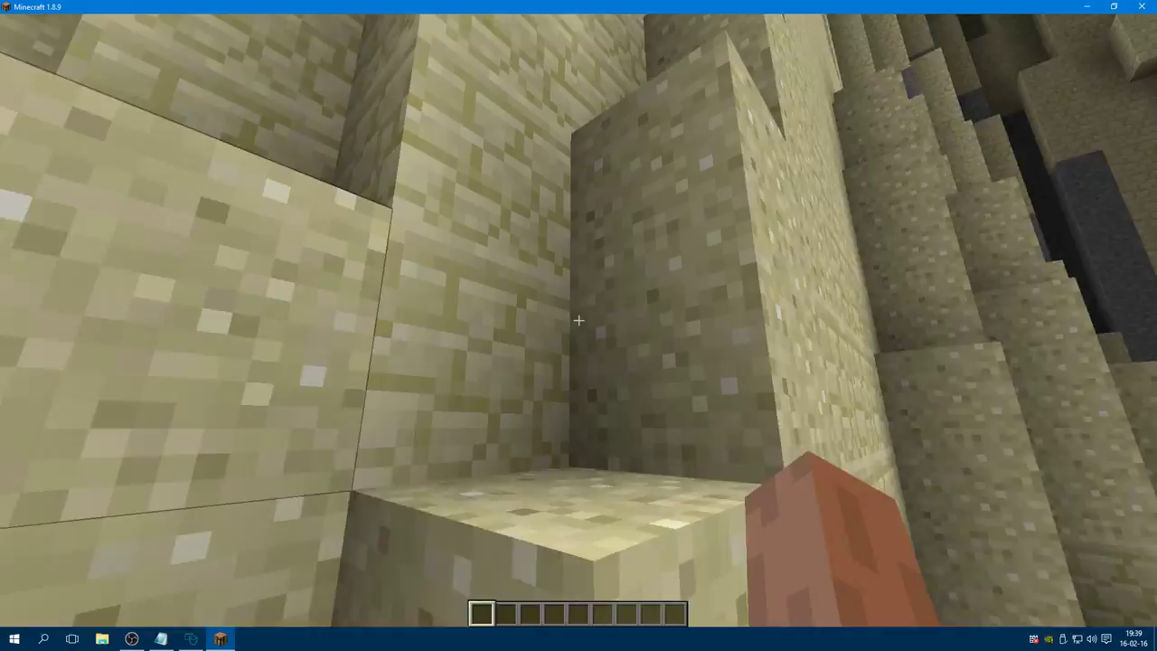
{"action": "key", "text": "w"}
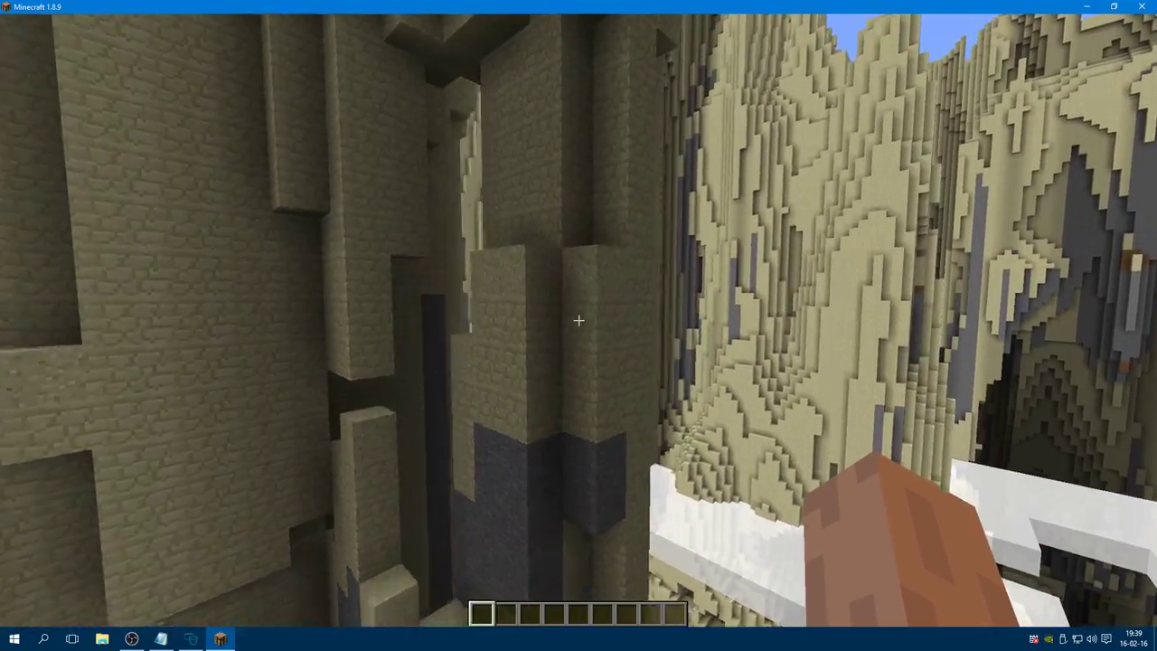
{"action": "key", "text": "w"}
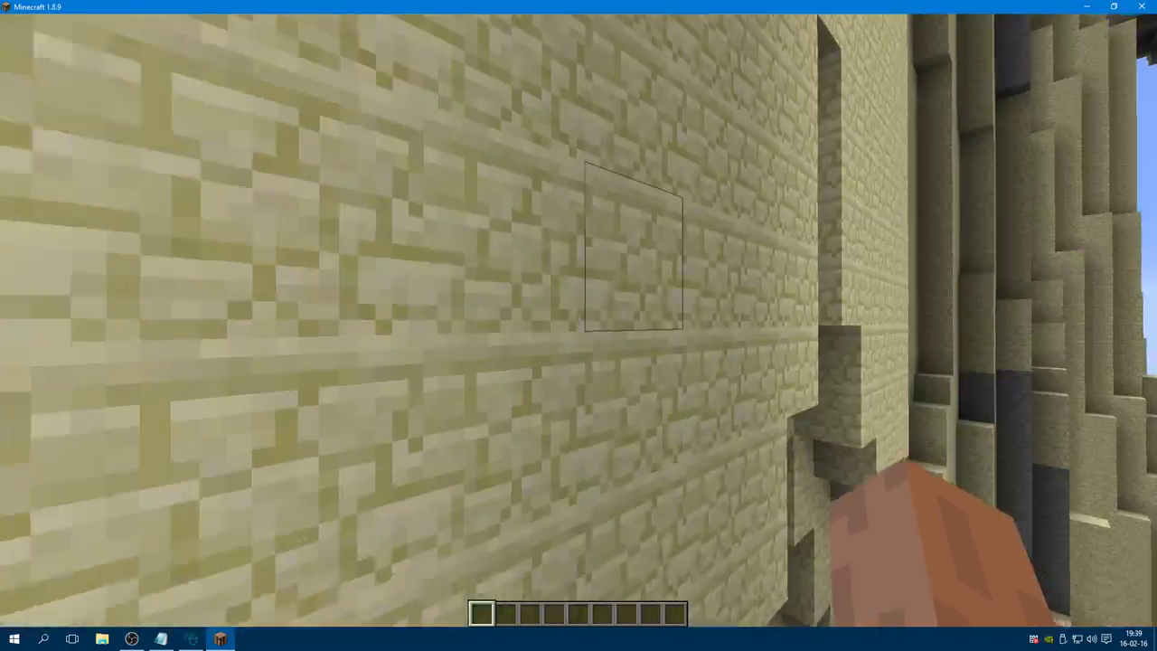
{"action": "key", "text": "w"}
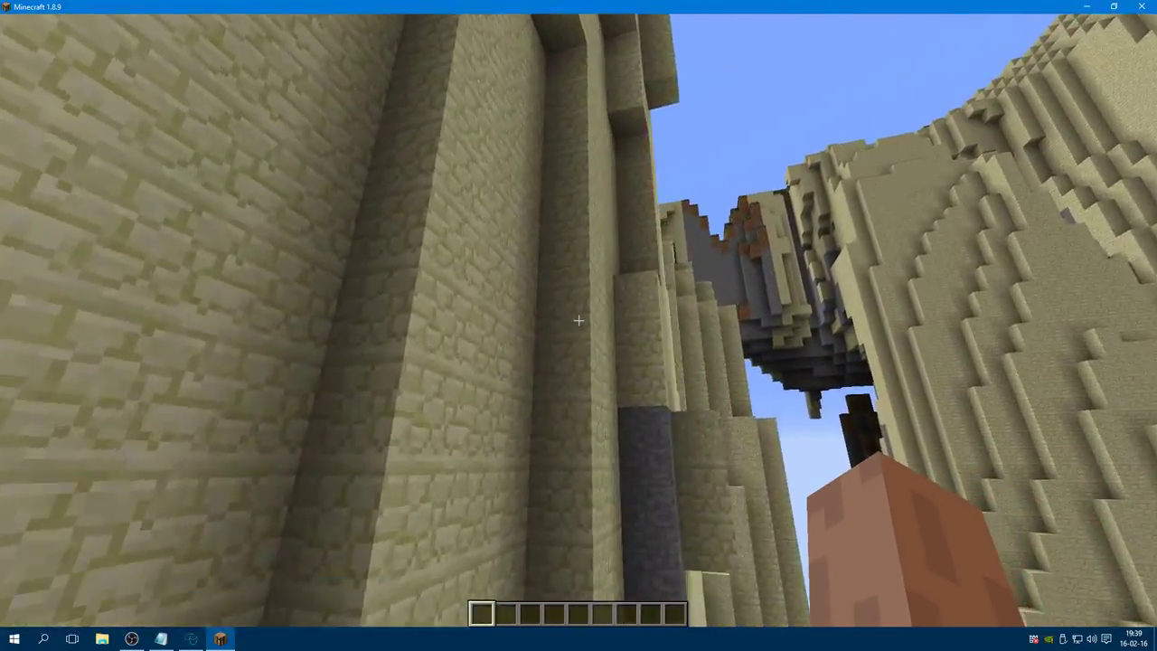
{"action": "key", "text": "w"}
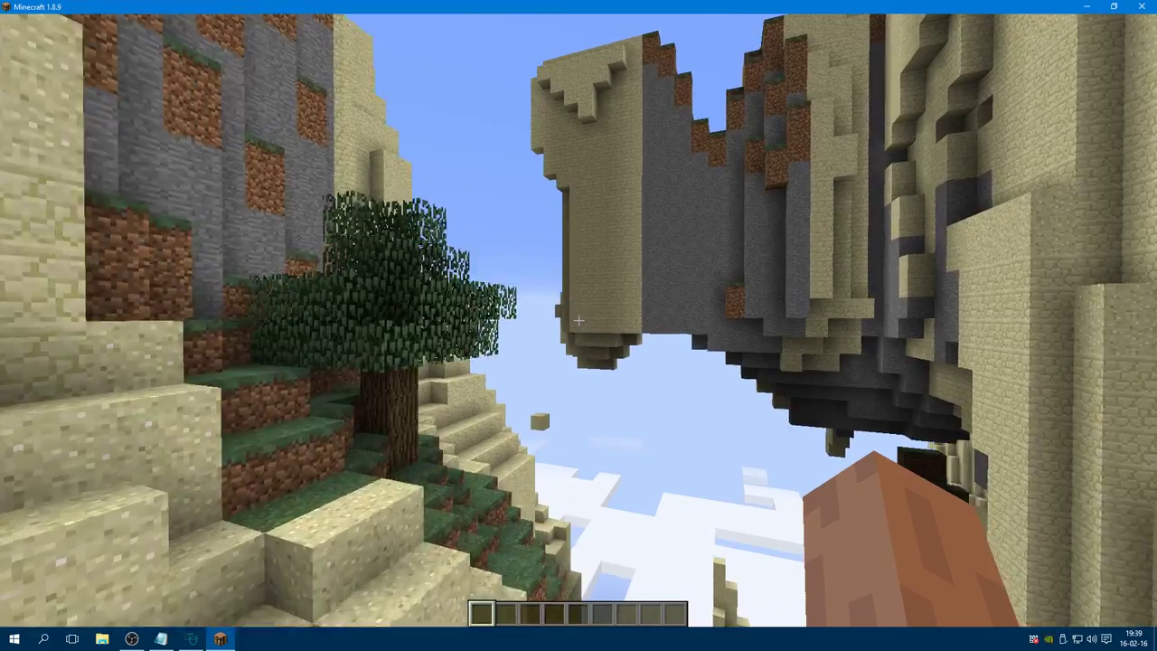
{"action": "key", "text": "w"}
Run the help command in the in-game chat to list the server's commands and move on over the sand terraces
{"action": "key", "text": "t"}
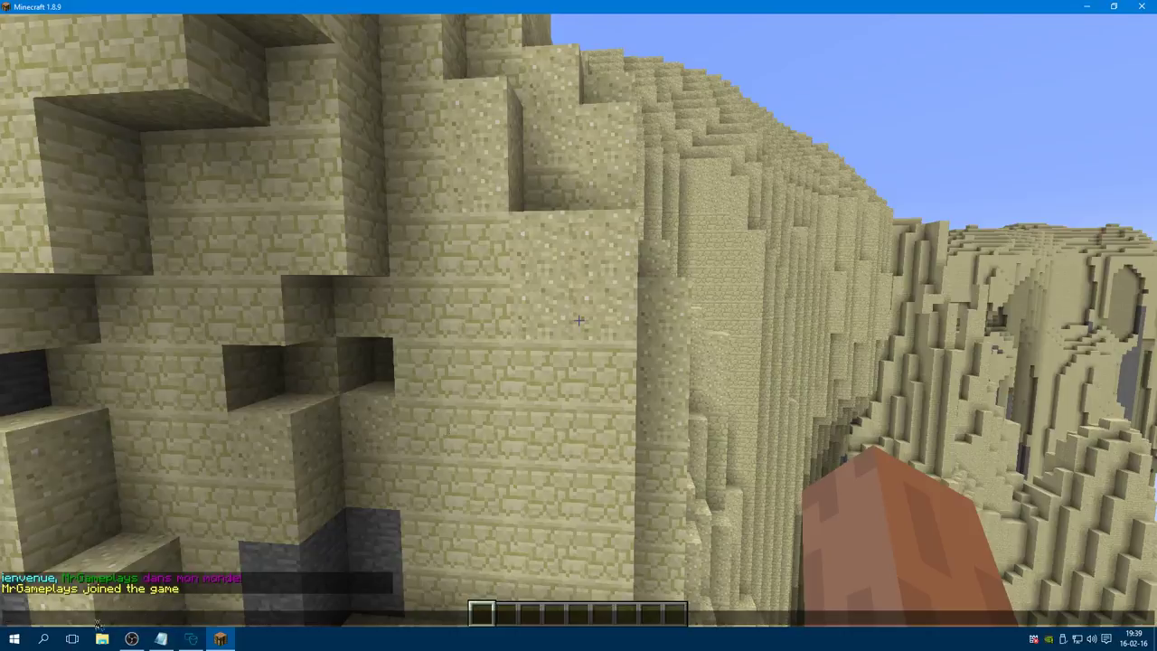
{"action": "type", "text": "help"}
{"action": "key", "text": "Return"}
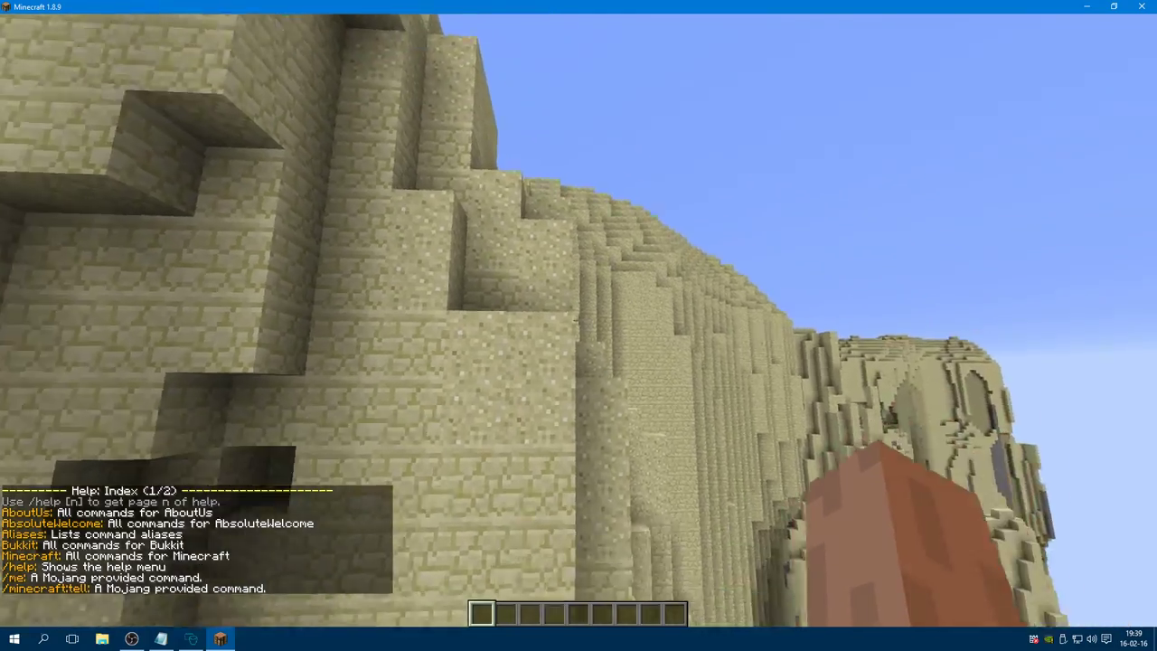
{"action": "key", "text": "w"}
{"action": "key", "text": "space"}
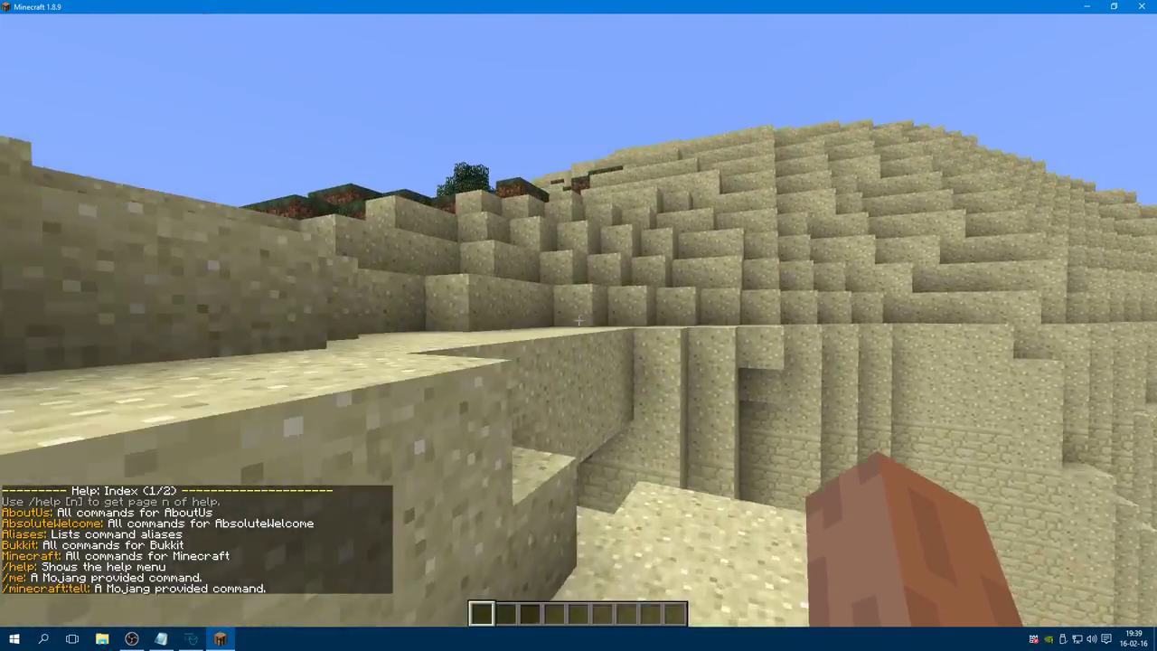
Try the AboutUs plugin's command from the in-game chat
{"action": "key", "text": "slash"}
{"action": "type", "text": "a"}
{"action": "key", "text": "BackSpace"}
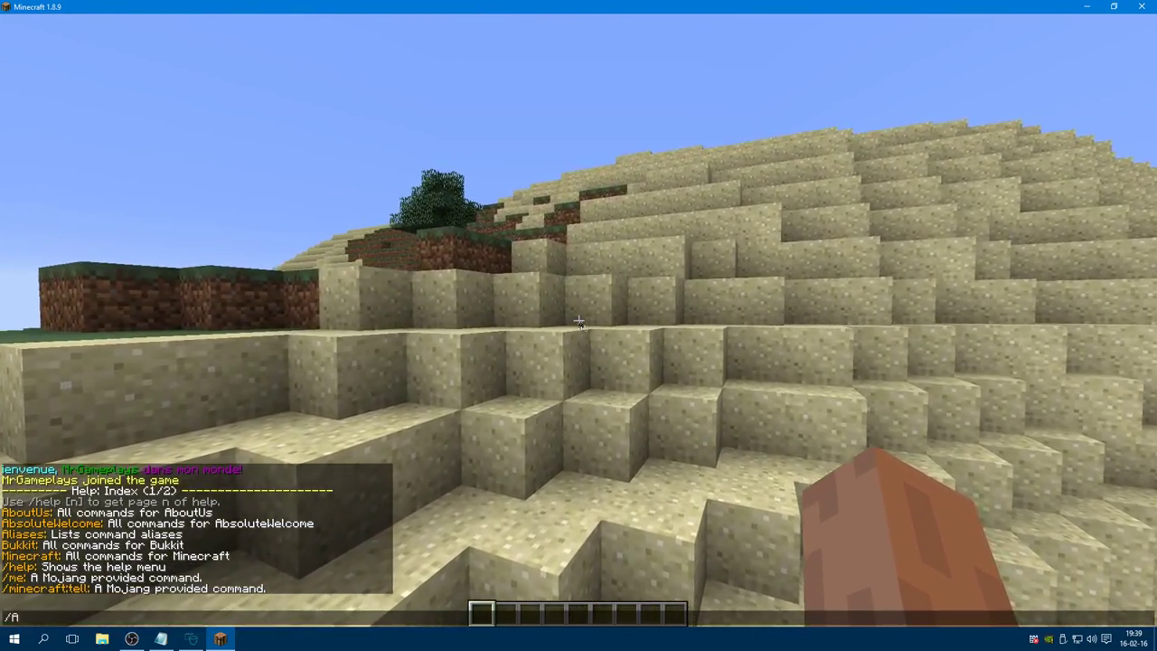
{"action": "type", "text": "AboutU"}
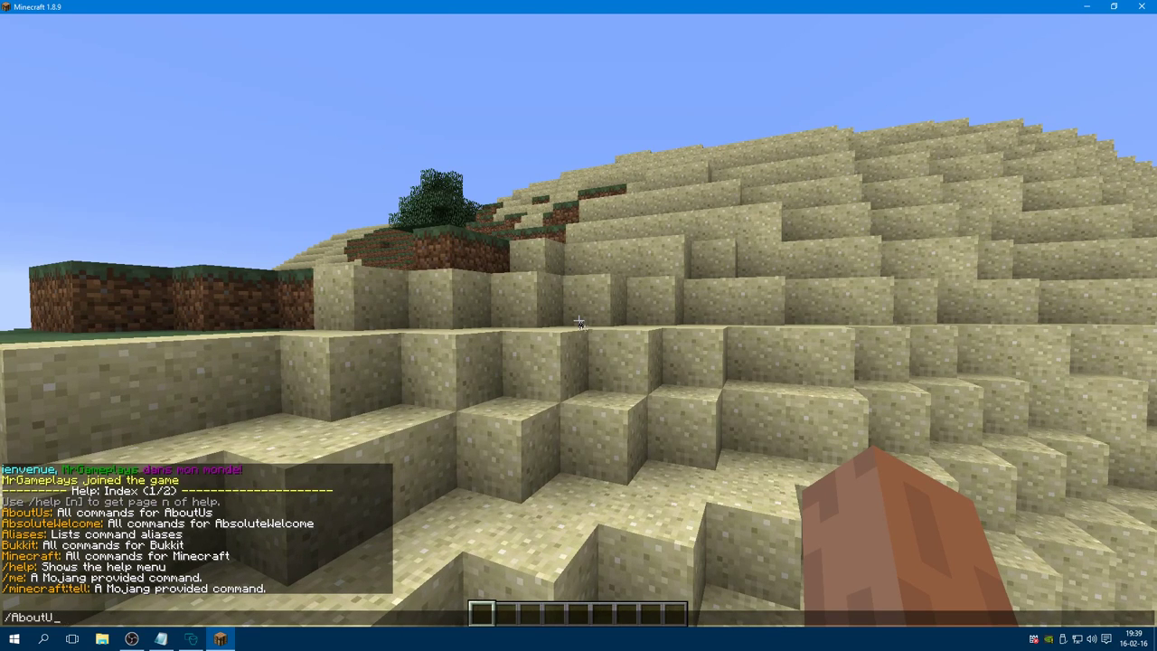
{"action": "key", "text": "Return"}
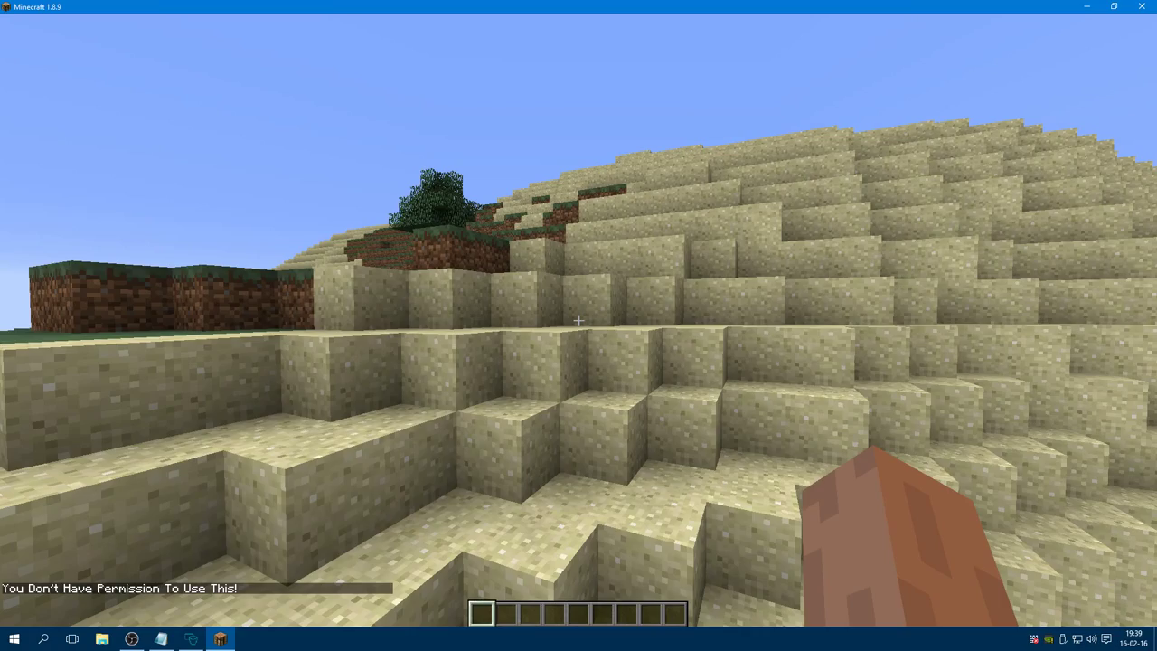
Check the player's inventory and survey the sand mountains and lava lake from above
{"action": "key", "text": "e"}
{"action": "key", "text": "e"}
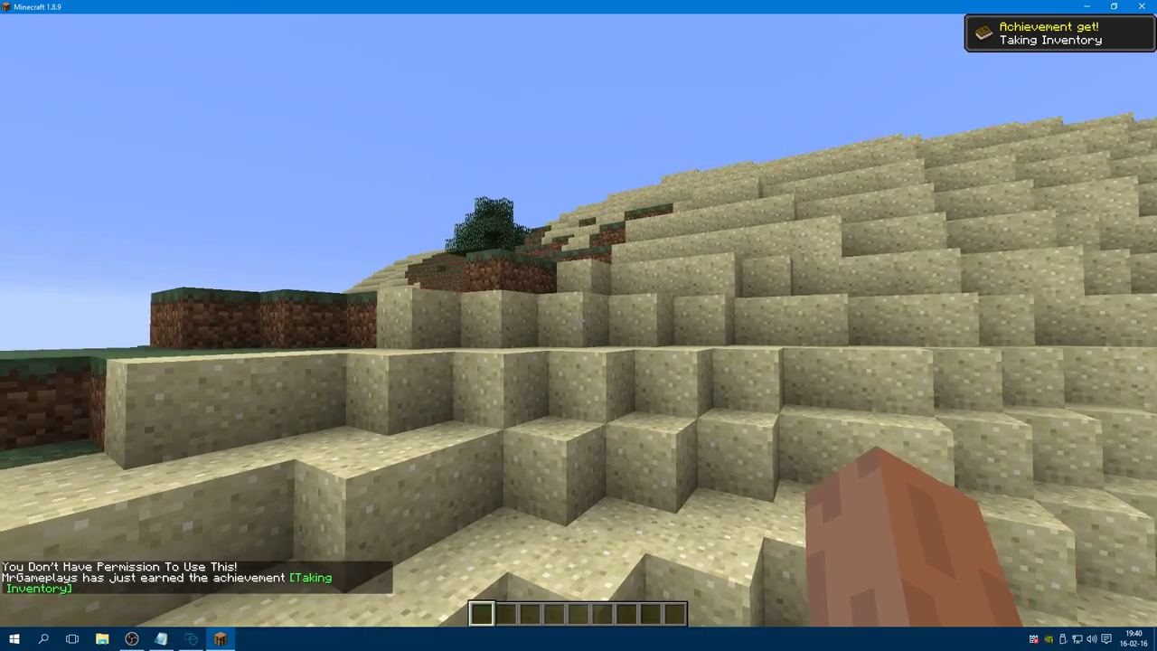
{"action": "key", "text": "w"}
{"action": "key", "text": "space"}
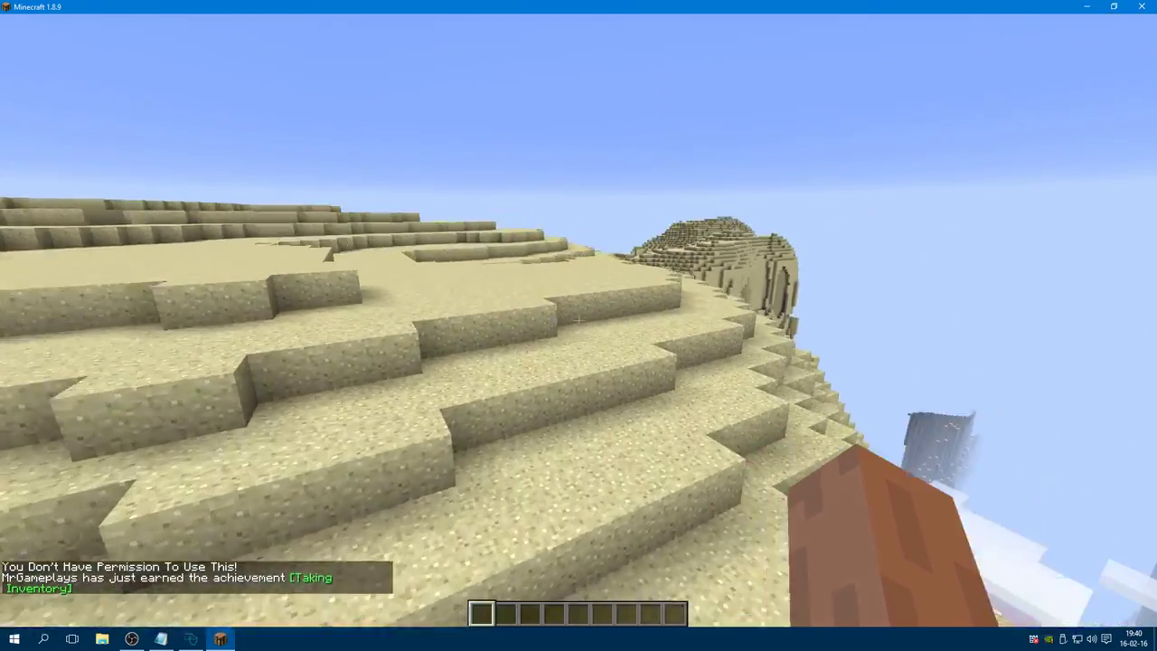
{"action": "key", "text": "w"}
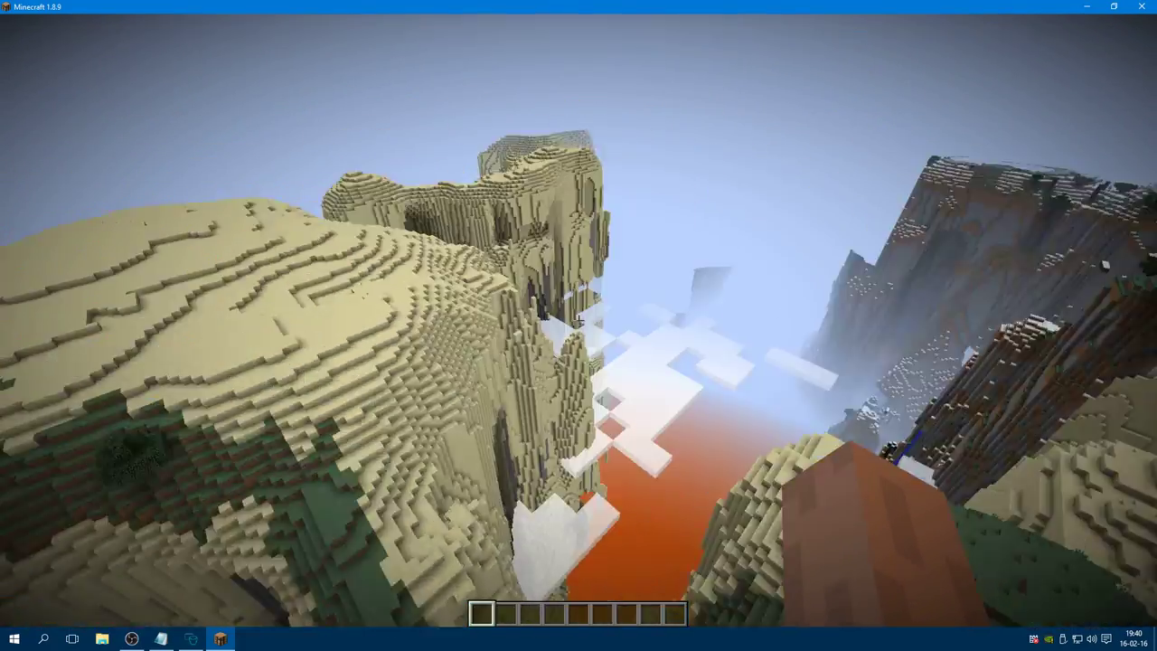
Open the in-game chat to review the message history
{"action": "key", "text": "t"}
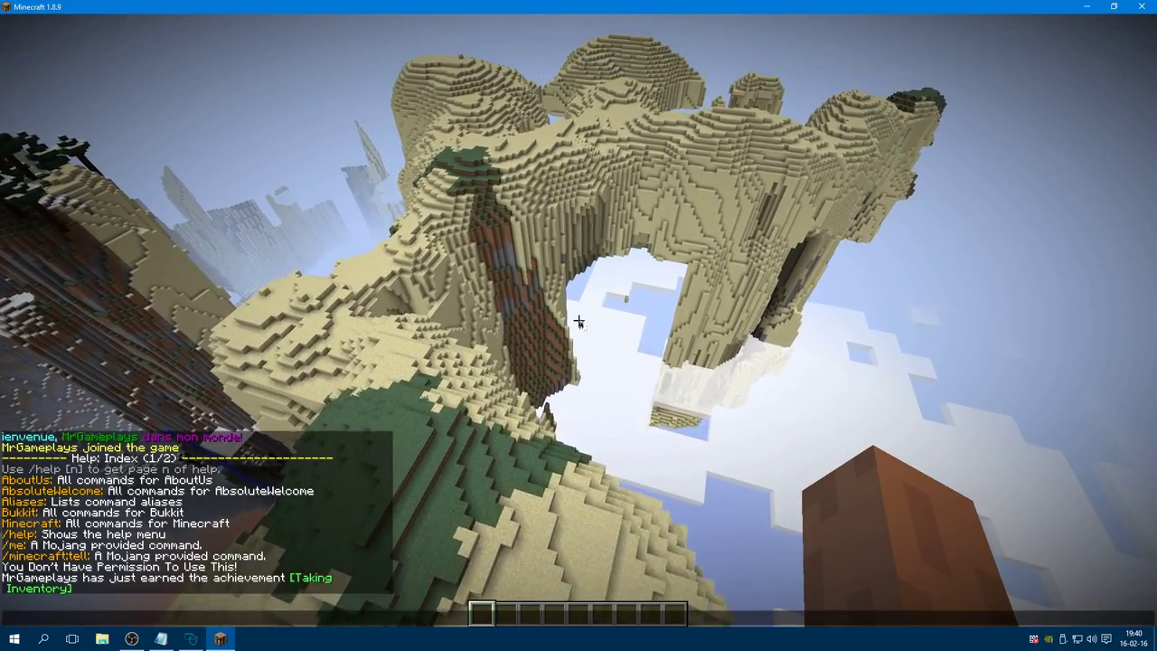